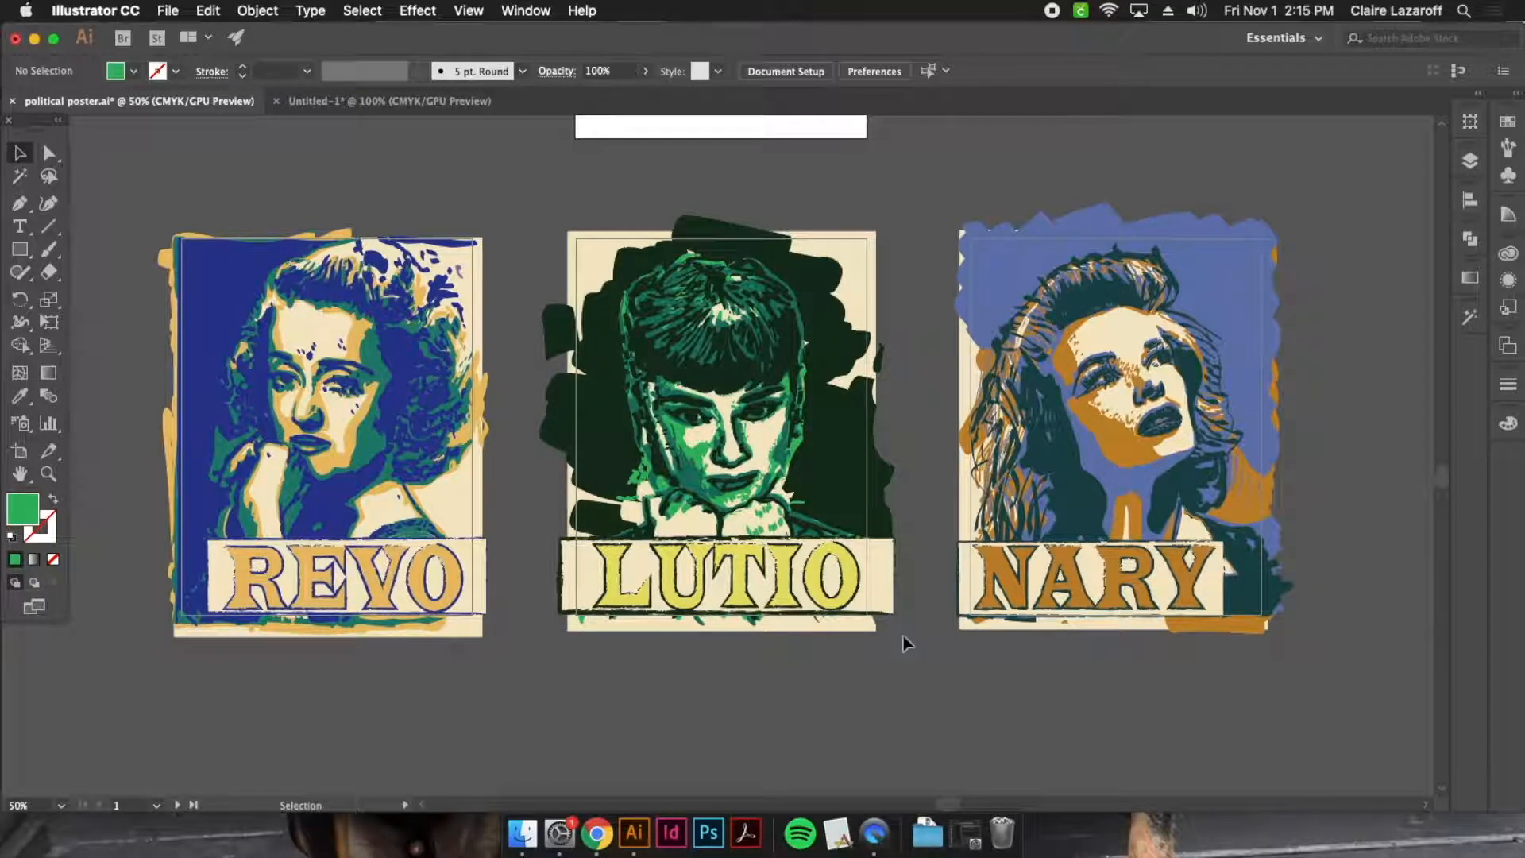
# View the colour palette document, and switch to Chrome to look over the "audrey hepburn color" image results
pyautogui.click(384, 101)
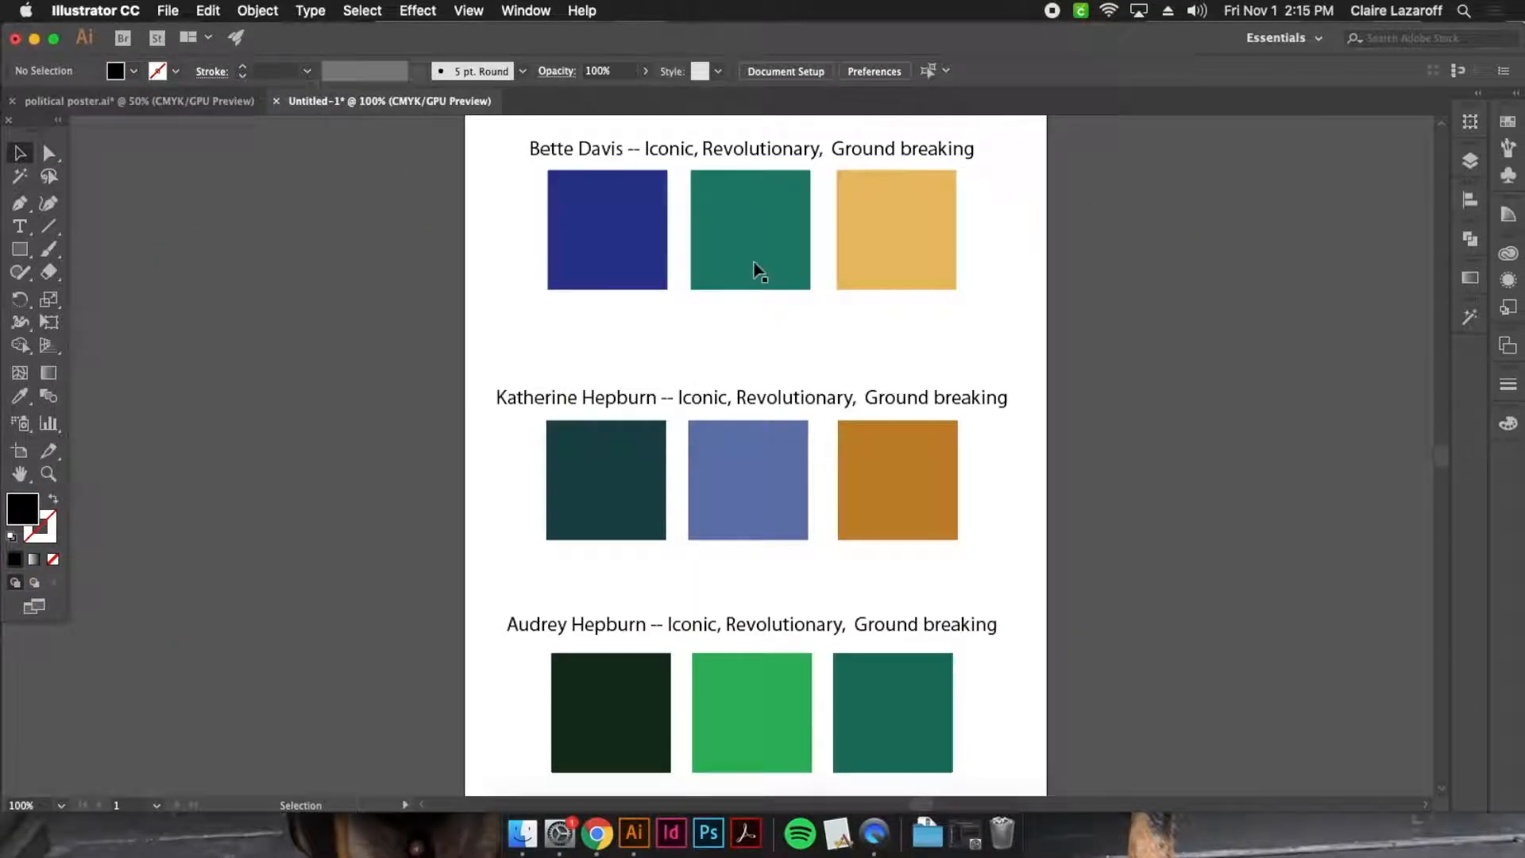
pyautogui.scroll(-1, 1102, 671)
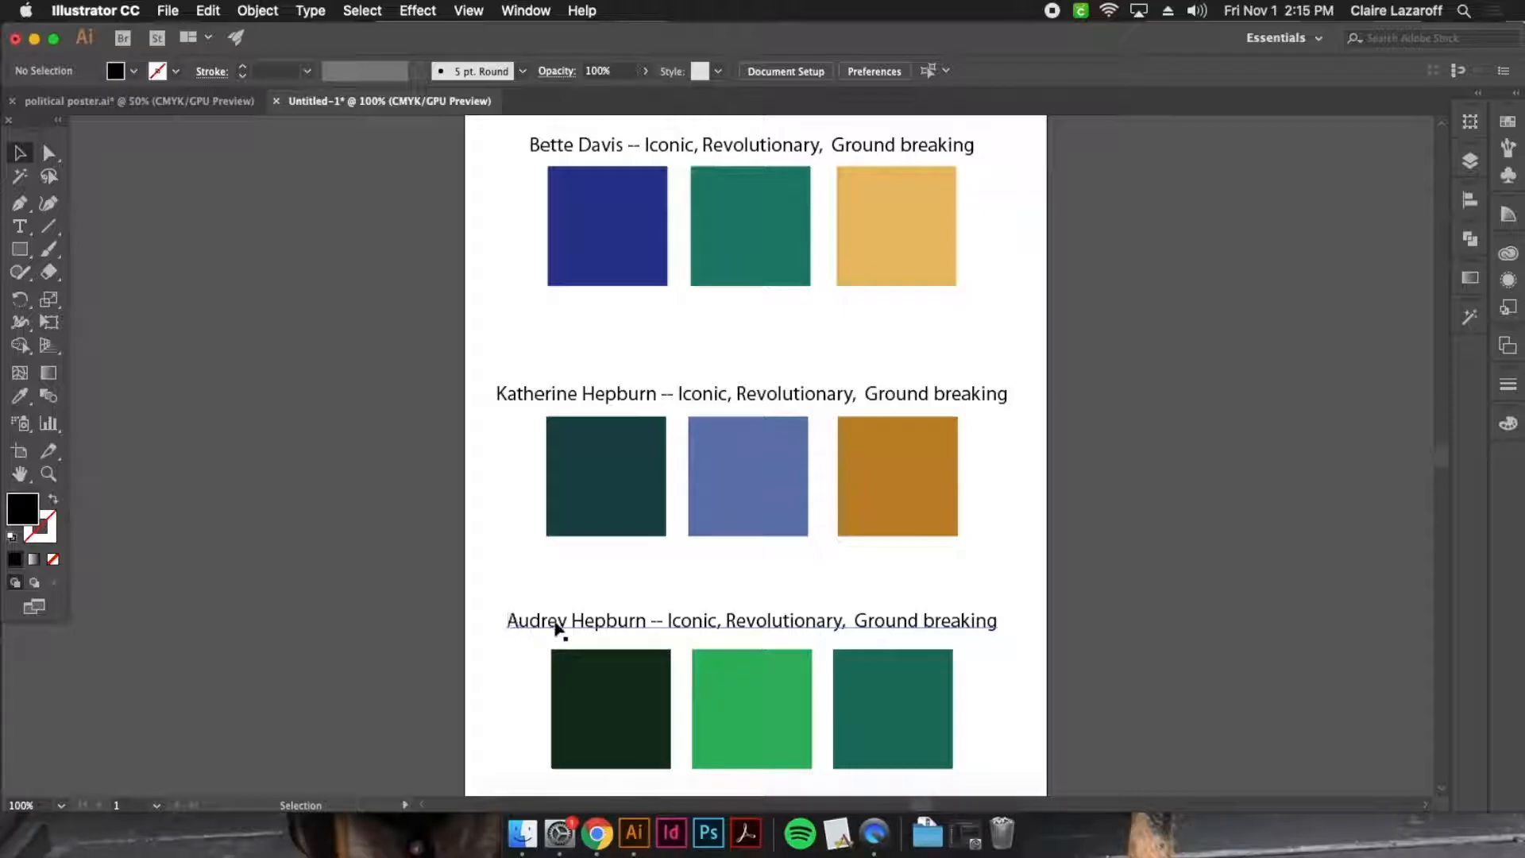
pyautogui.click(597, 832)
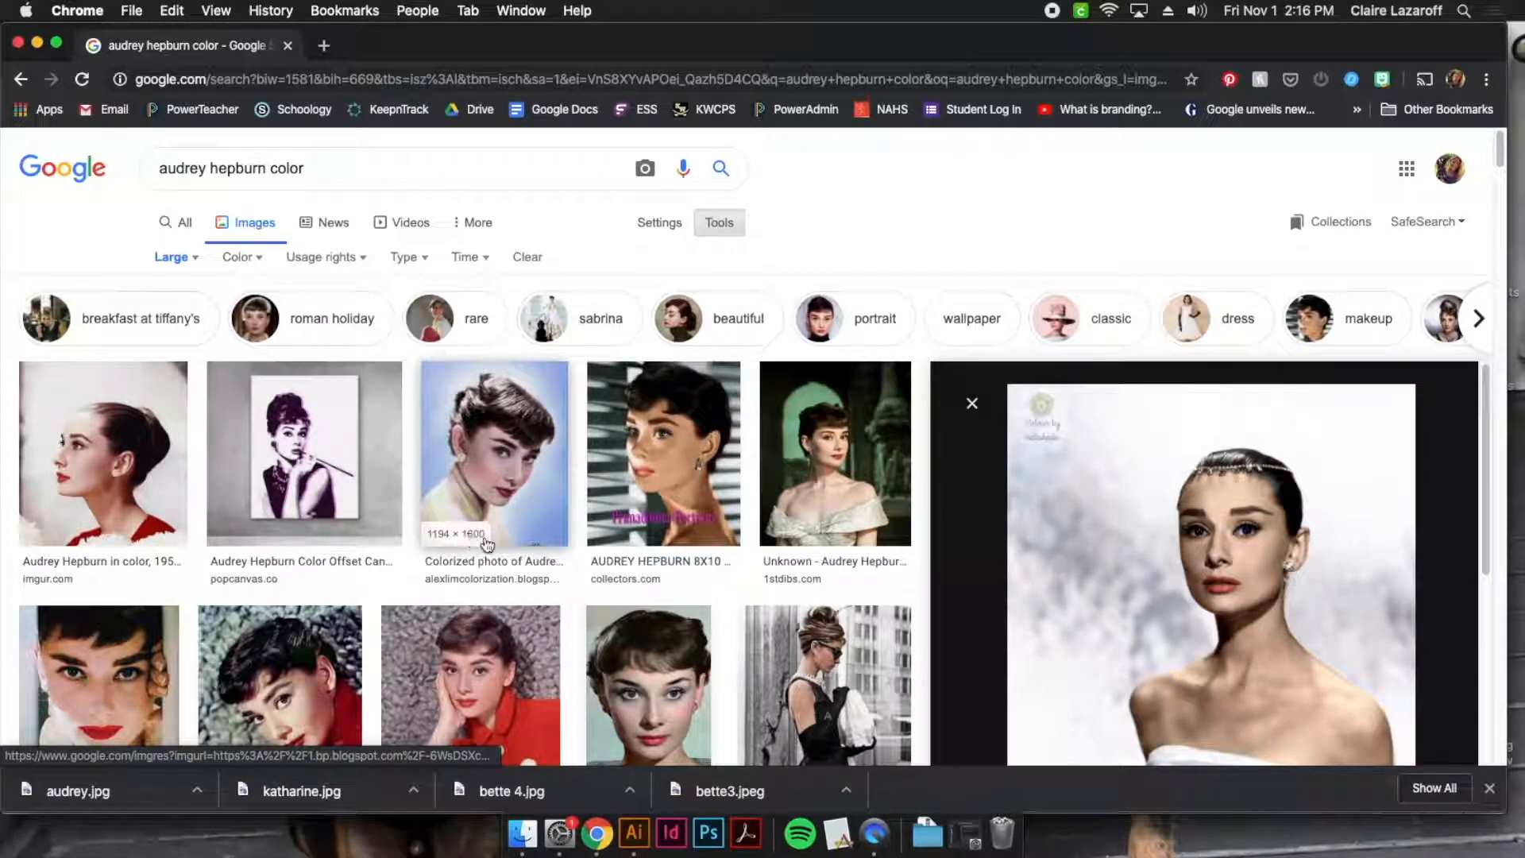
pyautogui.scroll(-3, 663, 533)
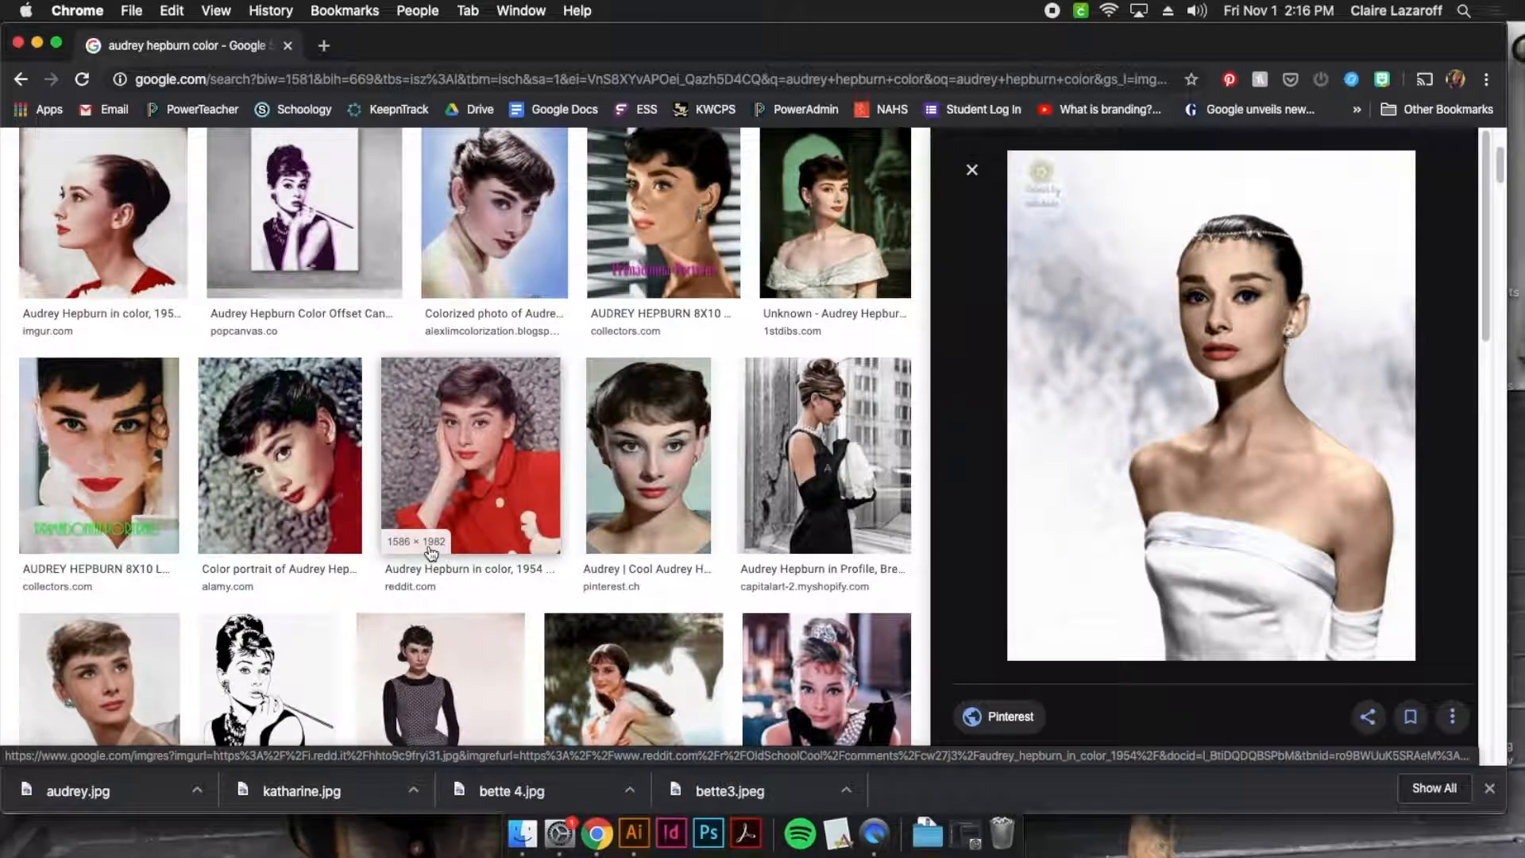
pyautogui.scroll(1, 569, 496)
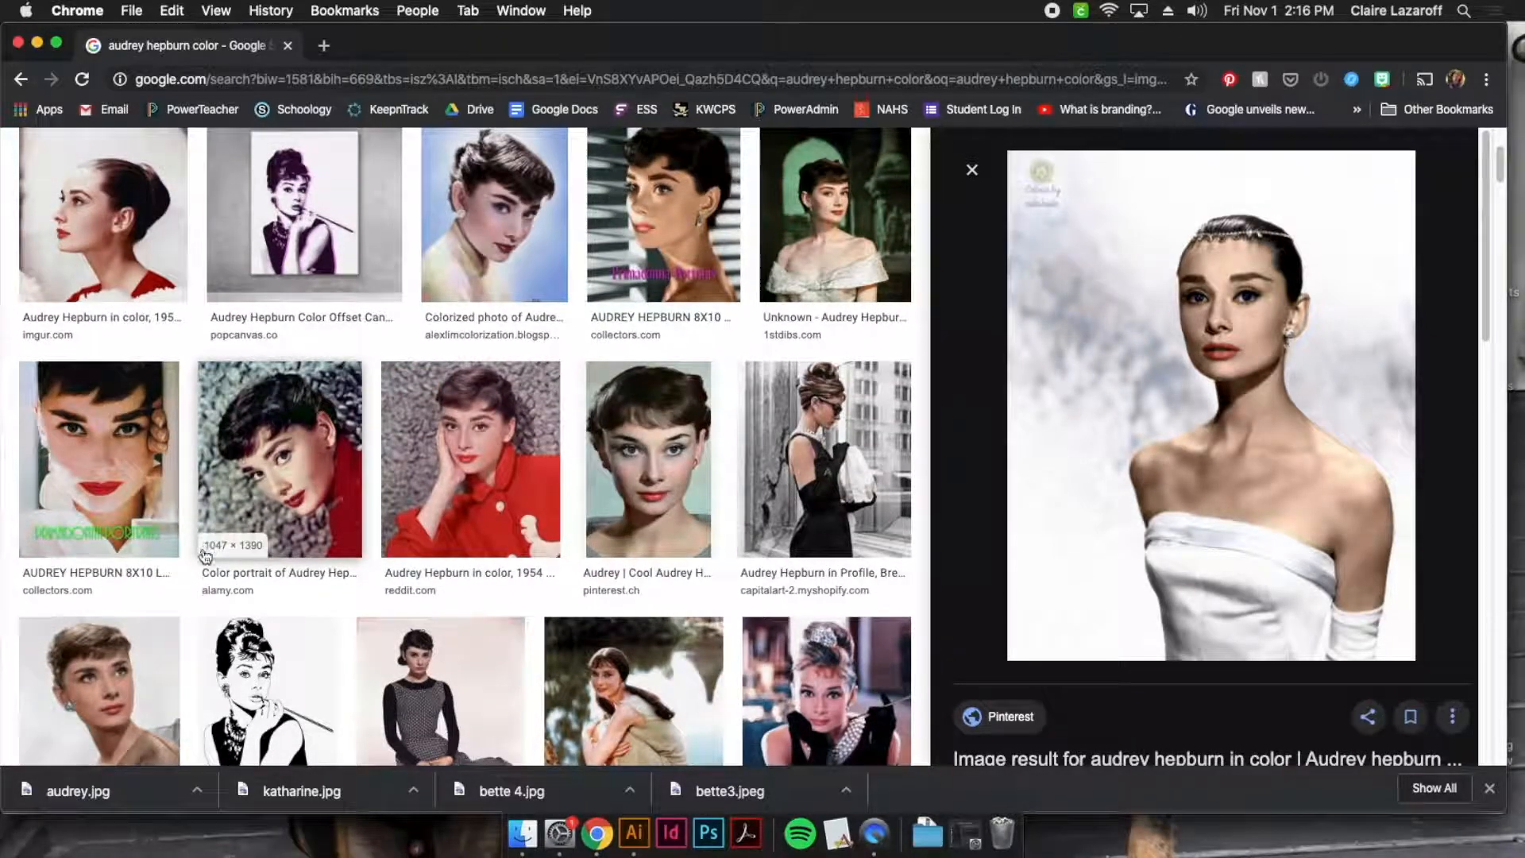
pyautogui.scroll(3, 413, 477)
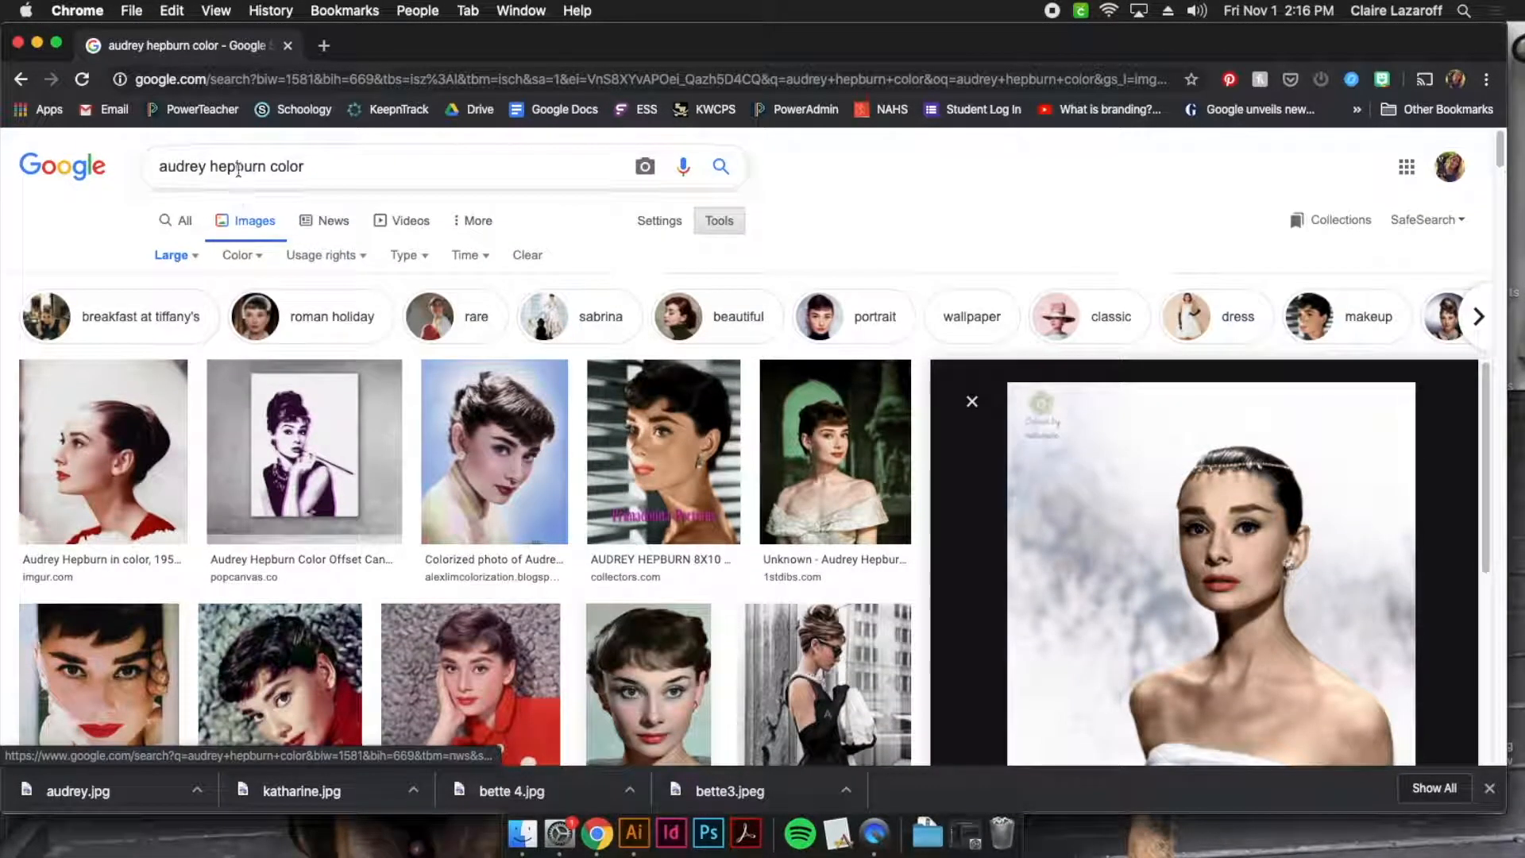
# Reset the image search's size filter to Any size
pyautogui.click(722, 222)
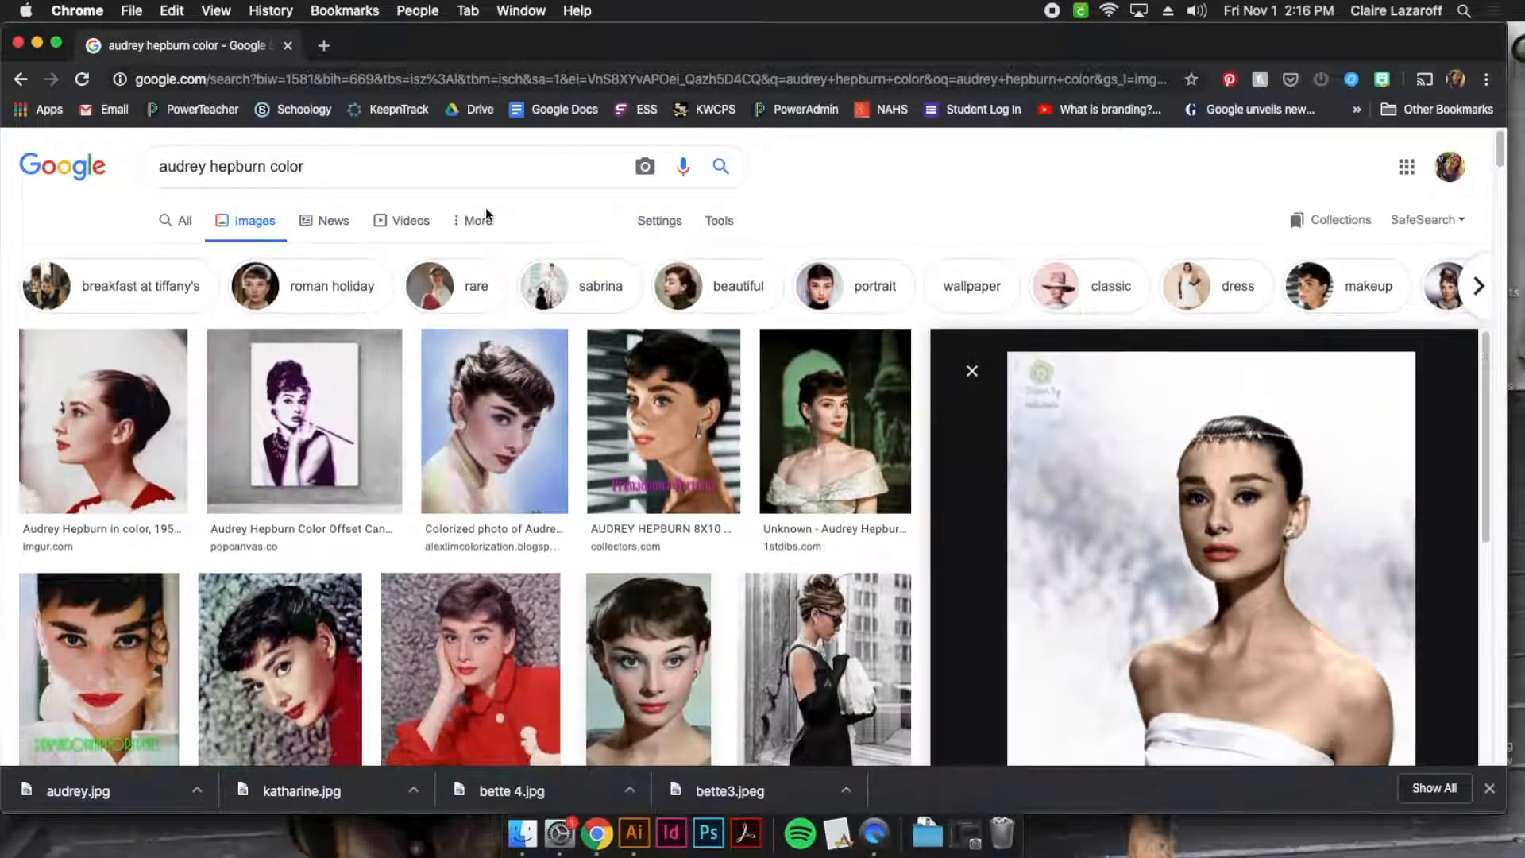
pyautogui.click(729, 225)
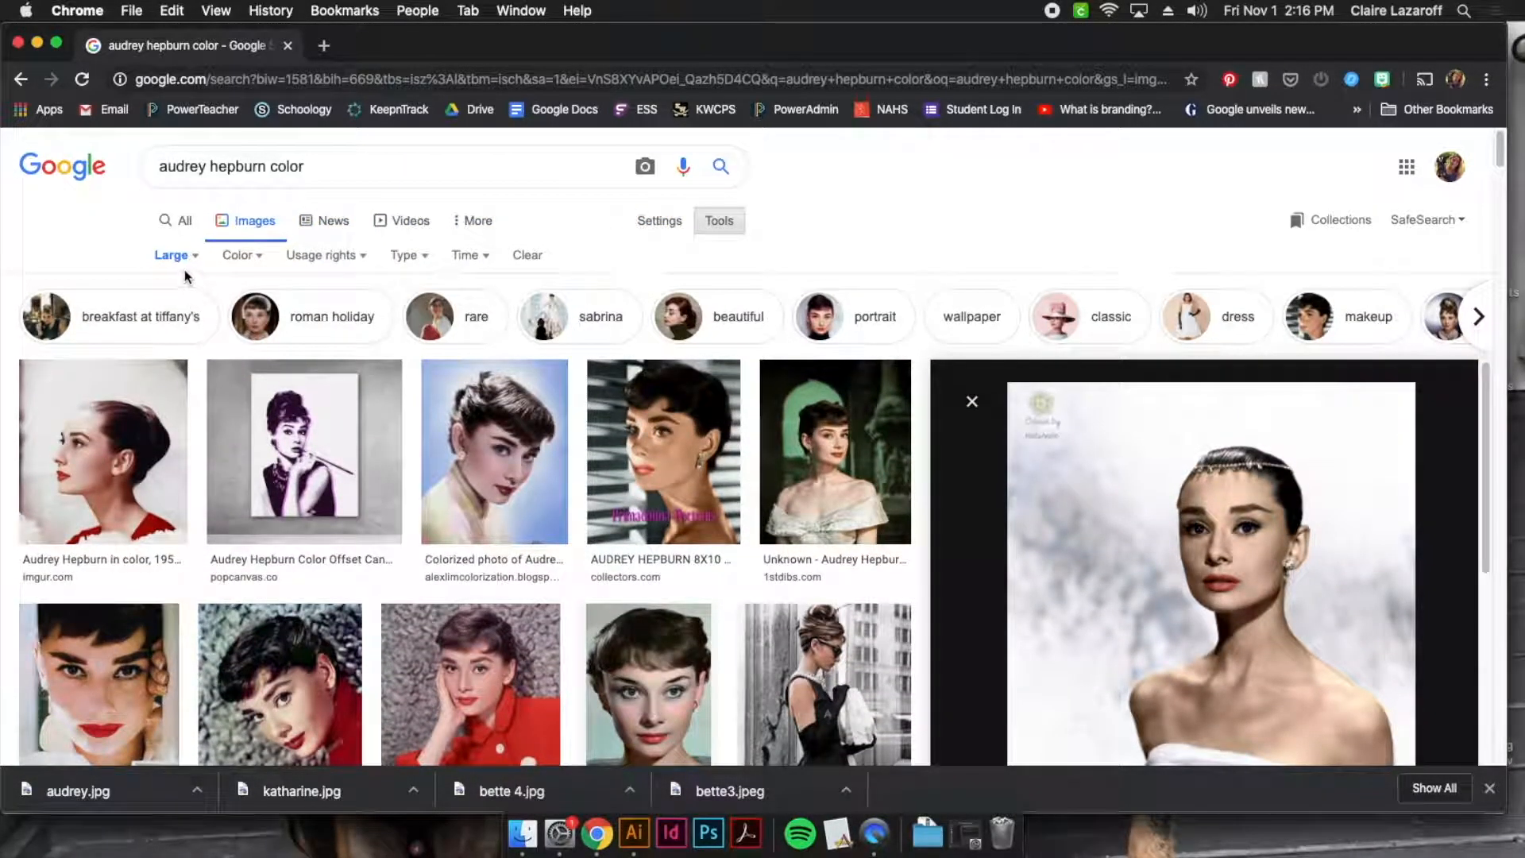
pyautogui.click(178, 262)
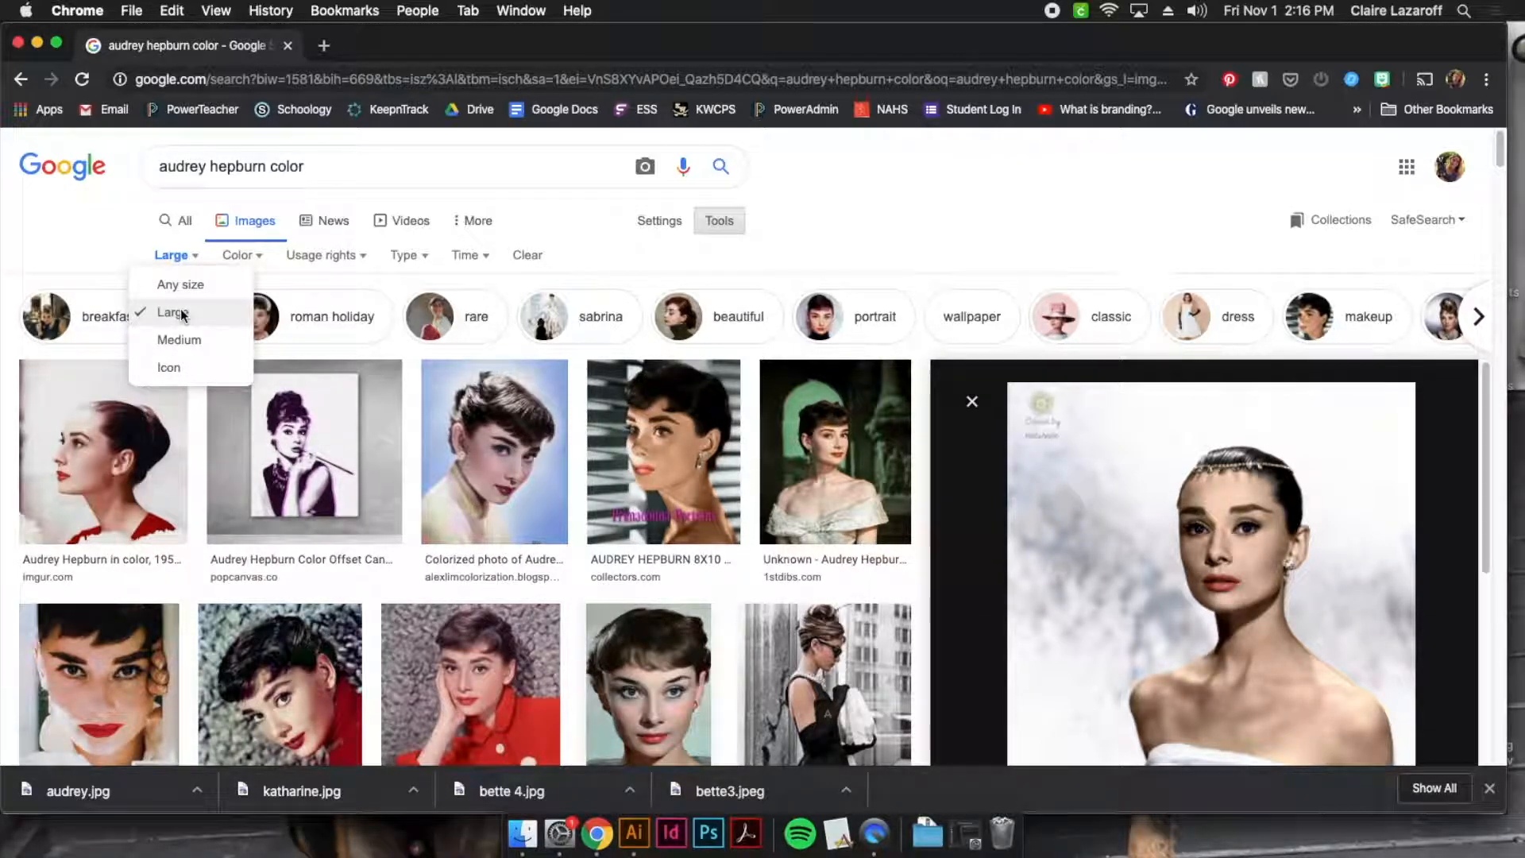
pyautogui.click(199, 285)
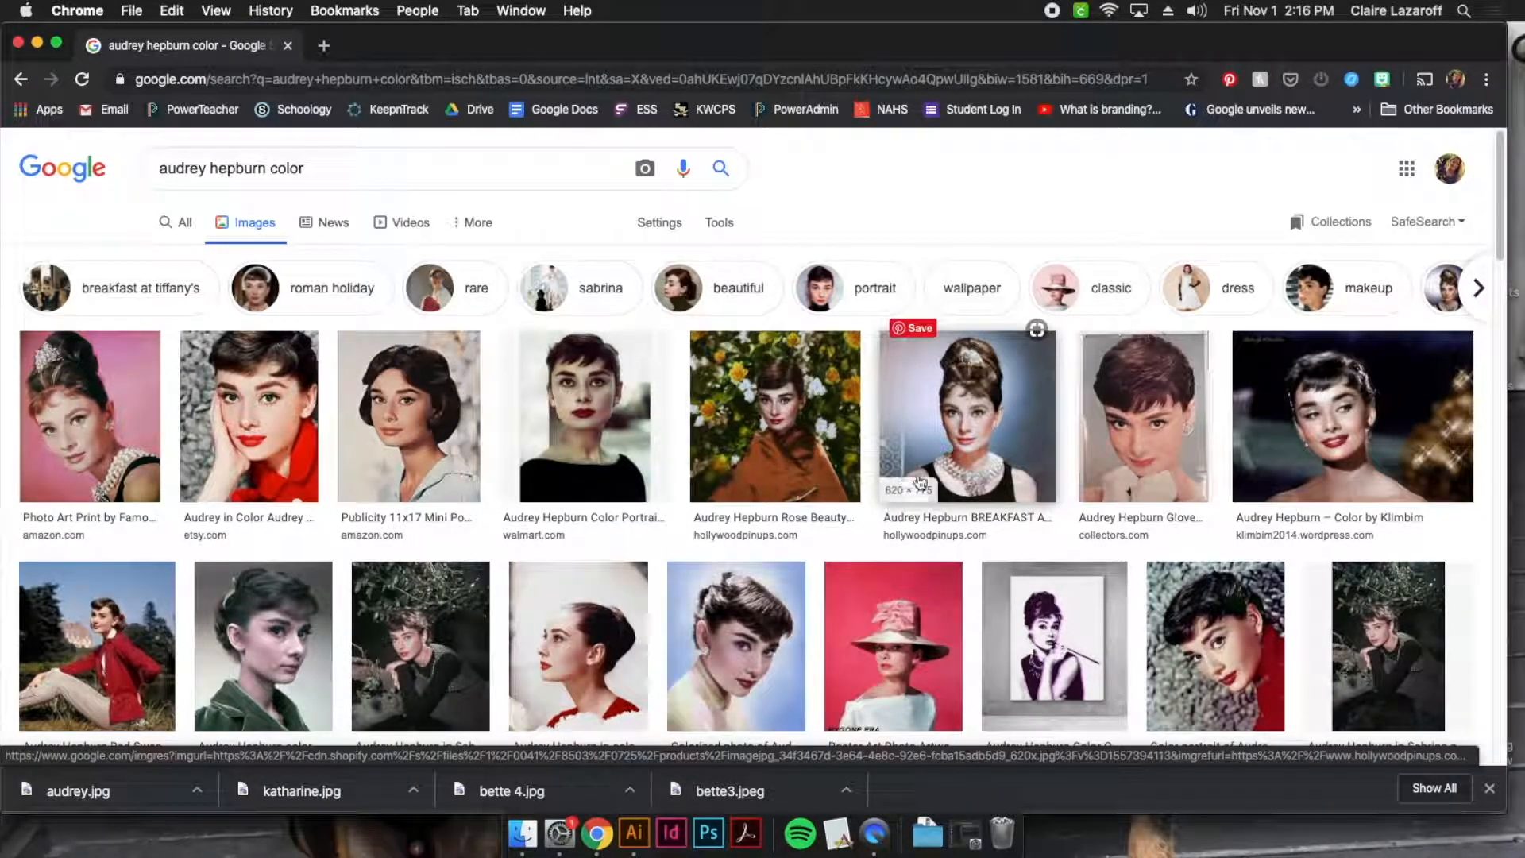
# Filter the Audrey Hepburn image results to the Large size
pyautogui.click(723, 225)
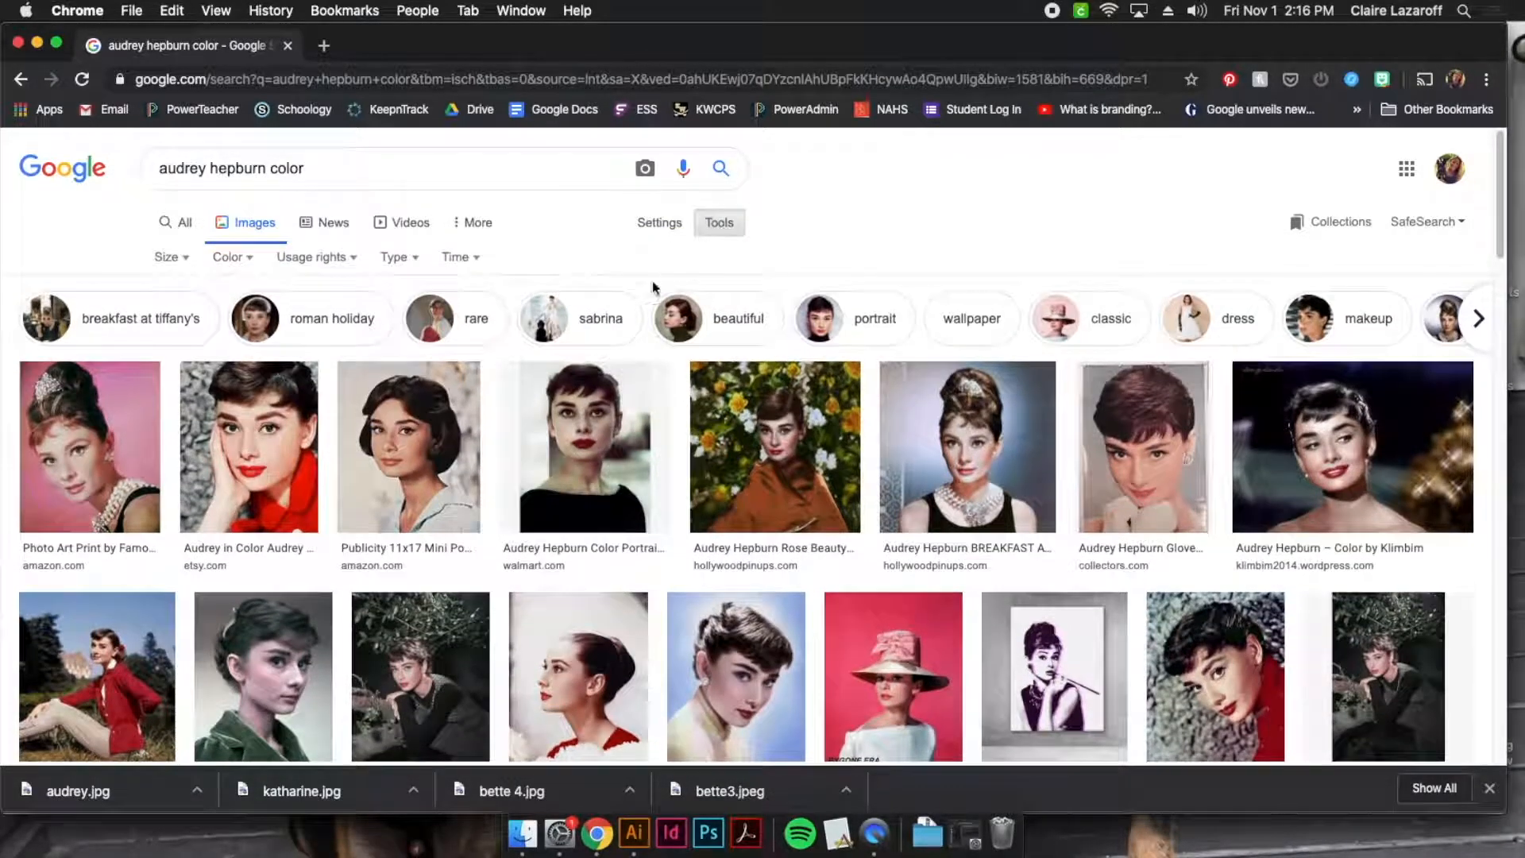
pyautogui.click(174, 260)
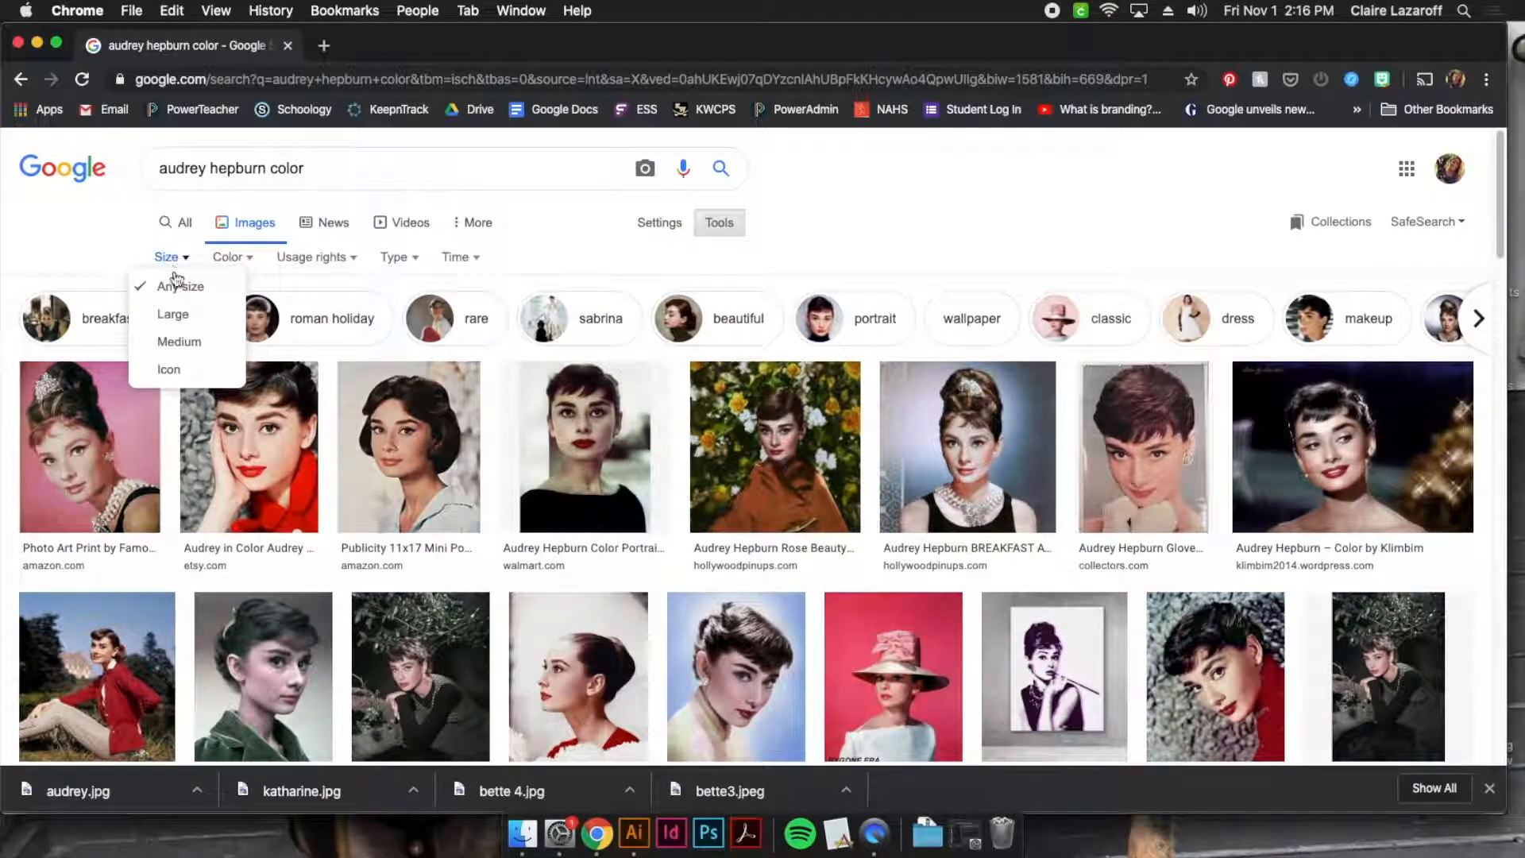
pyautogui.click(174, 322)
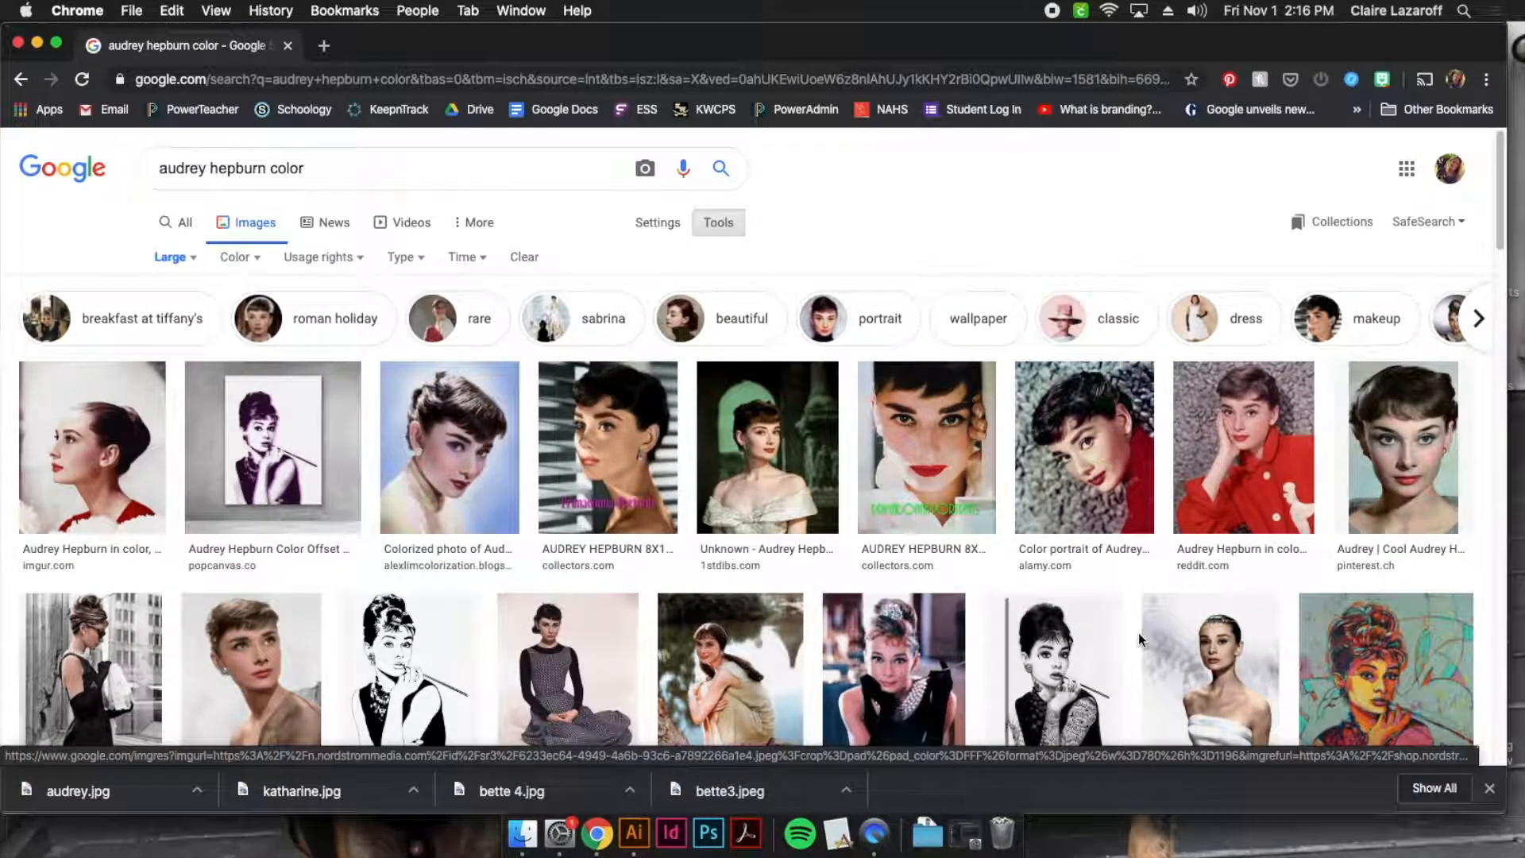
# Preview several Audrey Hepburn portraits among the large image results to compare them as source photos
pyautogui.click(1085, 459)
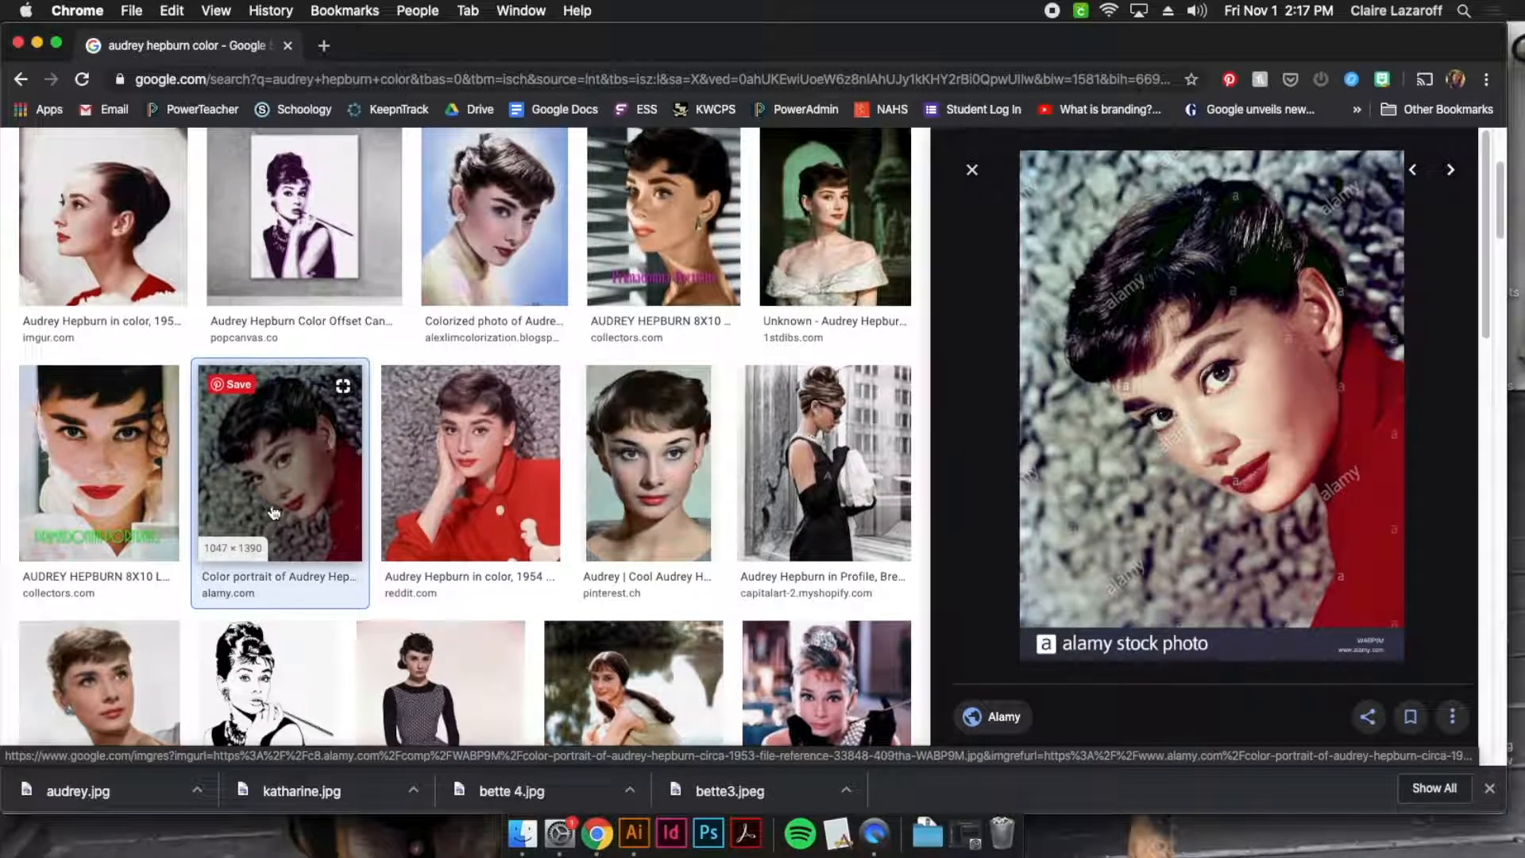
pyautogui.click(100, 461)
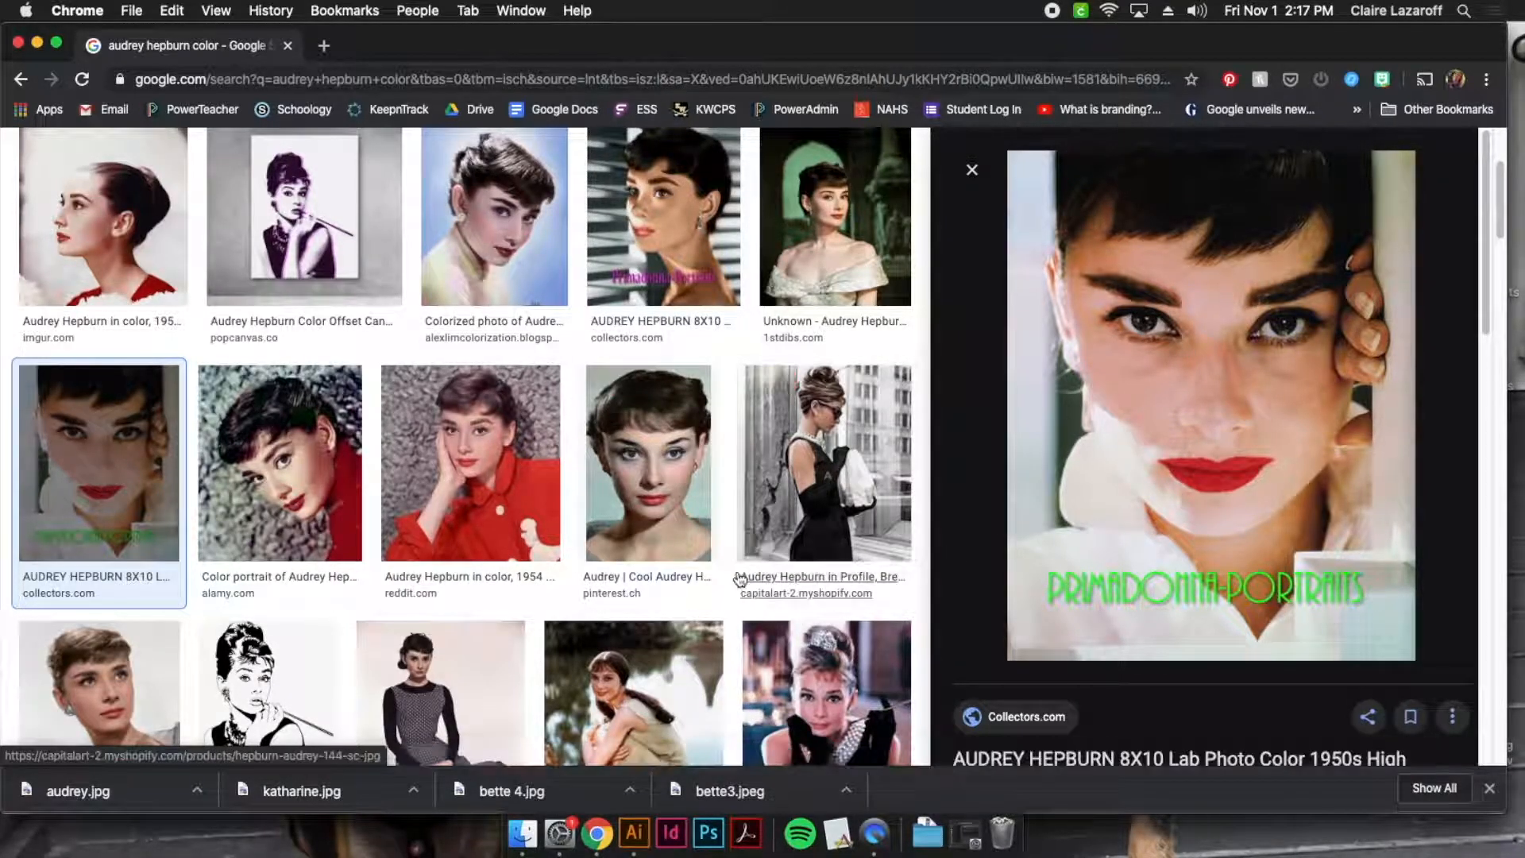
pyautogui.scroll(-2, 615, 652)
pyautogui.click(621, 644)
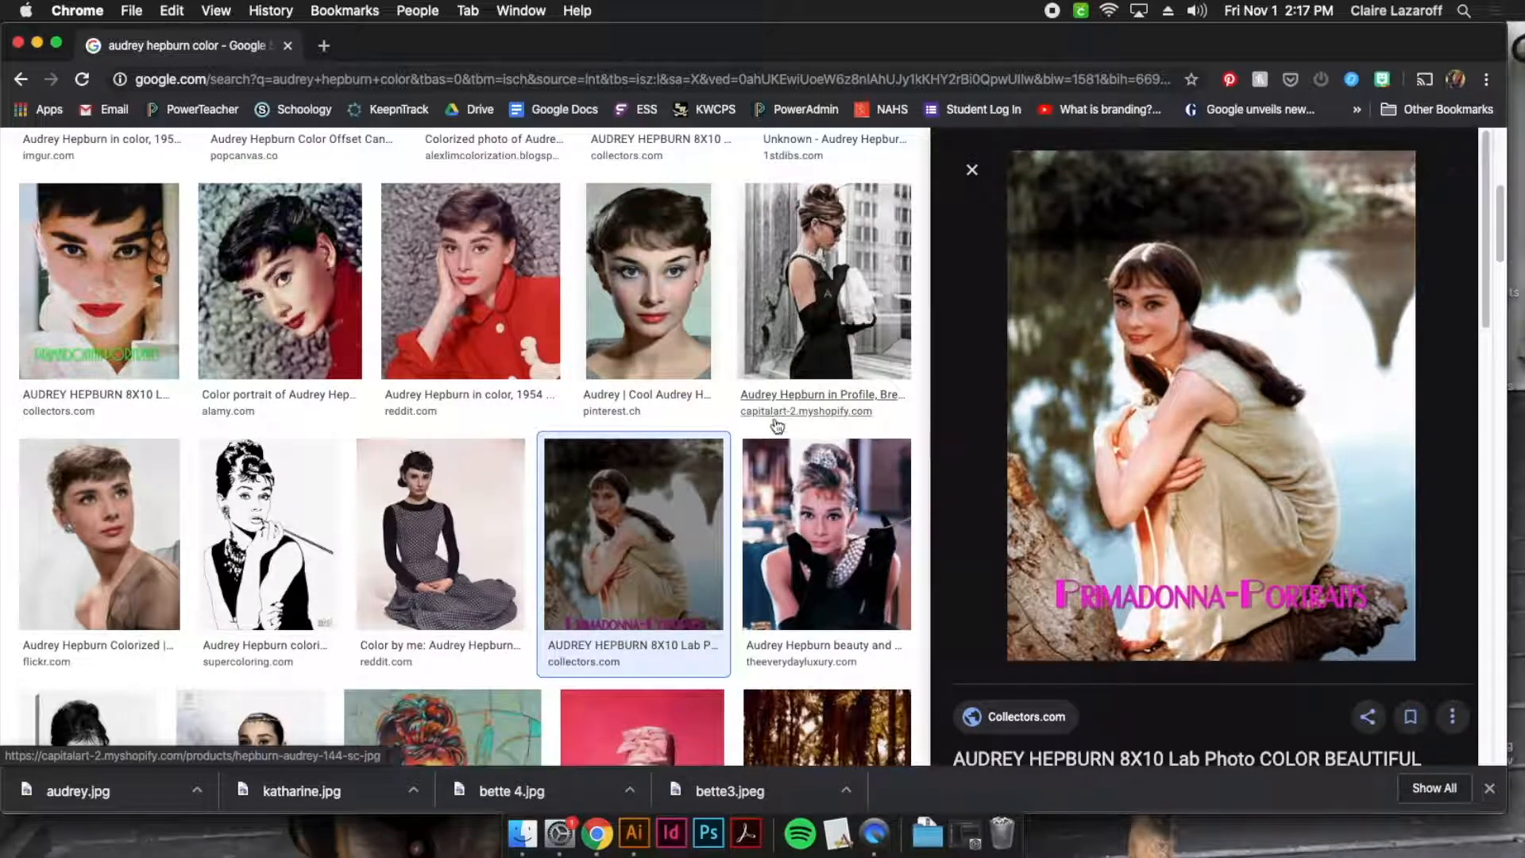
pyautogui.scroll(-4, 556, 572)
pyautogui.click(221, 525)
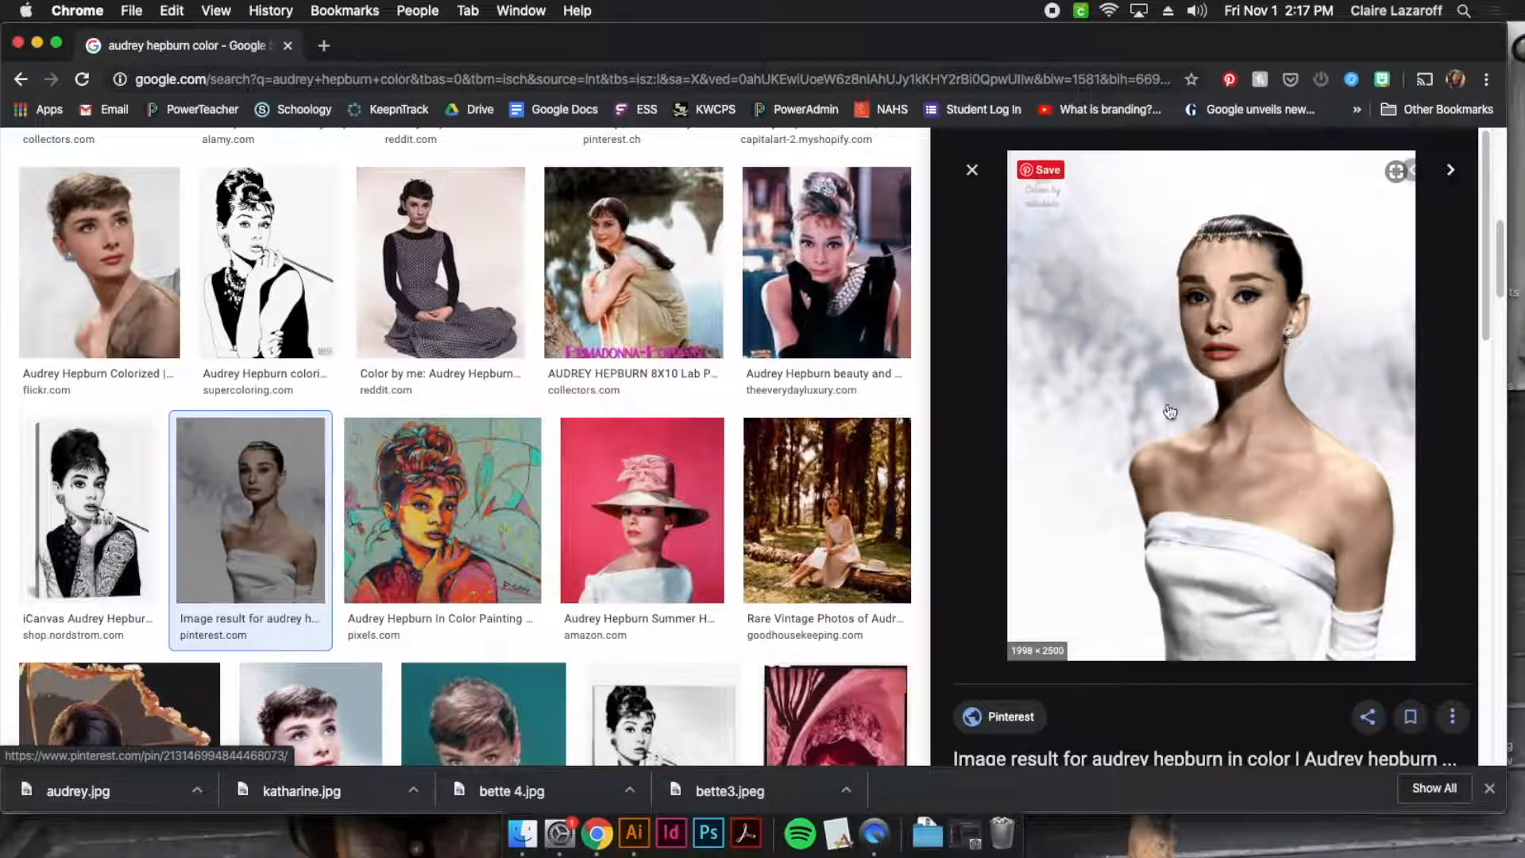
pyautogui.click(362, 713)
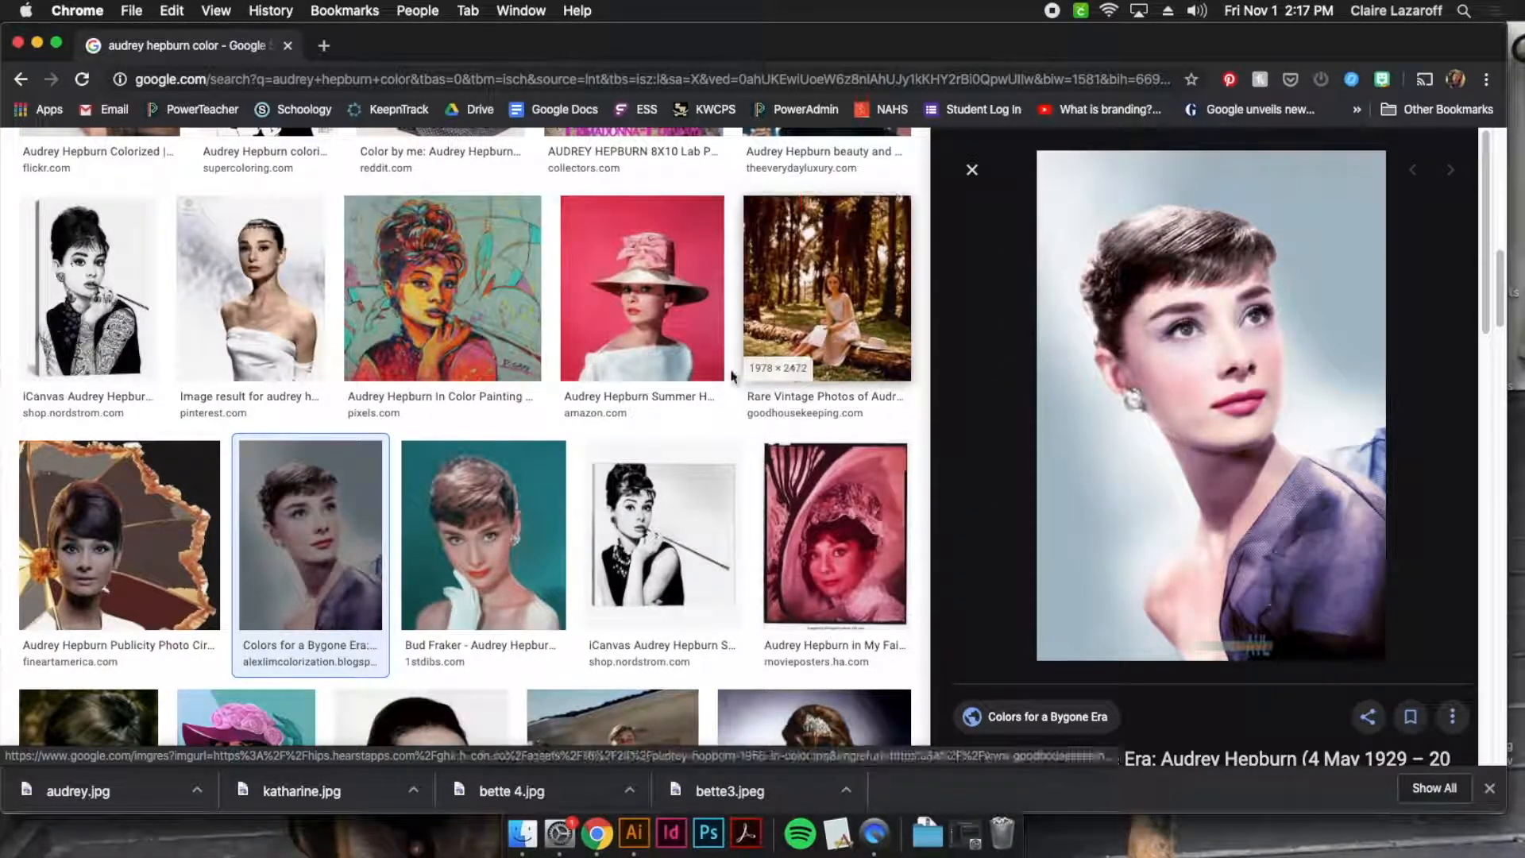
# Save the portrait in the white strapless dress to the Desktop as a JPEG image named audrey, replacing the existing file
pyautogui.click(308, 320)
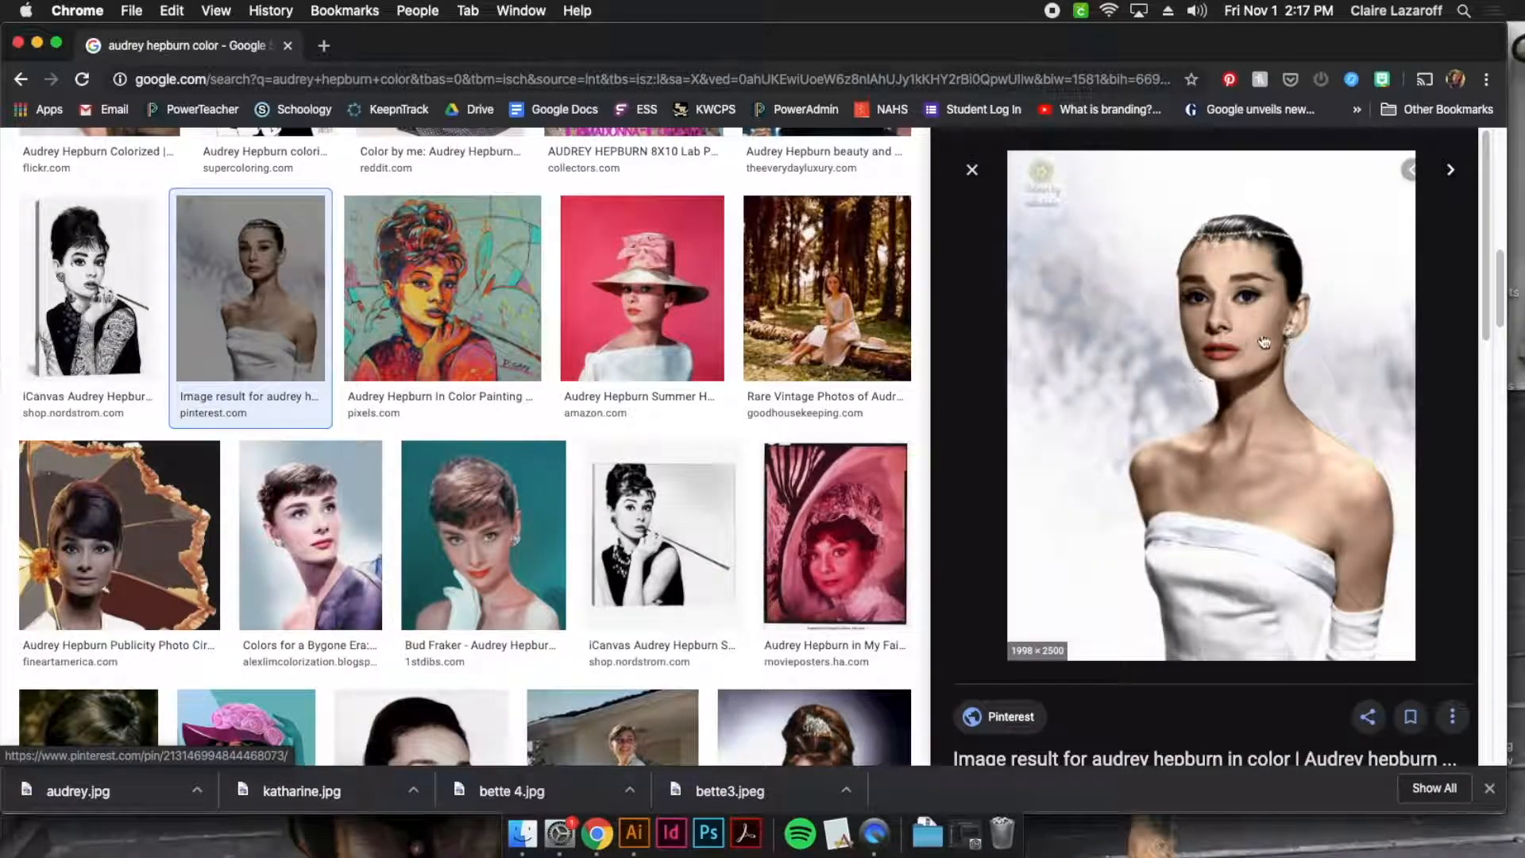
pyautogui.rightClick(1199, 344)
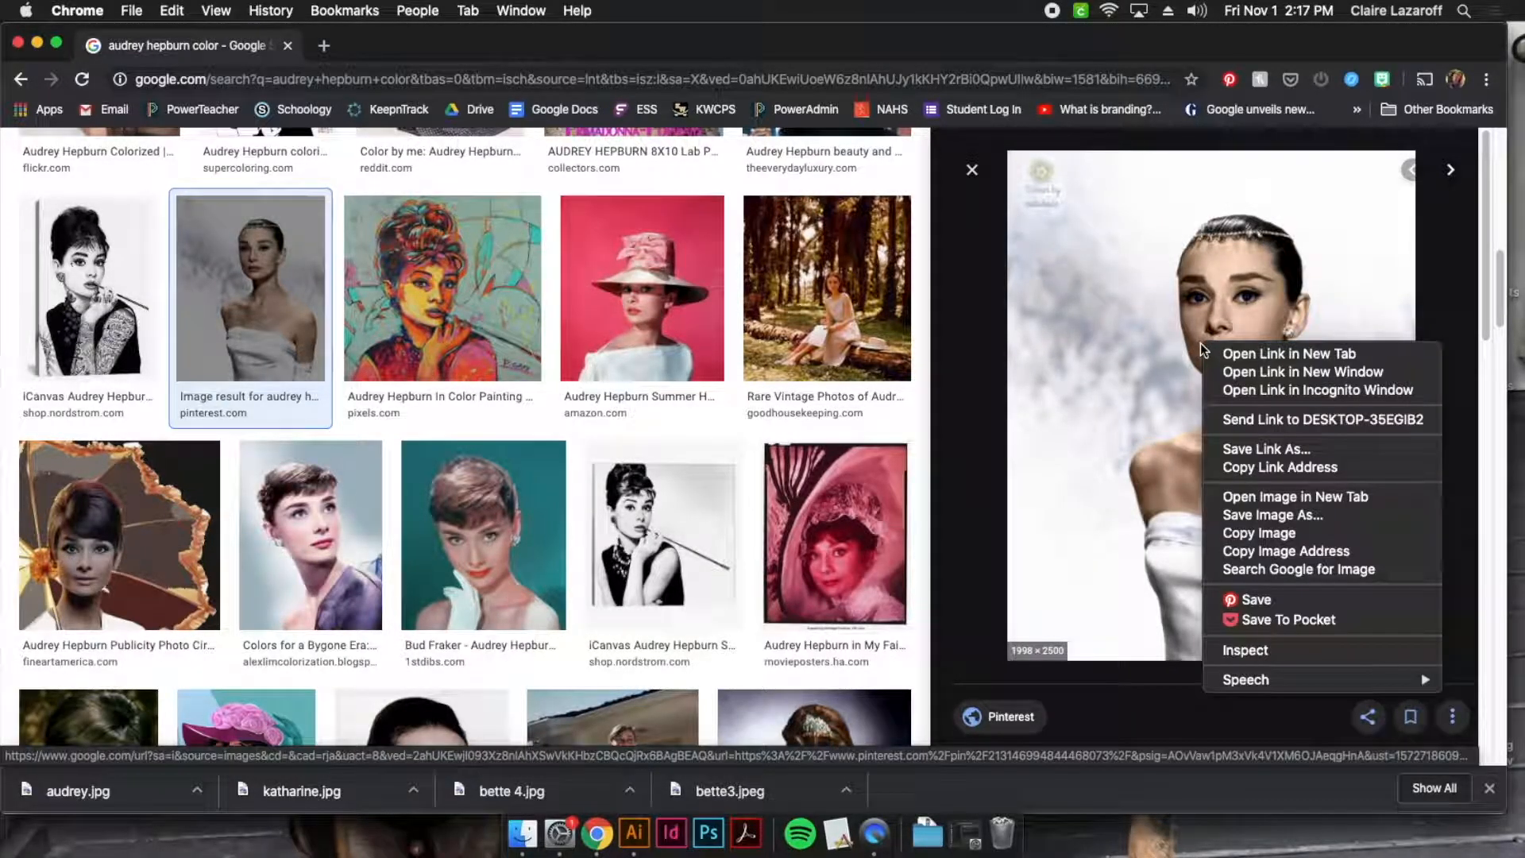
pyautogui.click(1288, 523)
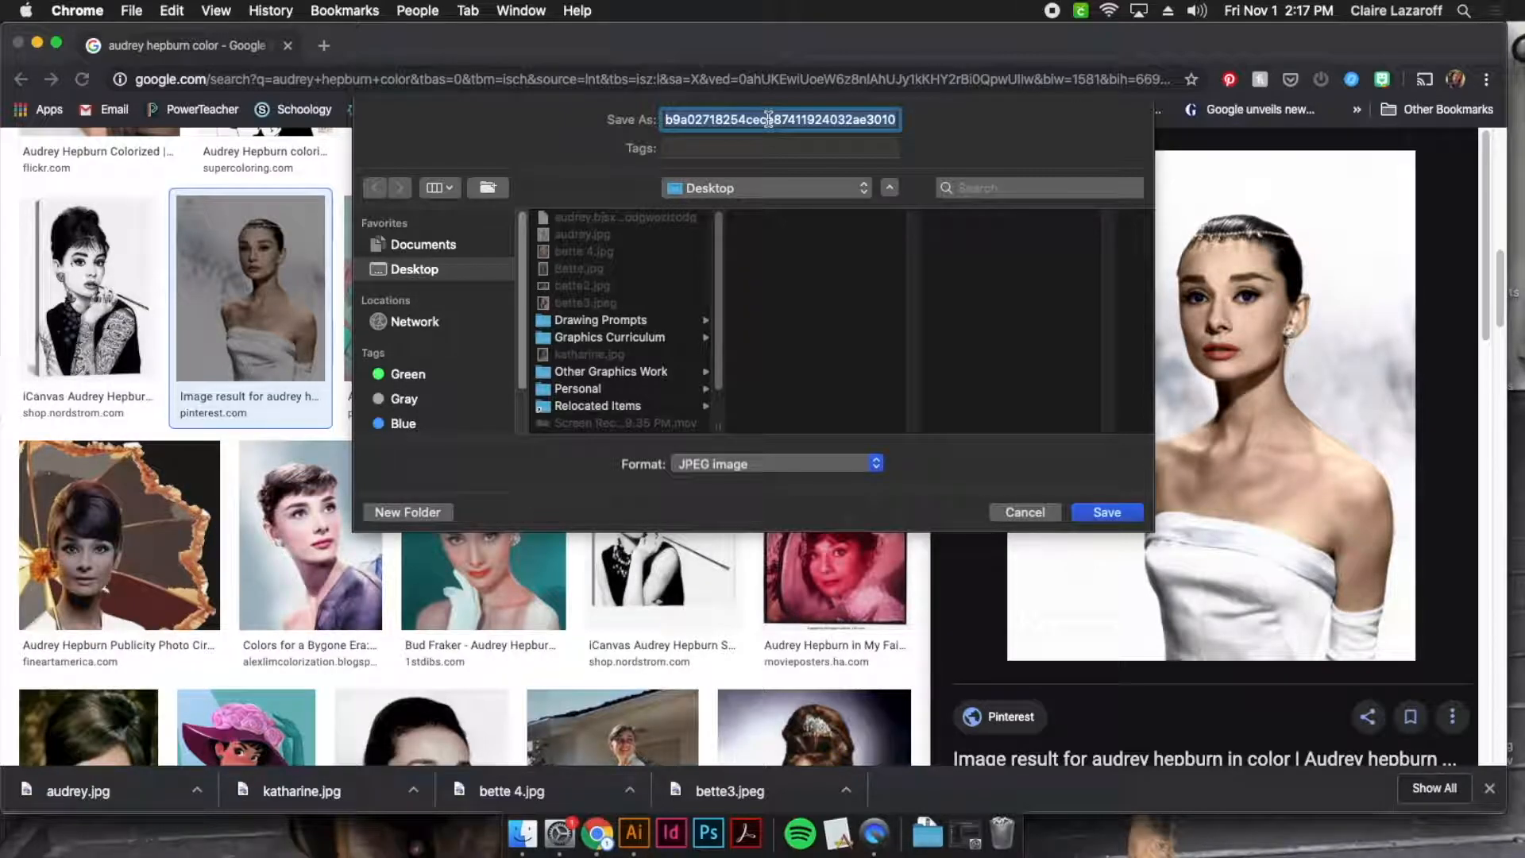
pyautogui.write('audrey')
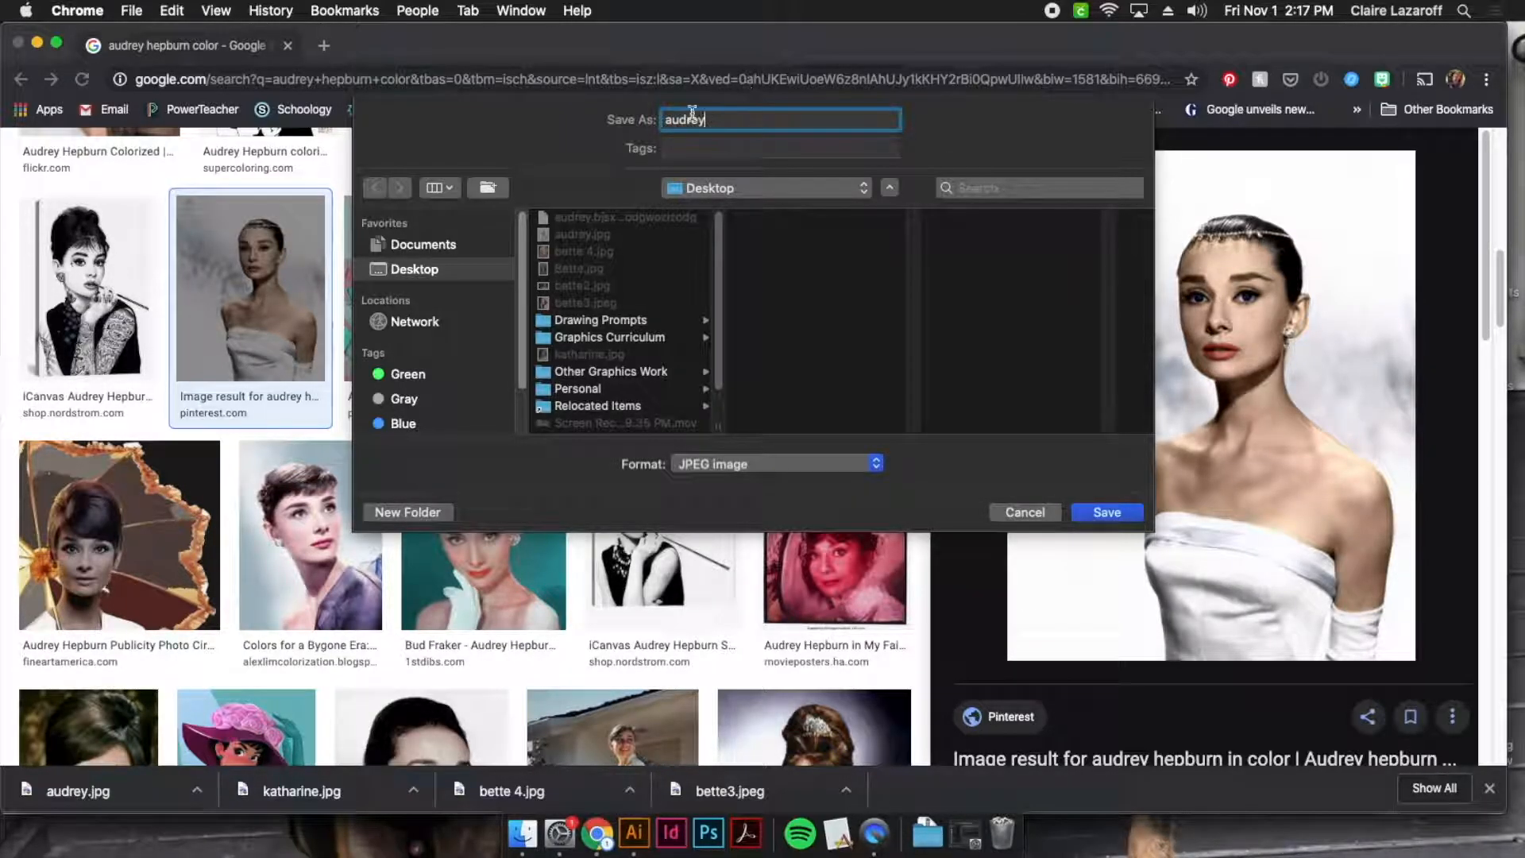
pyautogui.click(736, 464)
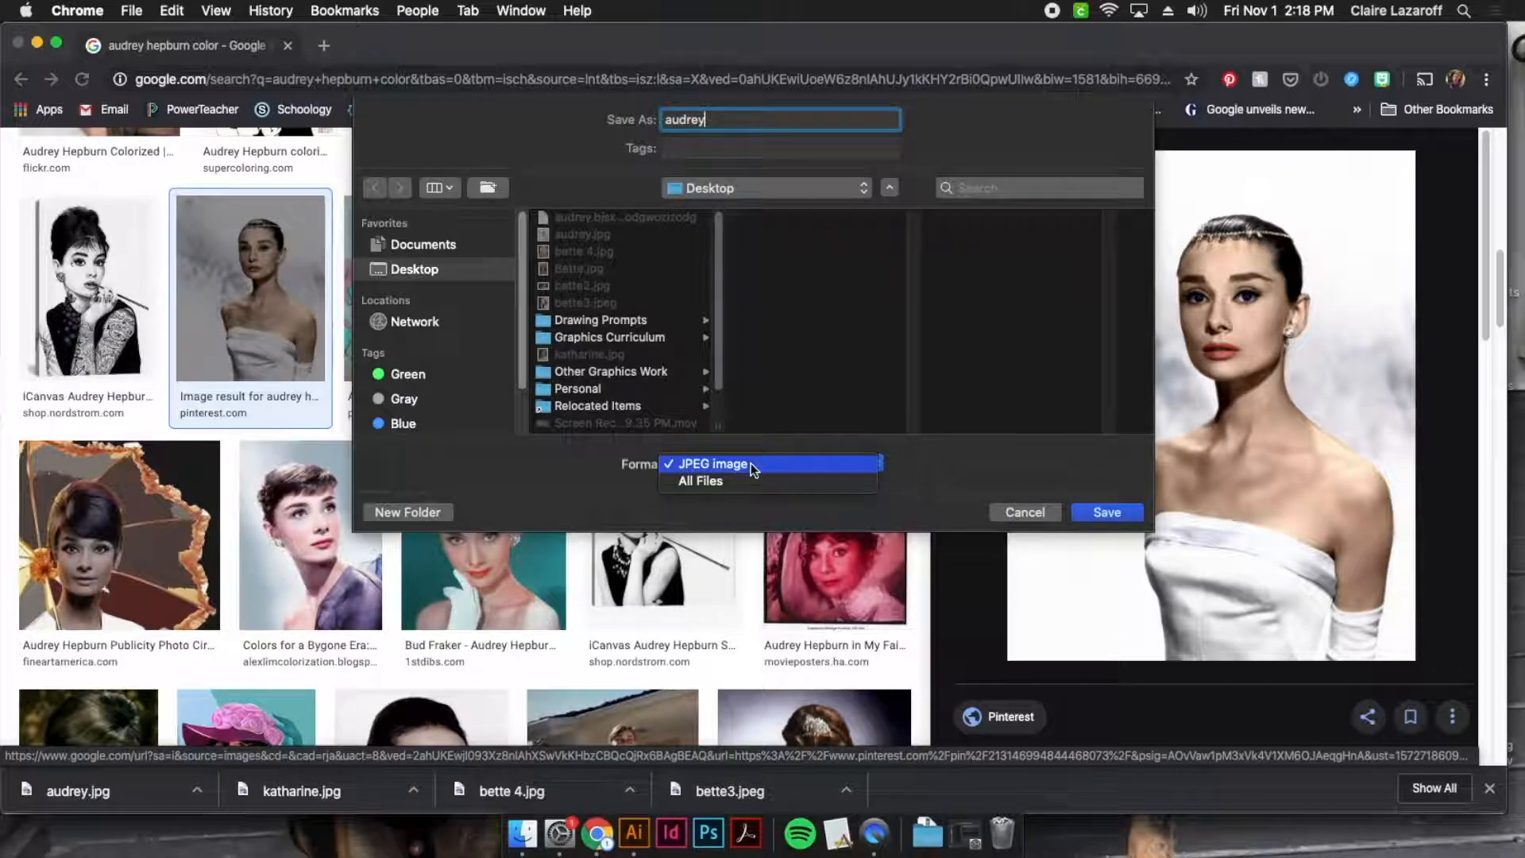
pyautogui.click(750, 464)
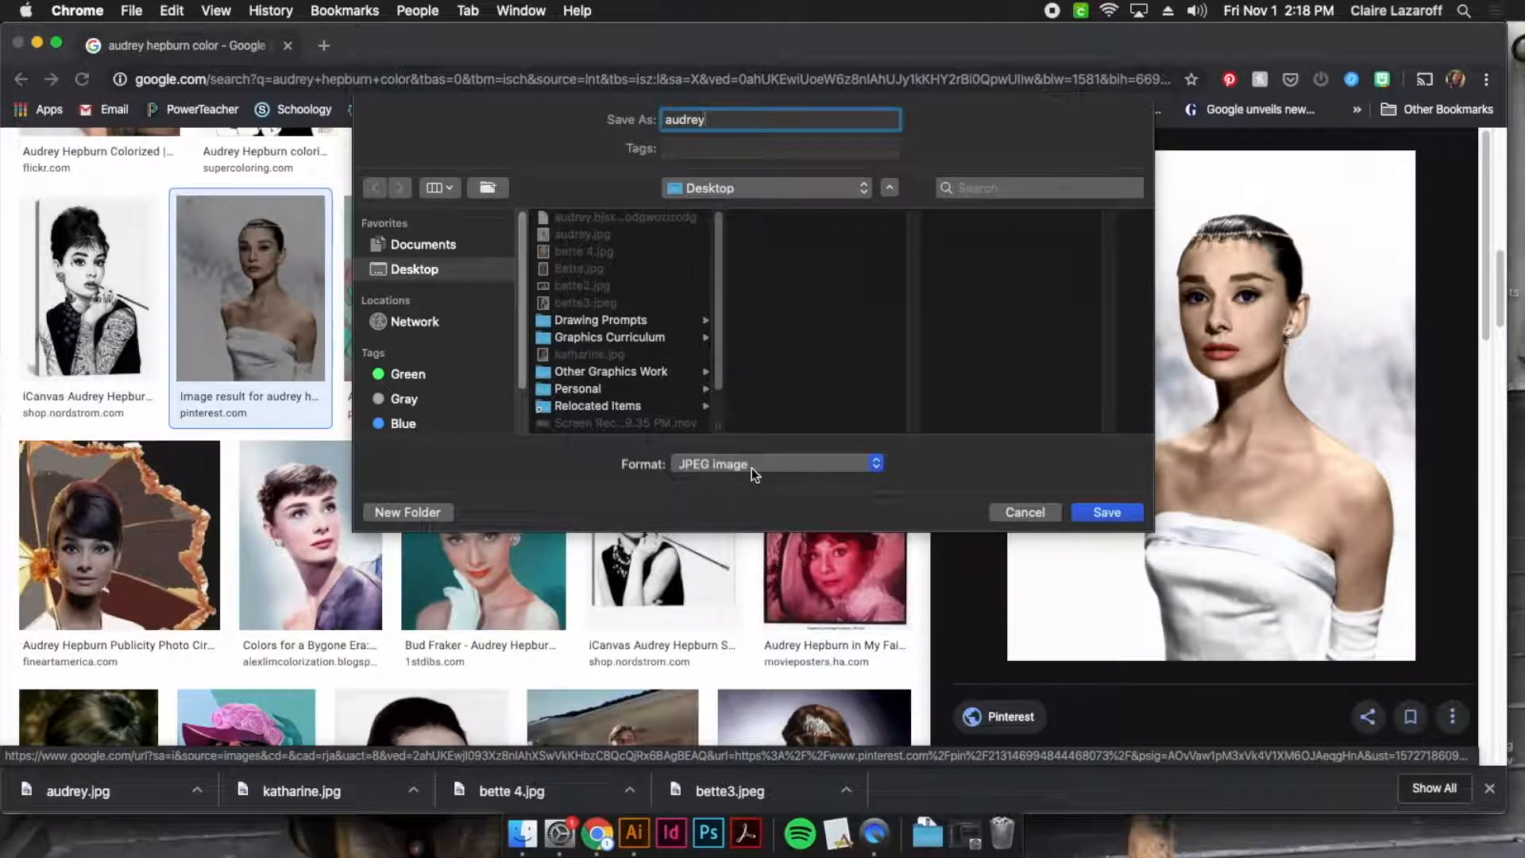
pyautogui.click(1117, 513)
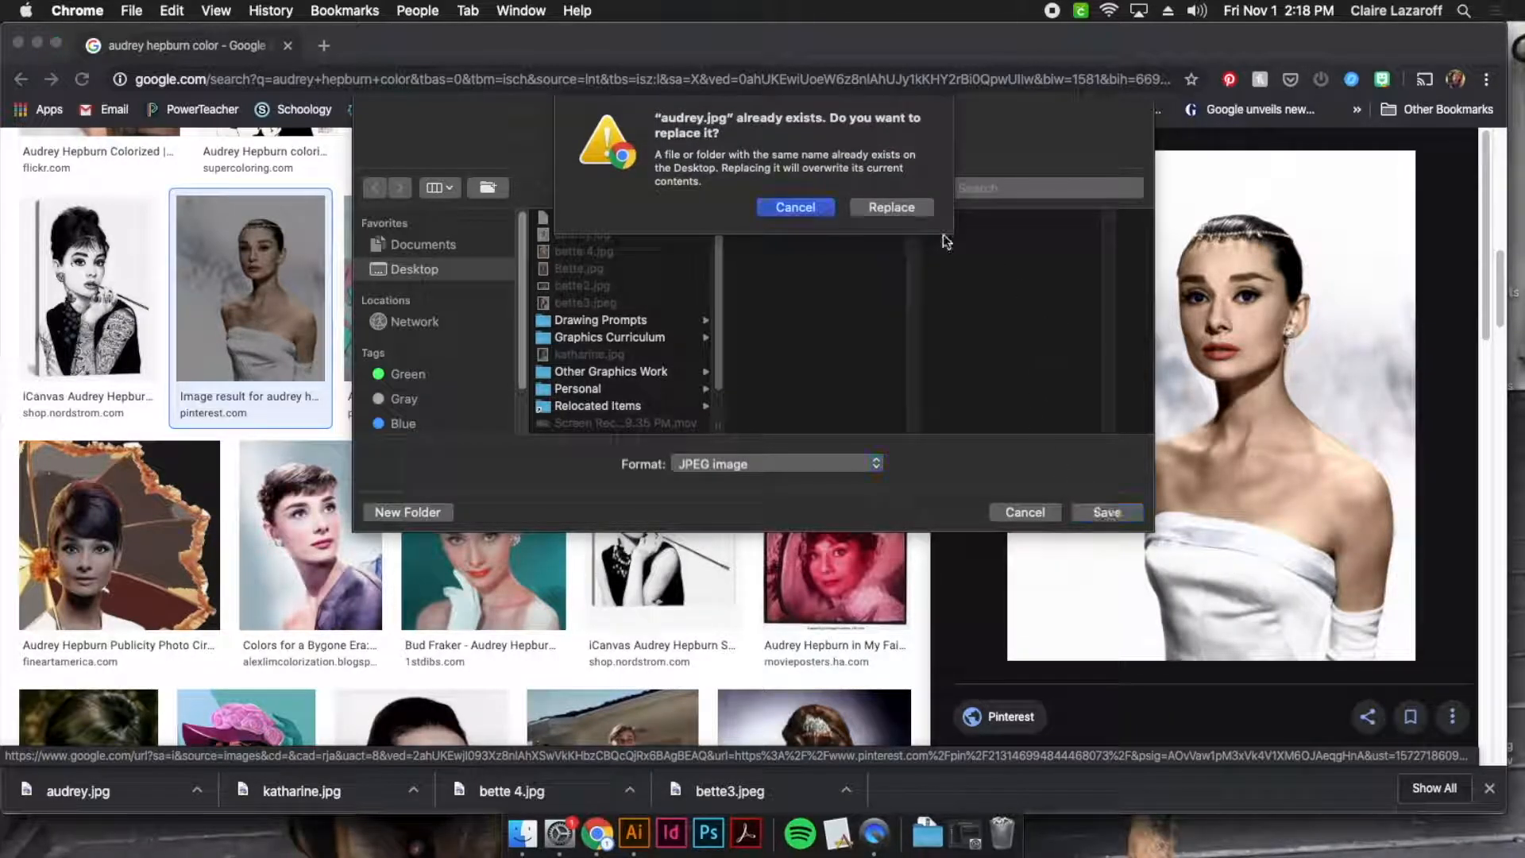
pyautogui.click(874, 207)
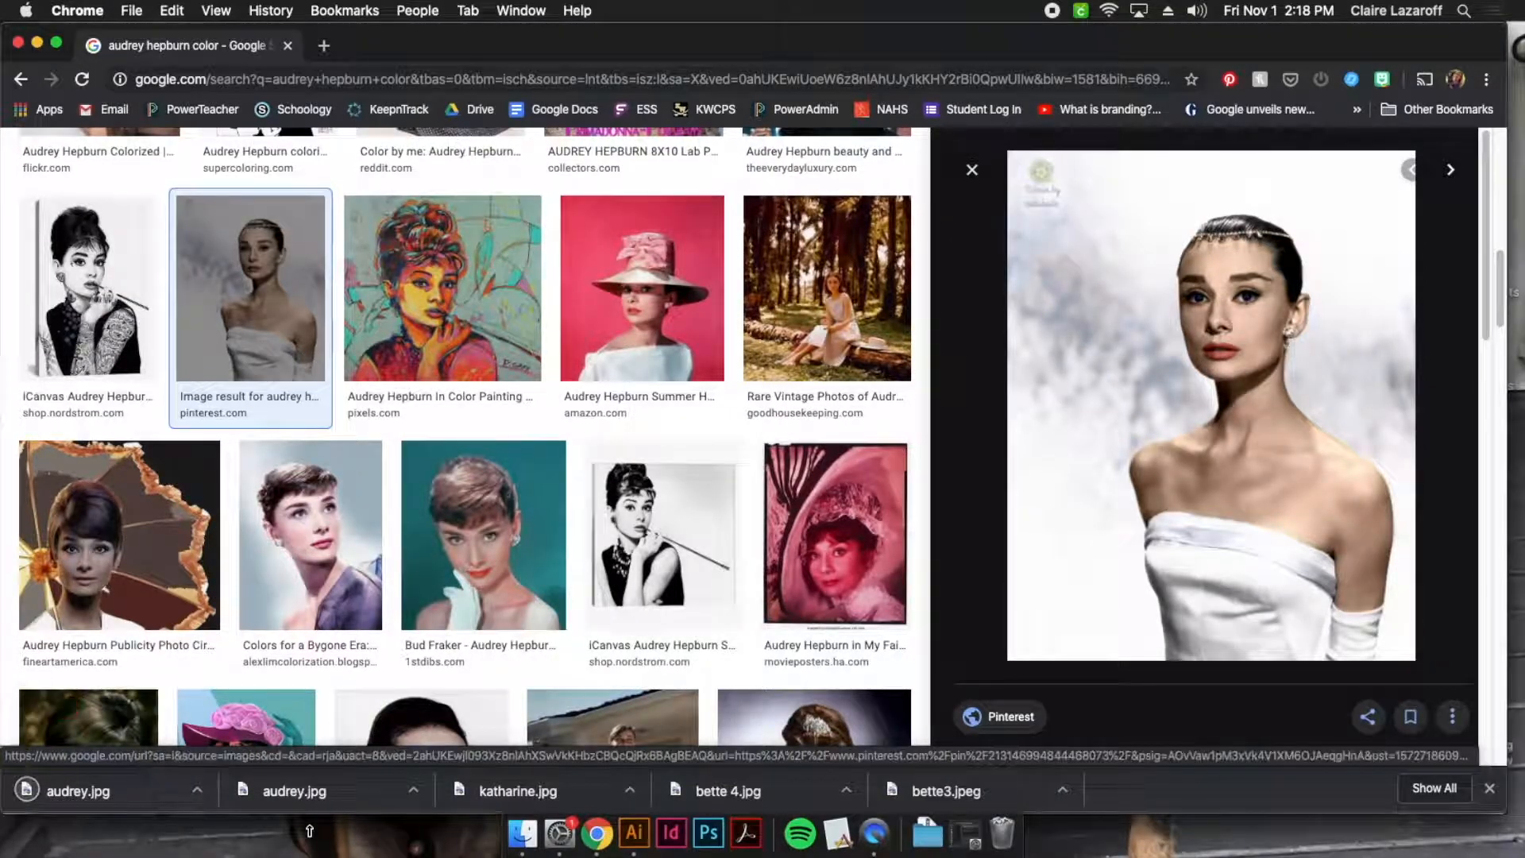
# Switch to Illustrator and add a second artboard beside the colour palette artboard
pyautogui.click(642, 843)
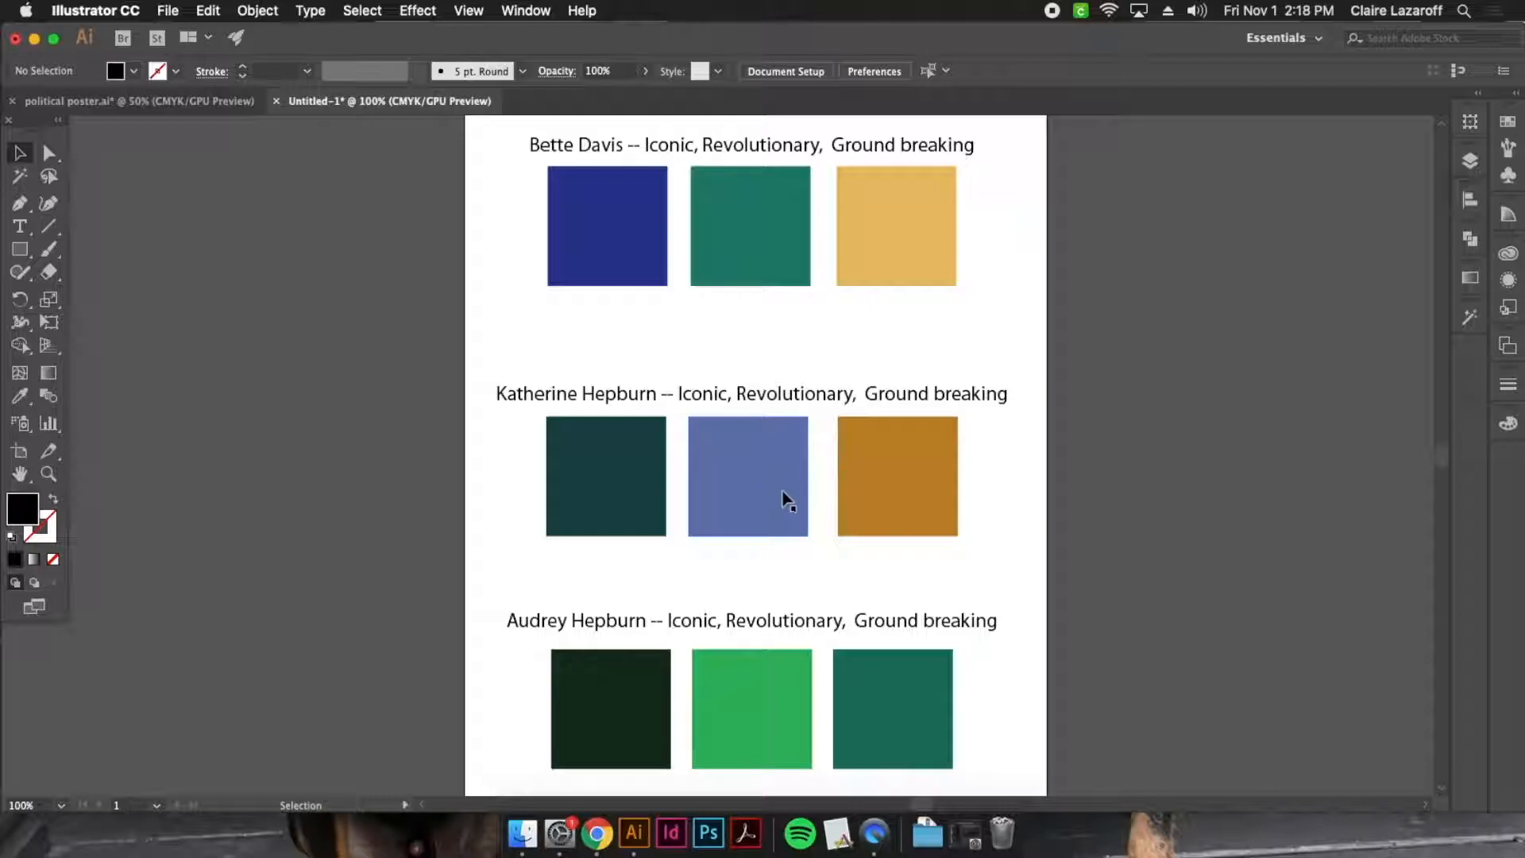
pyautogui.press('super+minus')
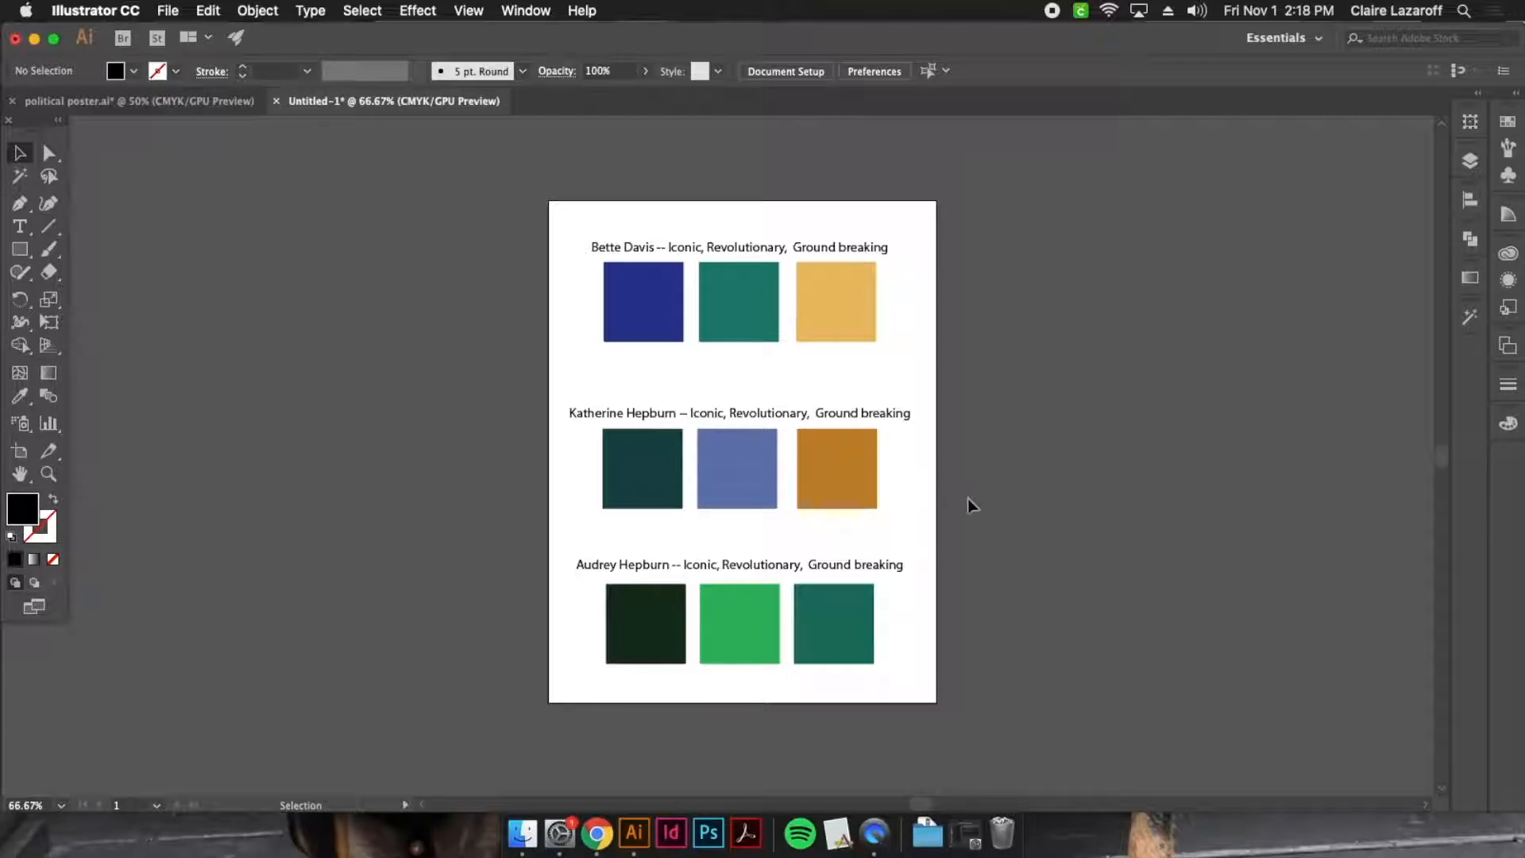
pyautogui.hscroll(5, 1013, 544)
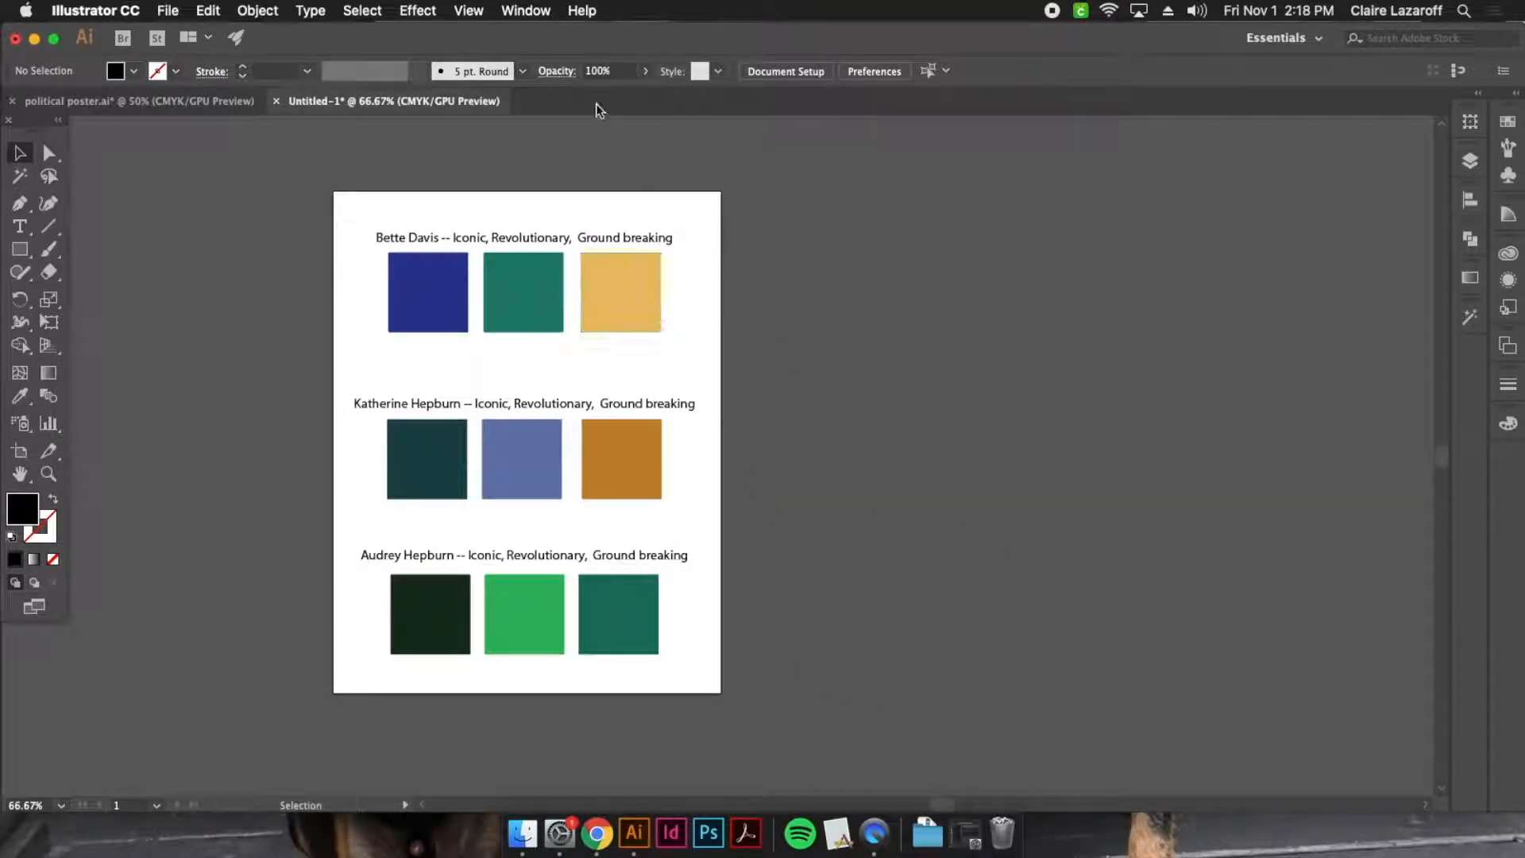
pyautogui.click(525, 13)
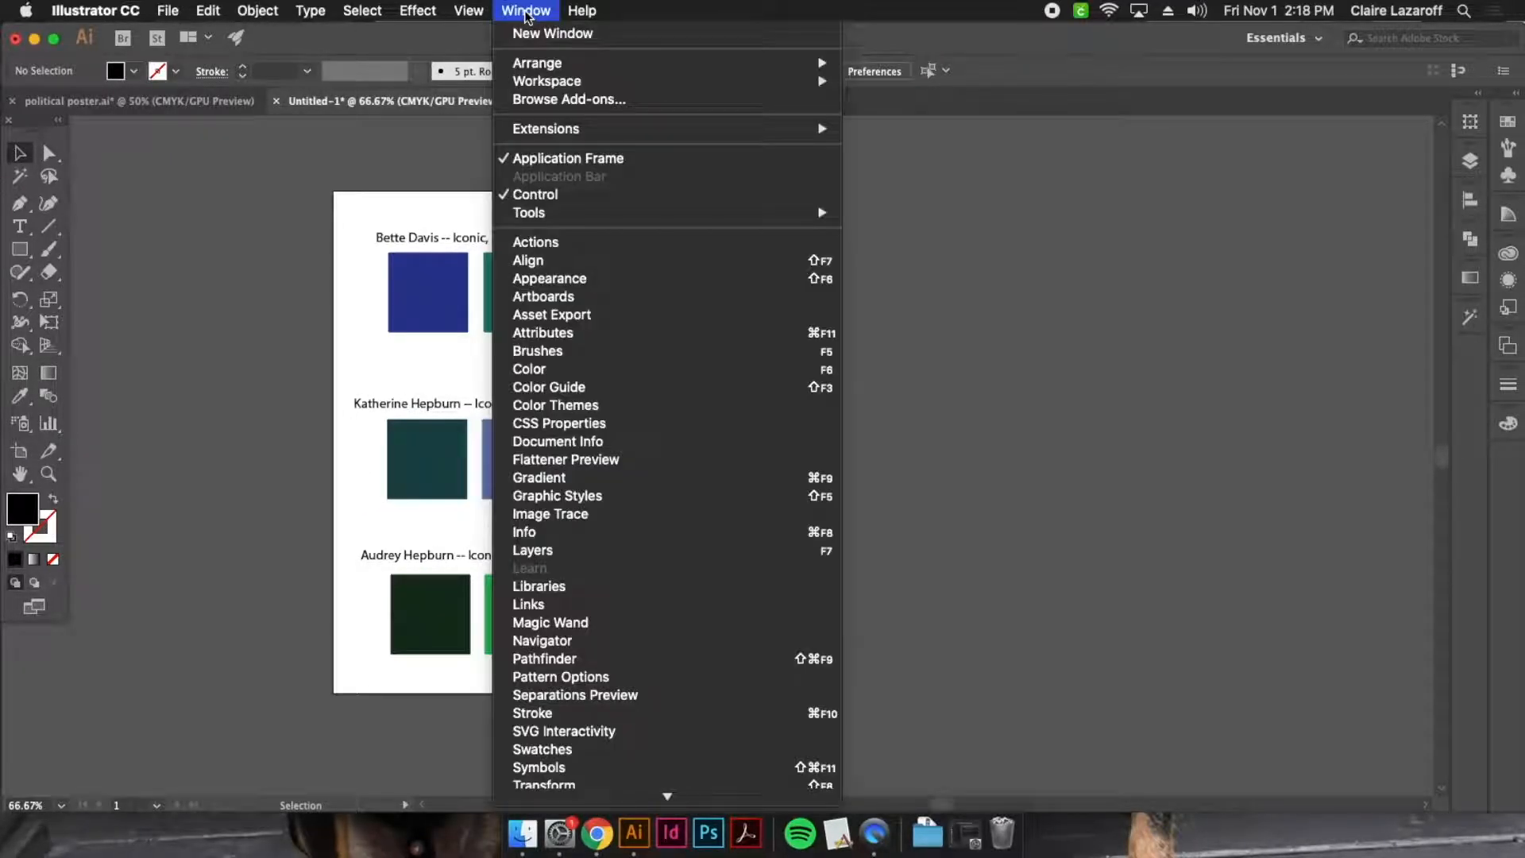
pyautogui.click(622, 302)
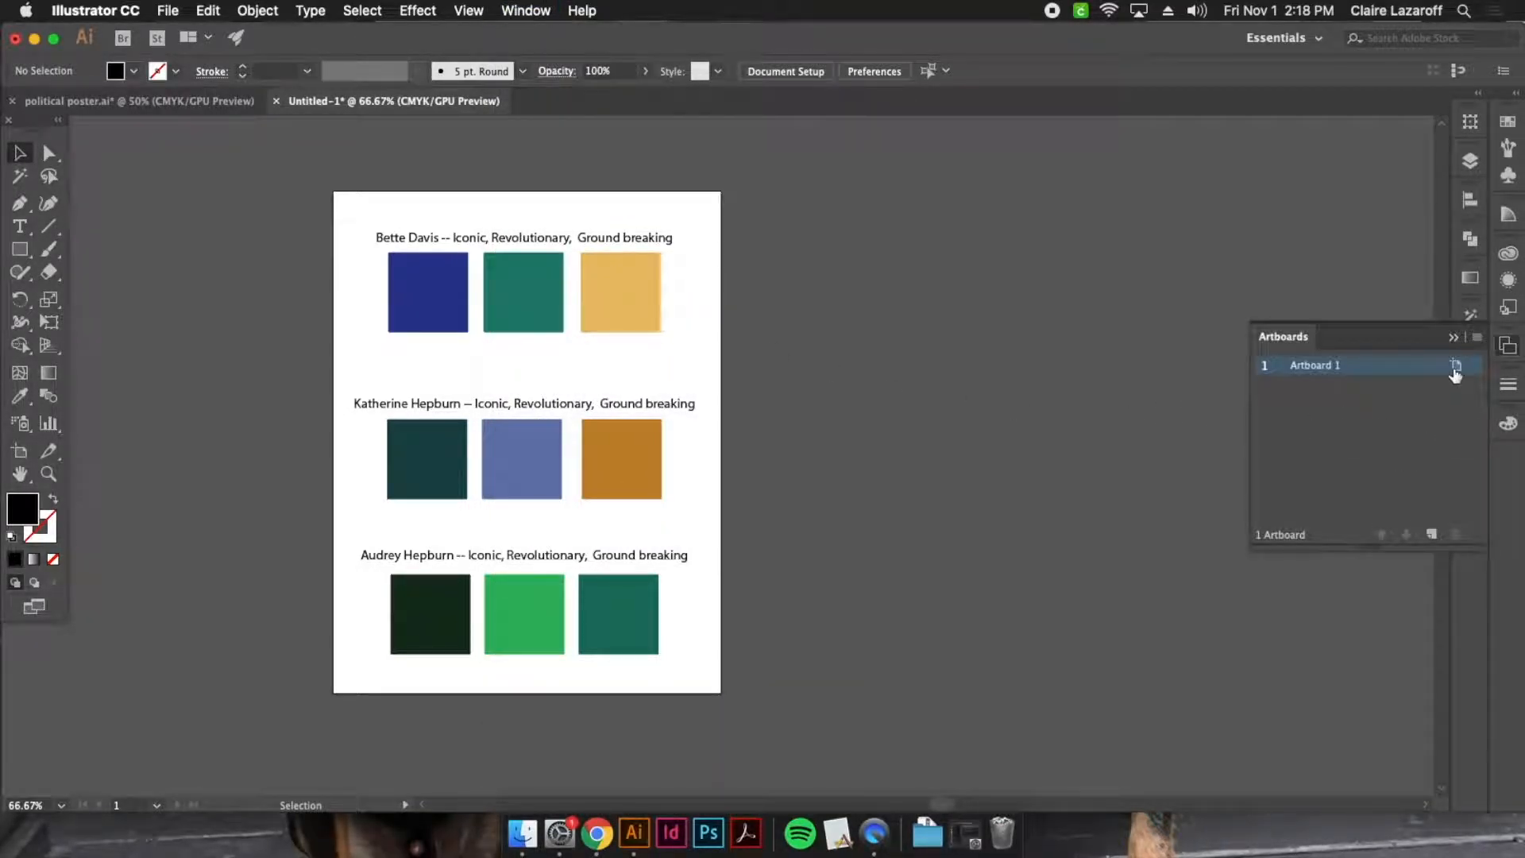
pyautogui.click(1432, 534)
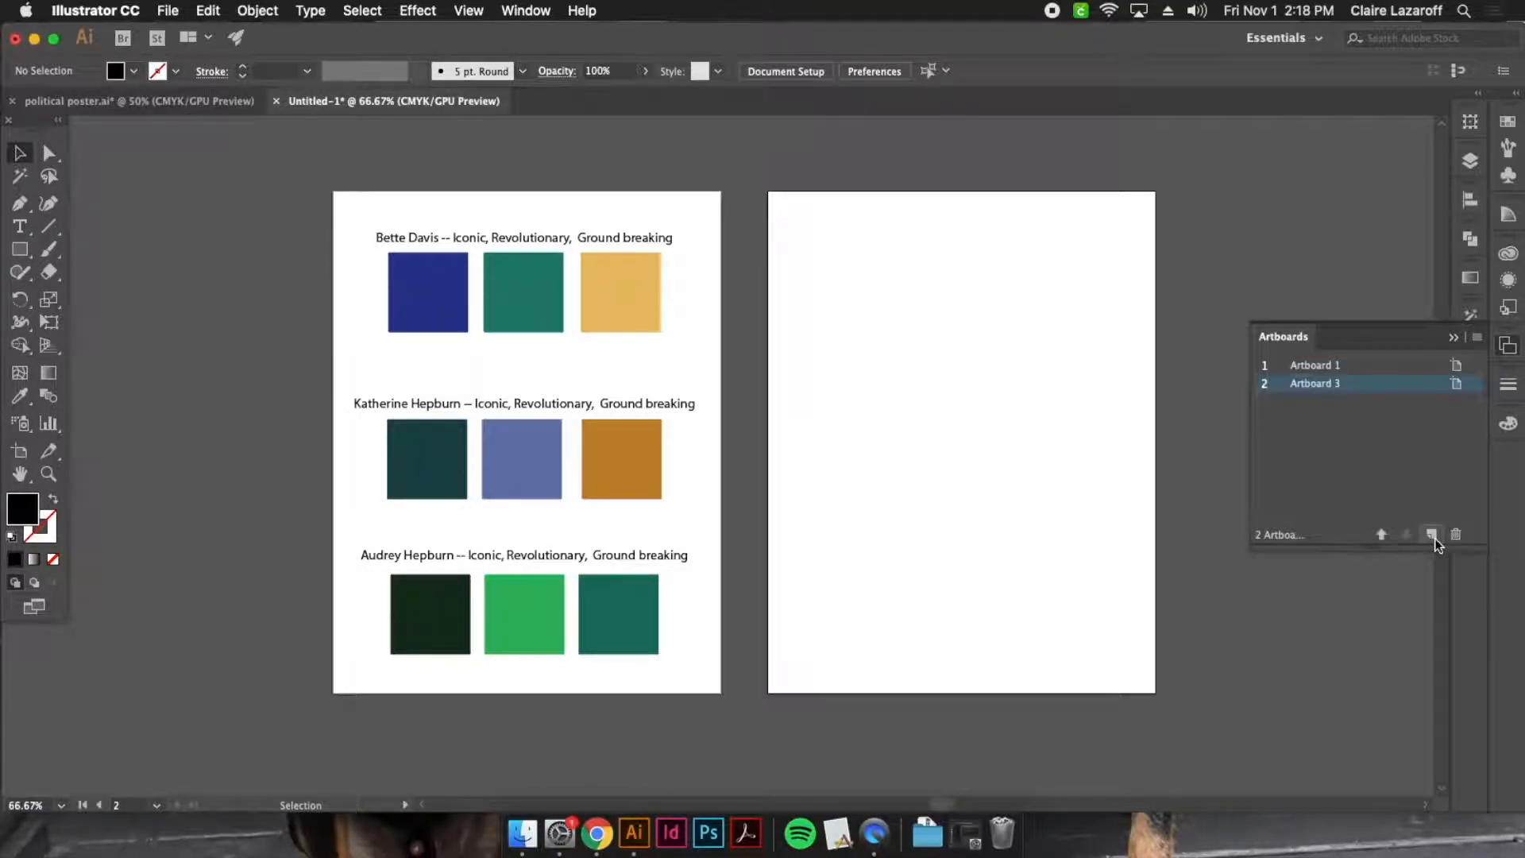
pyautogui.click(1456, 340)
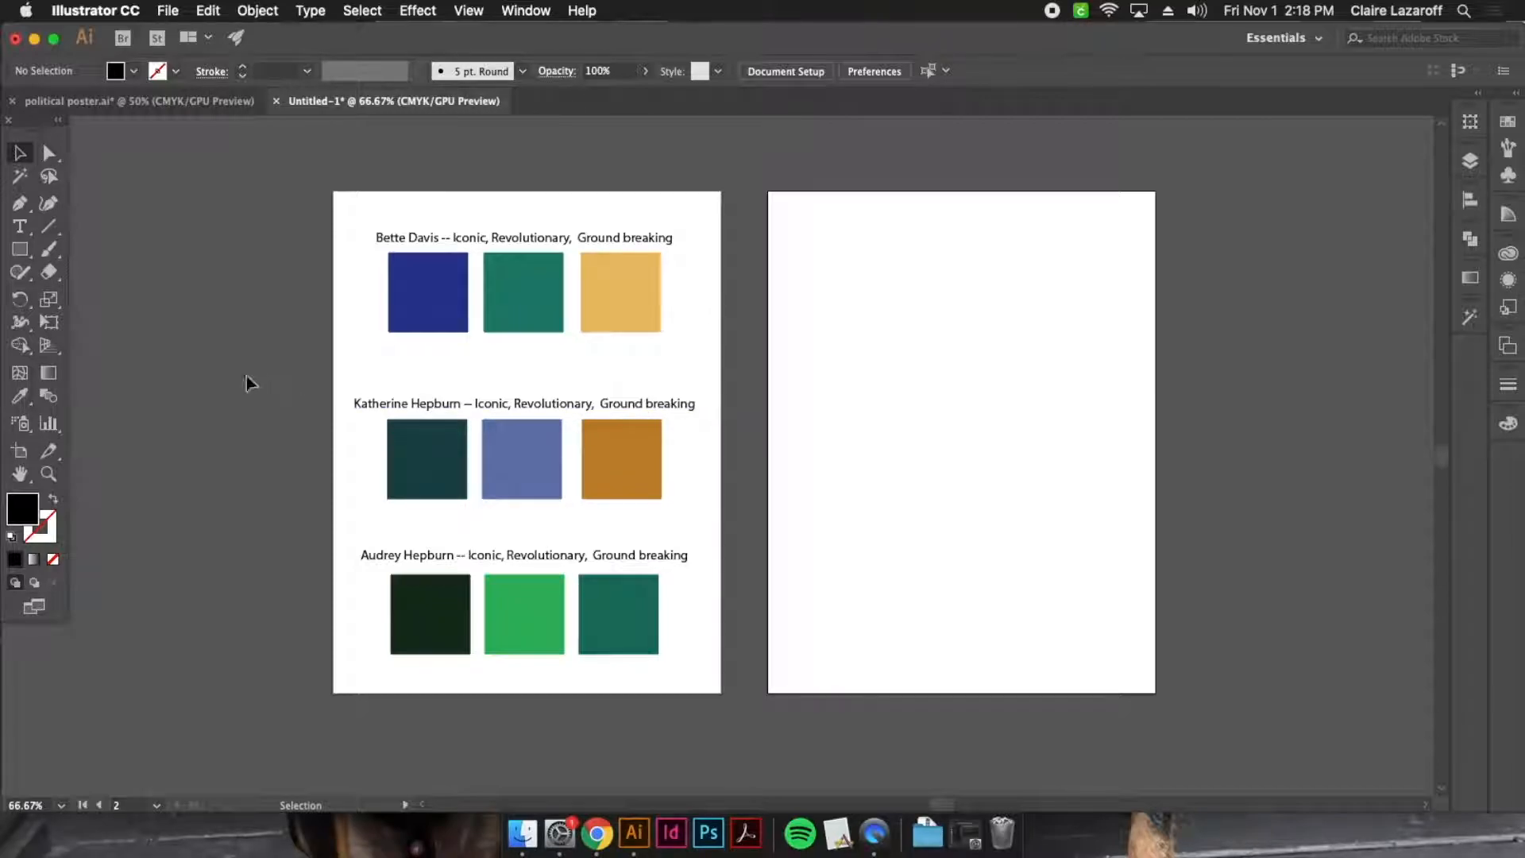
# Move the new artboard farther away from the palette artboard, to about X 18.8 in and Y 5.5 in
pyautogui.click(19, 452)
pyautogui.moveTo(874, 433); pyautogui.dragTo(1104, 439)
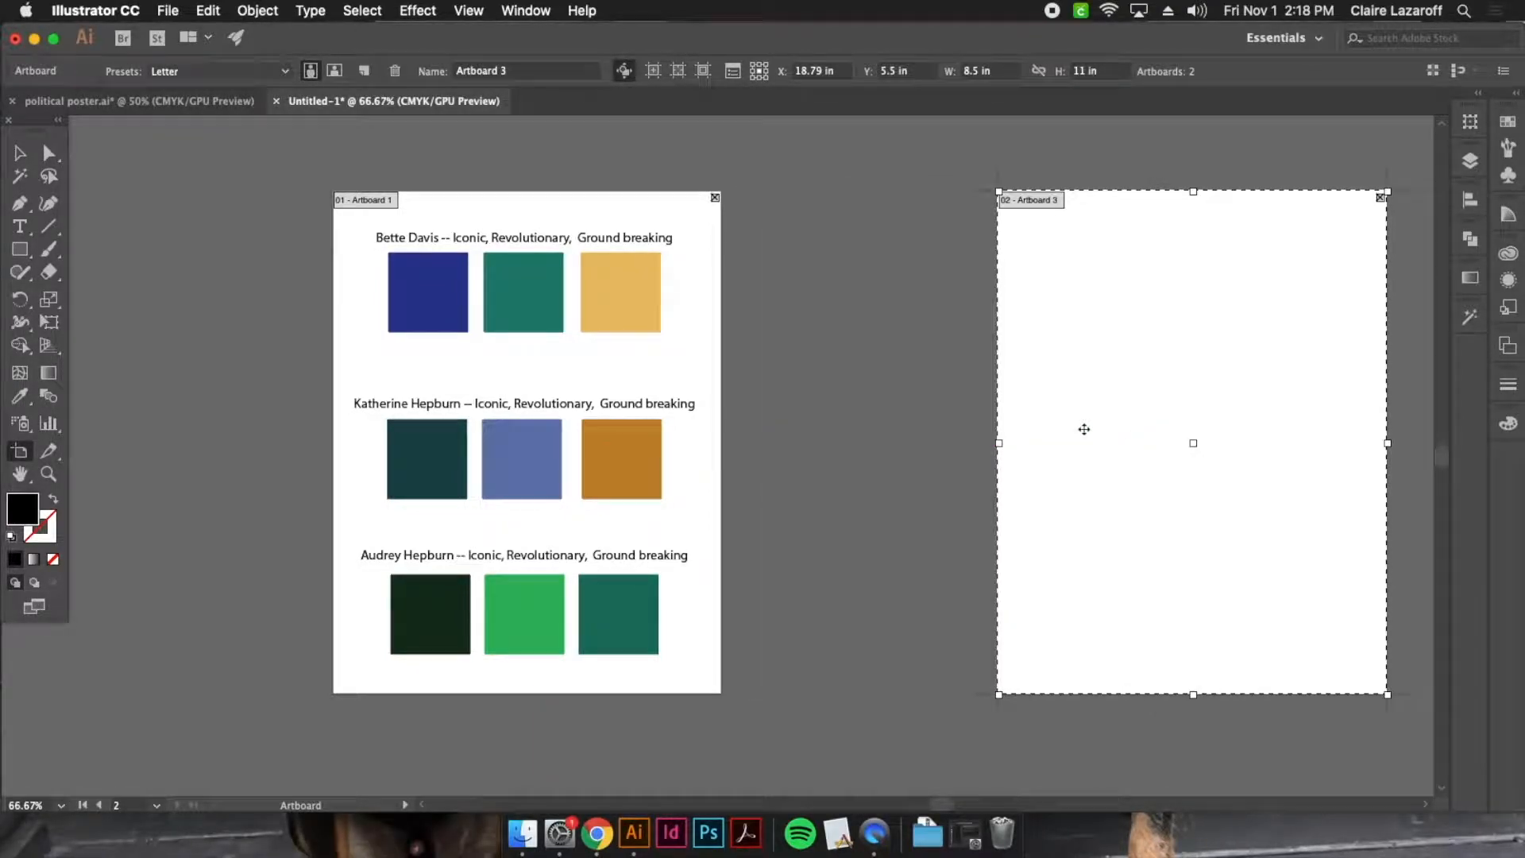
pyautogui.click(20, 152)
pyautogui.moveTo(964, 457); pyautogui.dragTo(807, 474)
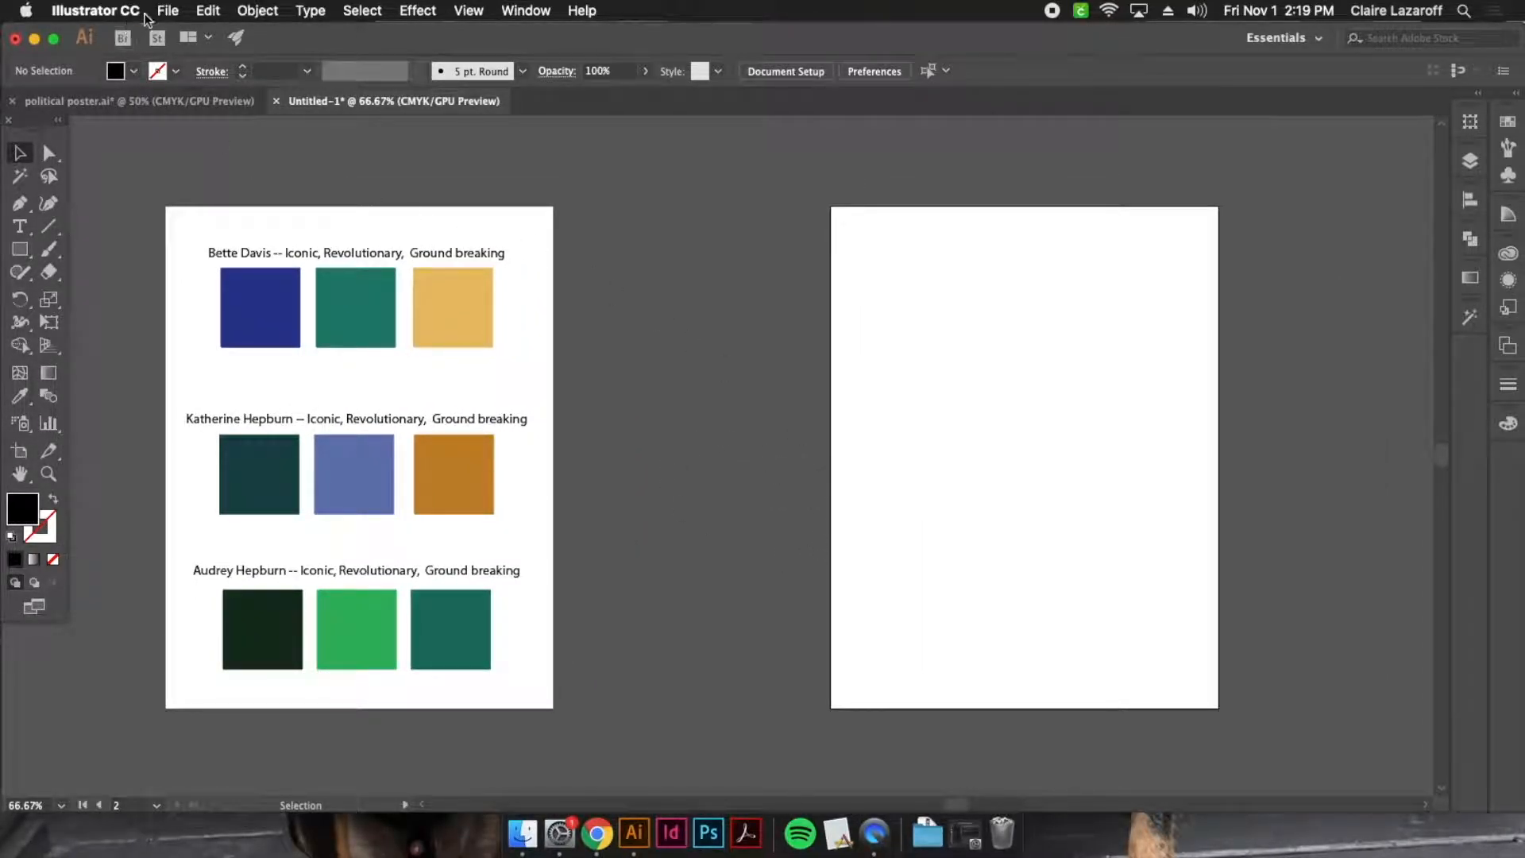
# Place the audrey.jpg image from the Desktop into the document
pyautogui.click(168, 10)
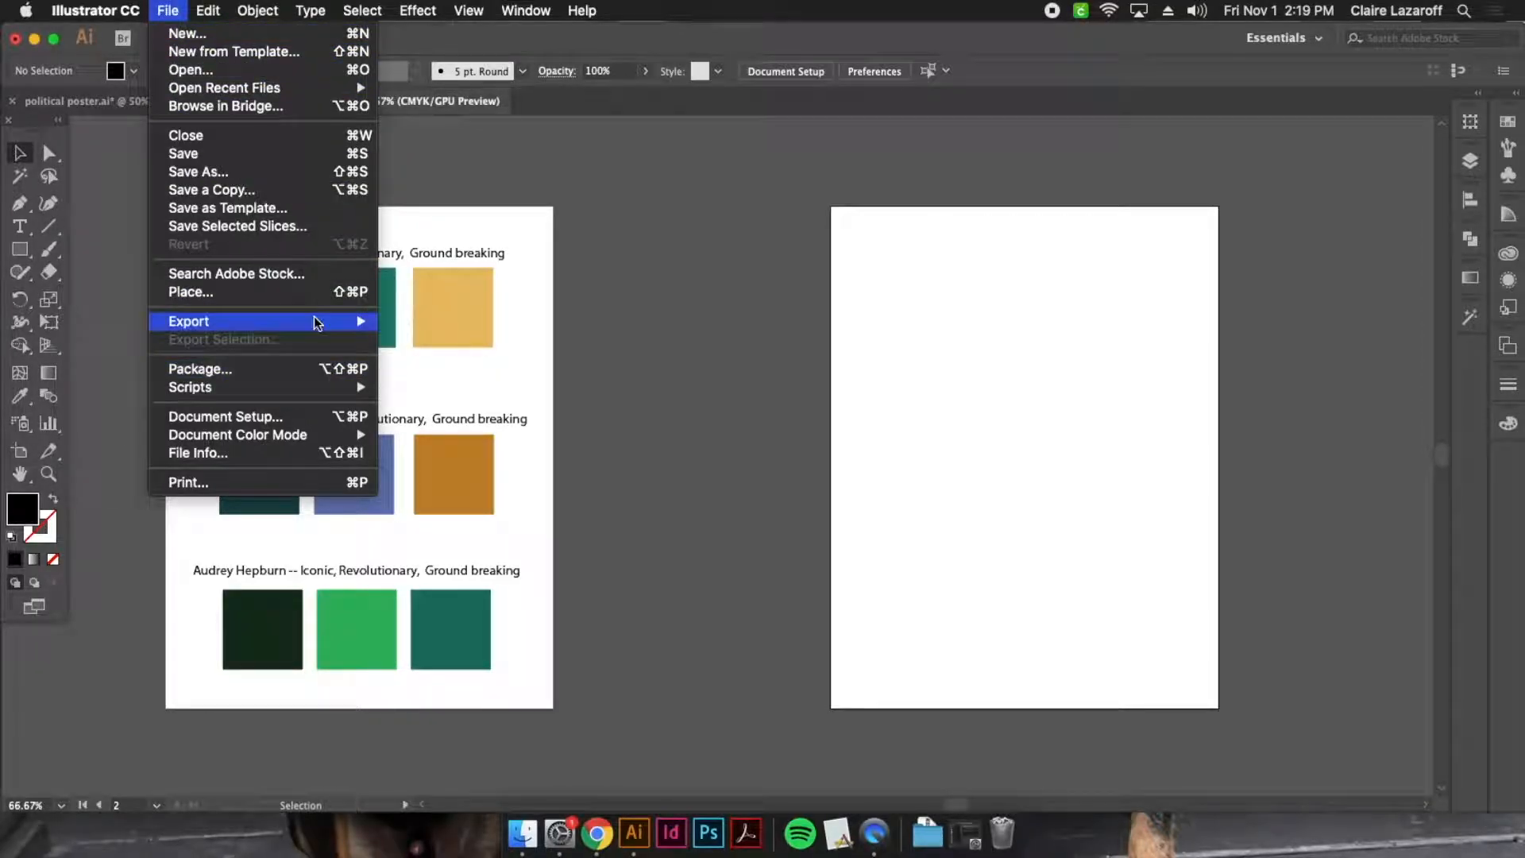
pyautogui.click(335, 297)
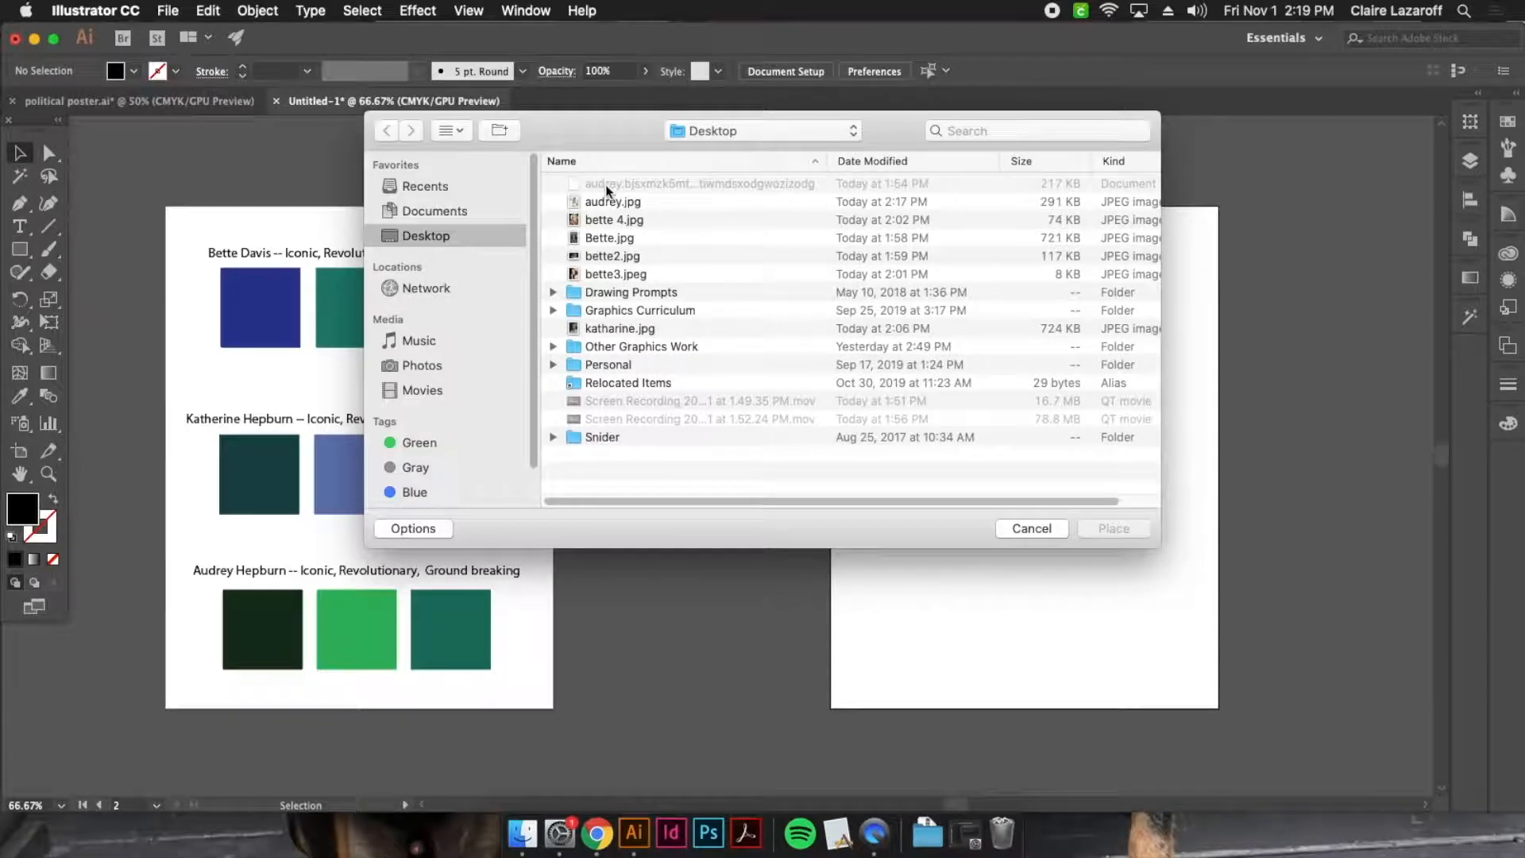
pyautogui.click(642, 201)
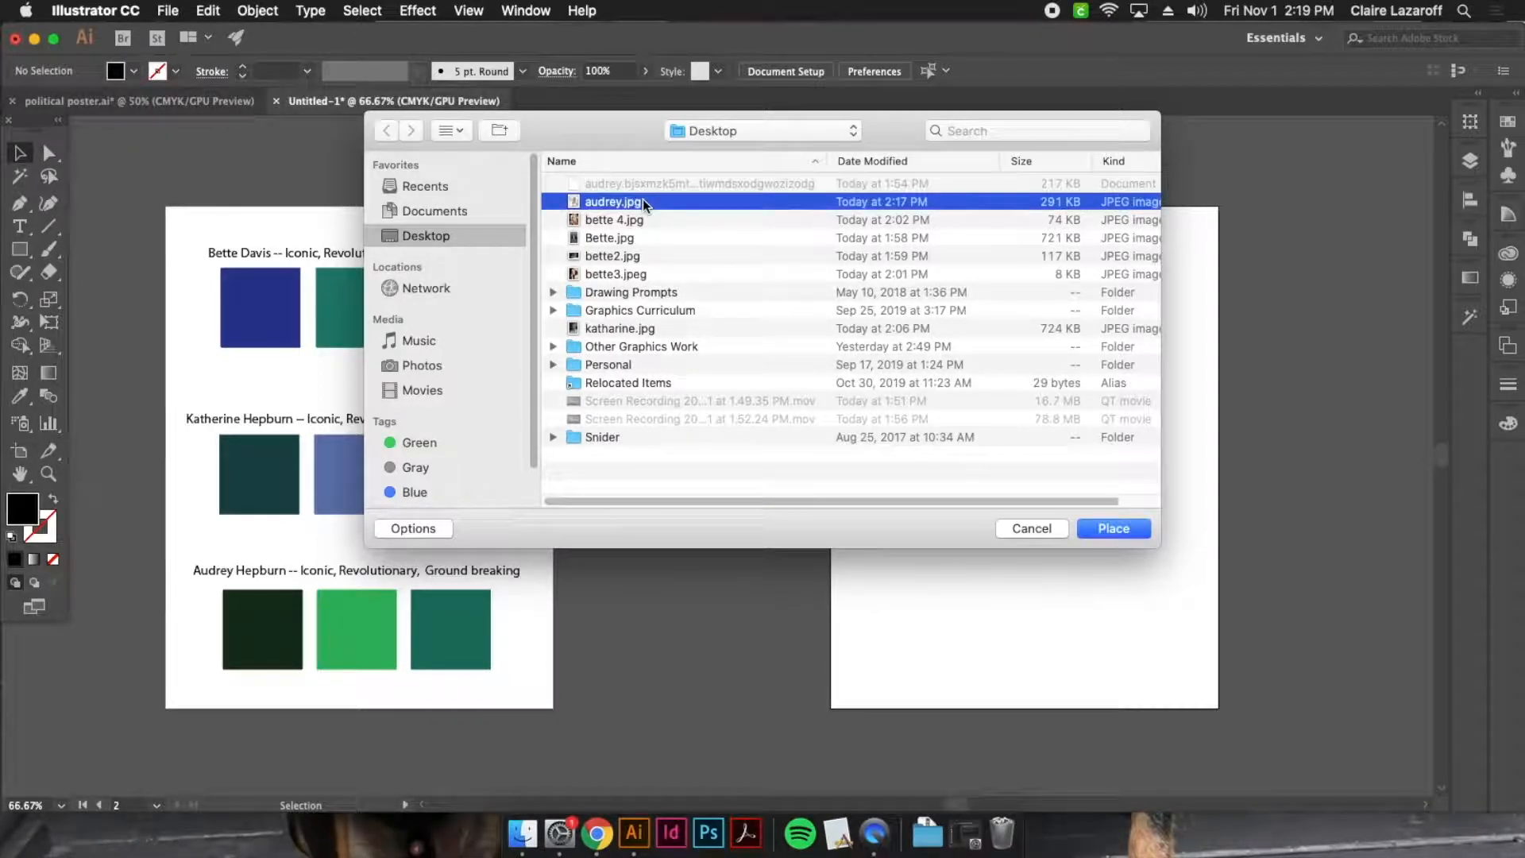
pyautogui.click(1112, 528)
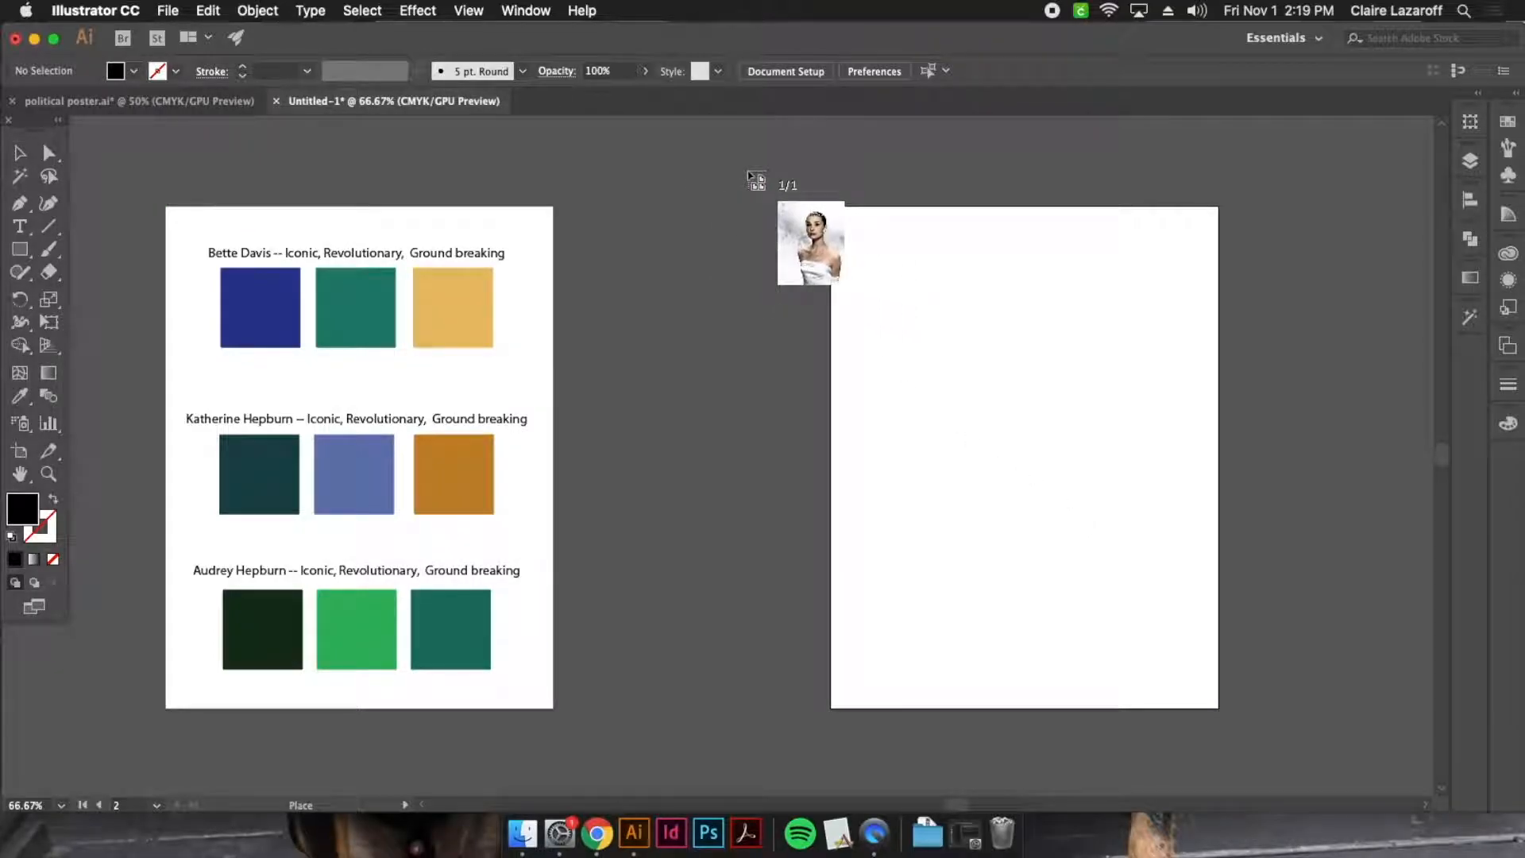
pyautogui.click(748, 172)
# Move the placed portrait over the second artboard and enlarge it proportionally beyond the artboard's edges
pyautogui.moveTo(1075, 541)
pyautogui.mouseDown()
pyautogui.moveTo(1187, 629)
pyautogui.moveTo(1077, 517)
pyautogui.mouseUp()
pyautogui.moveTo(1127, 581); pyautogui.dragTo(1183, 664)
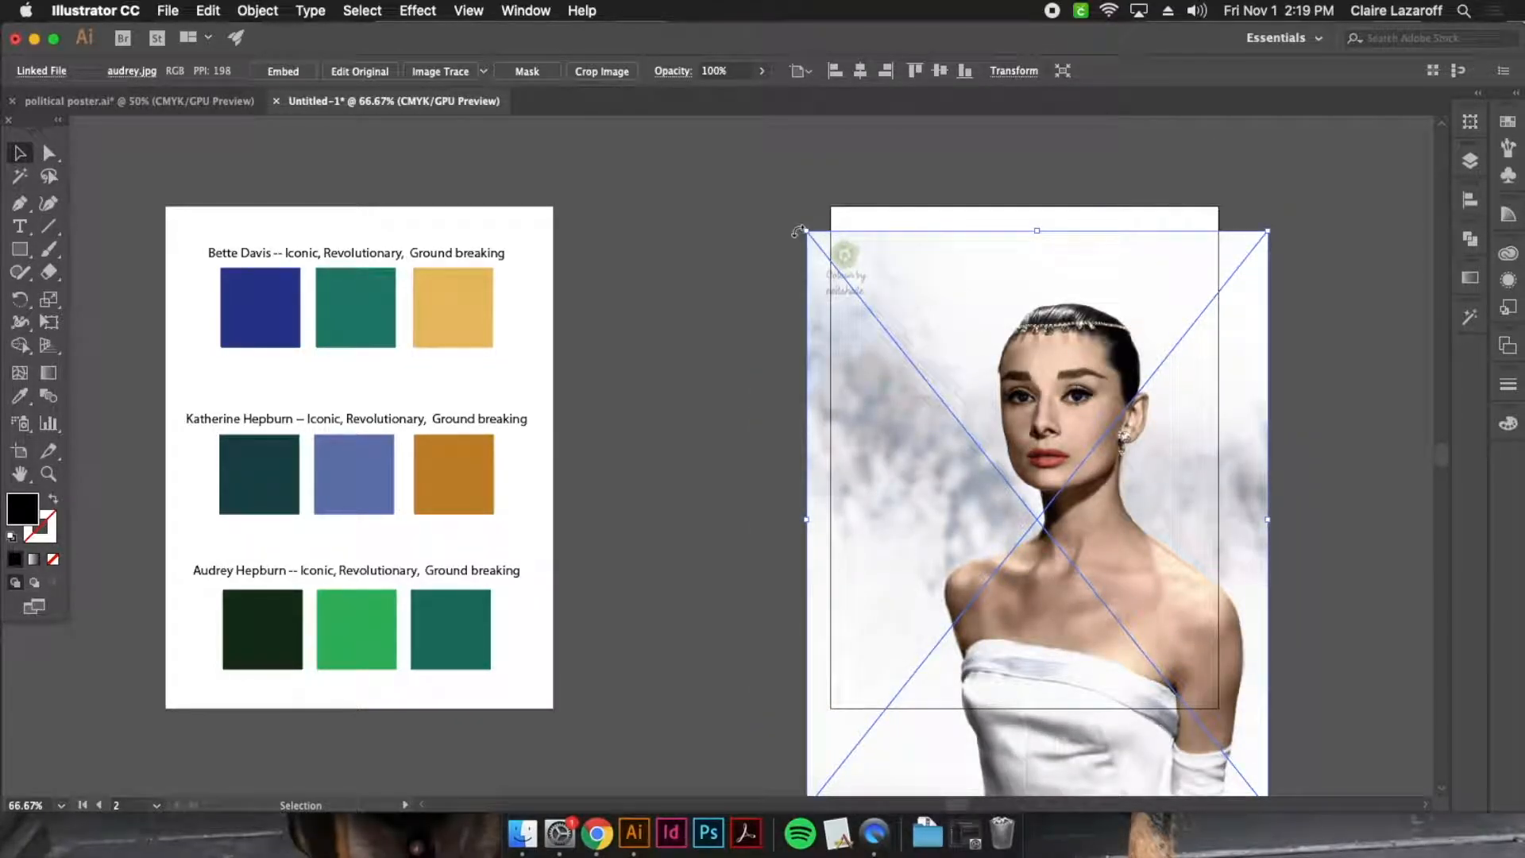
pyautogui.moveTo(807, 232); pyautogui.dragTo(665, 136)
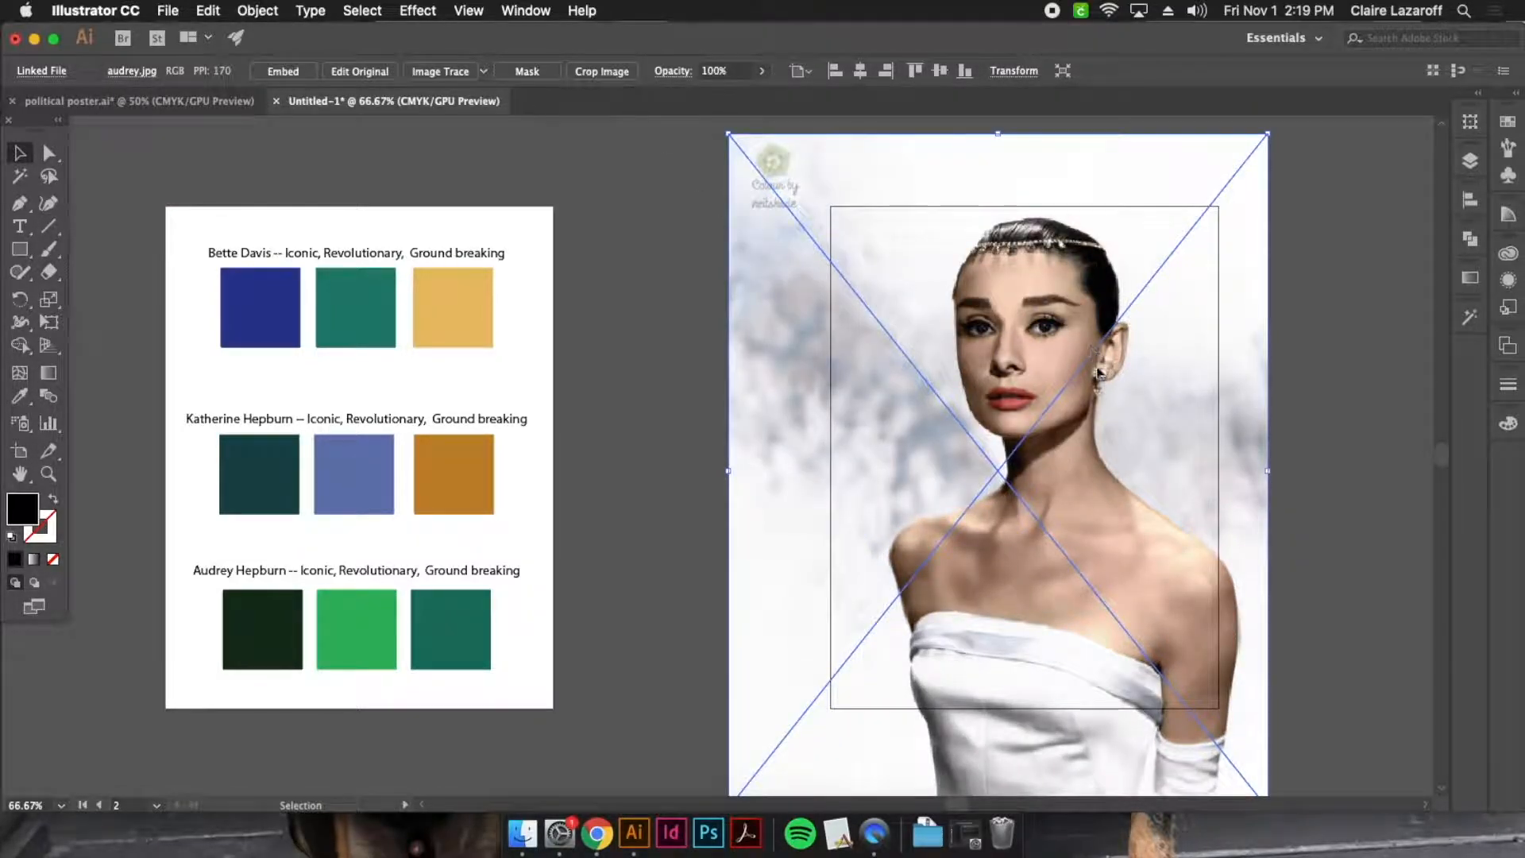
pyautogui.moveTo(1061, 421); pyautogui.dragTo(1082, 515)
# Try squashing the portrait's width and height out of proportion, and undo both distortions
pyautogui.moveTo(1291, 565); pyautogui.dragTo(1116, 565)
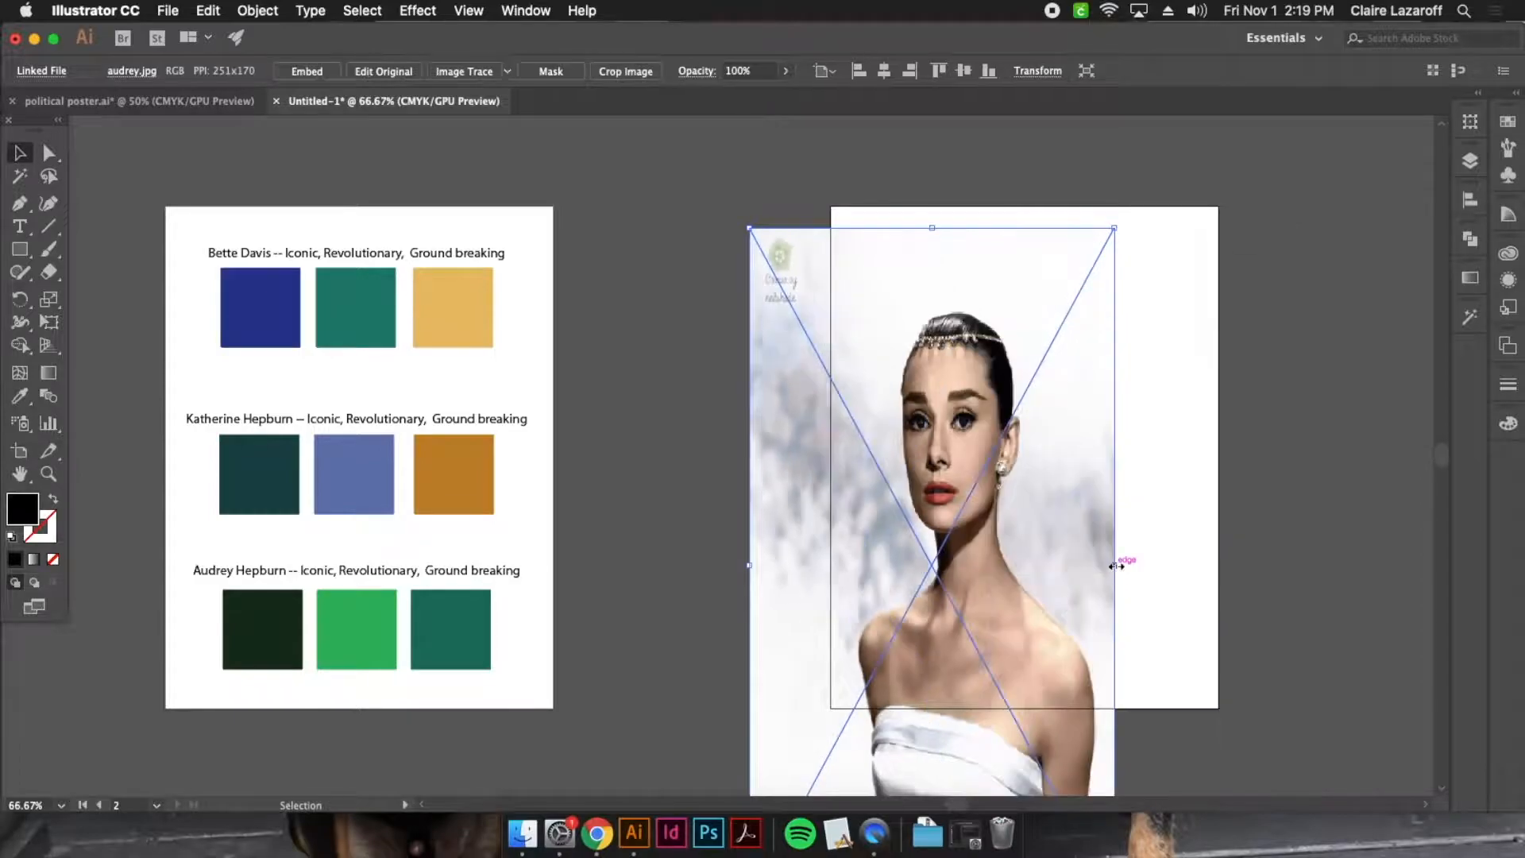
pyautogui.moveTo(931, 228); pyautogui.dragTo(933, 609)
pyautogui.press('super+z')
pyautogui.press('super+z')
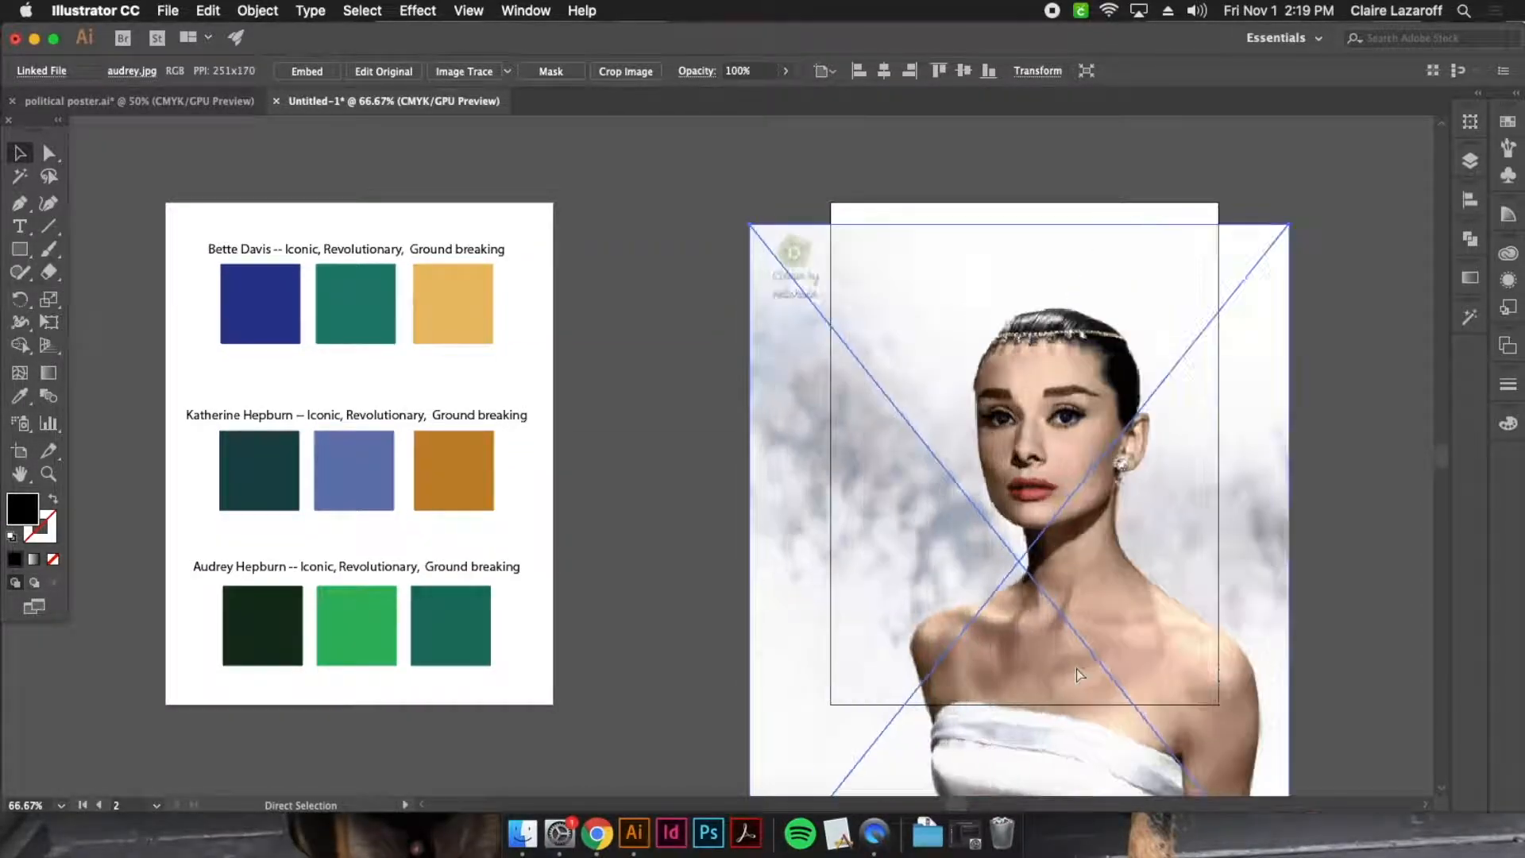
# Shift the portrait slightly up so the head and shoulders sit within the second artboard's frame
pyautogui.moveTo(1120, 566); pyautogui.dragTo(1110, 532)
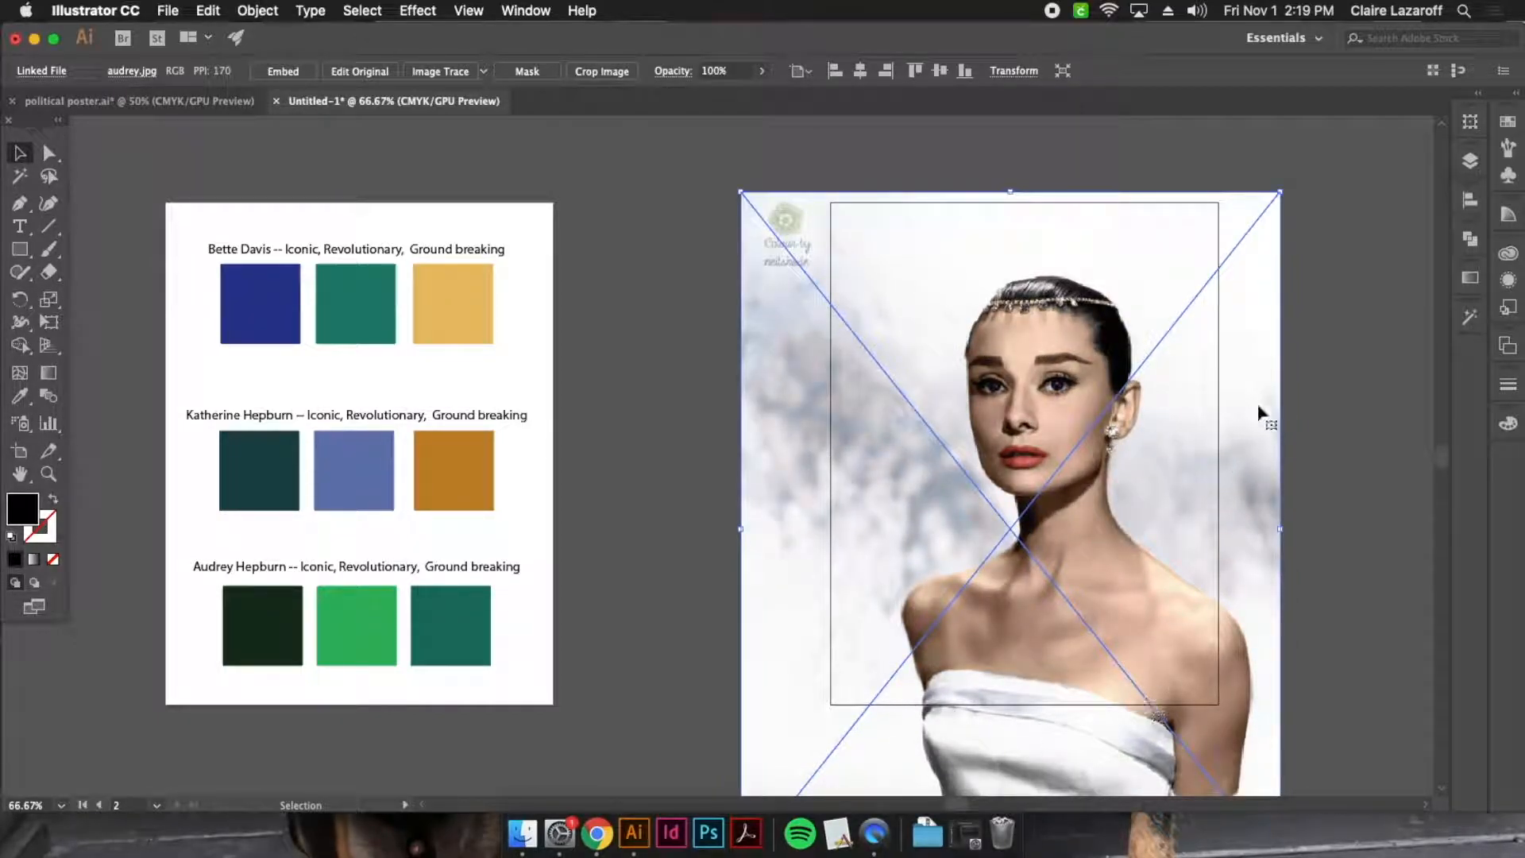
pyautogui.click(1292, 517)
pyautogui.scroll(-3, 1255, 645)
pyautogui.scroll(-1, 1141, 763)
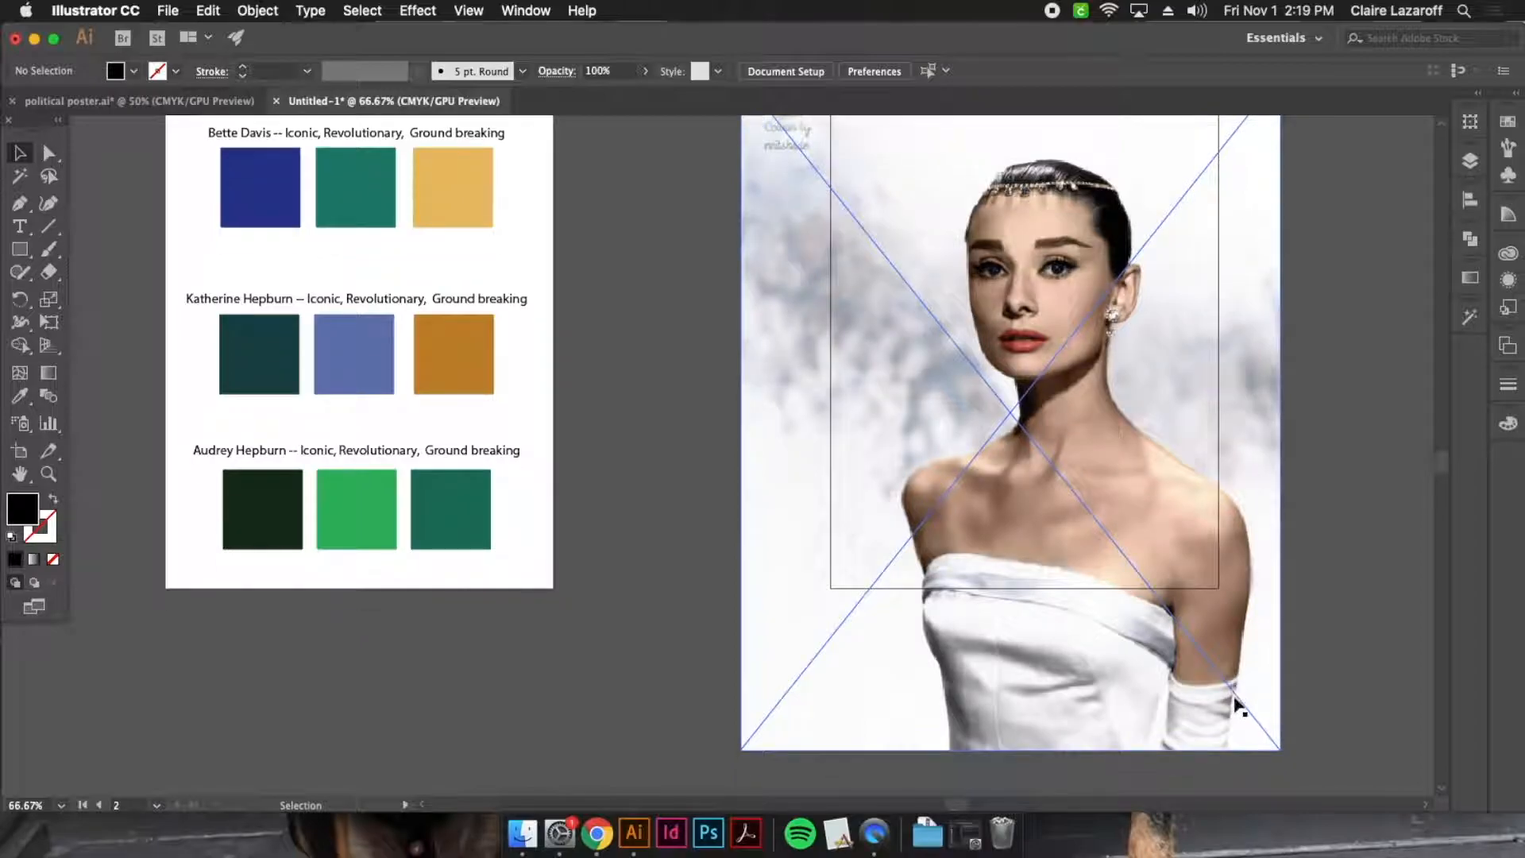
pyautogui.scroll(1, 1168, 703)
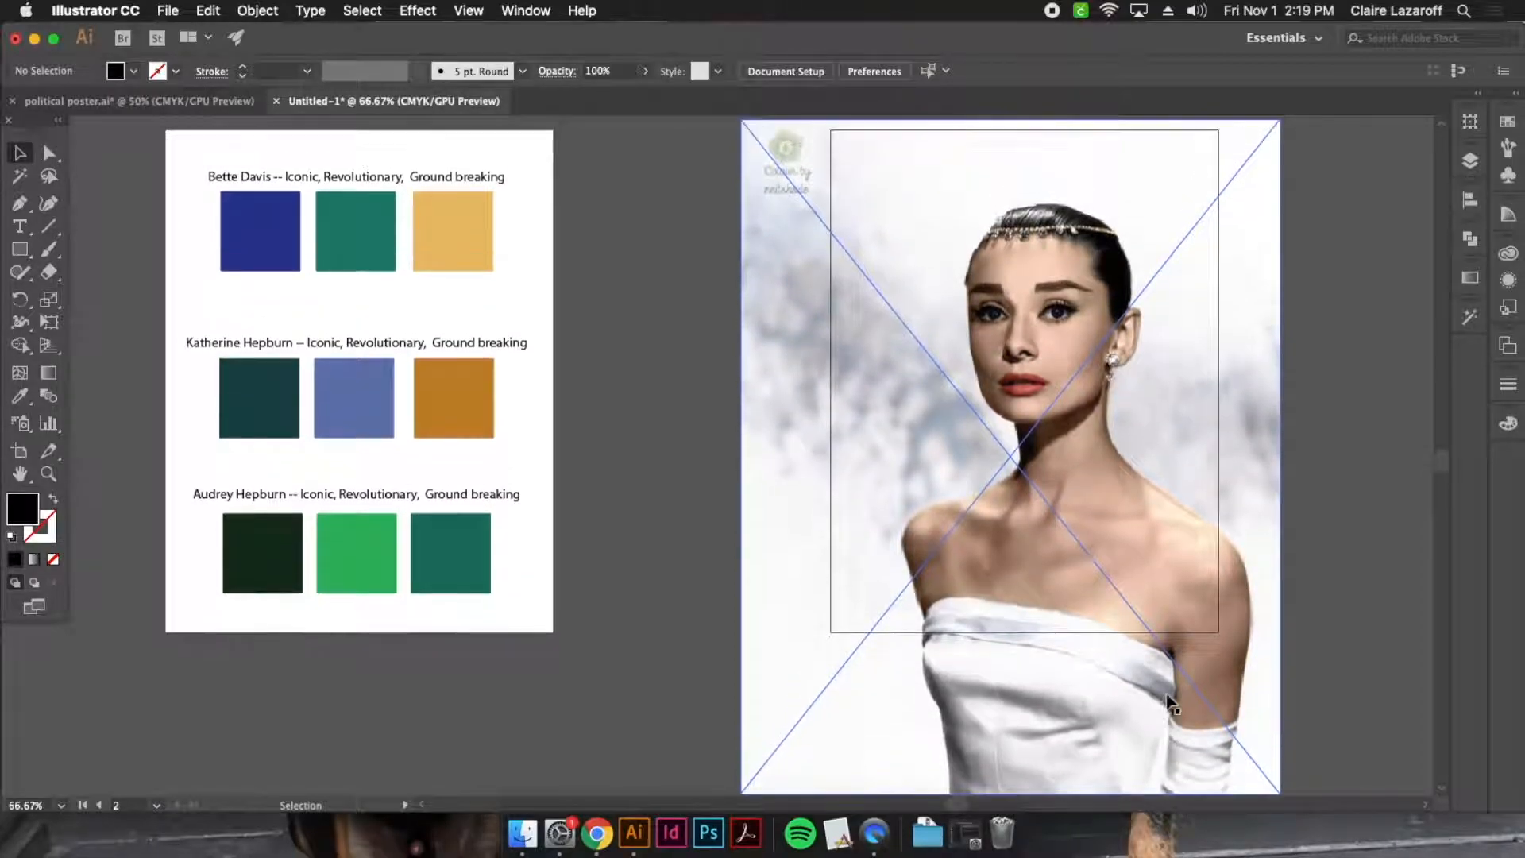
pyautogui.scroll(1, 1166, 699)
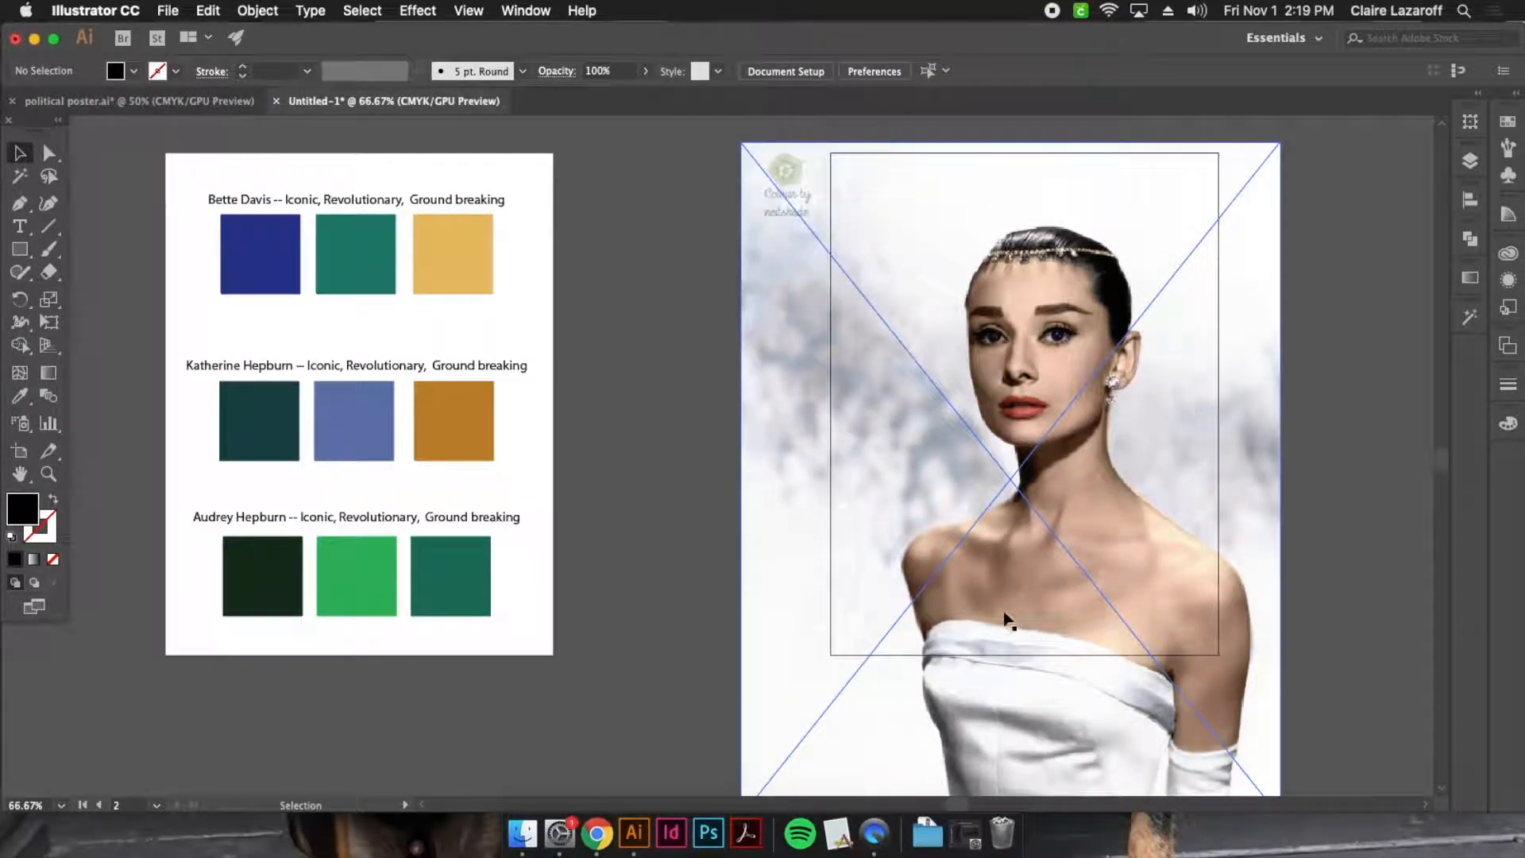
# Enlarge the portrait proportionally to about 132 PPI and reposition it so the head and neck fill the second artboard
pyautogui.moveTo(1042, 479); pyautogui.dragTo(1051, 532)
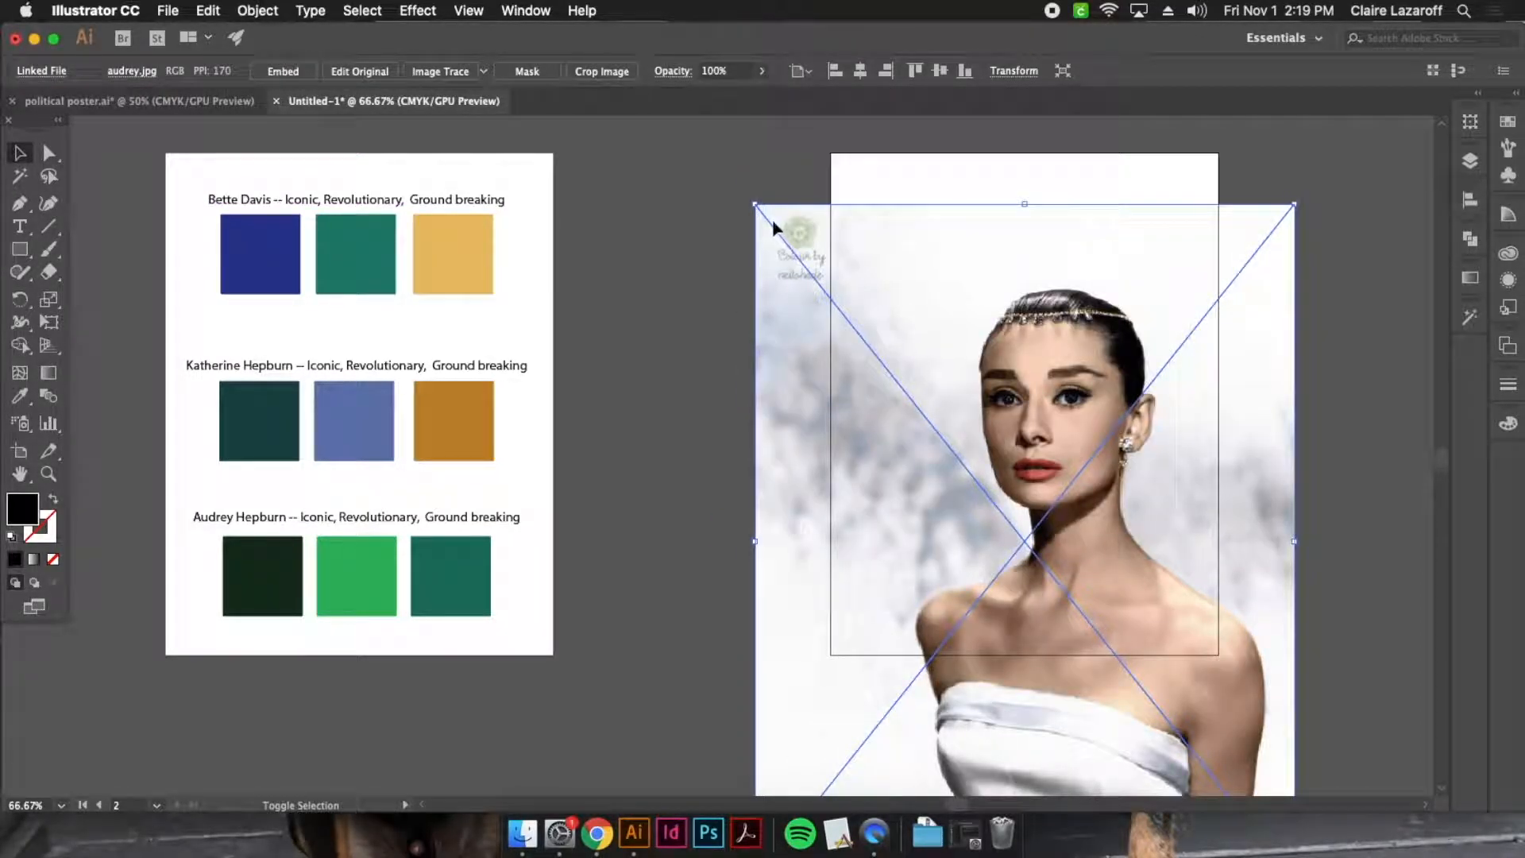
pyautogui.moveTo(755, 204); pyautogui.dragTo(596, 135)
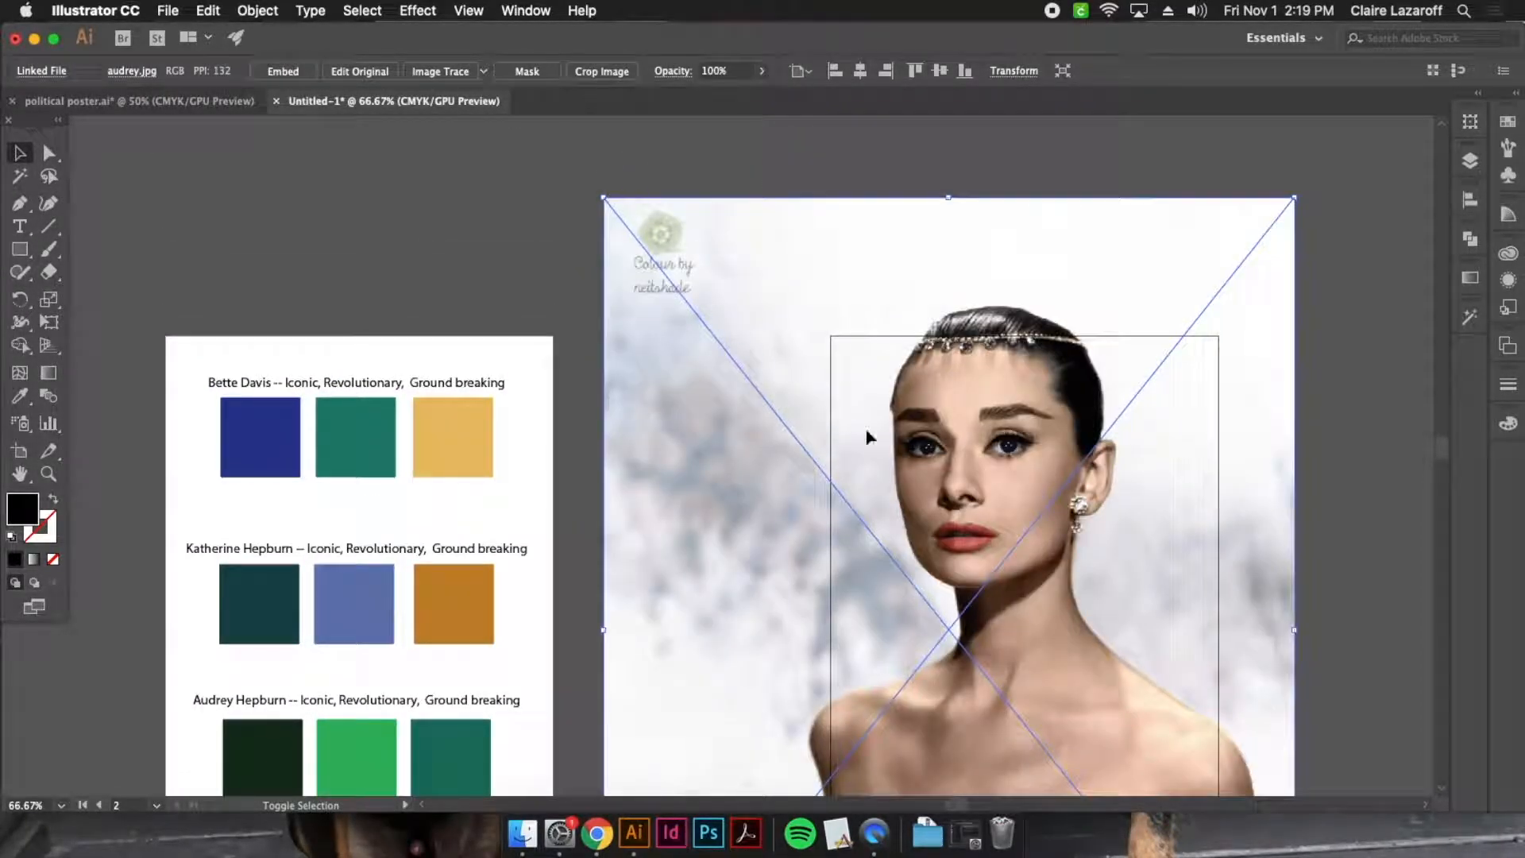
pyautogui.scroll(-3, 1131, 616)
pyautogui.moveTo(1040, 481); pyautogui.dragTo(1062, 555)
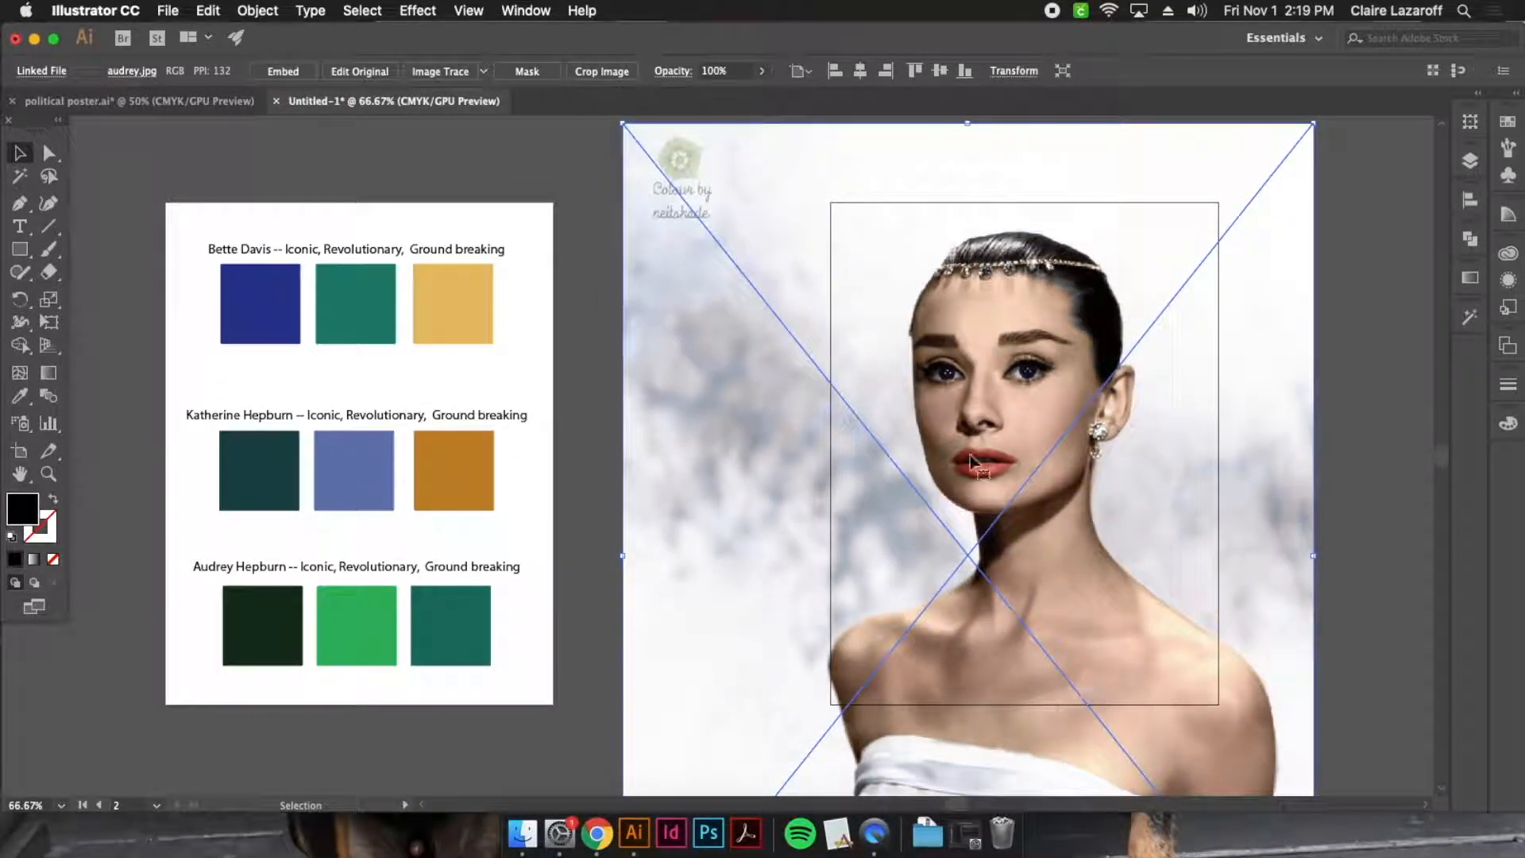
pyautogui.click(1376, 459)
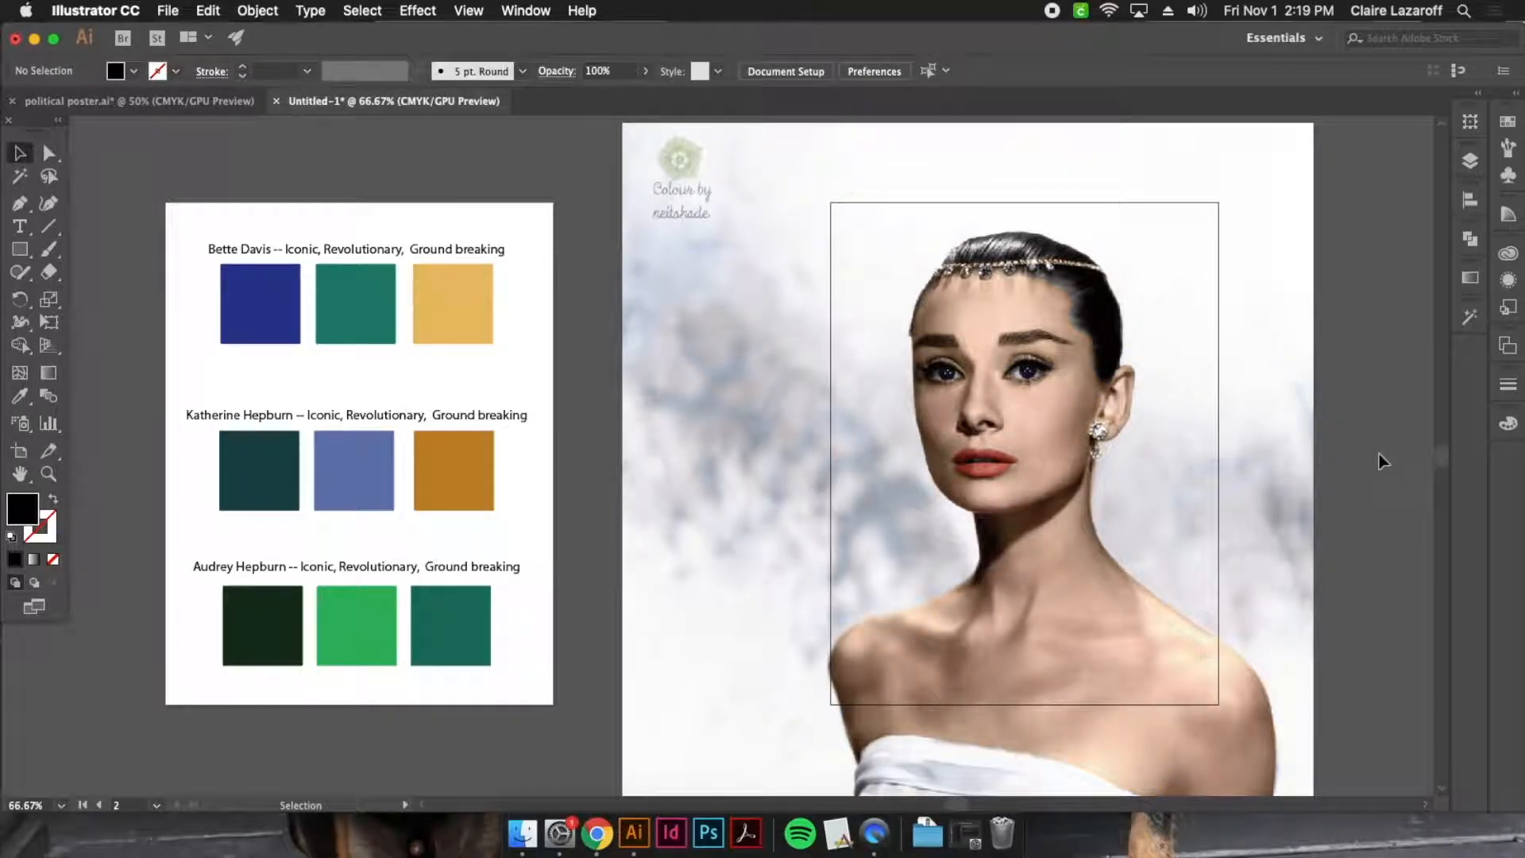
# Duplicate the portrait twice, placing the copies one above the other on the empty canvas beyond the second artboard
pyautogui.press('super+minus')
pyautogui.press('super+minus')
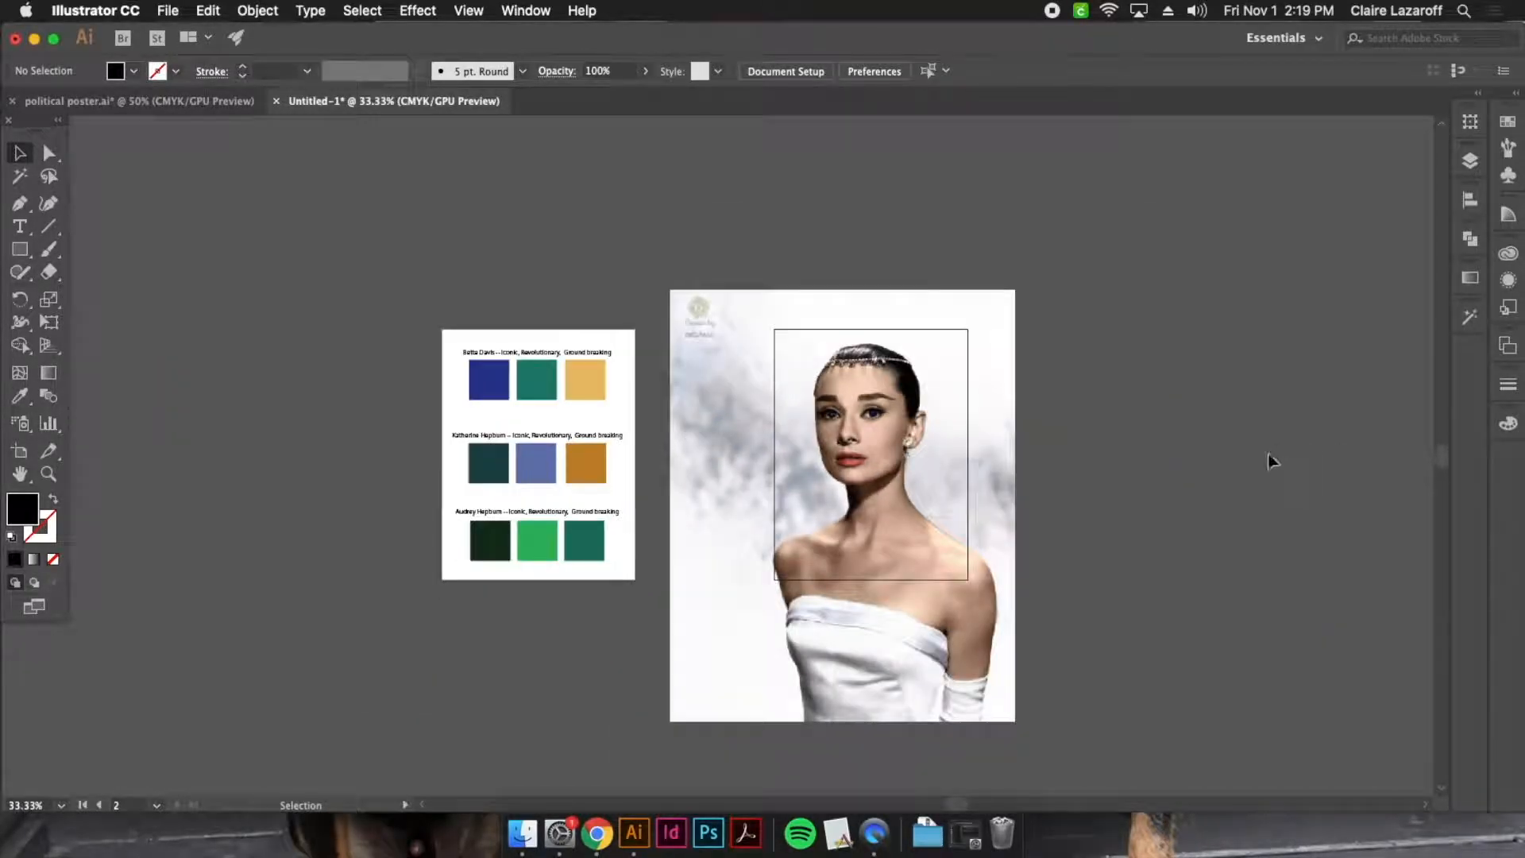
pyautogui.click(901, 602)
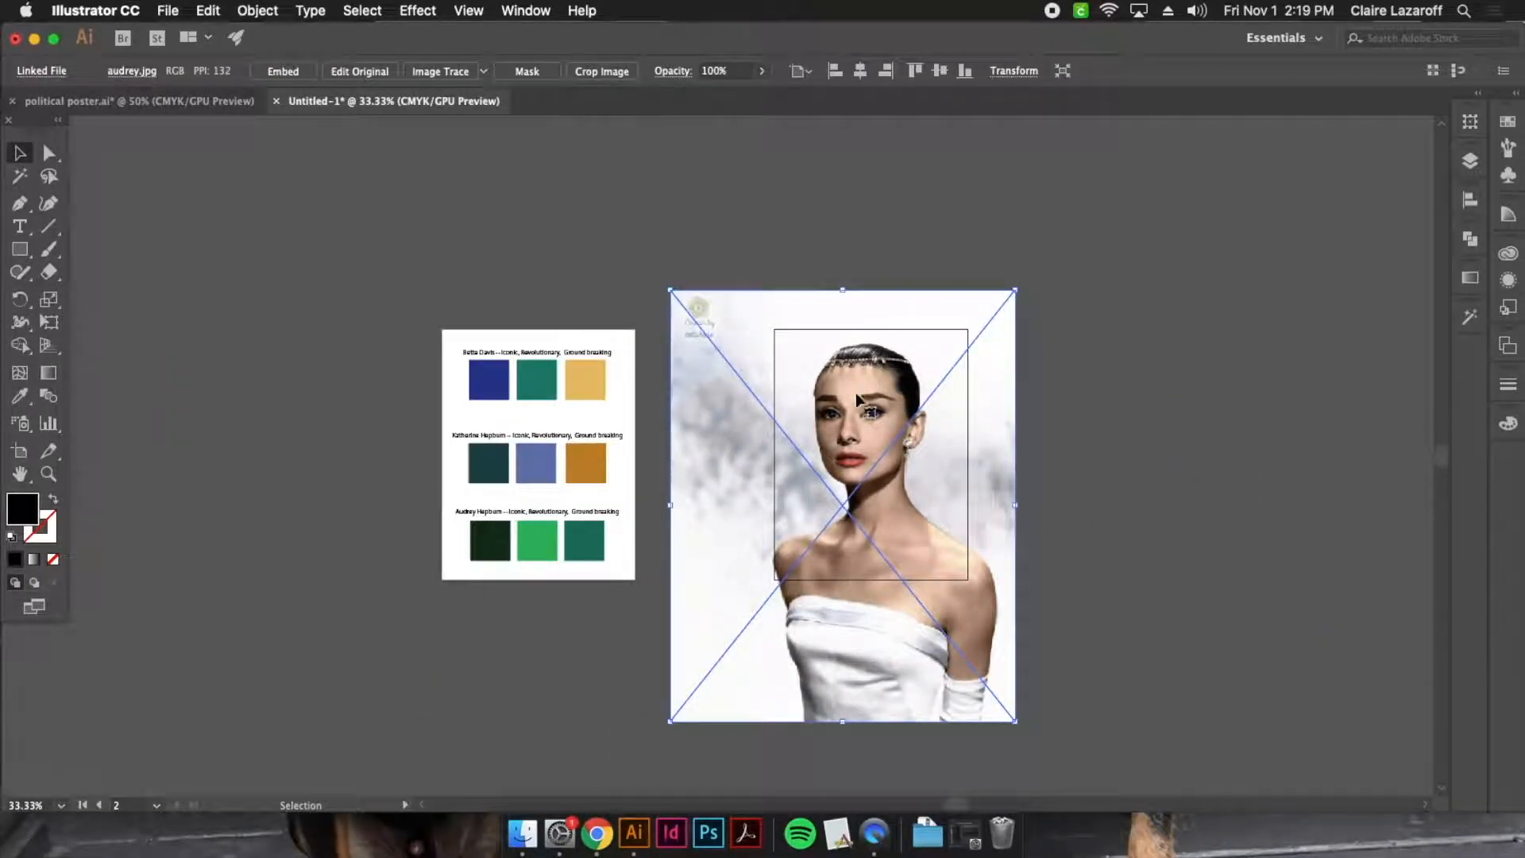
pyautogui.click(1109, 393)
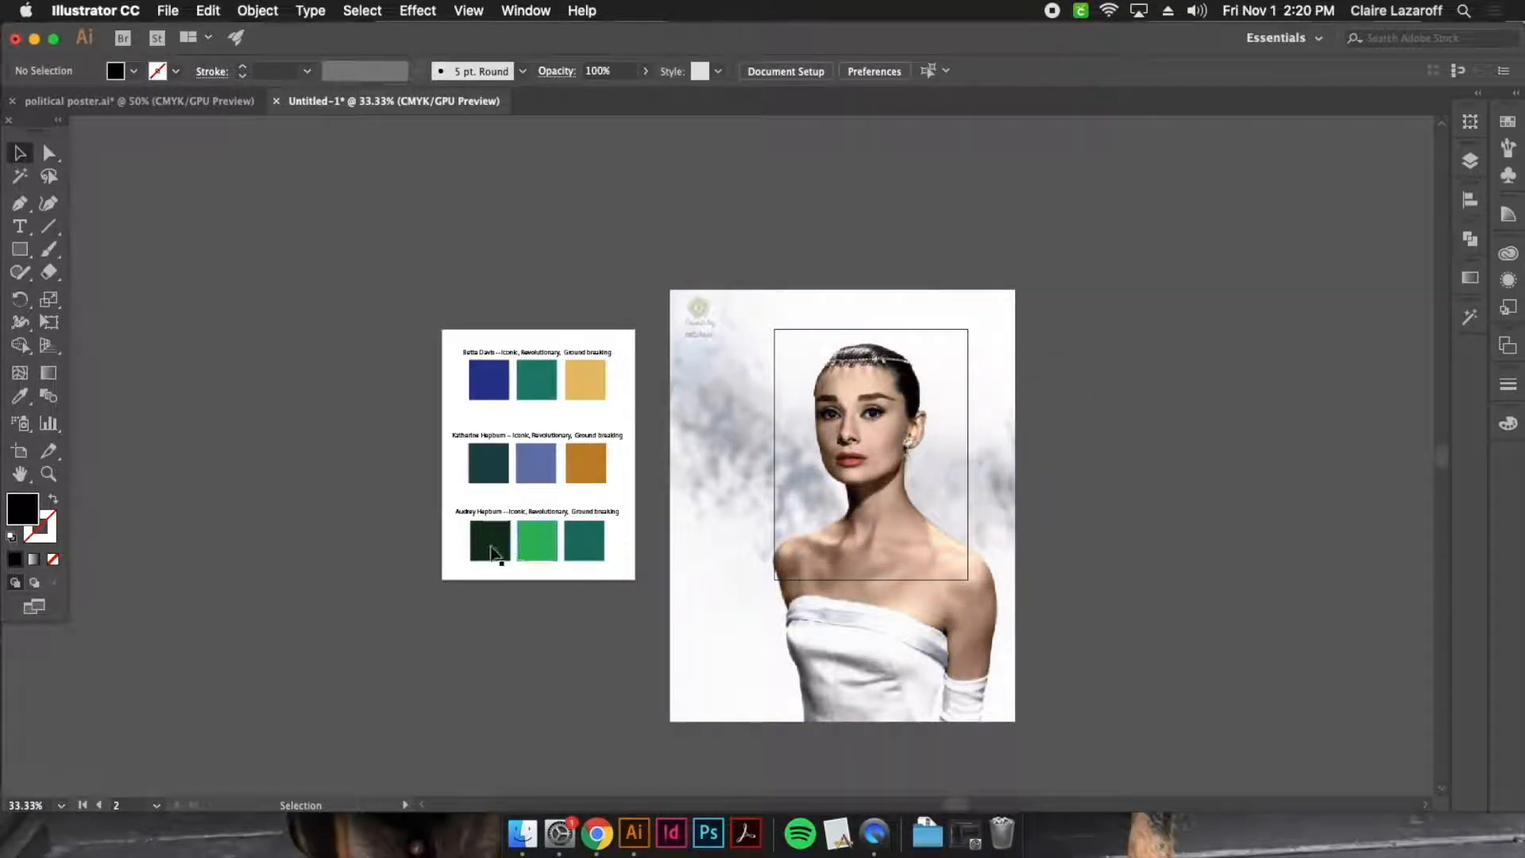
pyautogui.click(840, 580)
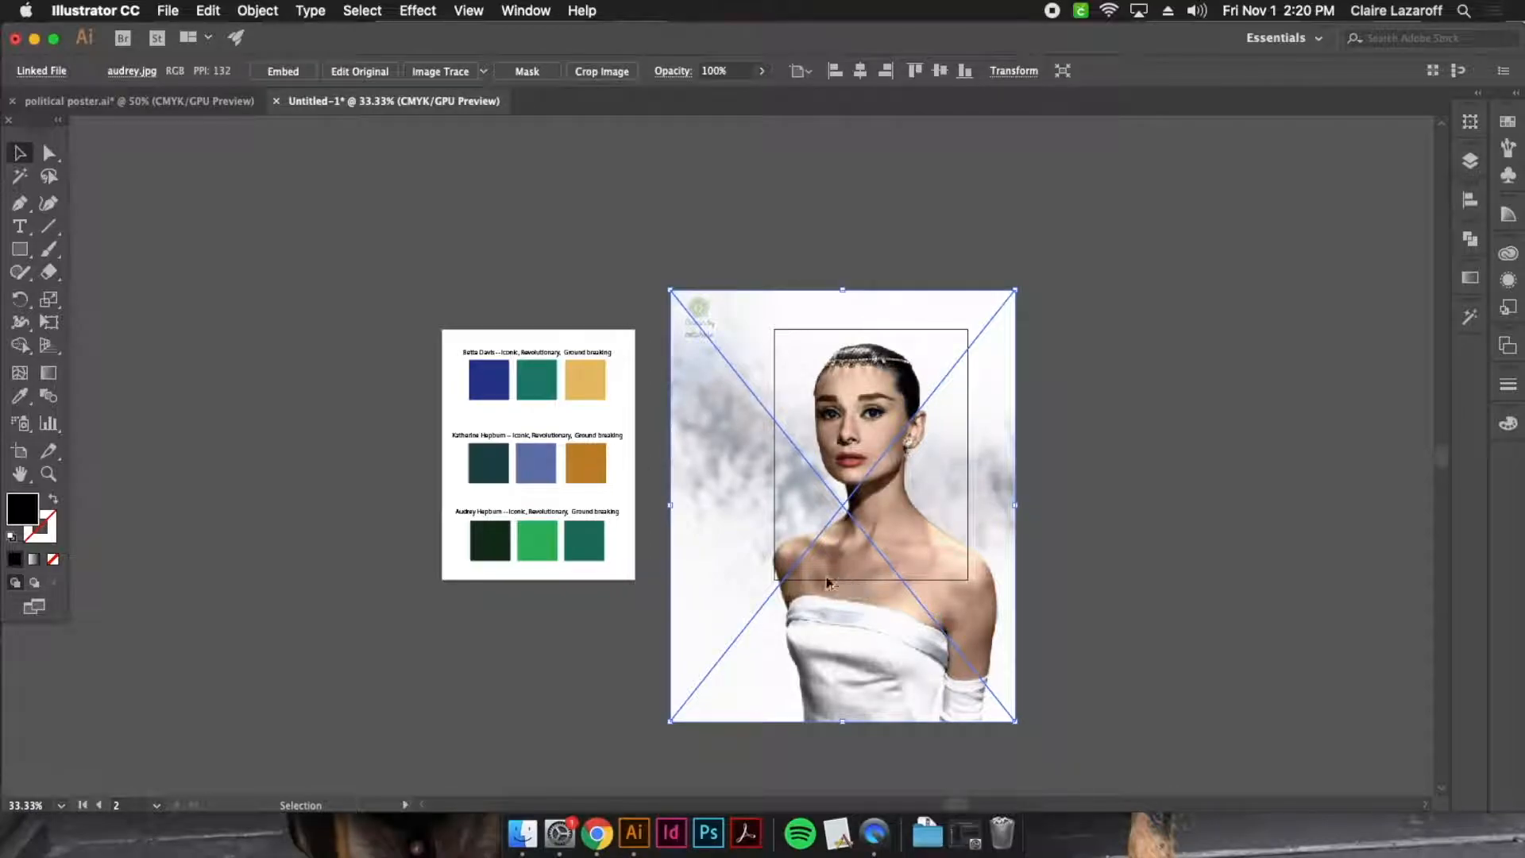
pyautogui.moveTo(811, 594); pyautogui.dragTo(1207, 329)
pyautogui.moveTo(806, 566); pyautogui.dragTo(1199, 754)
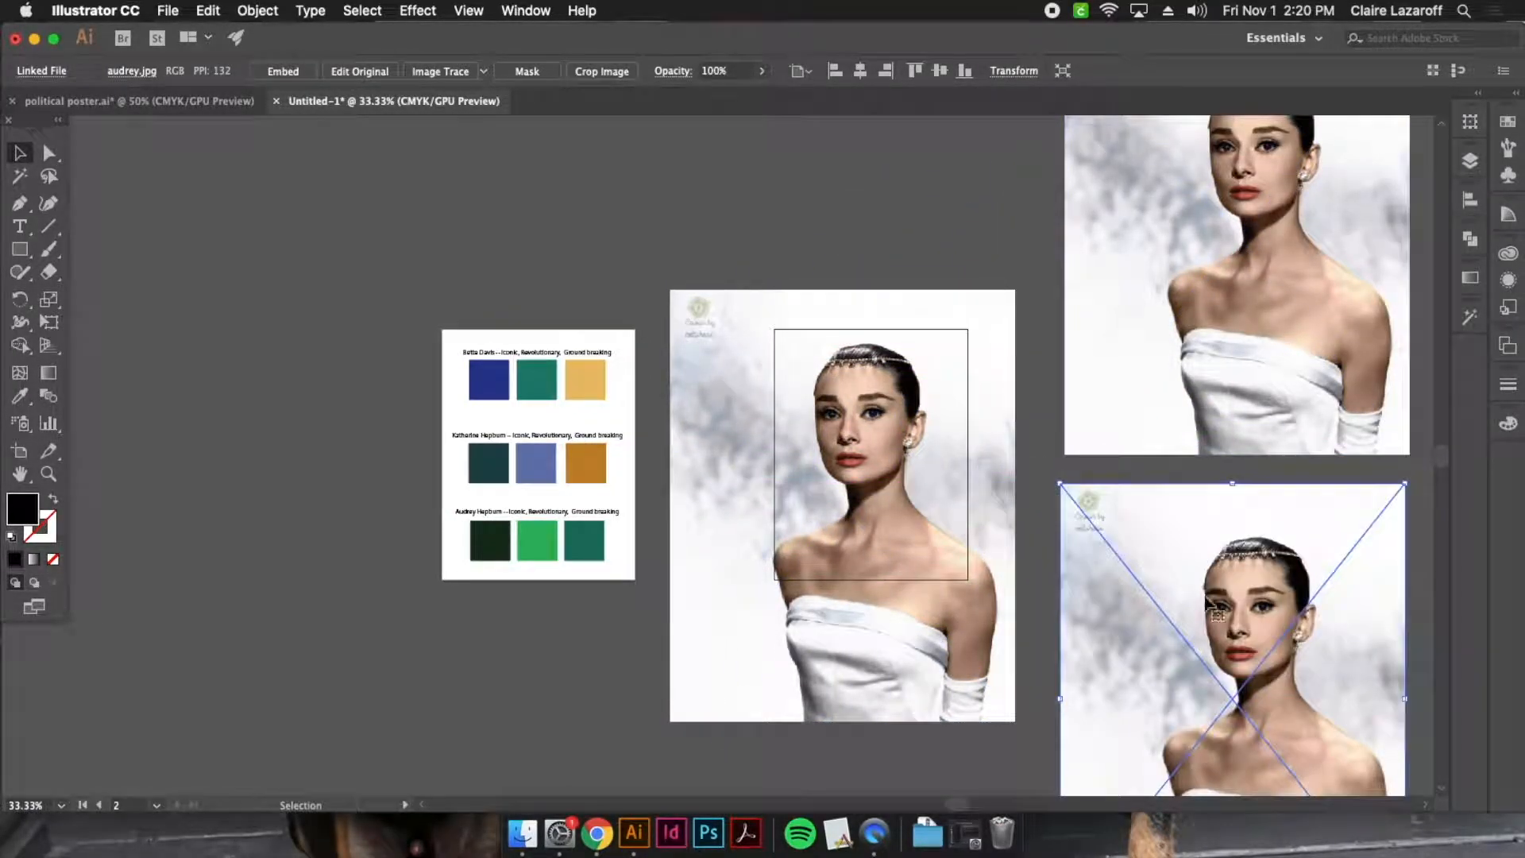
pyautogui.click(968, 210)
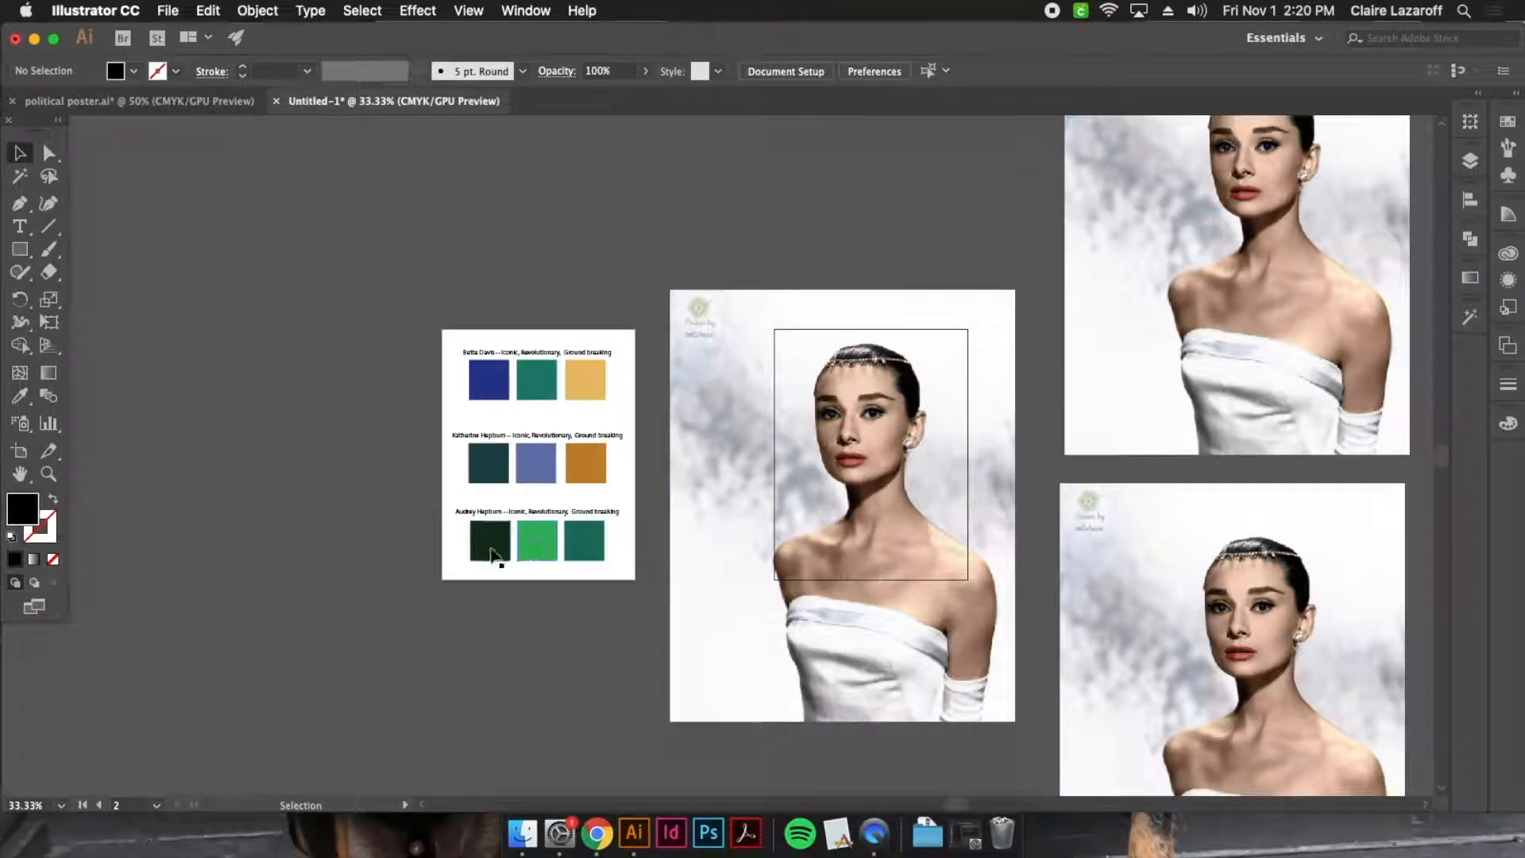
# Add the Sketch Stamp effect to the portrait on the artboard with a Light/Dark Balance of 48
pyautogui.click(893, 397)
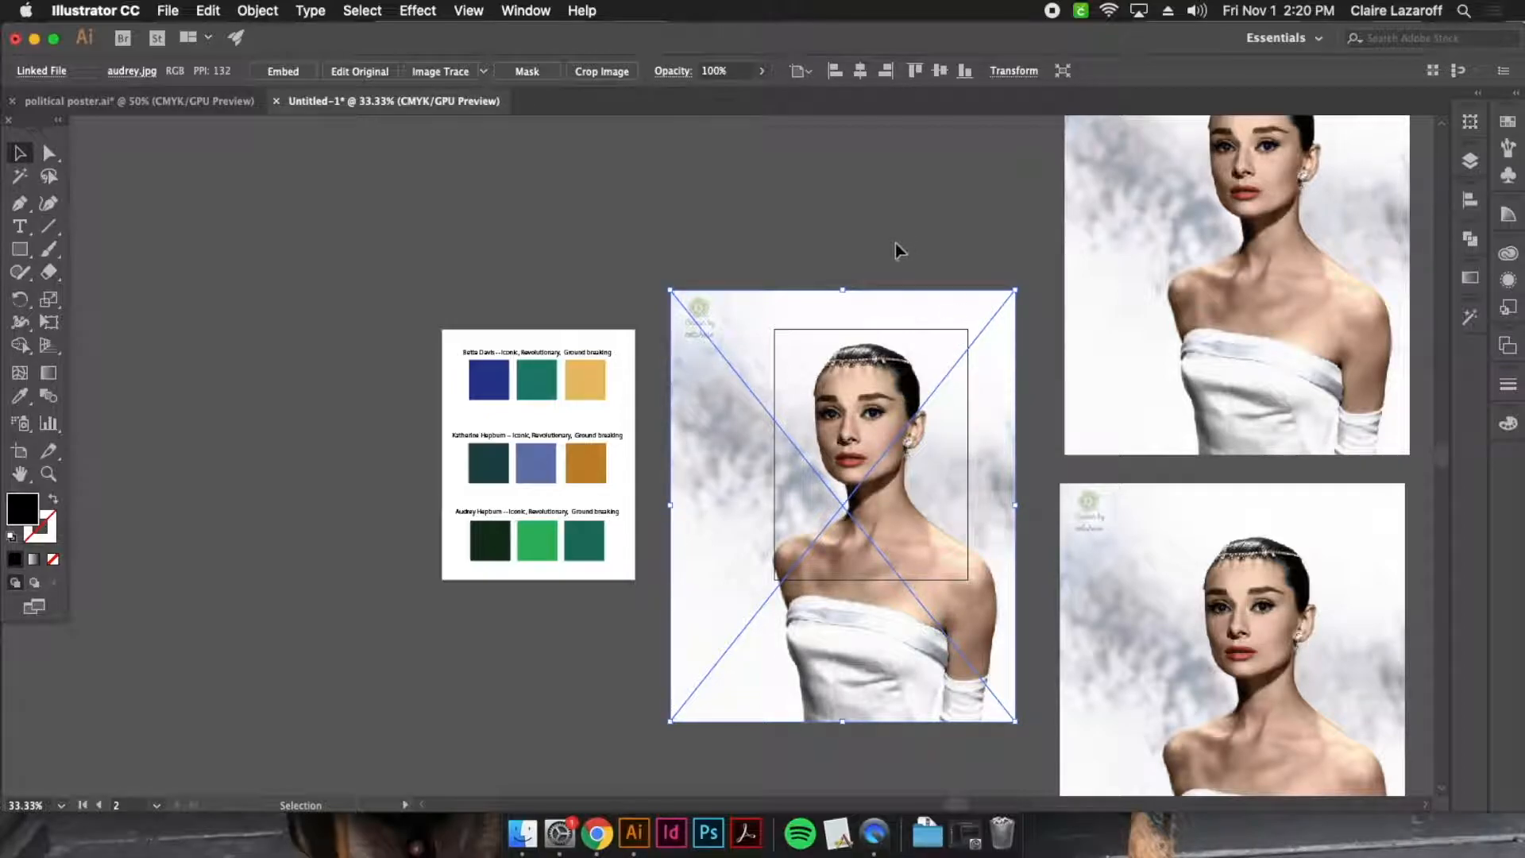
pyautogui.click(409, 10)
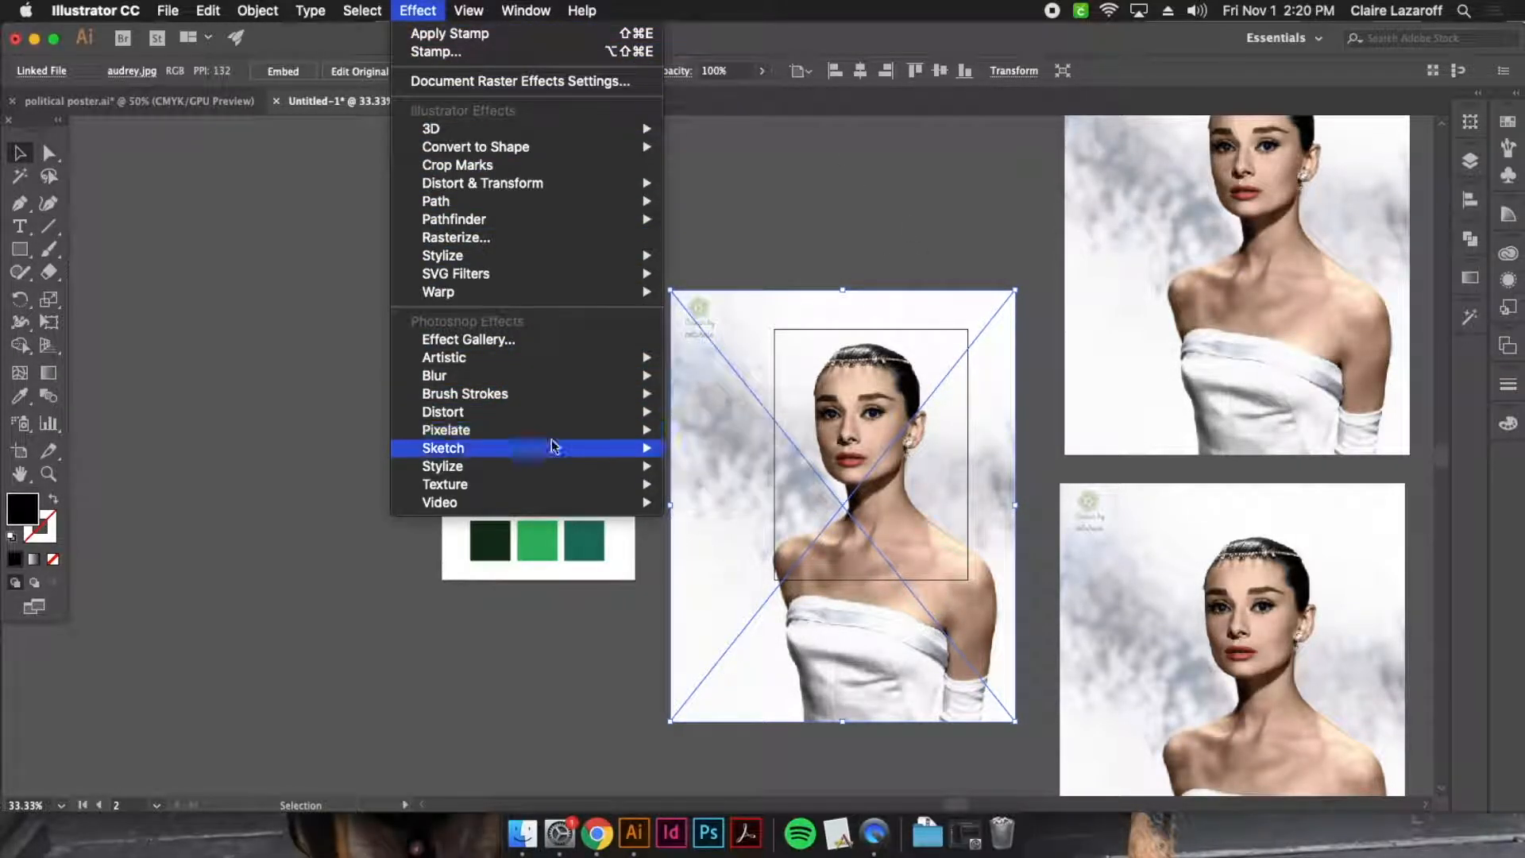
pyautogui.moveTo(484, 450)
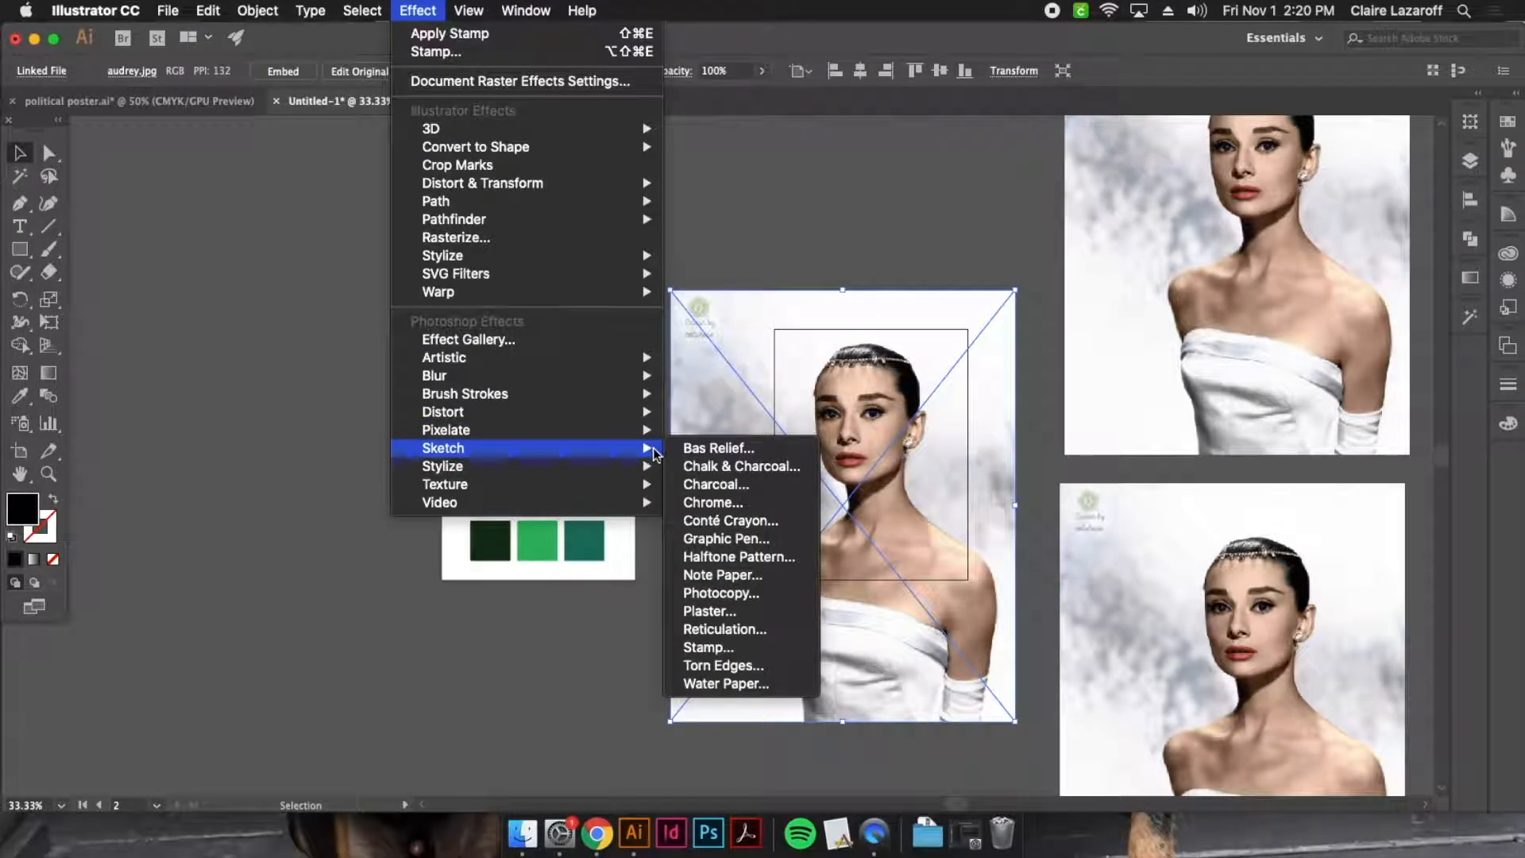
pyautogui.click(737, 649)
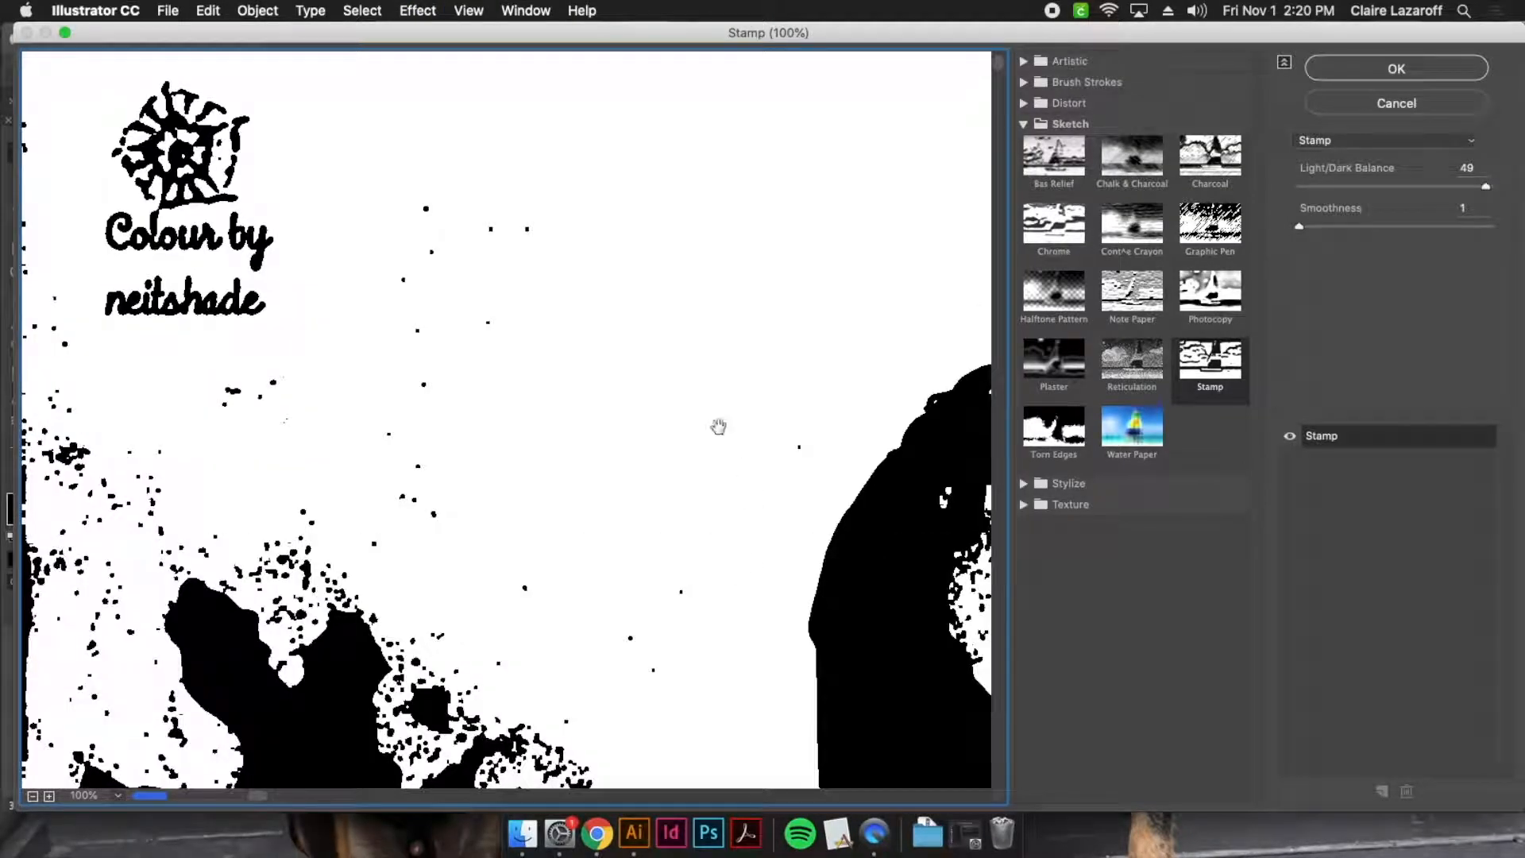
pyautogui.click(34, 795)
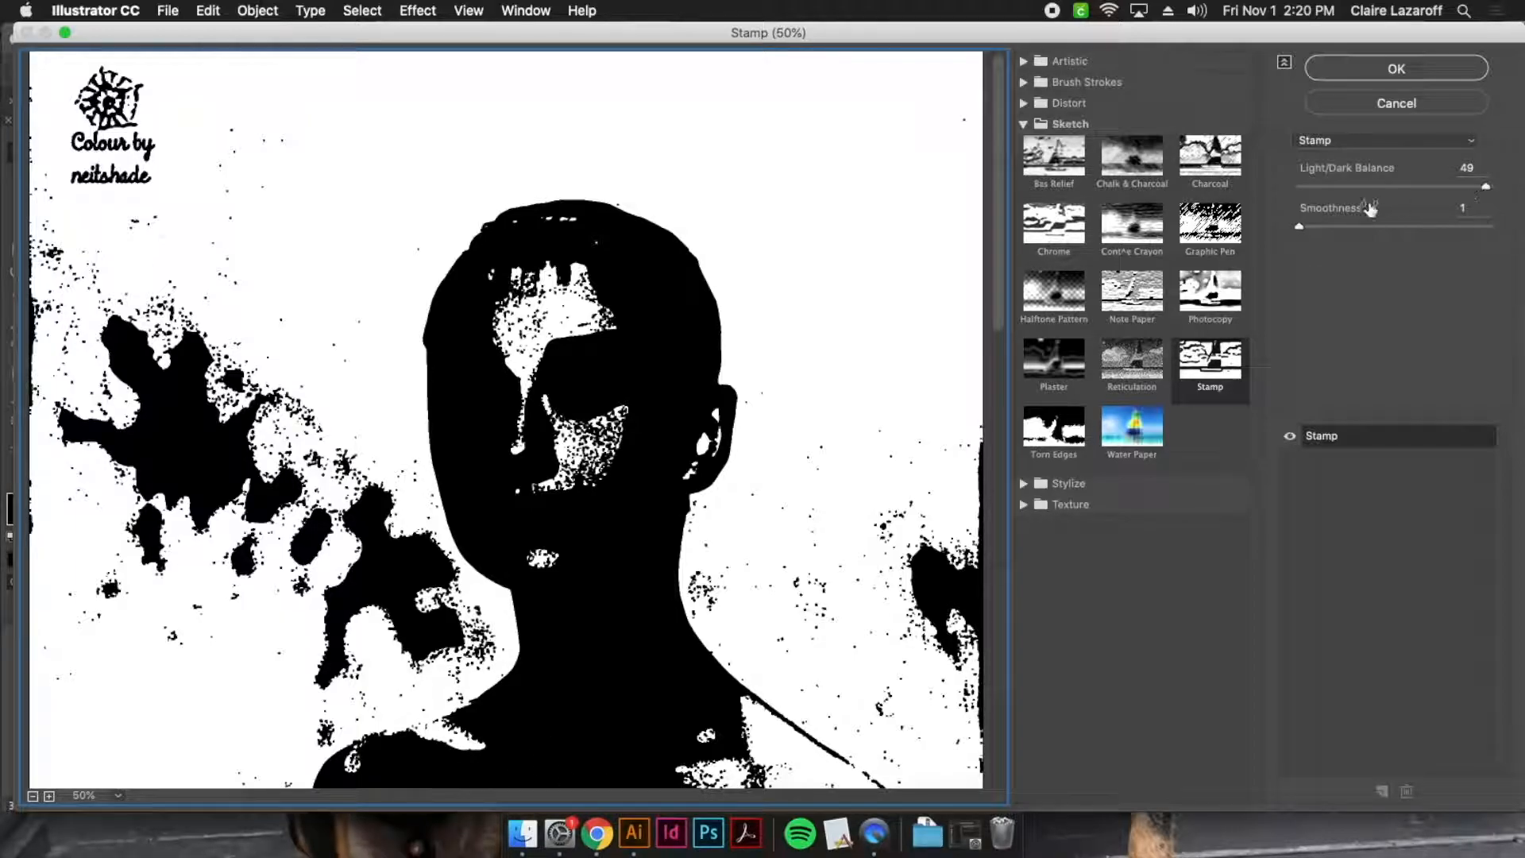
pyautogui.click(1486, 188)
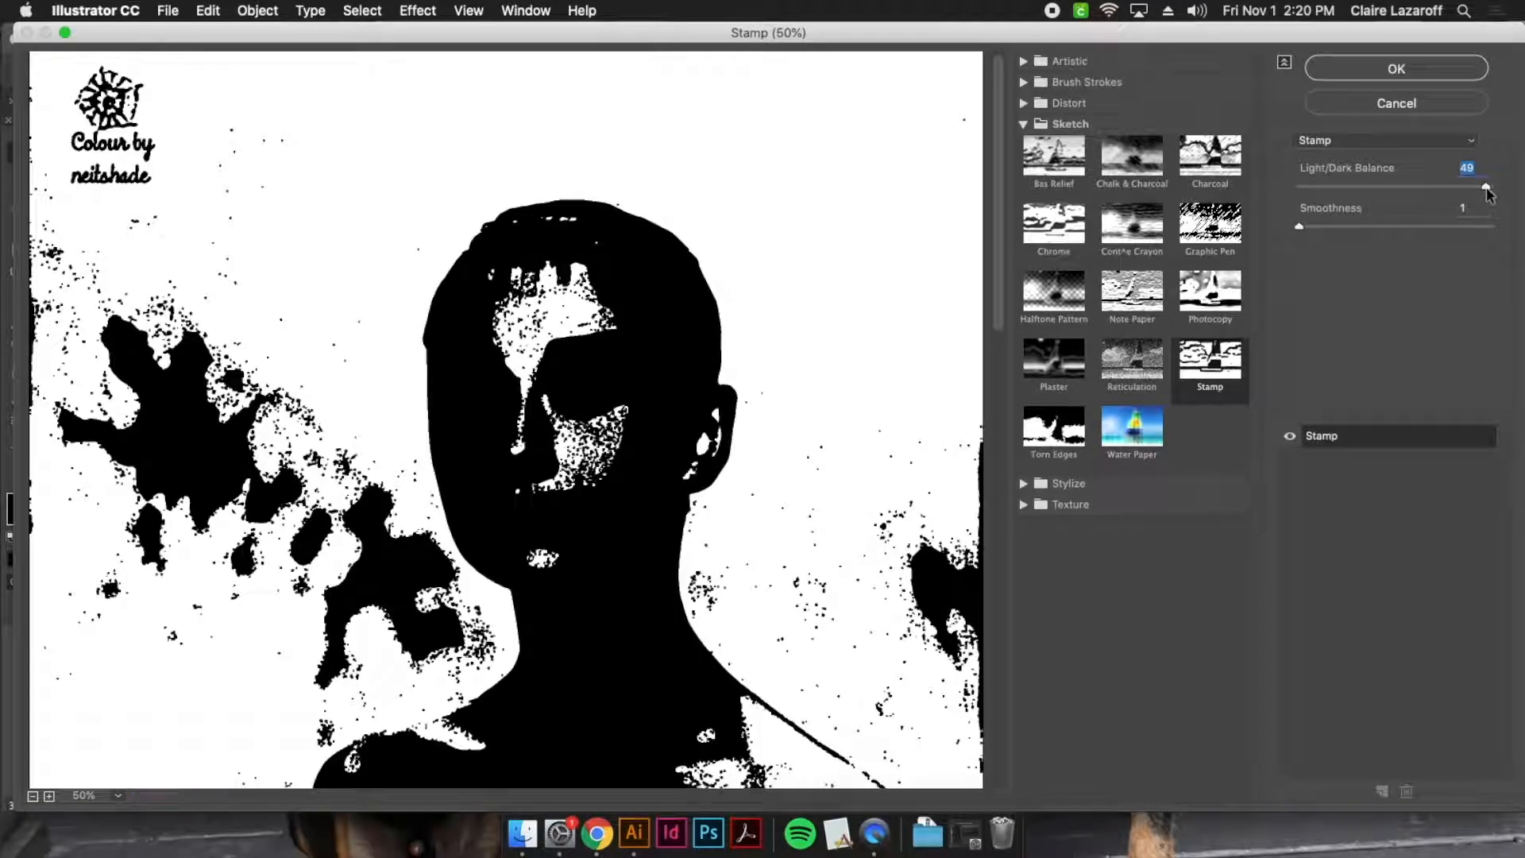
pyautogui.moveTo(1485, 189); pyautogui.dragTo(1485, 189)
pyautogui.moveTo(1486, 189); pyautogui.dragTo(1485, 189)
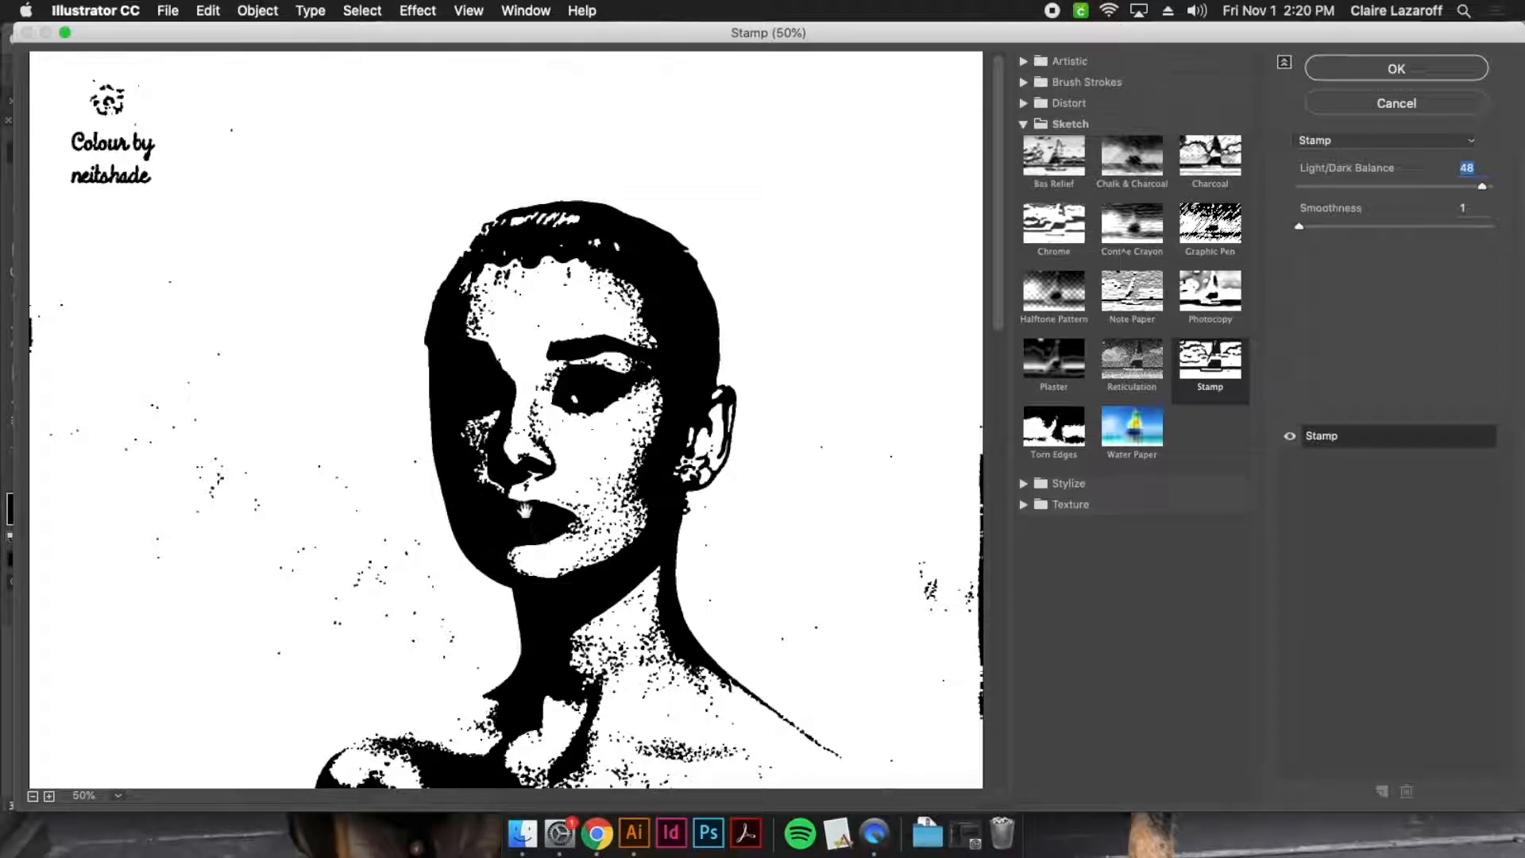
# Try a Smoothness of 40, set it back to 1, and apply the Stamp effect
pyautogui.moveTo(1303, 228); pyautogui.dragTo(1455, 239)
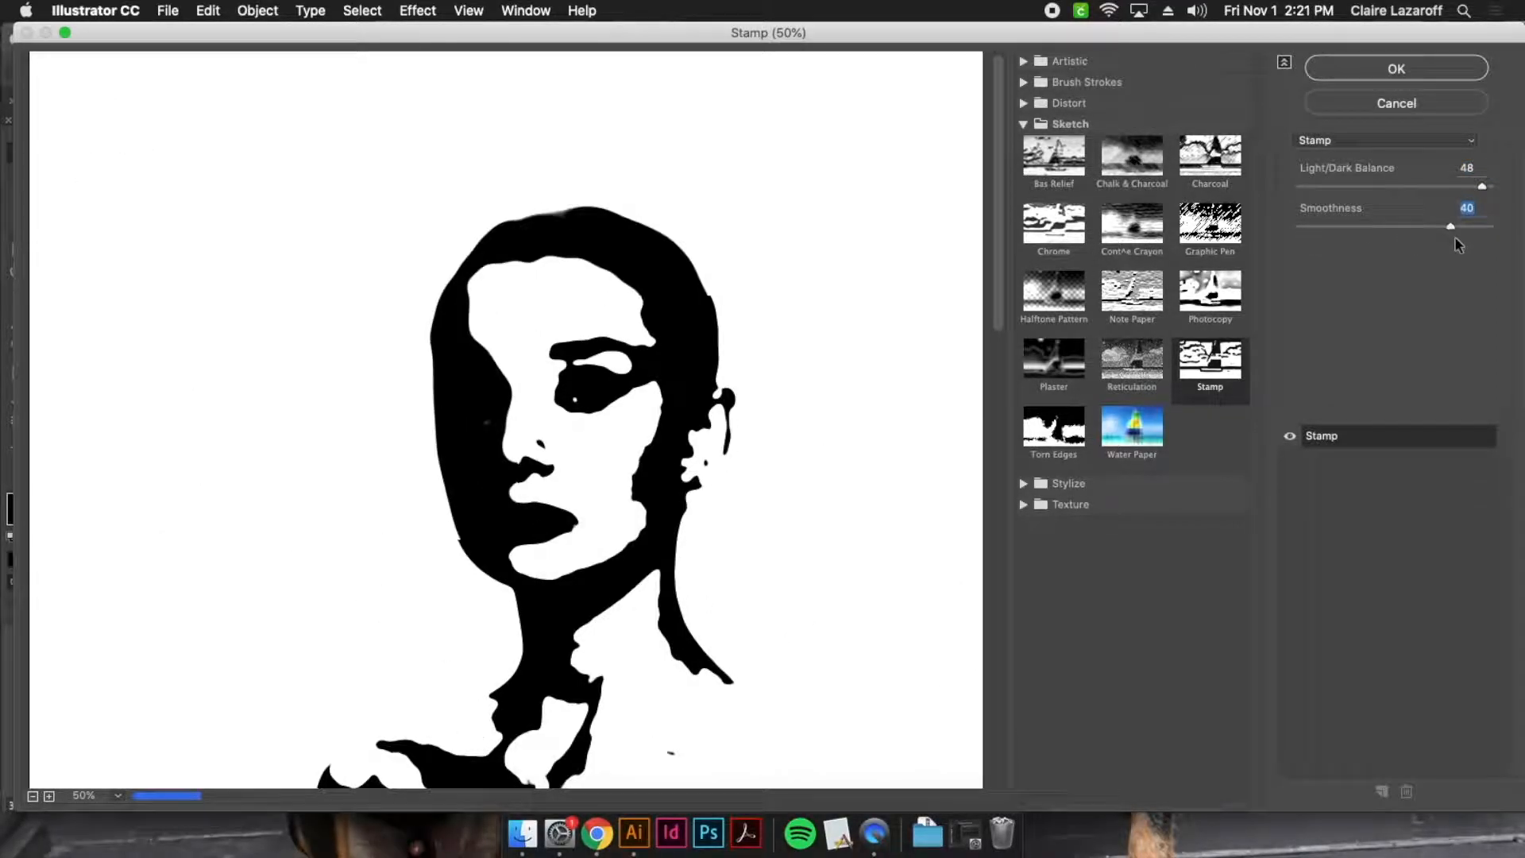
pyautogui.moveTo(1450, 227); pyautogui.dragTo(1300, 228)
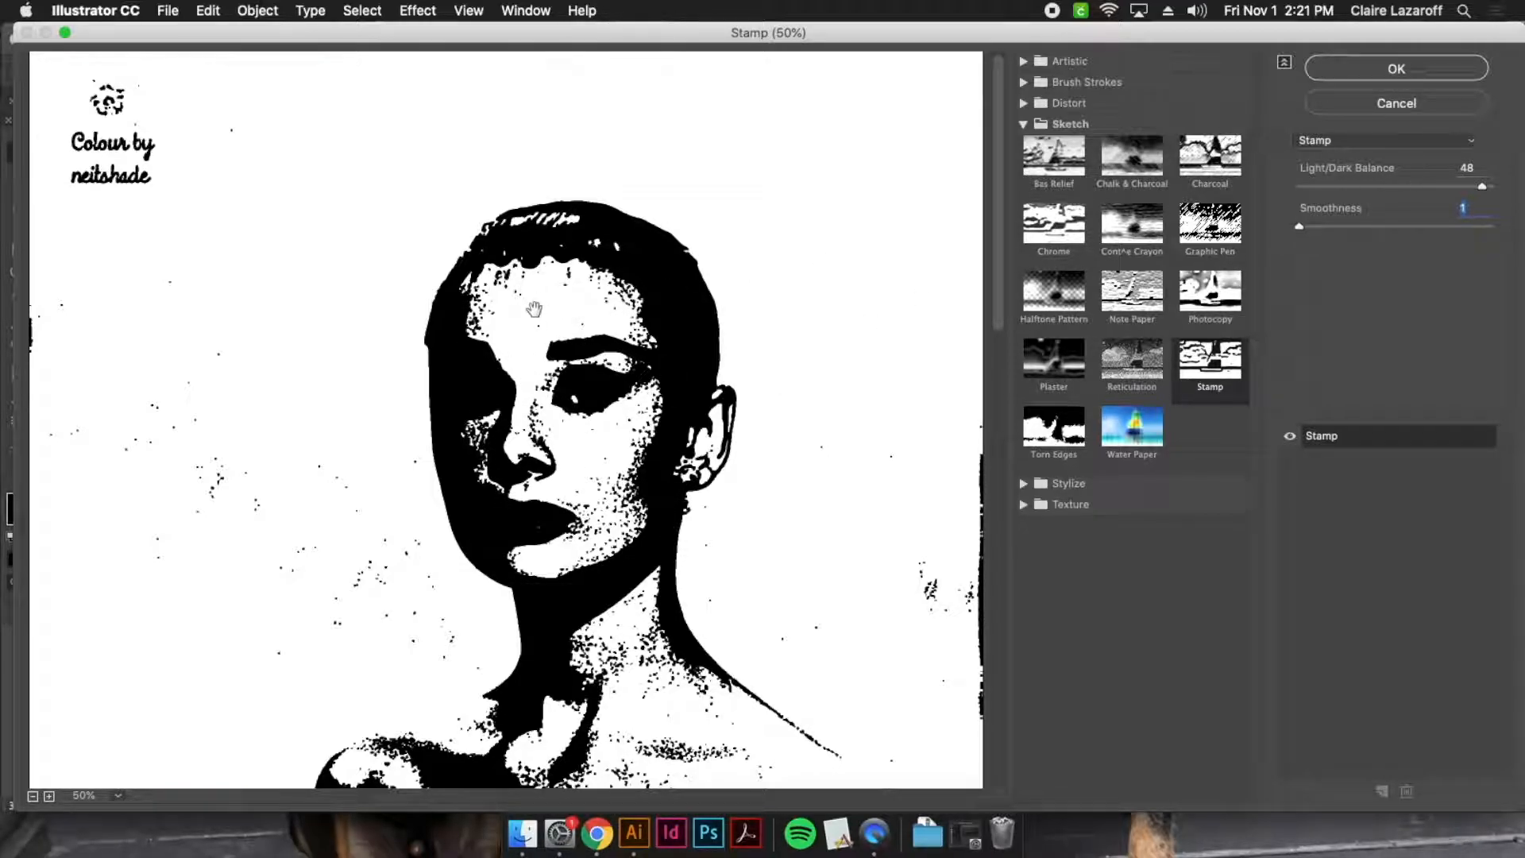
pyautogui.click(1419, 68)
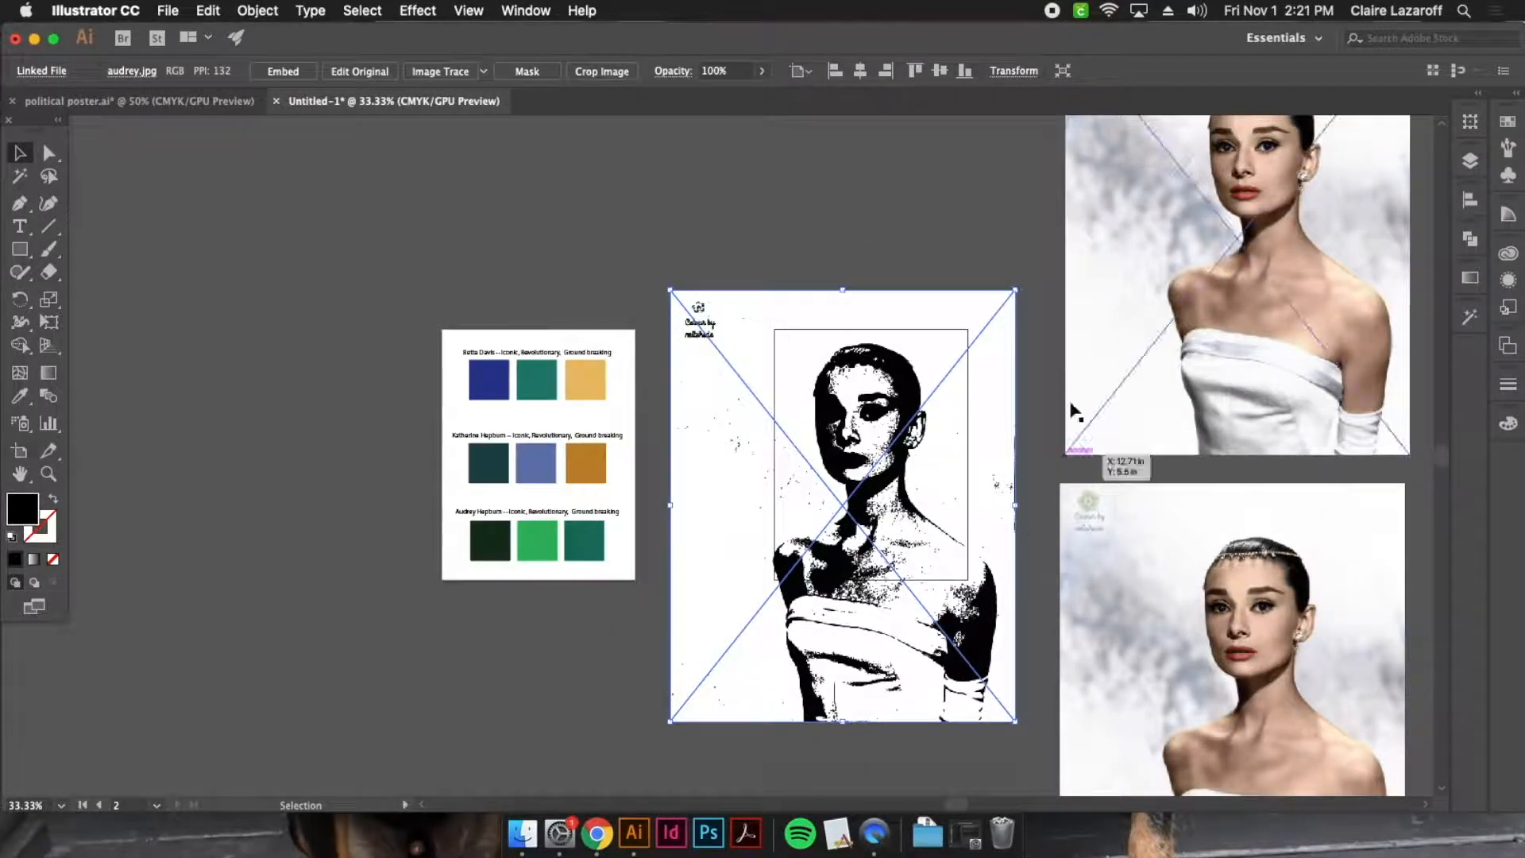
# Compare the stamped portrait with its two untouched copies and examine its face and neck at 100% zoom
pyautogui.click(912, 250)
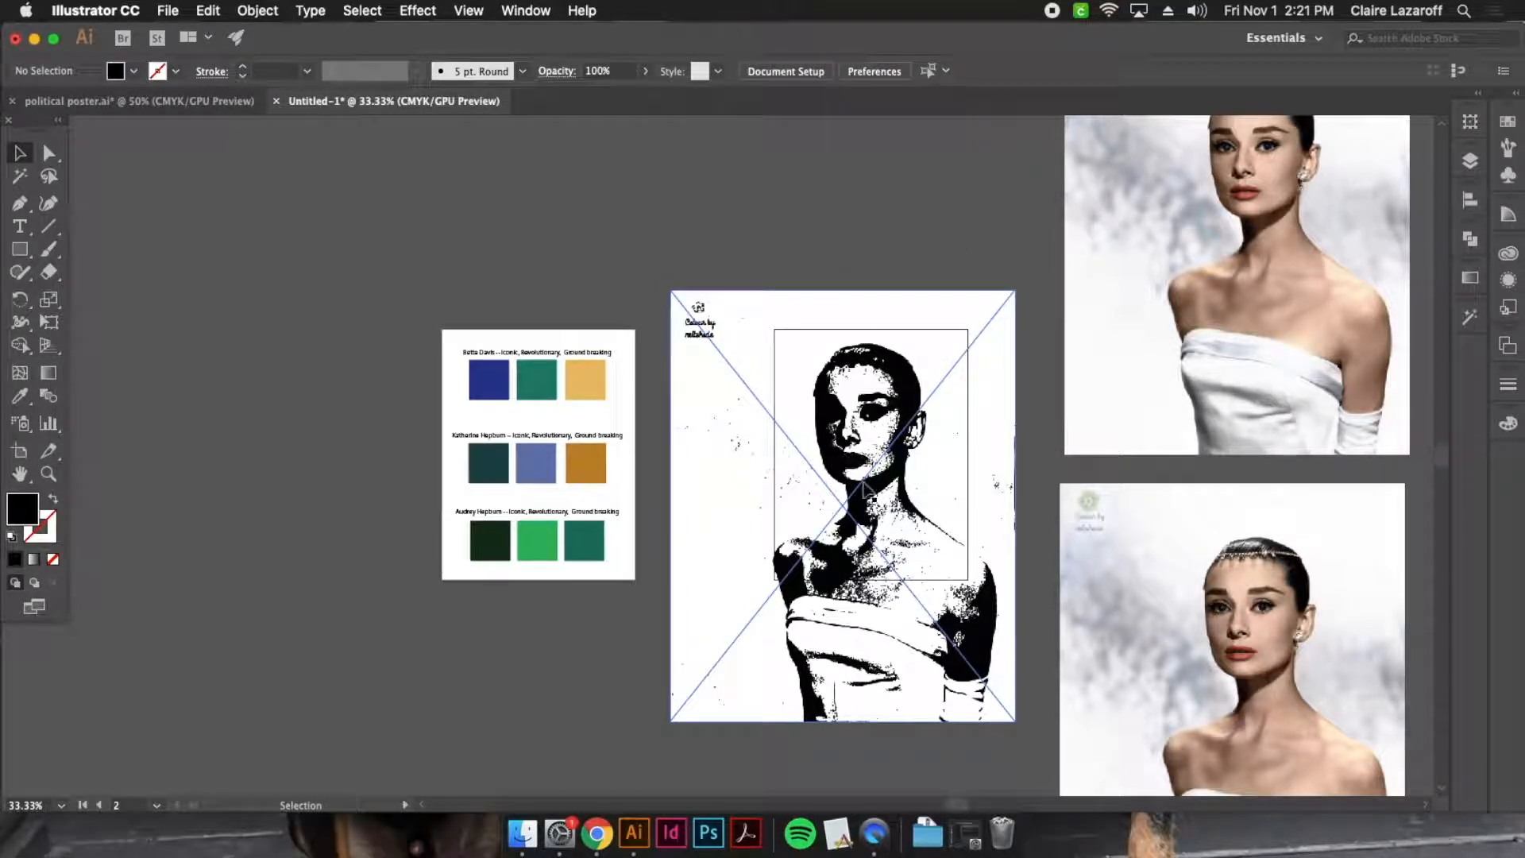
pyautogui.click(1219, 185)
pyautogui.click(1221, 538)
pyautogui.click(922, 357)
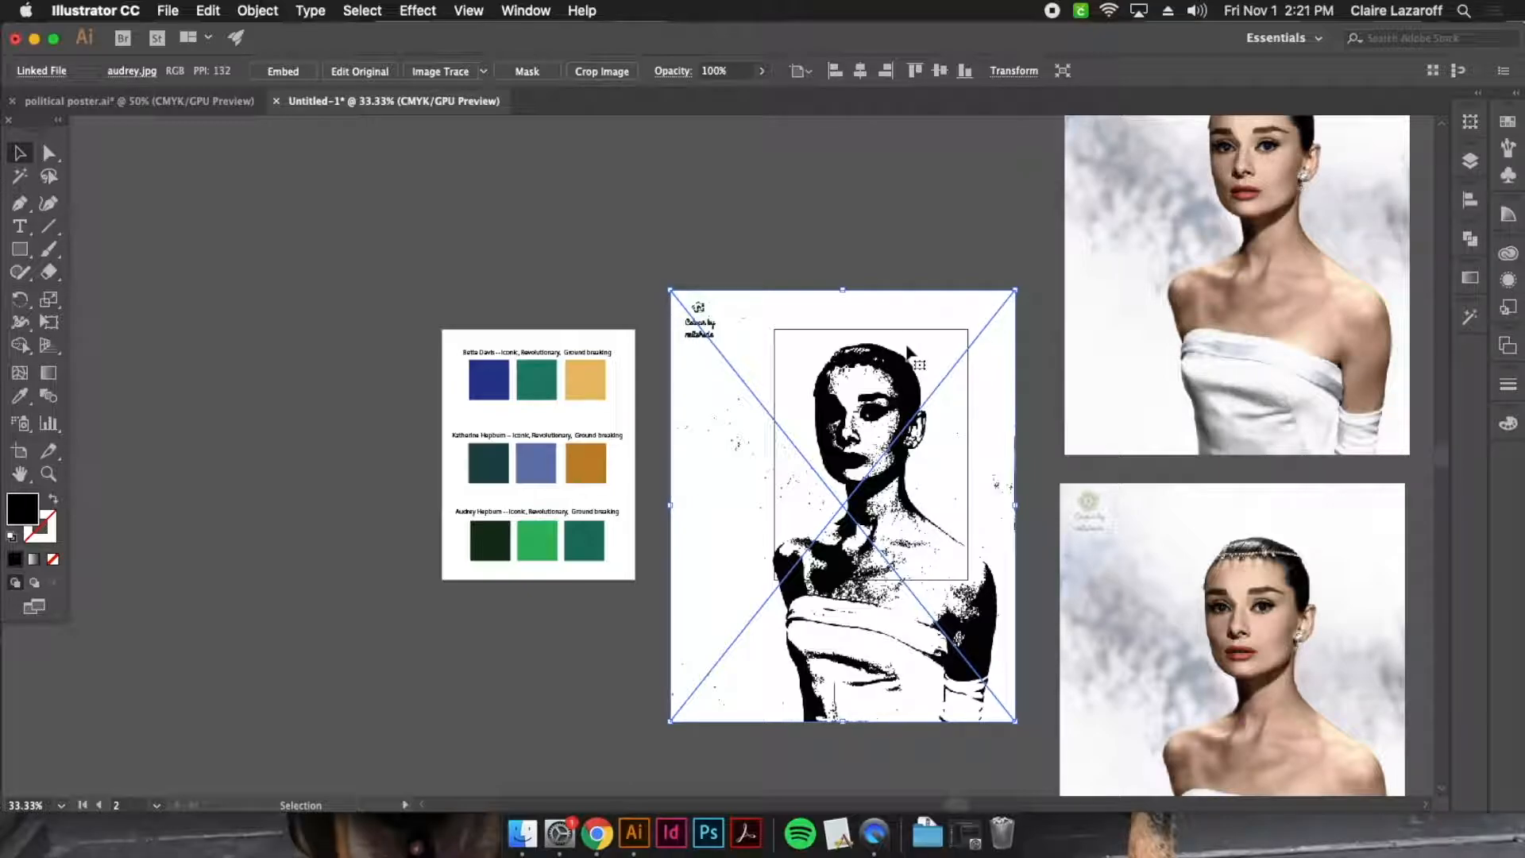
pyautogui.press('super+equal')
pyautogui.press('super+equal')
pyautogui.press('super+equal')
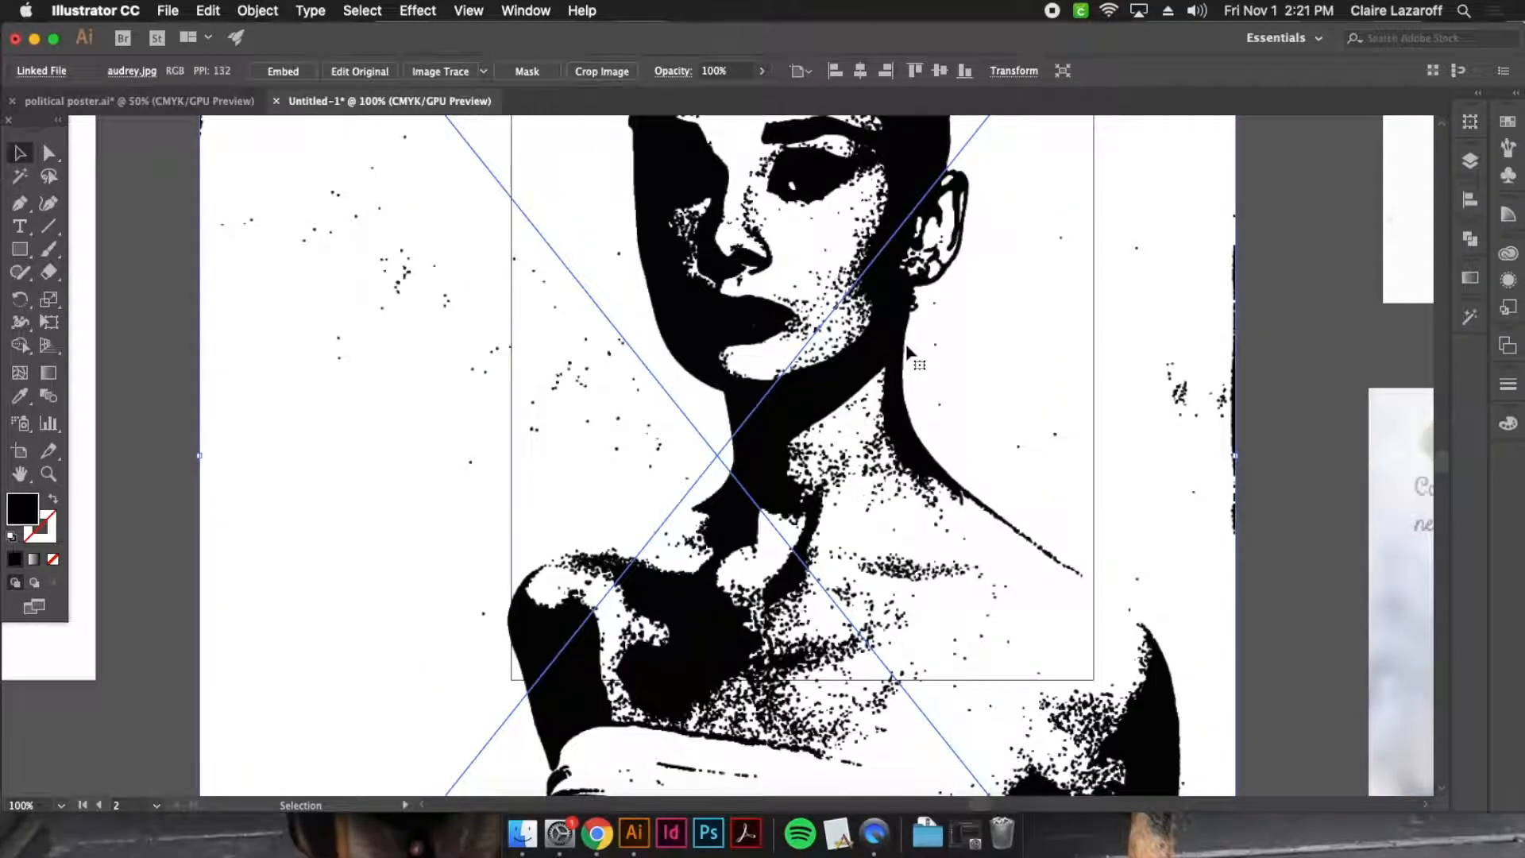
# Deselect the stamped portrait on the artboard
pyautogui.scroll(2, 906, 345)
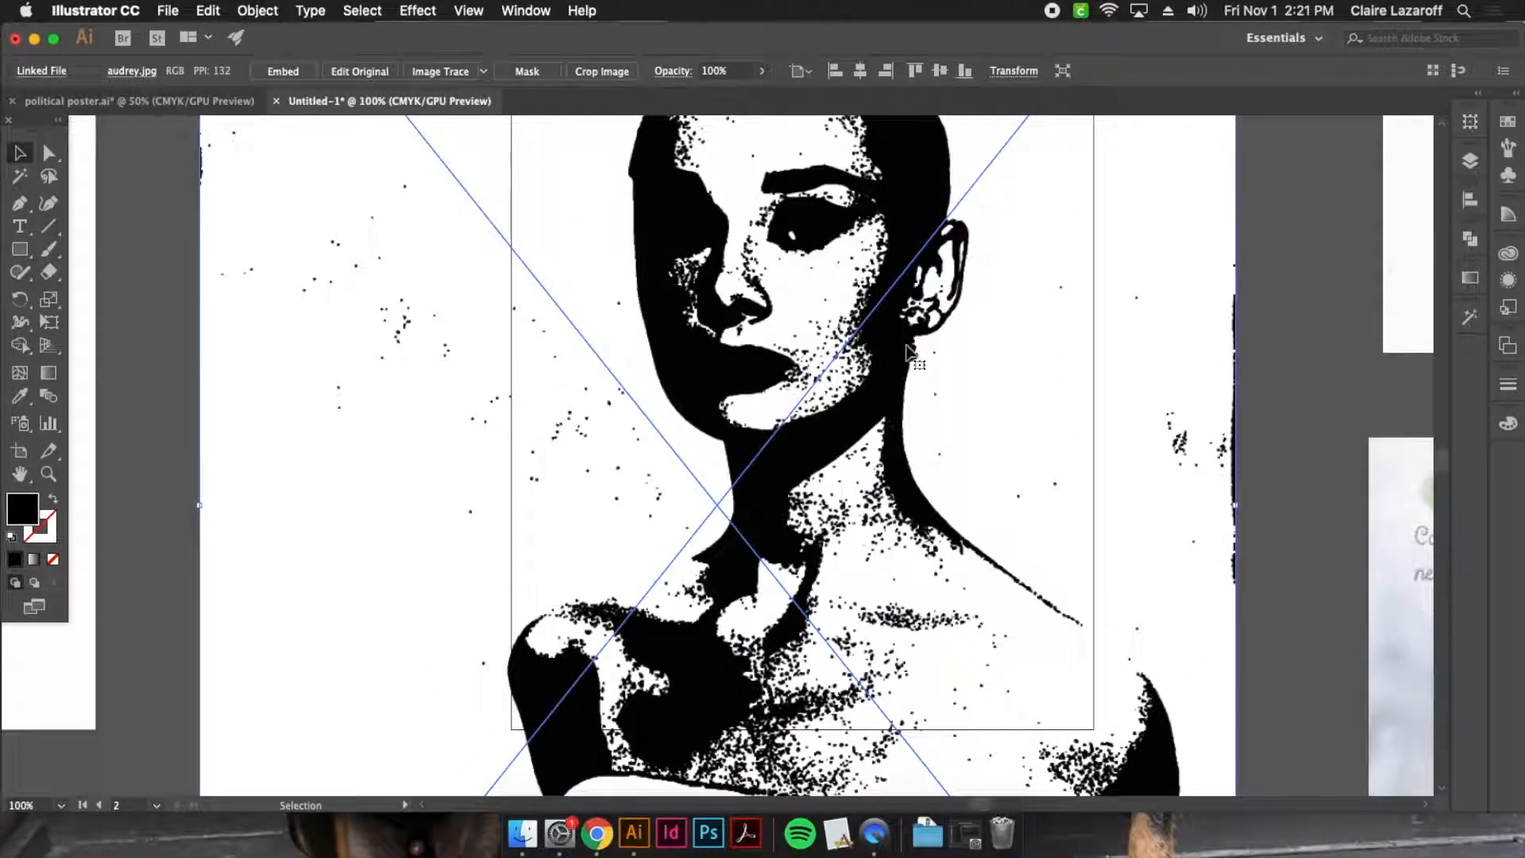
pyautogui.press('super+minus')
pyautogui.scroll(2, 905, 343)
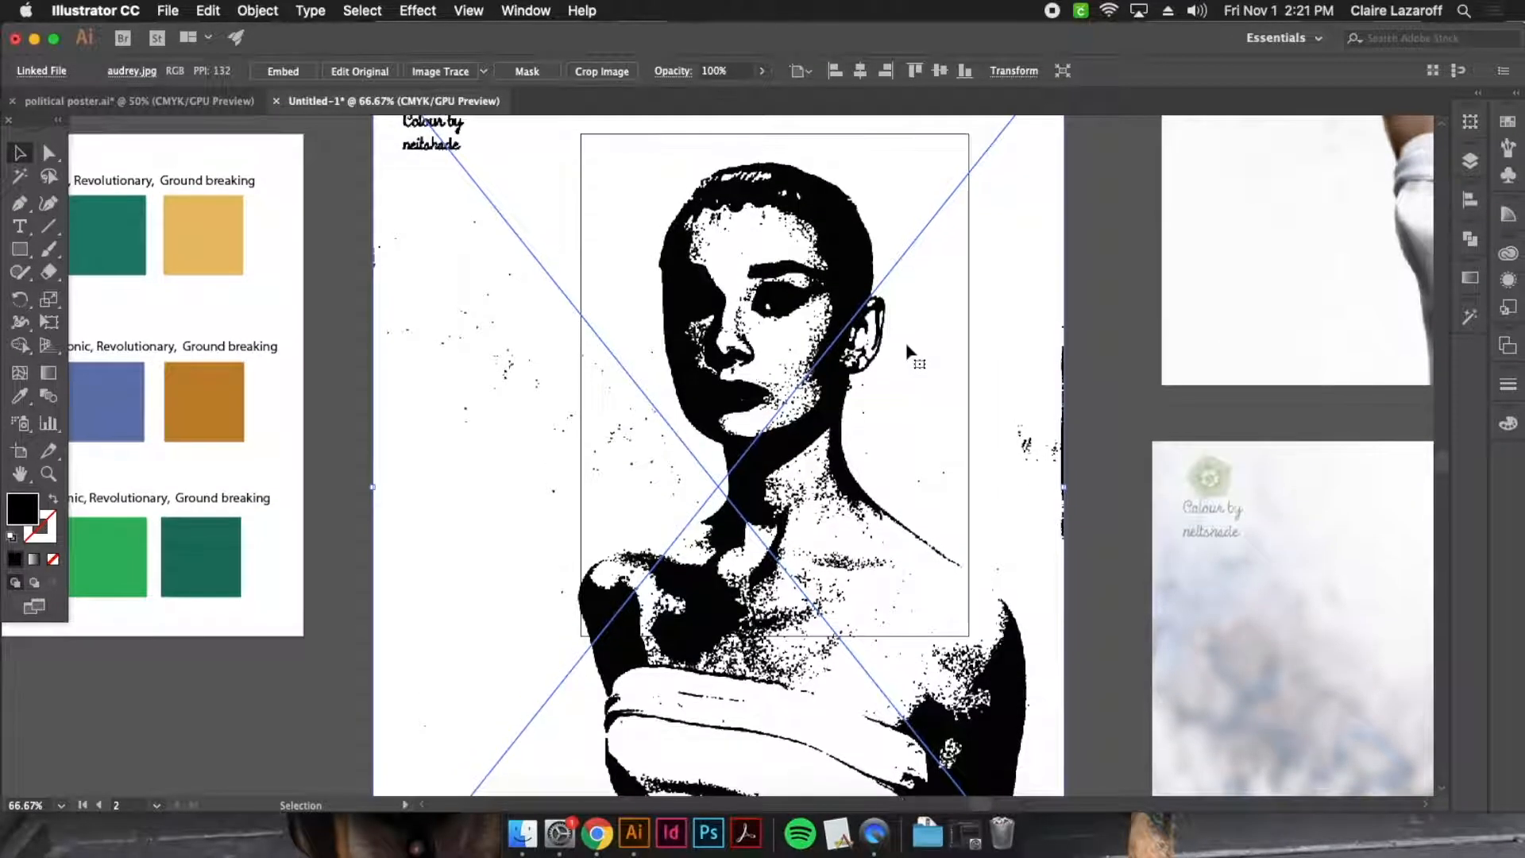
pyautogui.click(1110, 268)
pyautogui.scroll(1, 858, 344)
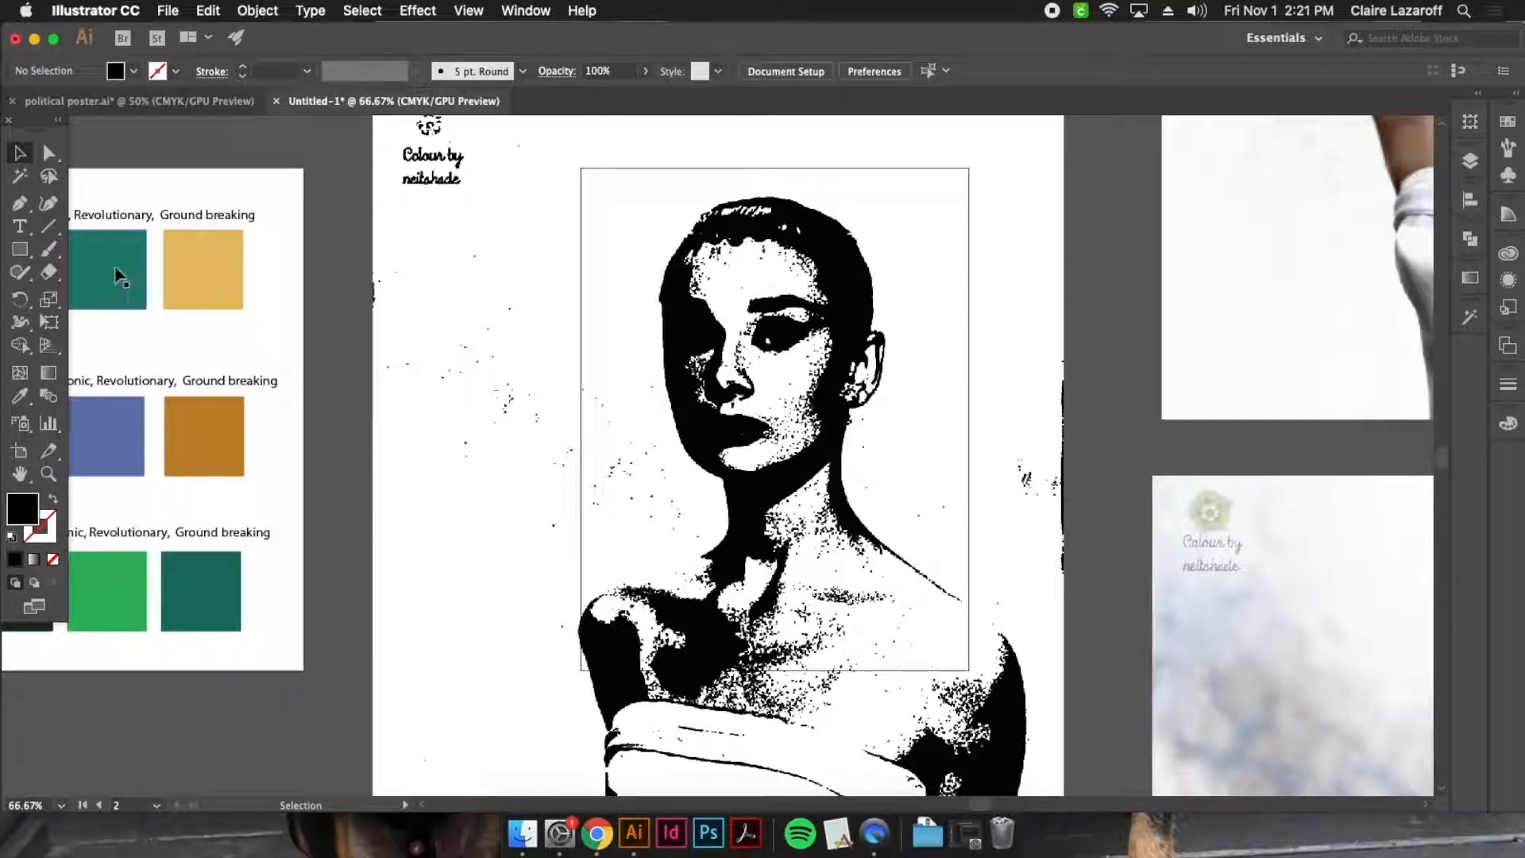
# Paint a thick black test stroke with an enlarged Blob Brush on the empty canvas below the palette artboard
pyautogui.click(50, 250)
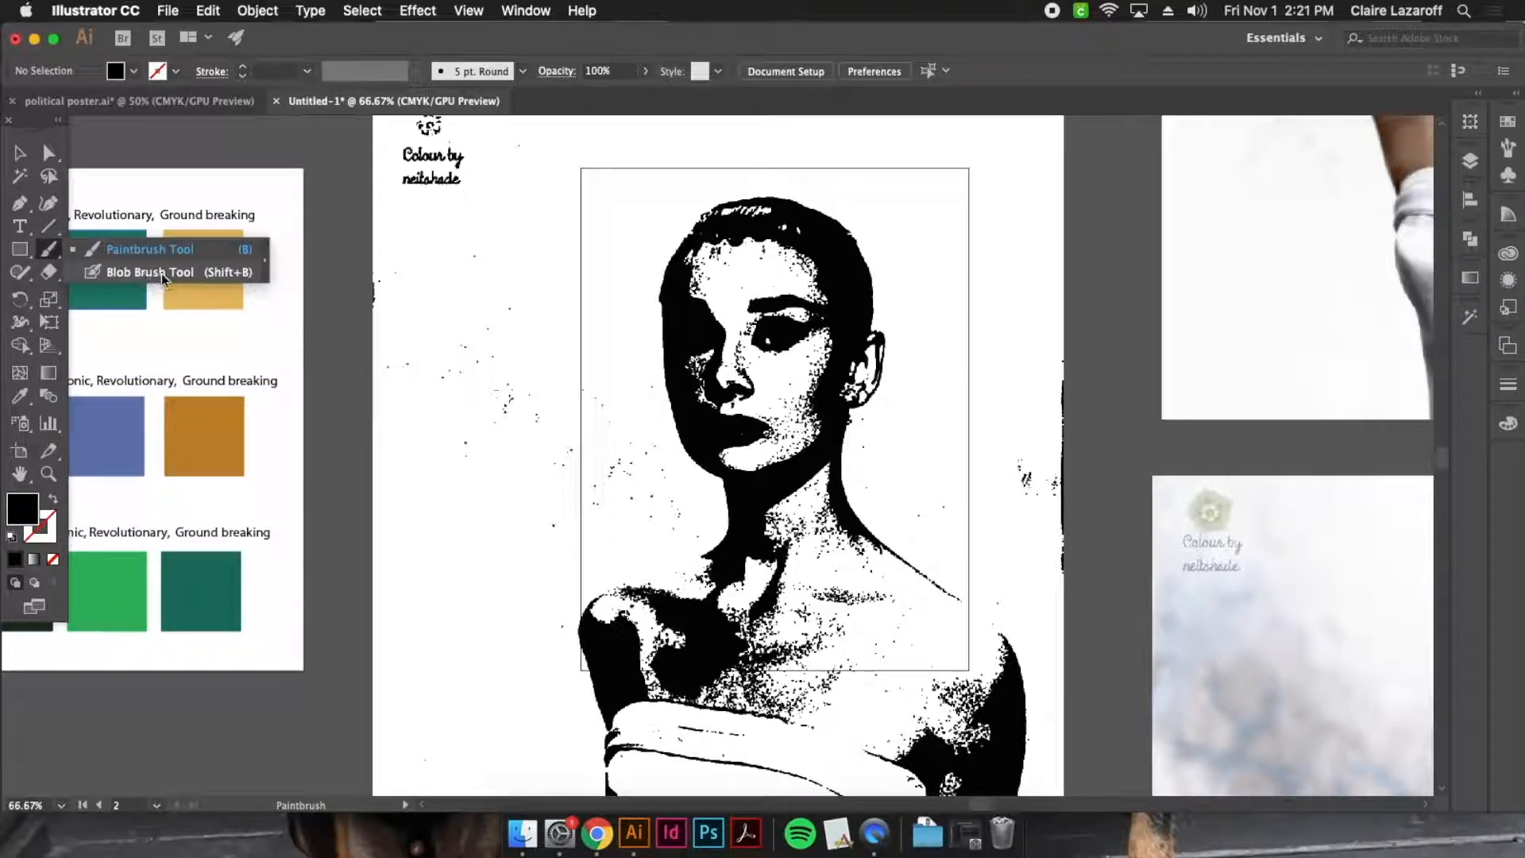
pyautogui.click(89, 275)
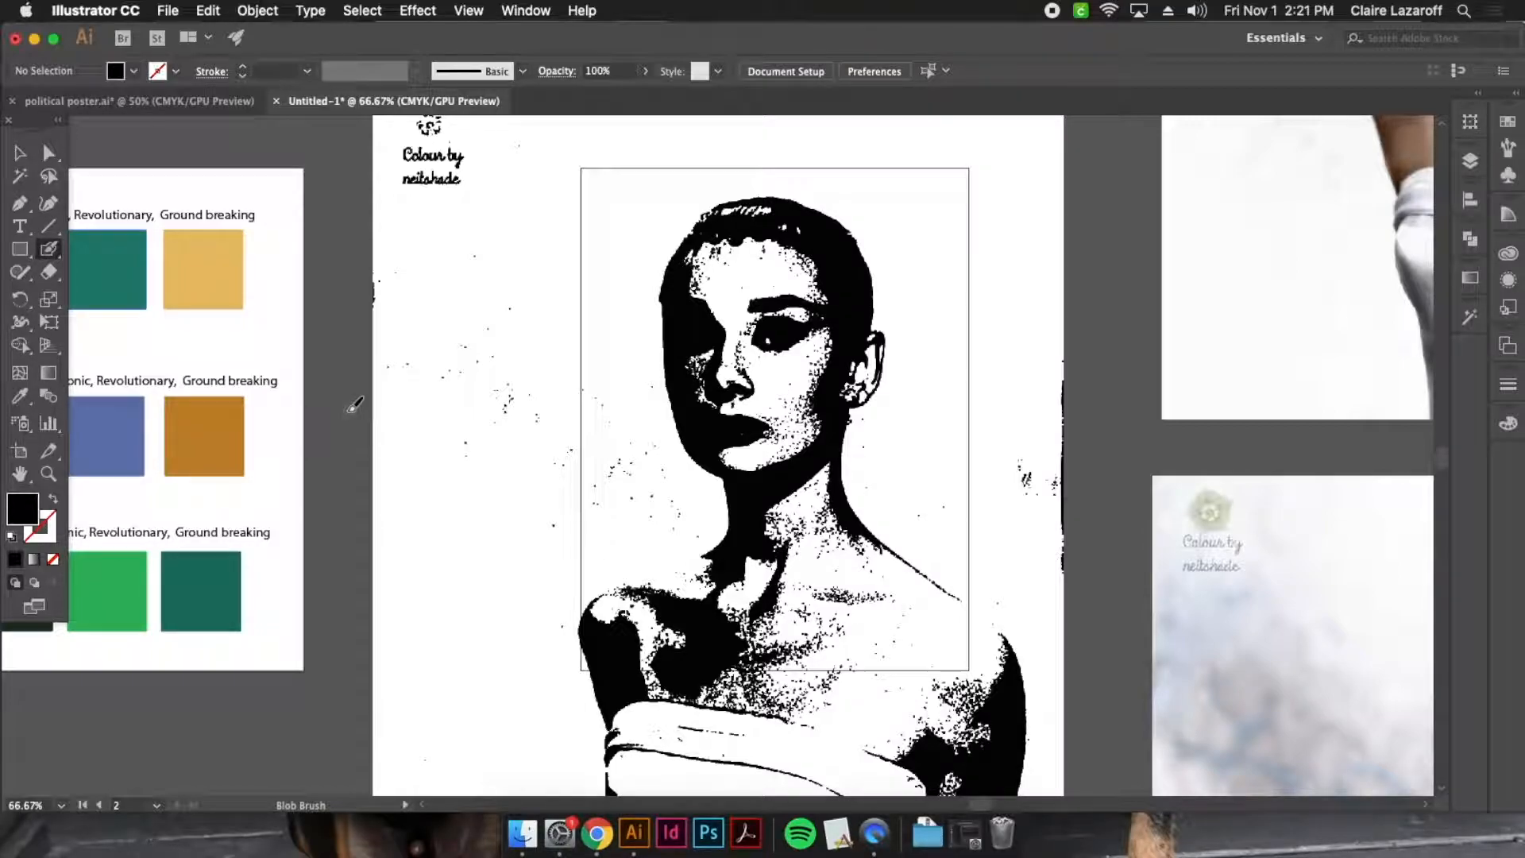
pyautogui.press(']')
pyautogui.press(']')
pyautogui.press(']')
pyautogui.press(']')
pyautogui.moveTo(241, 711)
pyautogui.mouseDown()
pyautogui.moveTo(669, 334)
pyautogui.moveTo(718, 231)
pyautogui.mouseUp()
pyautogui.moveTo(429, 627)
pyautogui.mouseDown()
pyautogui.moveTo(480, 434)
pyautogui.moveTo(511, 442)
pyautogui.moveTo(490, 511)
pyautogui.mouseUp()
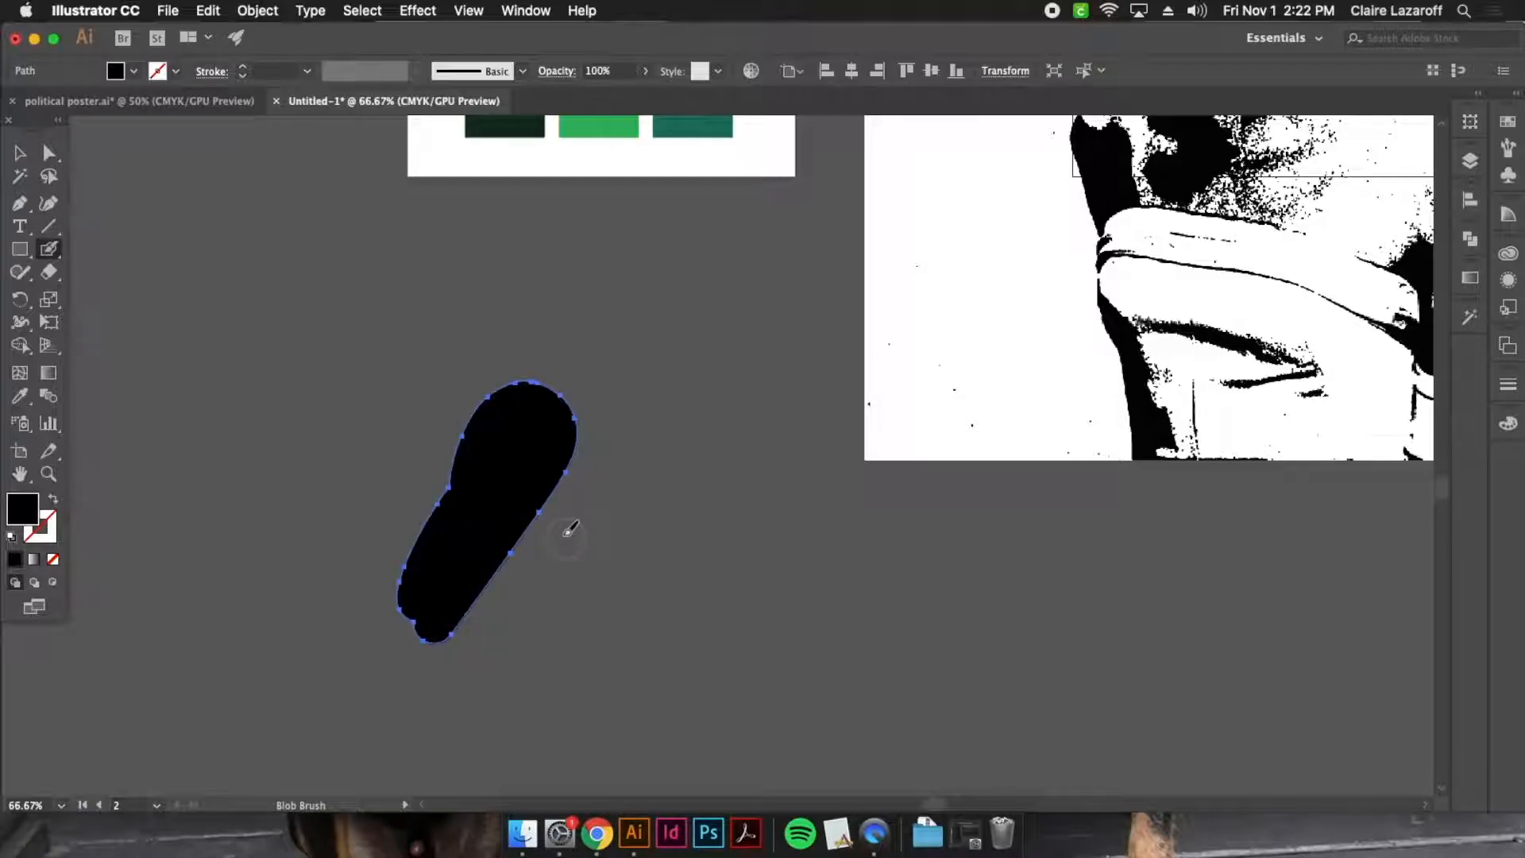
# Try pulling an edge anchor point out of the blob stroke with Direct Selection, and undo the change
pyautogui.click(20, 152)
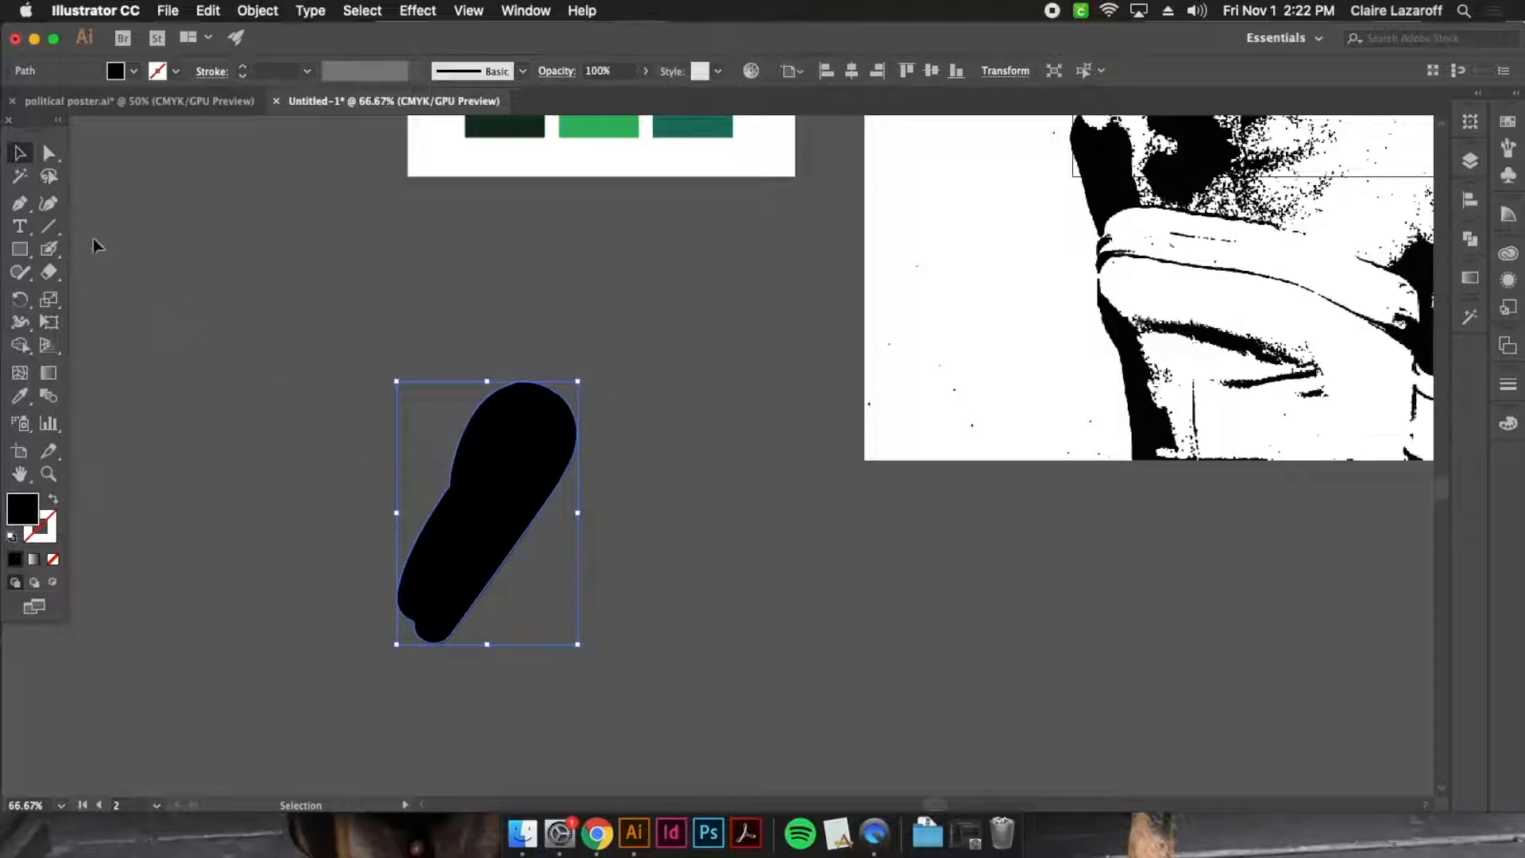
pyautogui.click(49, 152)
pyautogui.click(511, 461)
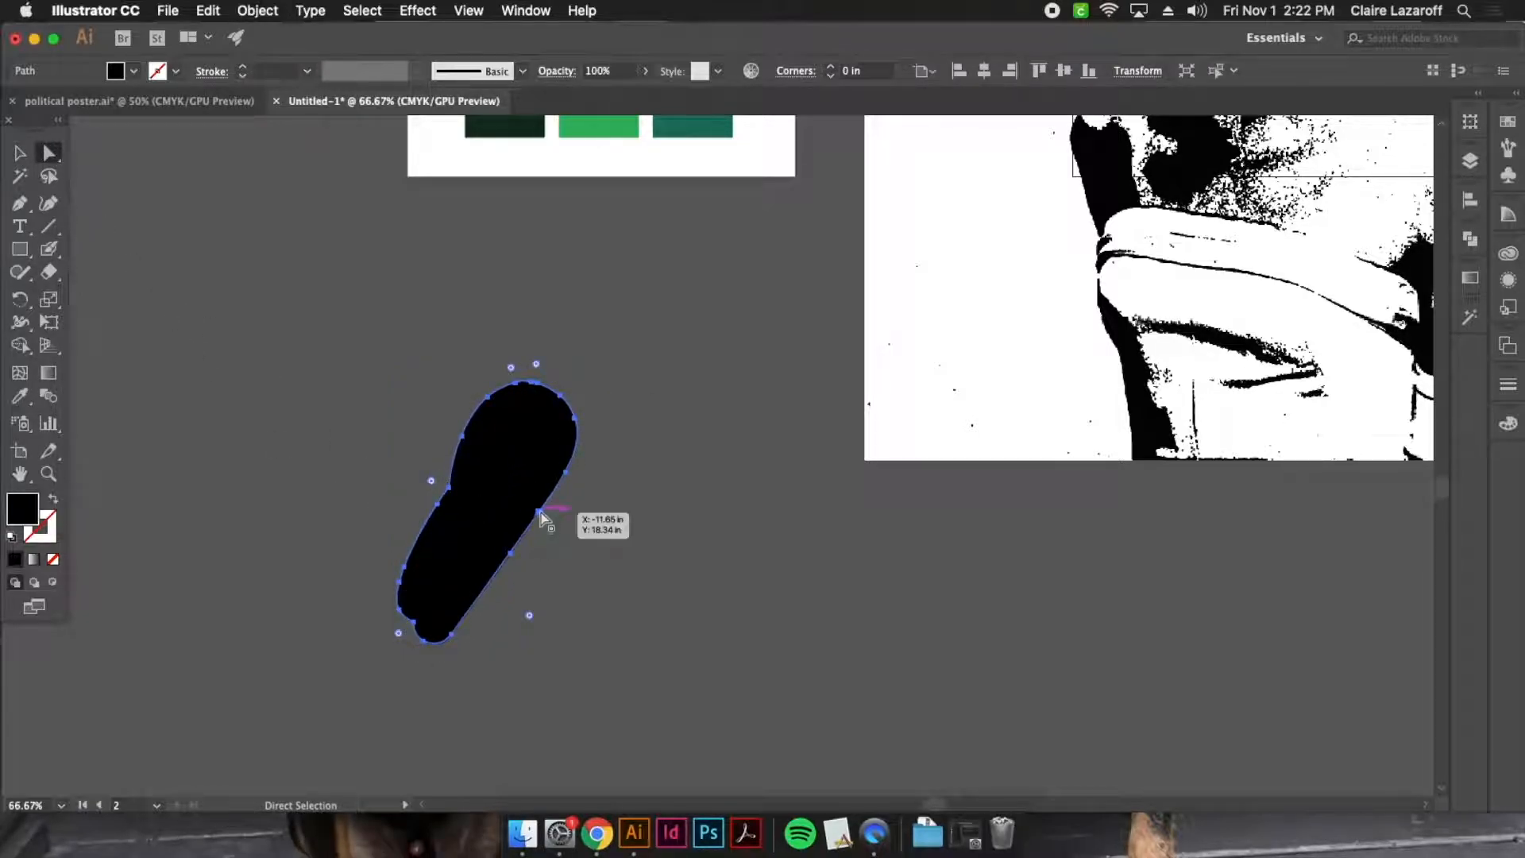
pyautogui.moveTo(542, 518); pyautogui.dragTo(699, 607)
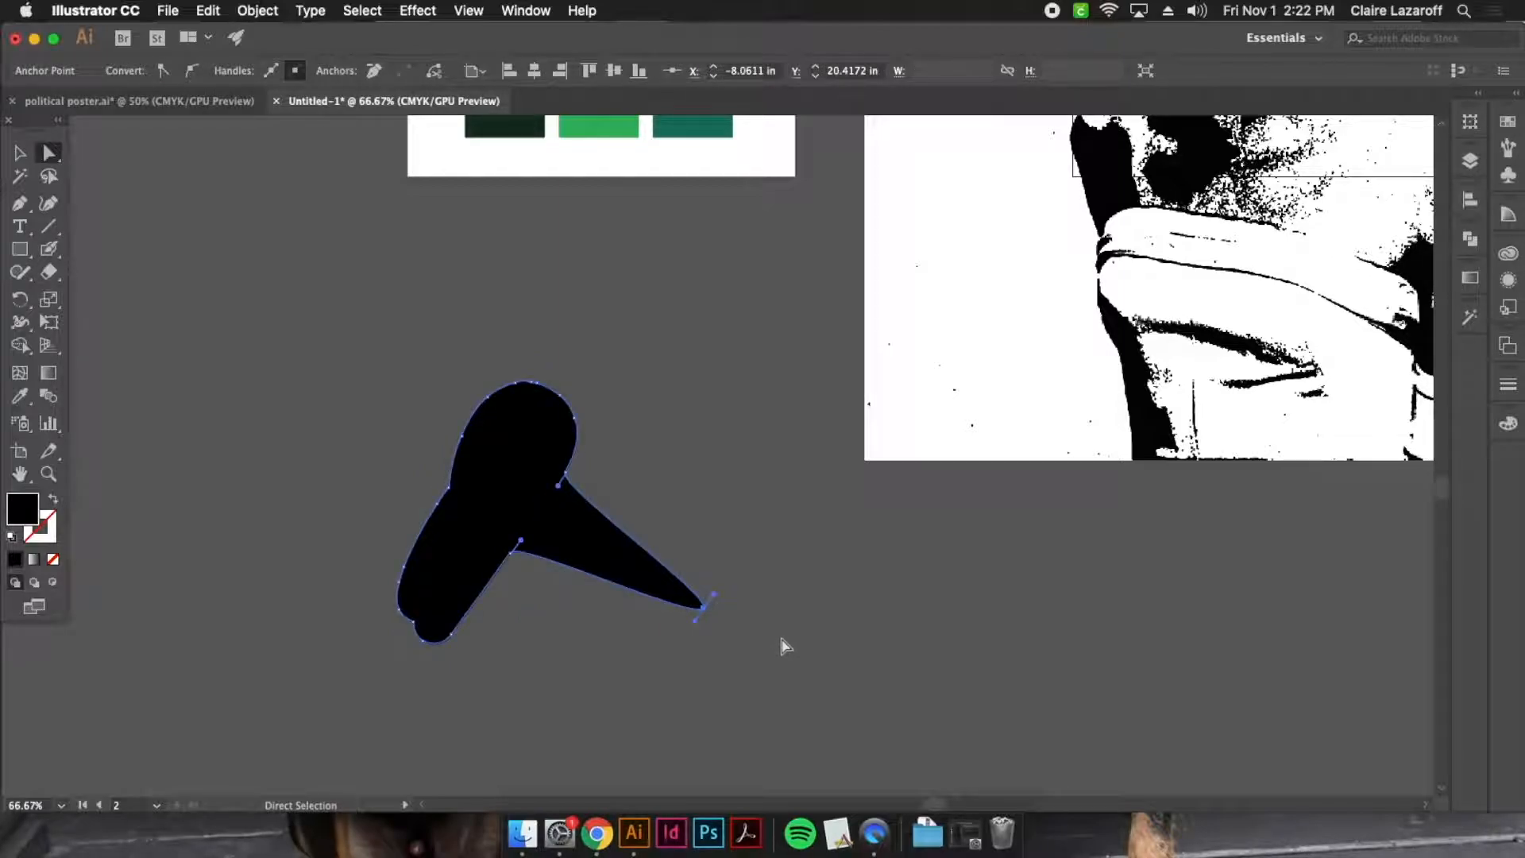
pyautogui.press('cmd+z')
# Draw a looping freehand path with the Paintbrush beside the black blob stroke
pyautogui.click(50, 249)
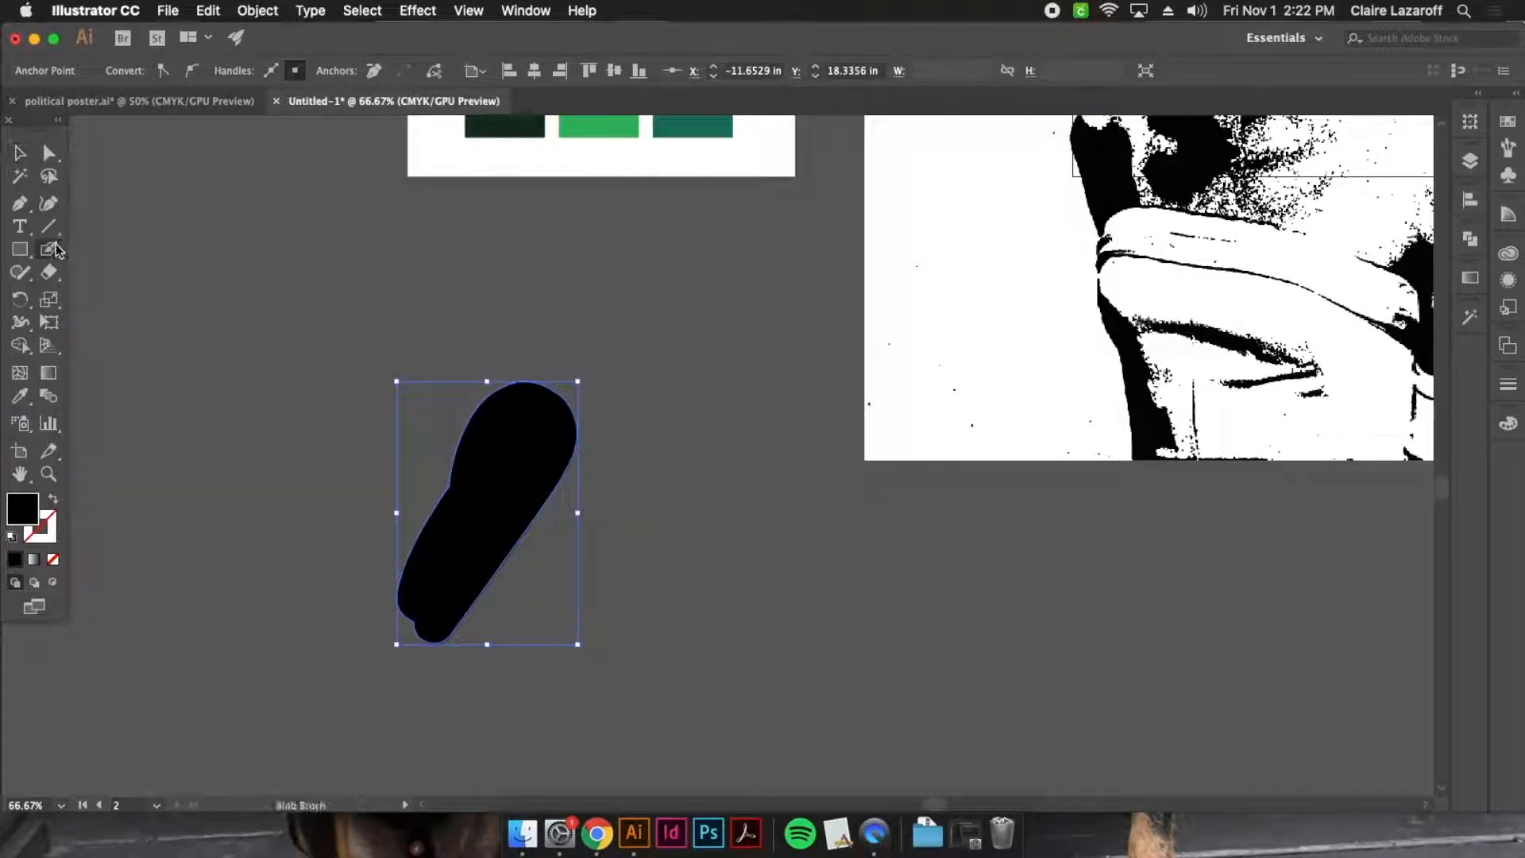
pyautogui.click(112, 251)
pyautogui.moveTo(240, 524)
pyautogui.mouseDown()
pyautogui.moveTo(342, 417)
pyautogui.moveTo(371, 298)
pyautogui.moveTo(206, 526)
pyautogui.moveTo(326, 400)
pyautogui.moveTo(327, 352)
pyautogui.mouseUp()
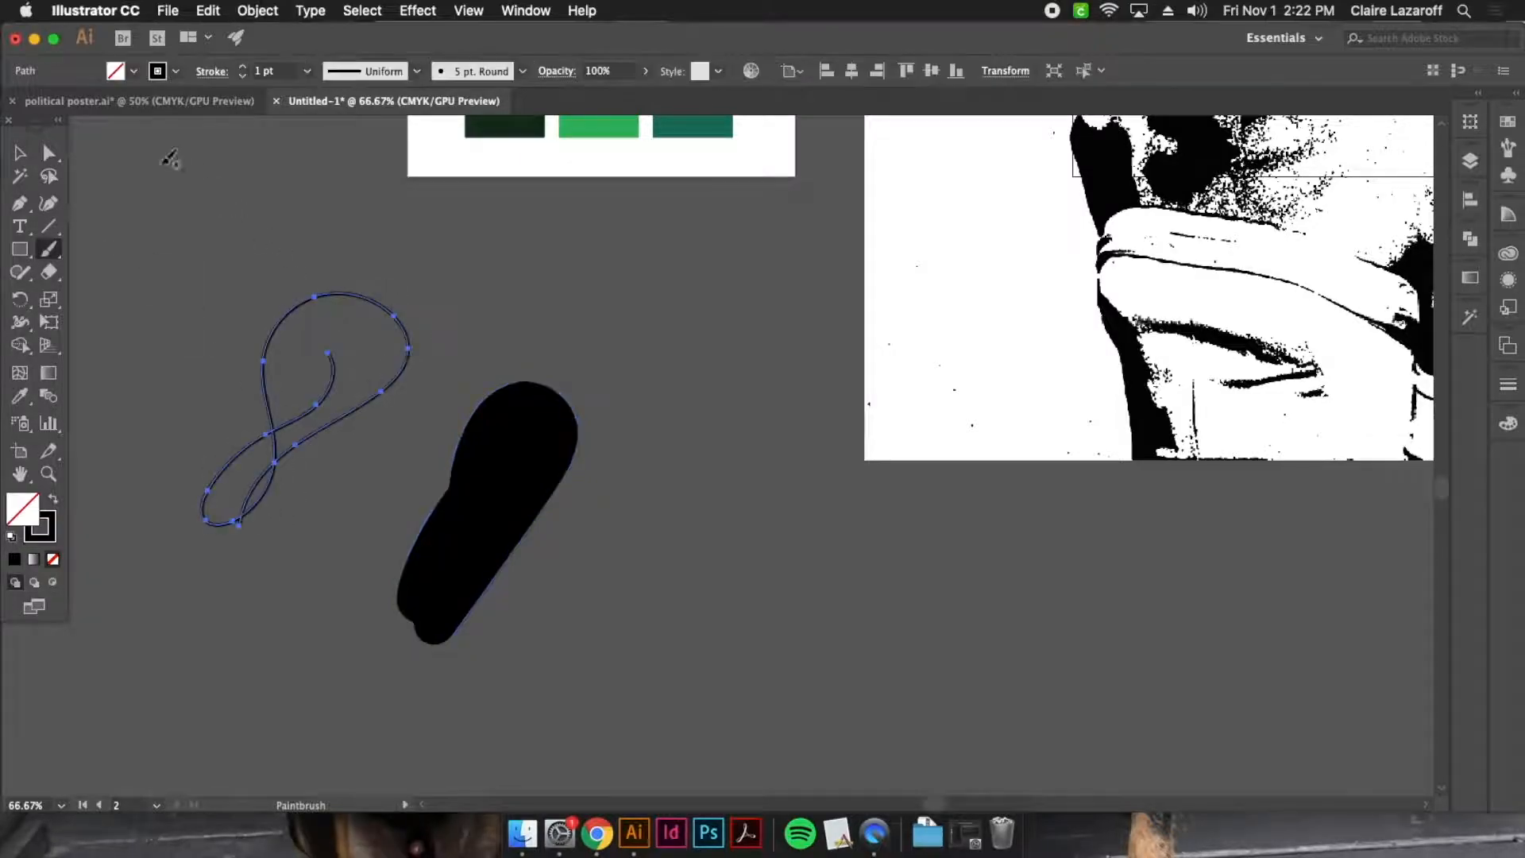
pyautogui.click(21, 154)
pyautogui.click(251, 218)
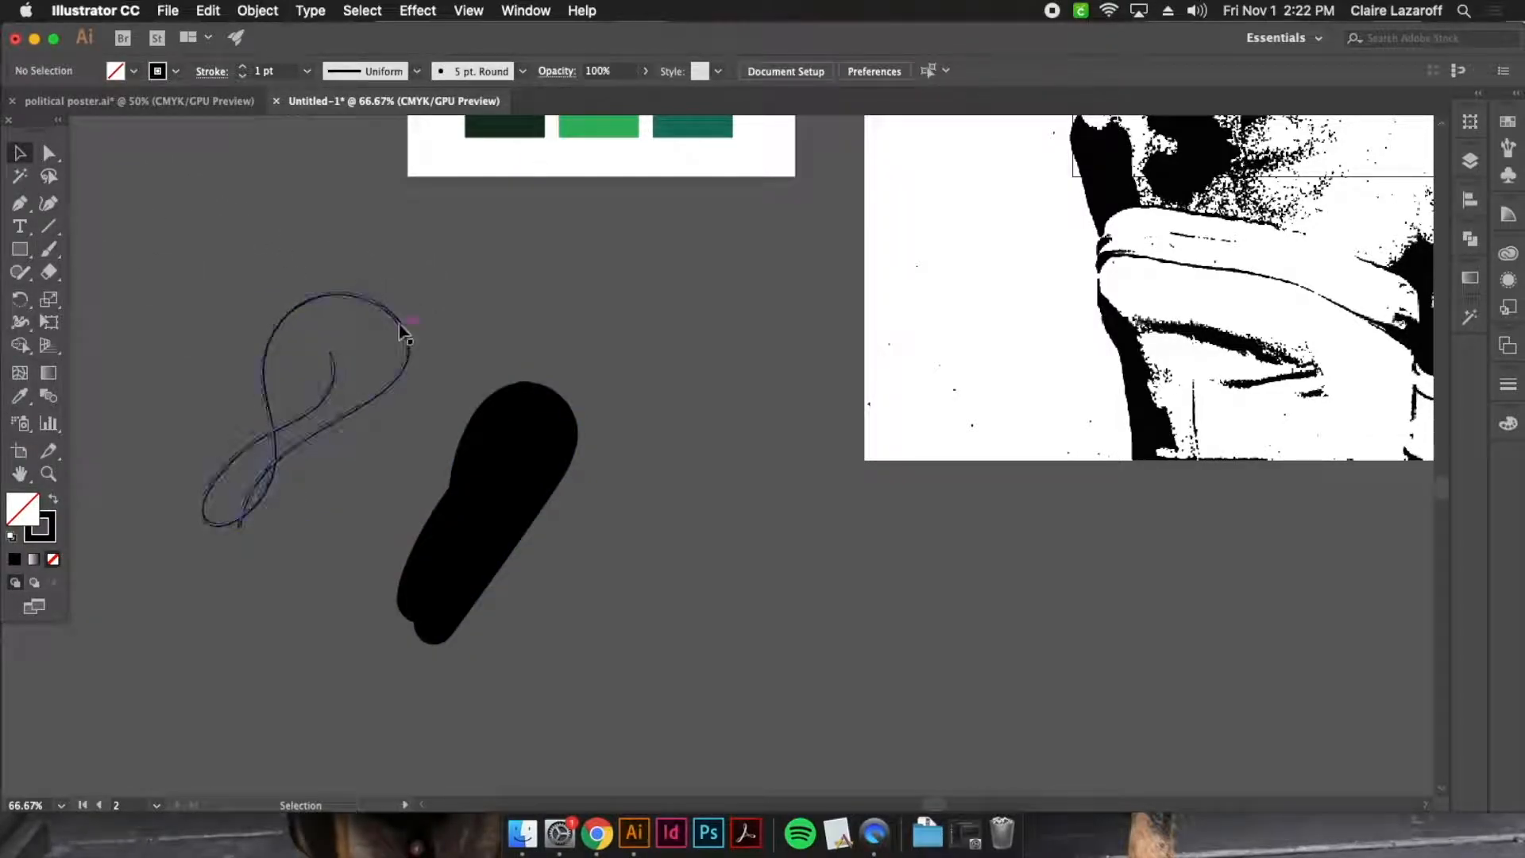
# Set the looping Paintbrush path's stroke weight to 11 pt
pyautogui.click(399, 326)
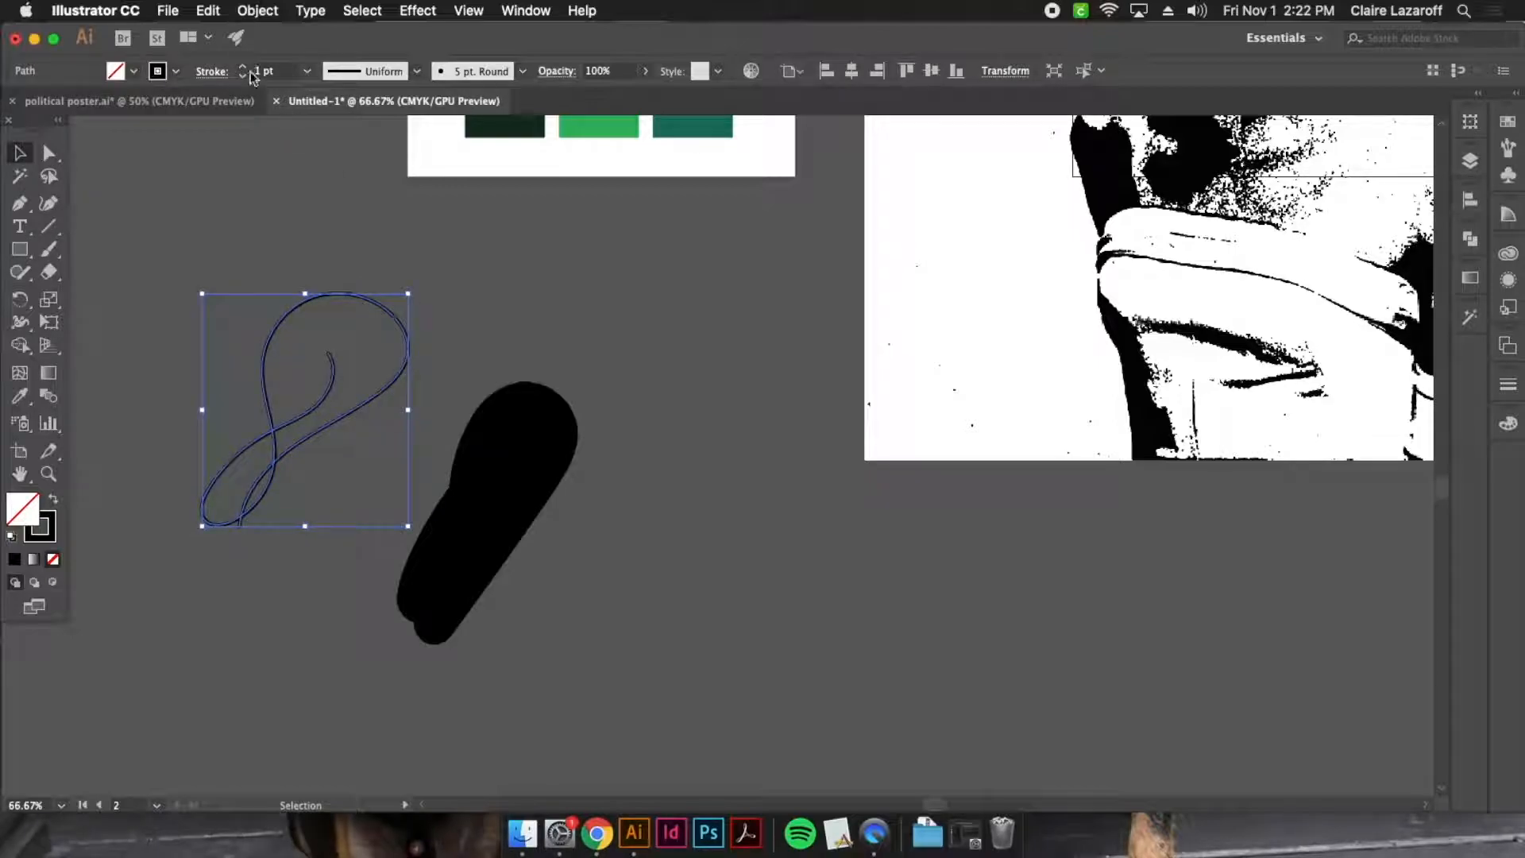
pyautogui.click(245, 69)
pyautogui.click(245, 69)
pyautogui.click(245, 68)
pyautogui.click(245, 68)
pyautogui.click(227, 314)
pyautogui.click(289, 451)
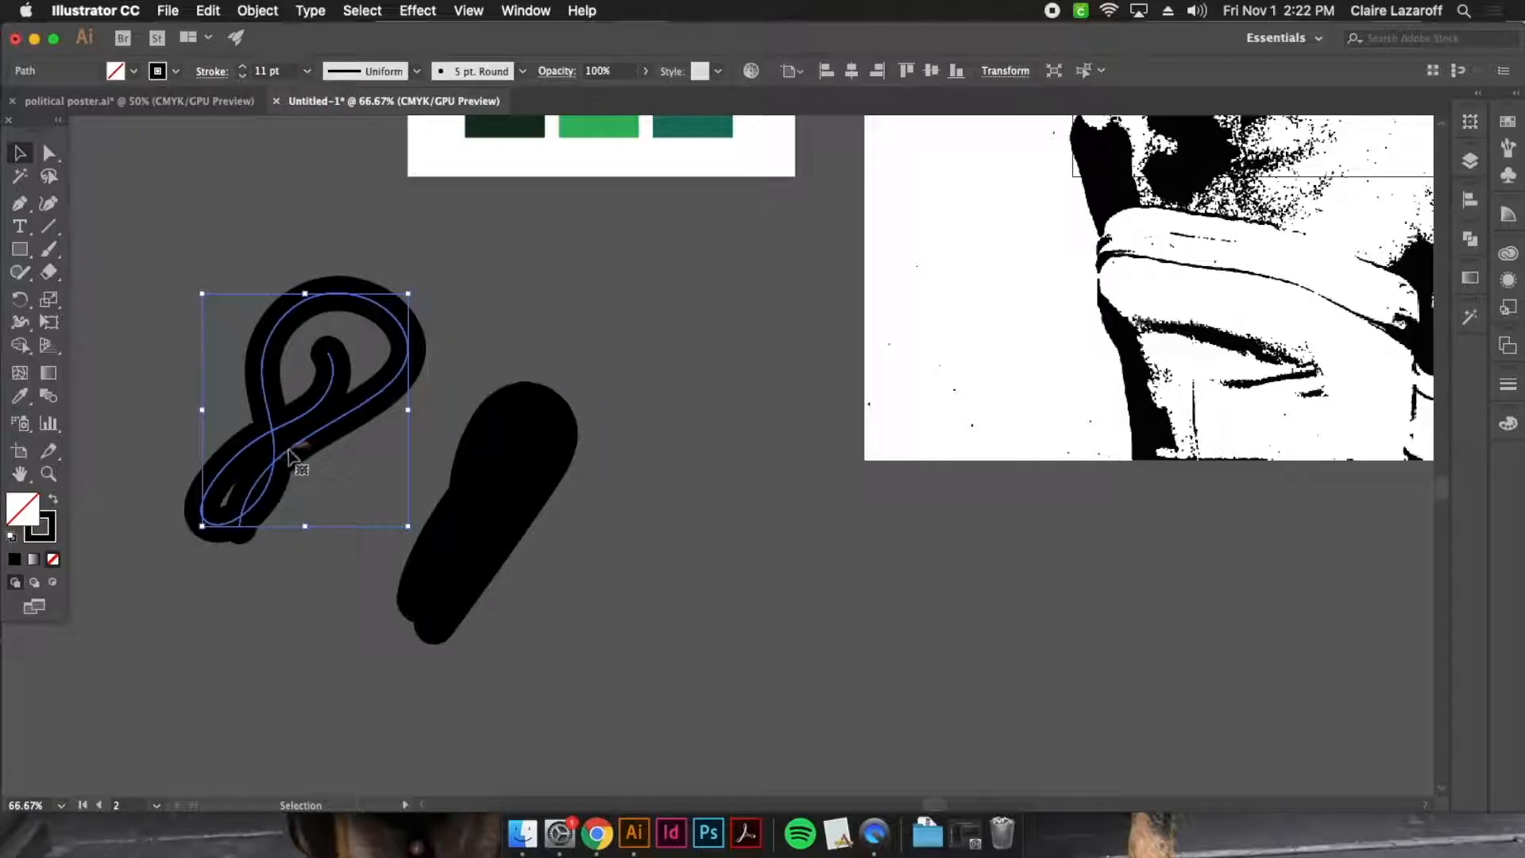
# Shift the looping path slightly down with Direct Selection and deselect it
pyautogui.click(46, 151)
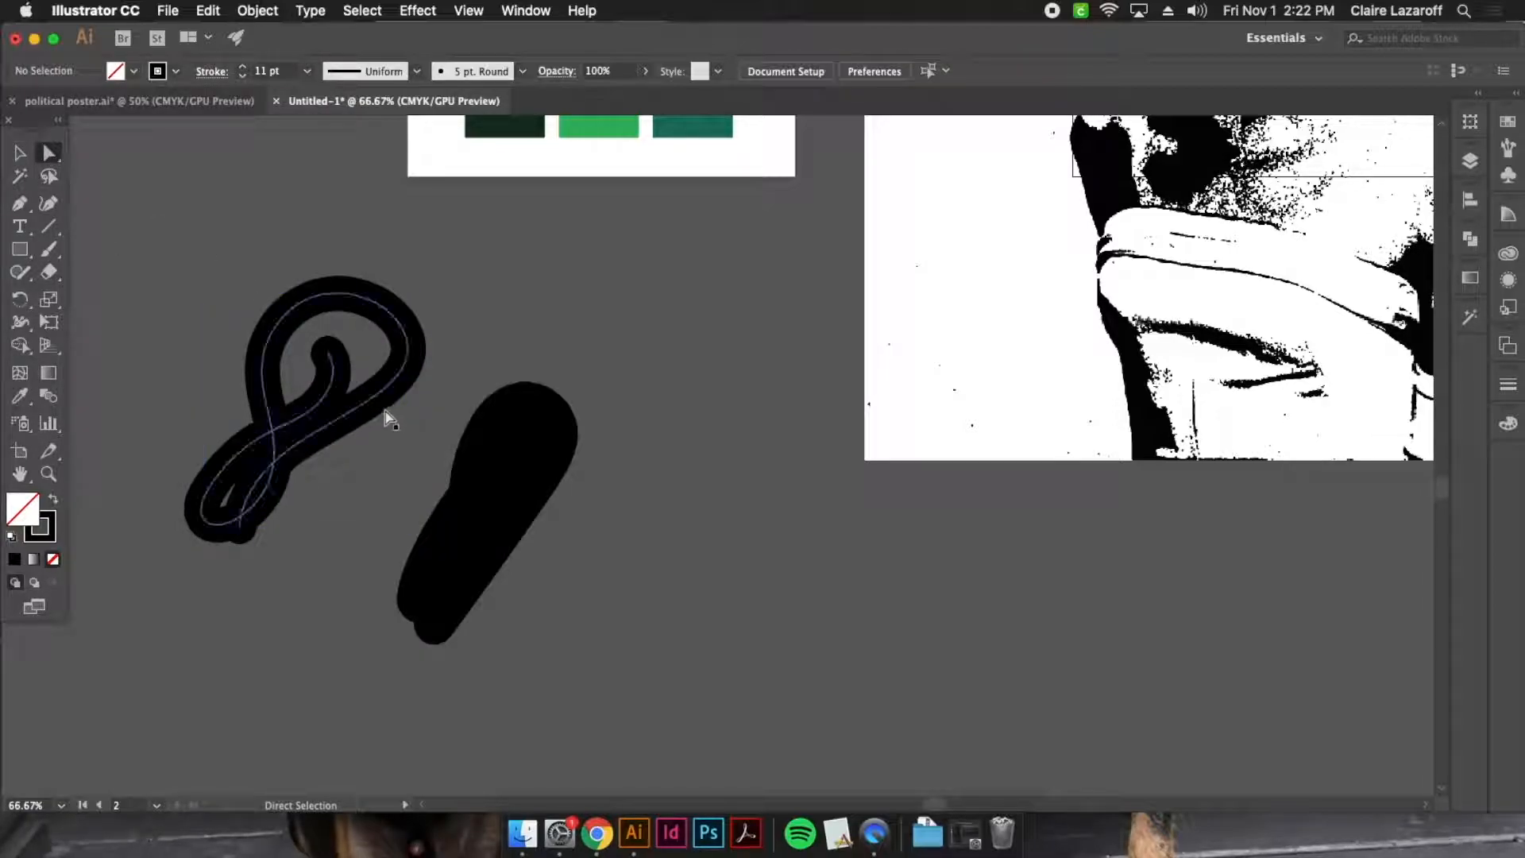
pyautogui.moveTo(384, 412); pyautogui.dragTo(355, 447)
pyautogui.click(15, 153)
pyautogui.click(177, 245)
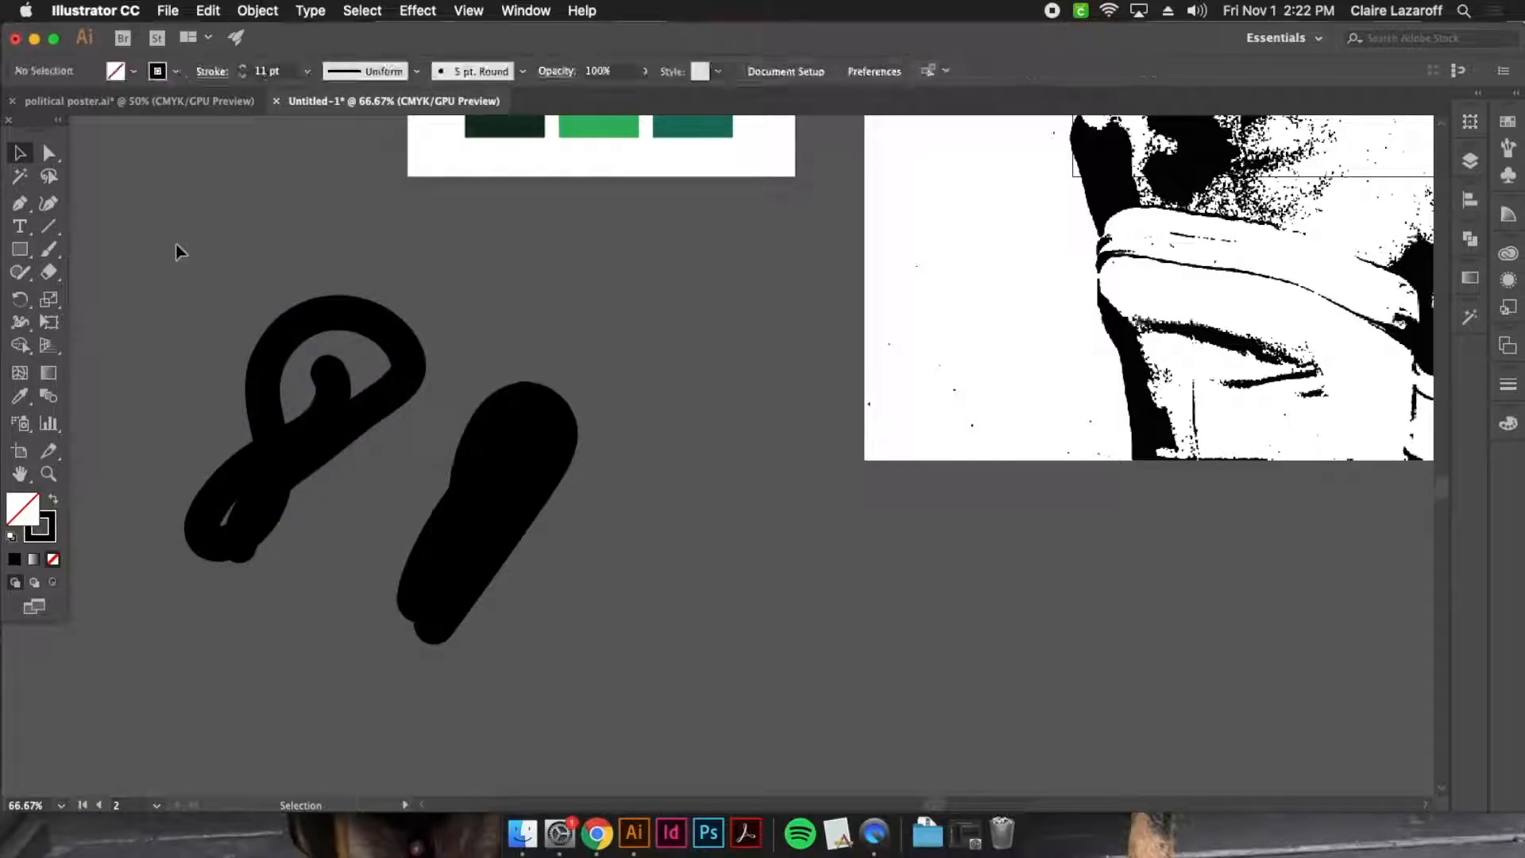
# Delete both the looping Paintbrush path and the blob stroke from the empty canvas
pyautogui.press('super+a')
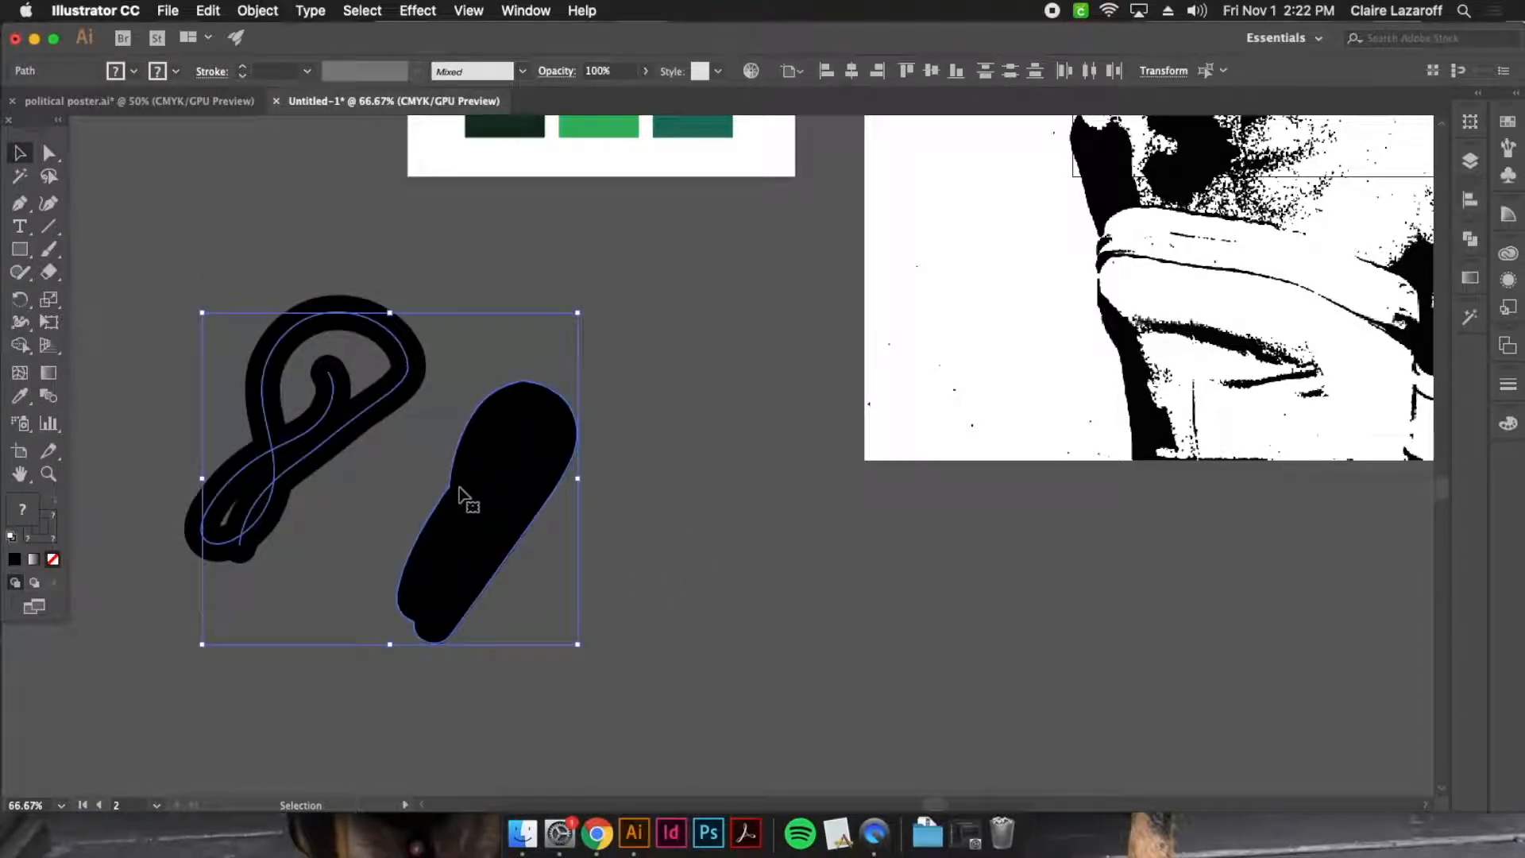
pyautogui.click(387, 480)
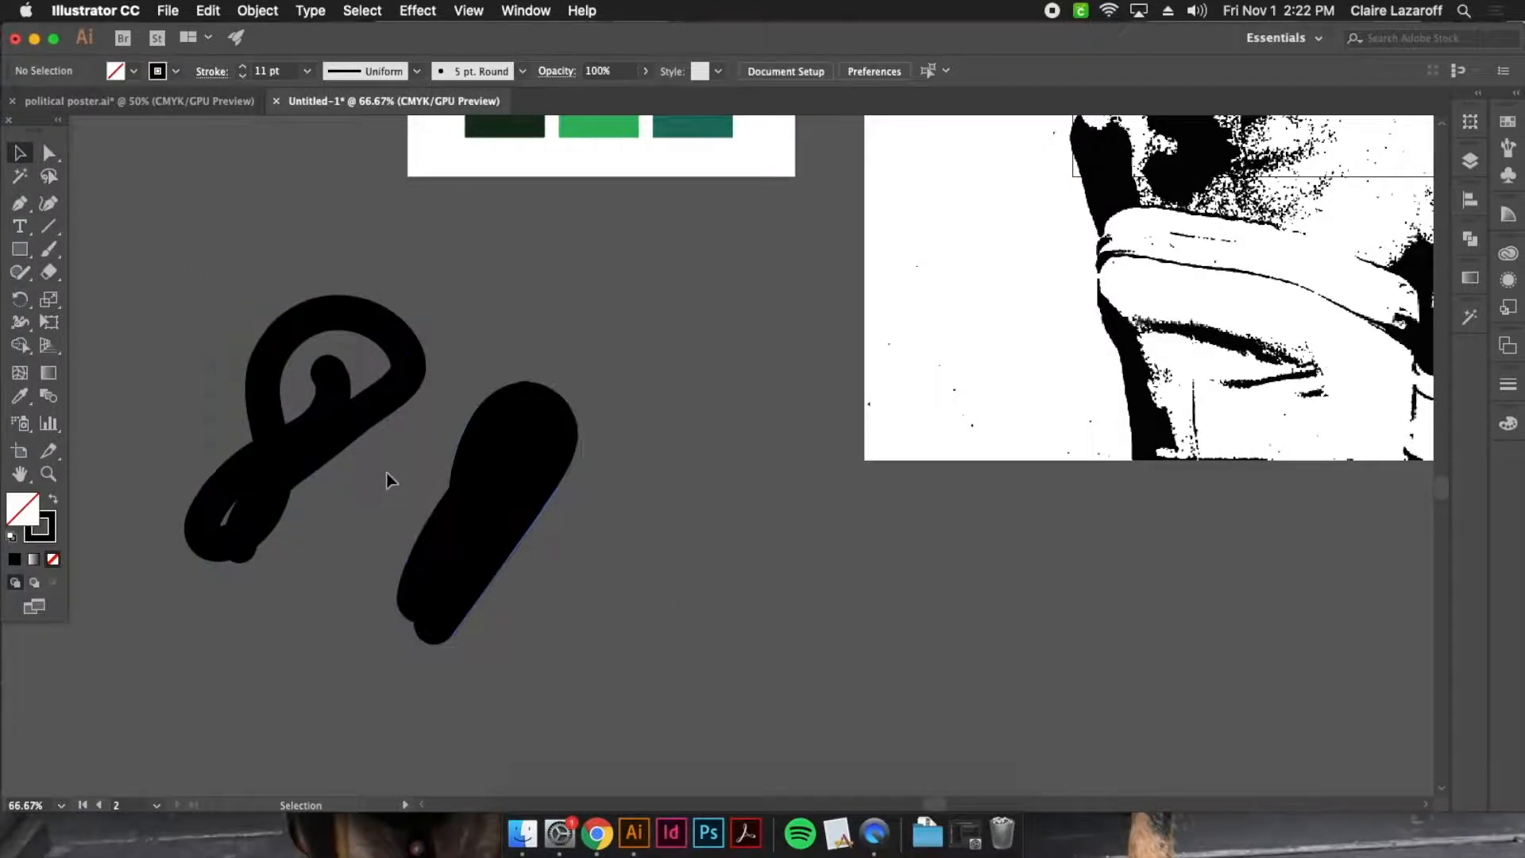
pyautogui.press('super+a')
pyautogui.press('Delete')
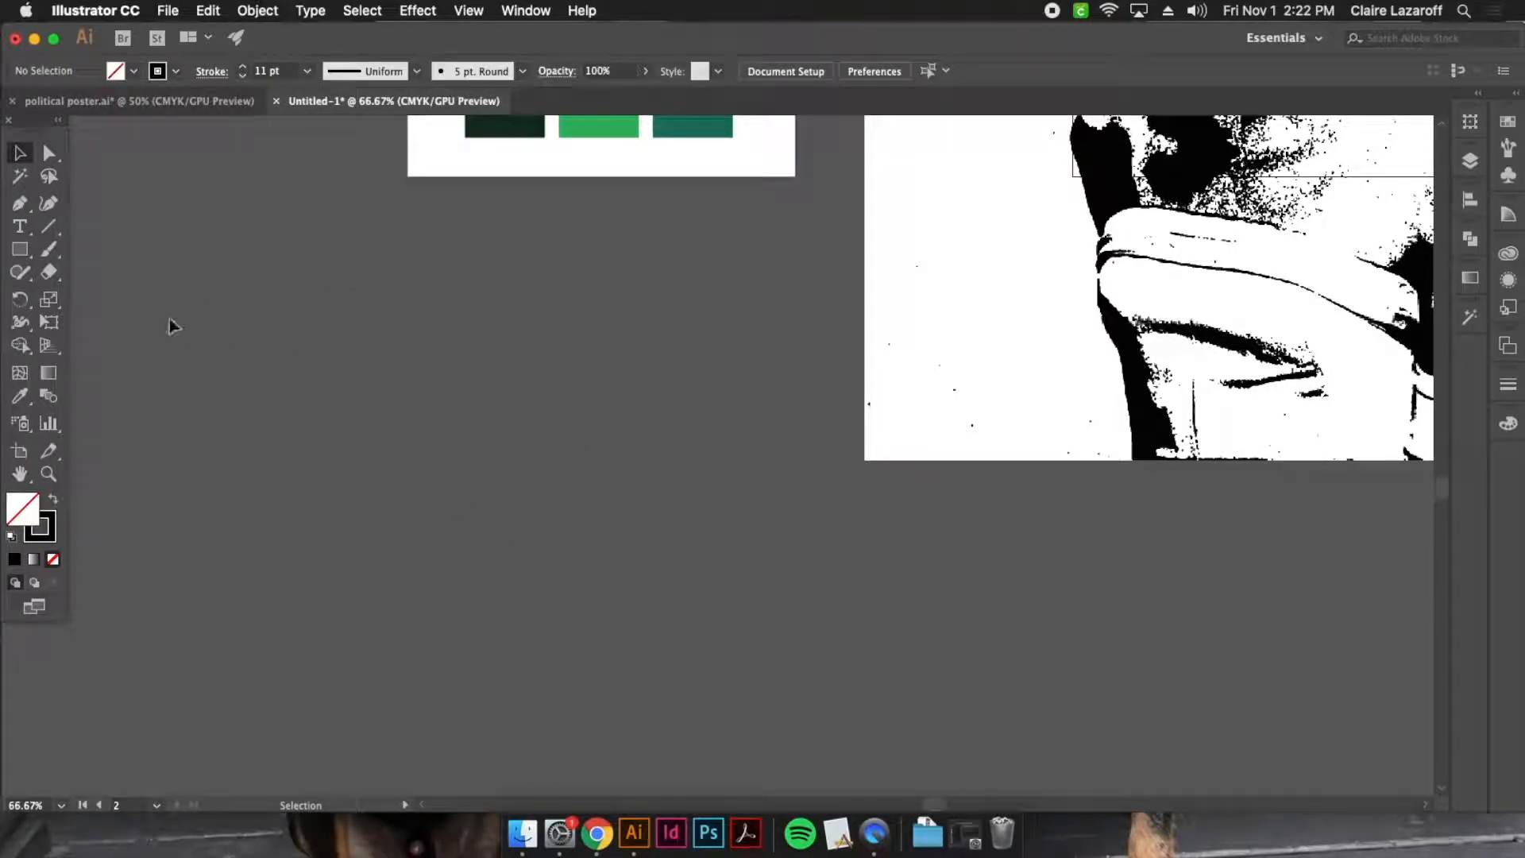
# Set the Blob Brush to a size of 72 pt, an angle of -32° and a roundness of 41%
pyautogui.click(50, 253)
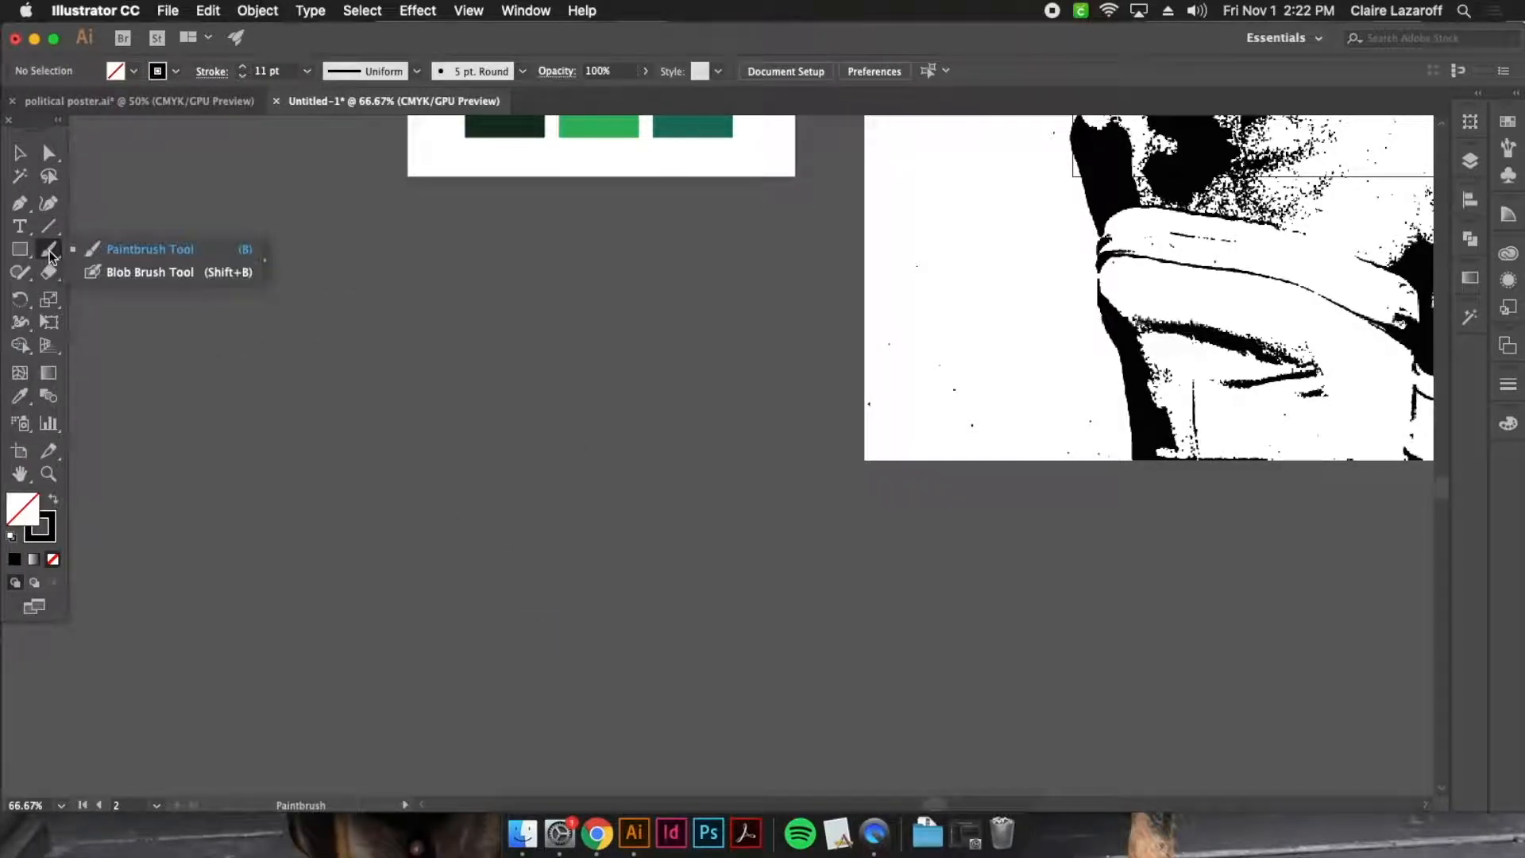
pyautogui.click(142, 278)
pyautogui.press('space')
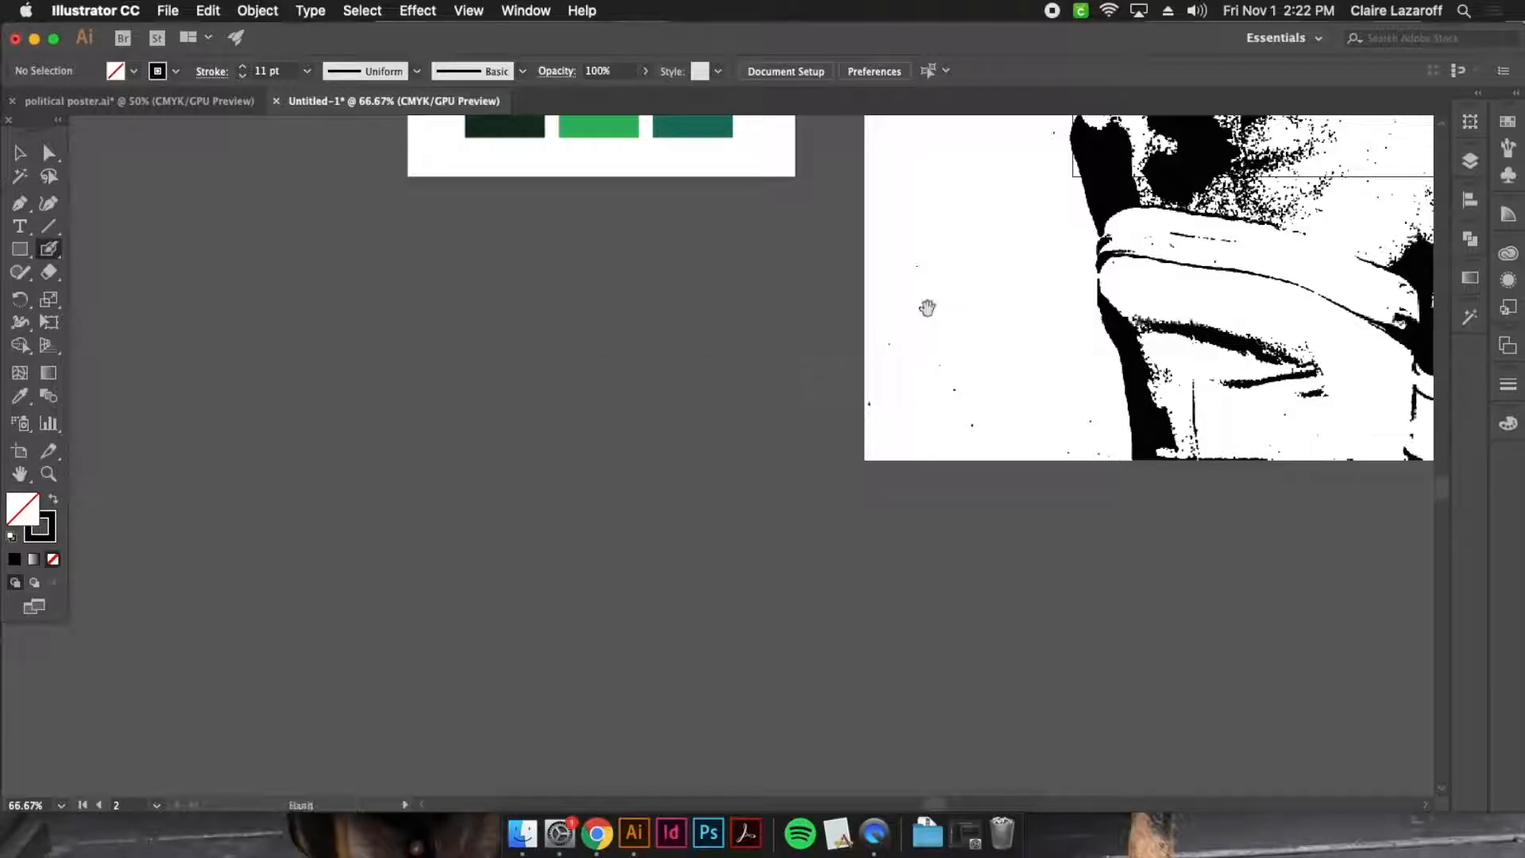
pyautogui.moveTo(1003, 275); pyautogui.dragTo(565, 532)
pyautogui.moveTo(782, 367); pyautogui.dragTo(541, 496)
pyautogui.moveTo(636, 350)
pyautogui.mouseDown()
pyautogui.moveTo(696, 563)
pyautogui.moveTo(763, 478)
pyautogui.mouseUp()
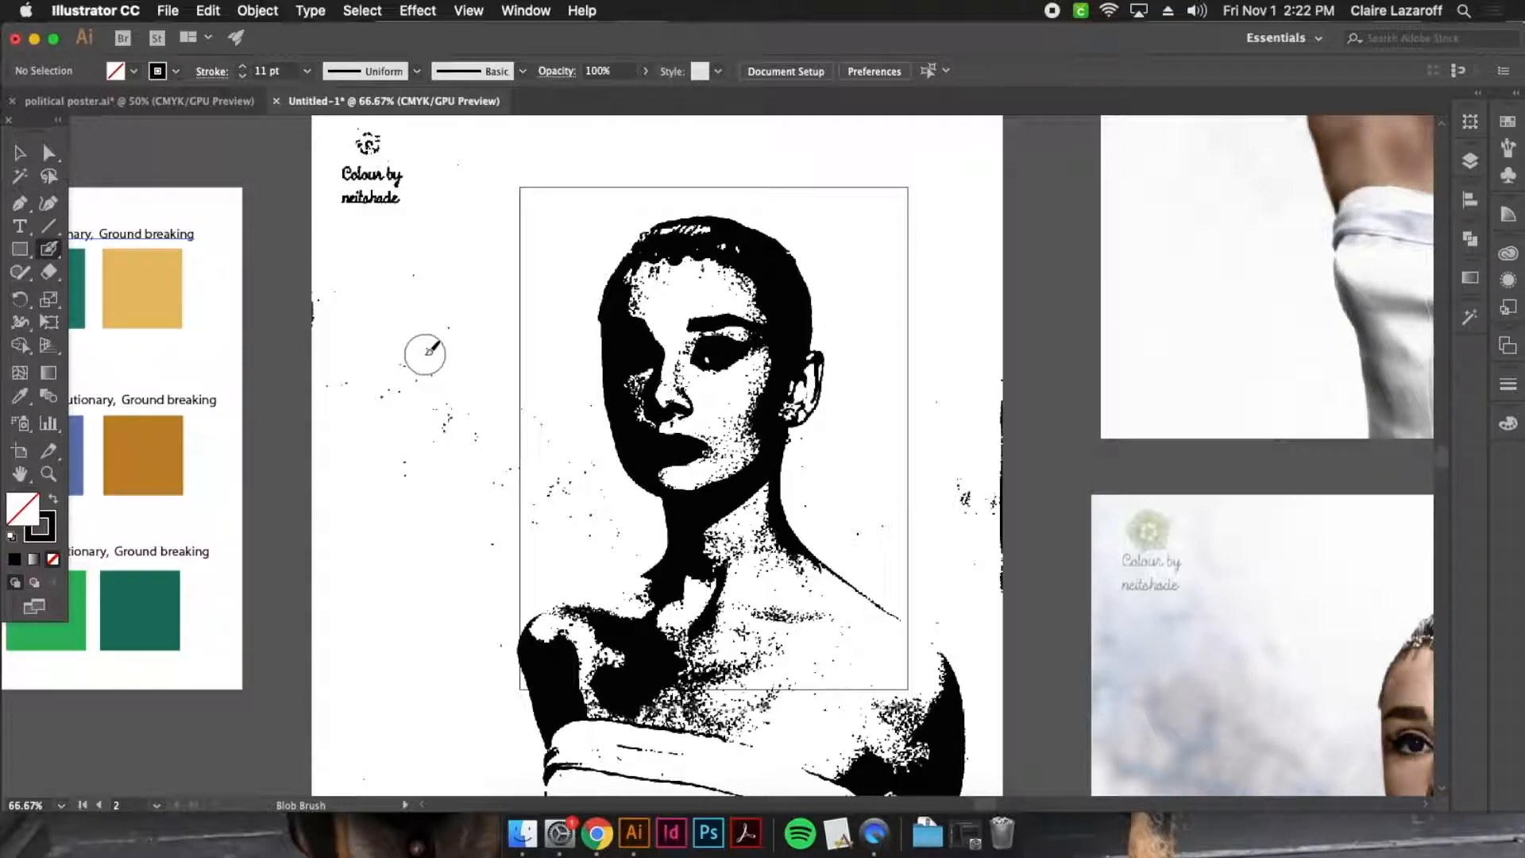
pyautogui.doubleClick(48, 251)
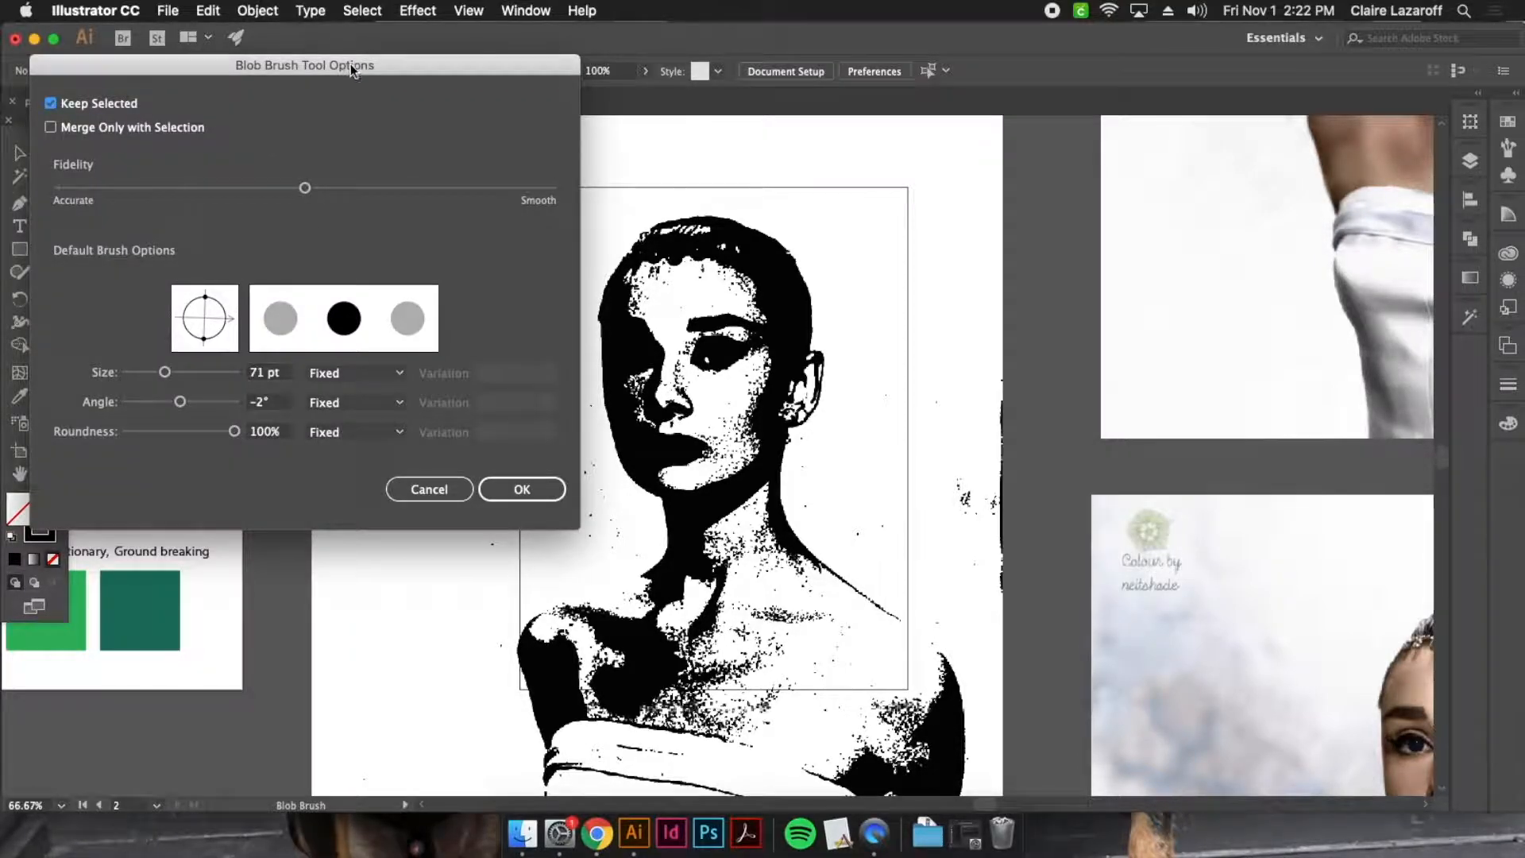
pyautogui.moveTo(350, 70); pyautogui.dragTo(540, 140)
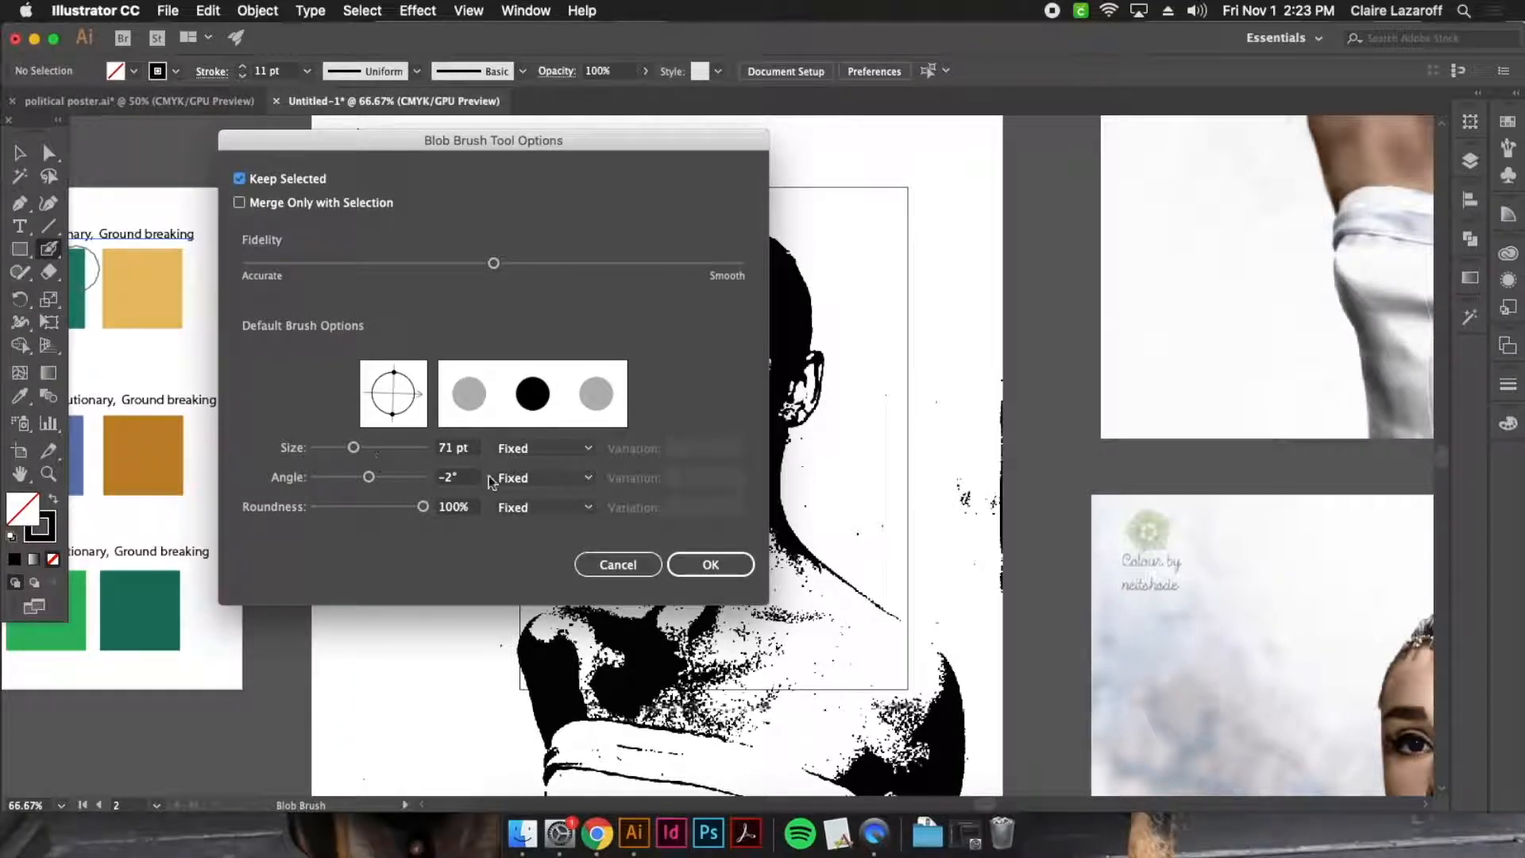
pyautogui.moveTo(396, 375); pyautogui.dragTo(416, 395)
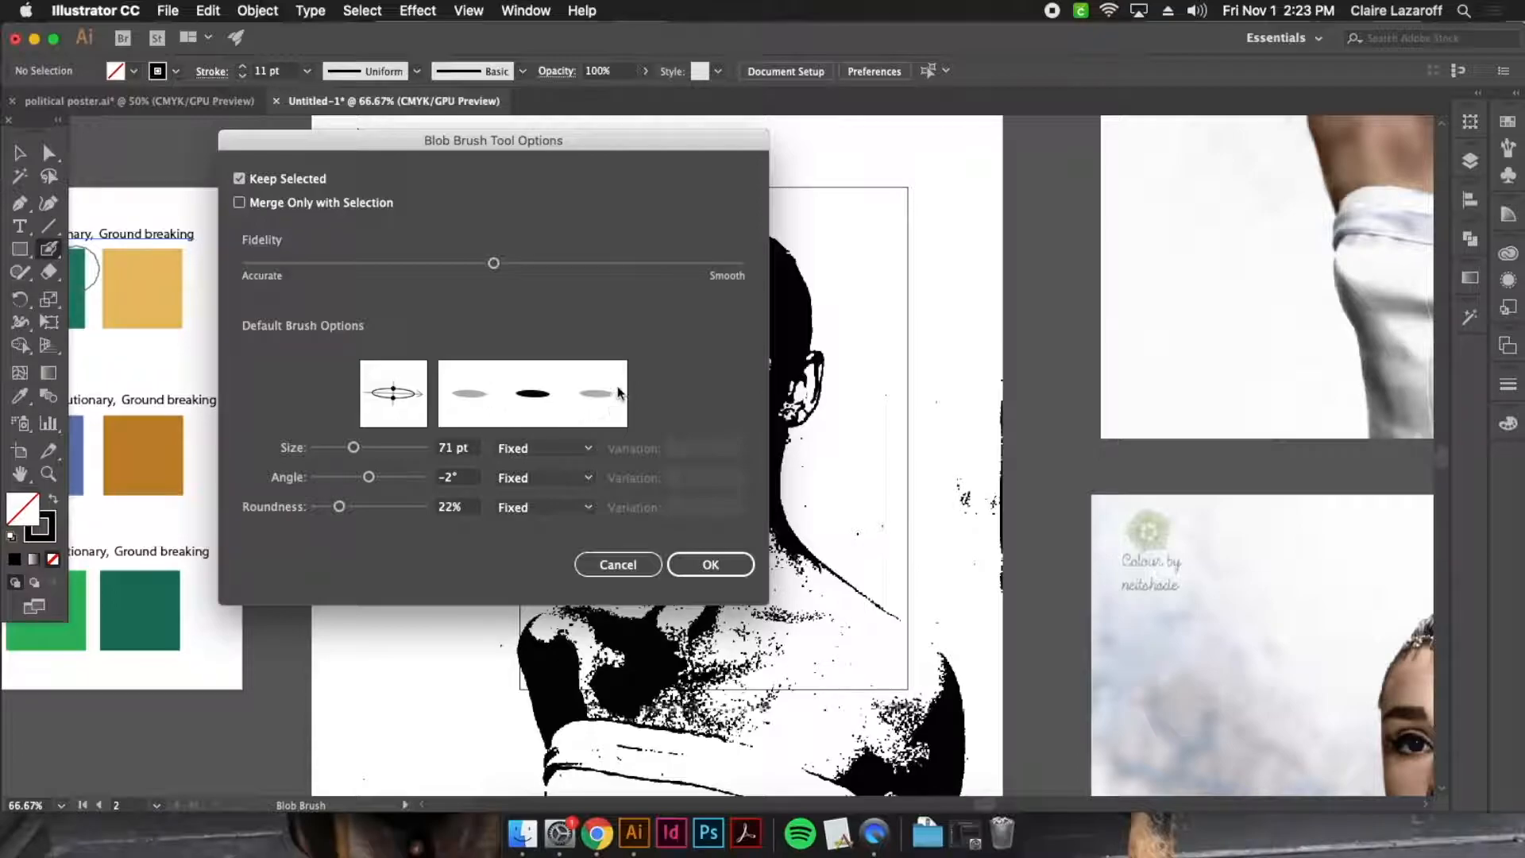
pyautogui.moveTo(355, 449)
pyautogui.mouseDown()
pyautogui.moveTo(389, 478)
pyautogui.moveTo(355, 475)
pyautogui.moveTo(327, 507)
pyautogui.moveTo(466, 509)
pyautogui.moveTo(274, 505)
pyautogui.moveTo(361, 508)
pyautogui.moveTo(362, 479)
pyautogui.mouseUp()
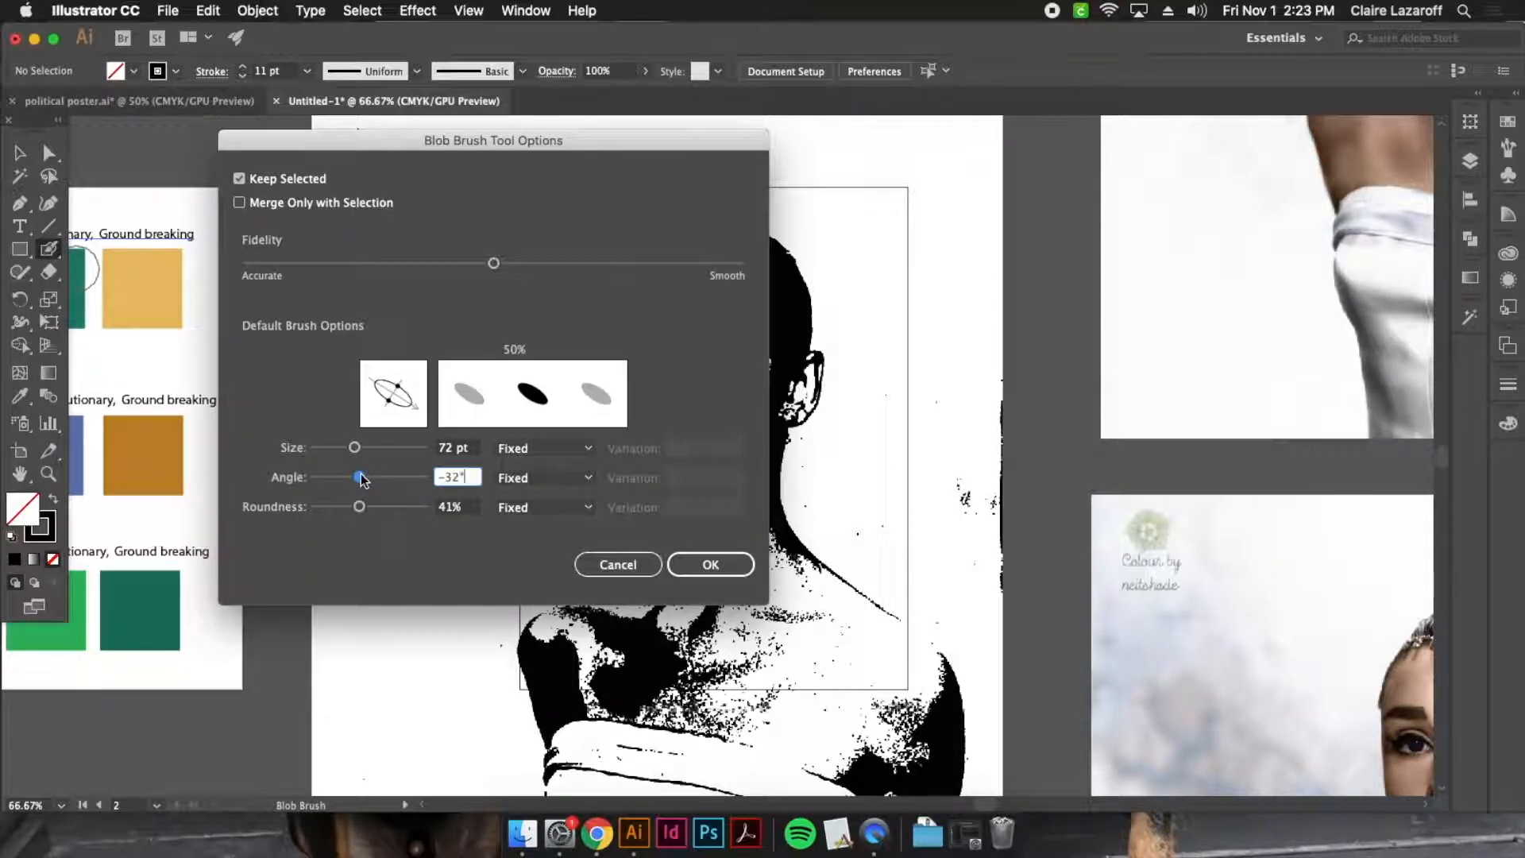
pyautogui.click(711, 564)
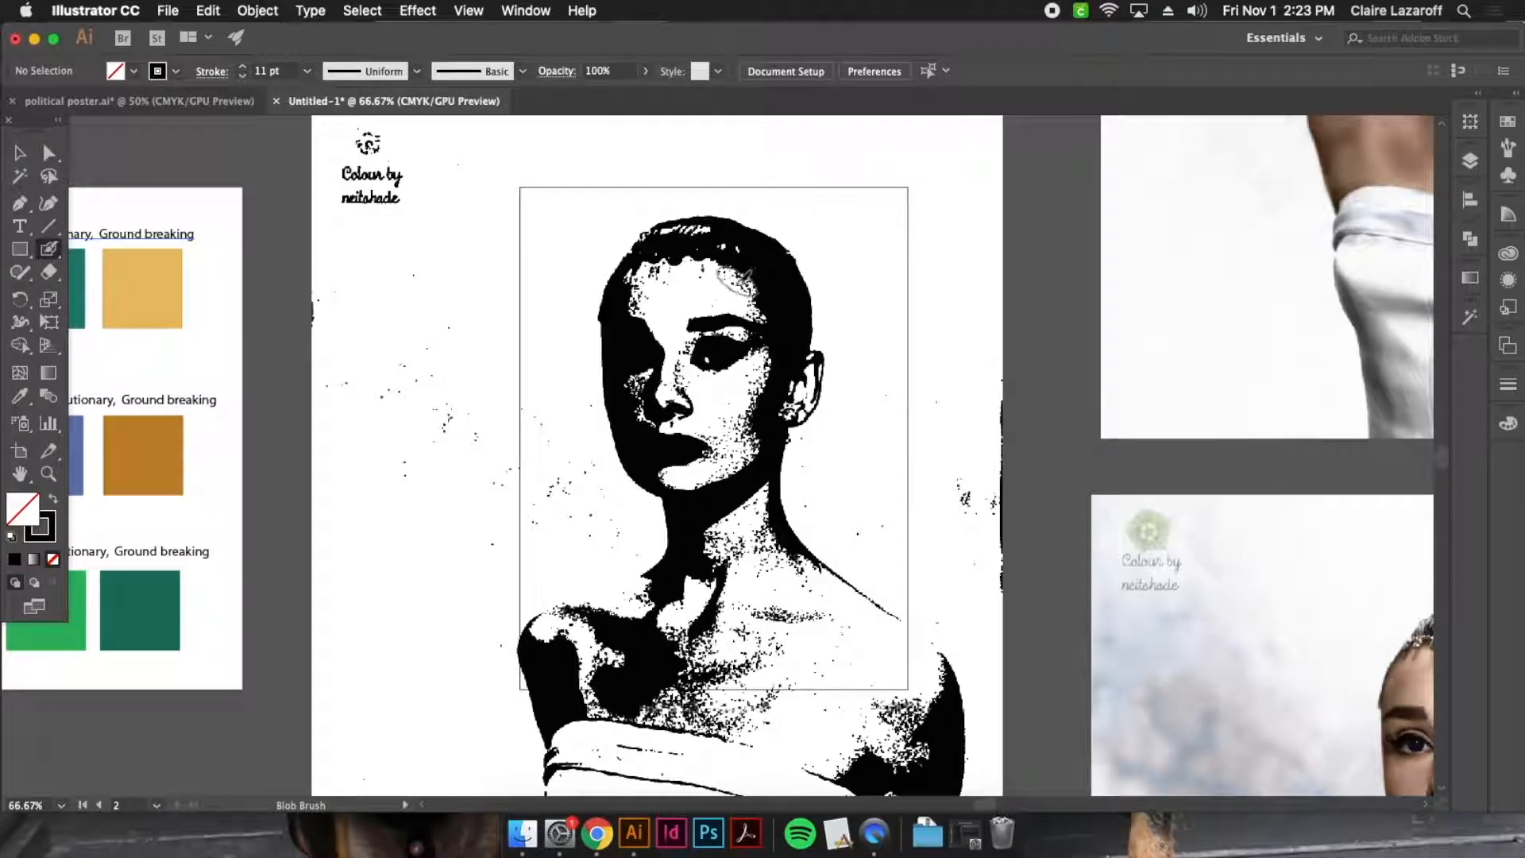
# Sample the bright green middle swatch of the Audrey Hepburn palette as the fill colour
pyautogui.click(23, 395)
pyautogui.moveTo(274, 623); pyautogui.dragTo(521, 636)
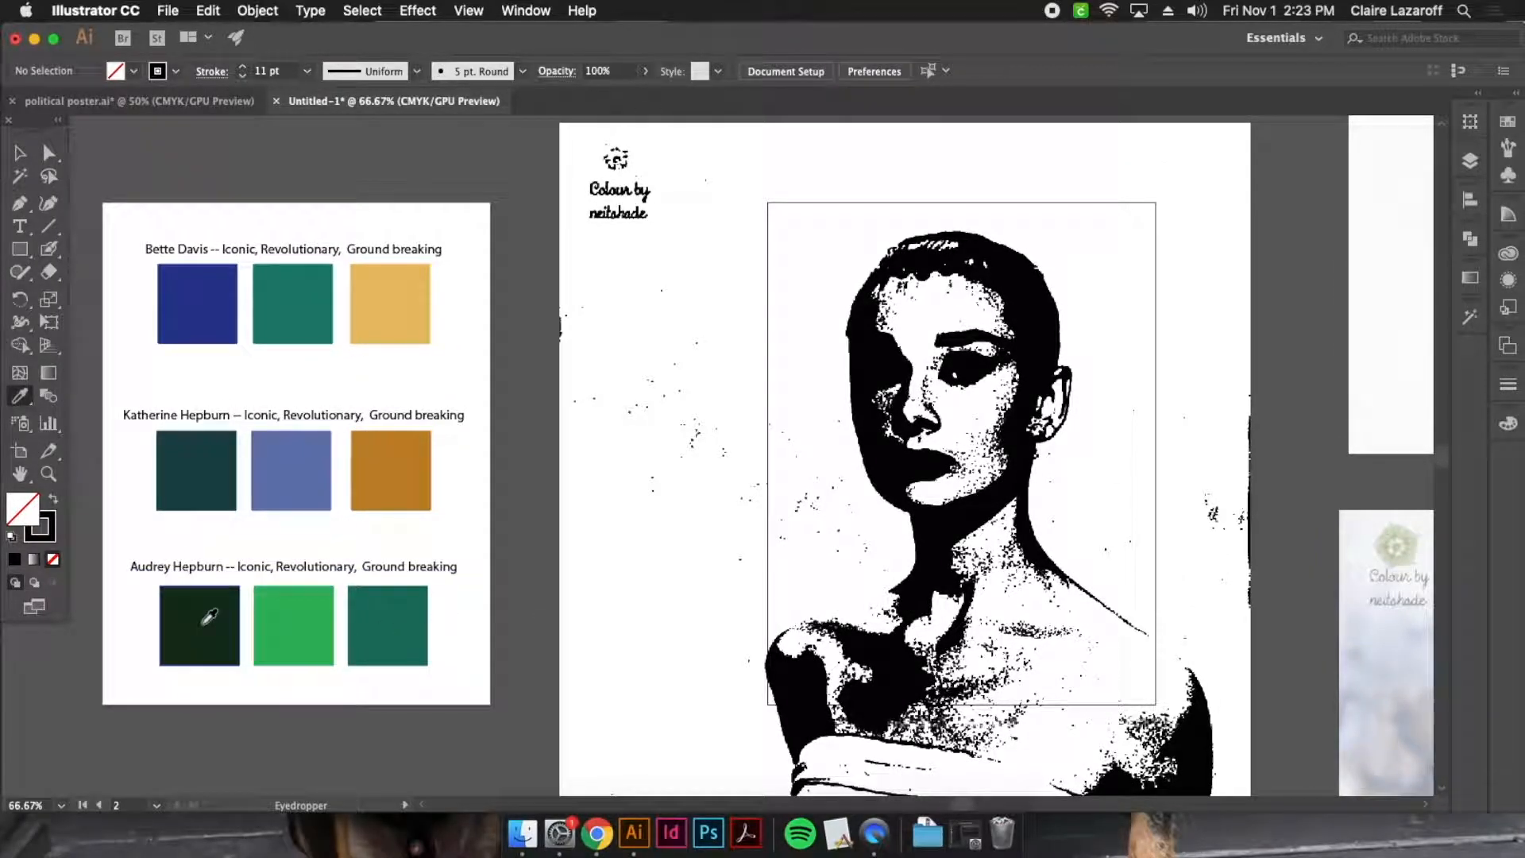
pyautogui.click(297, 601)
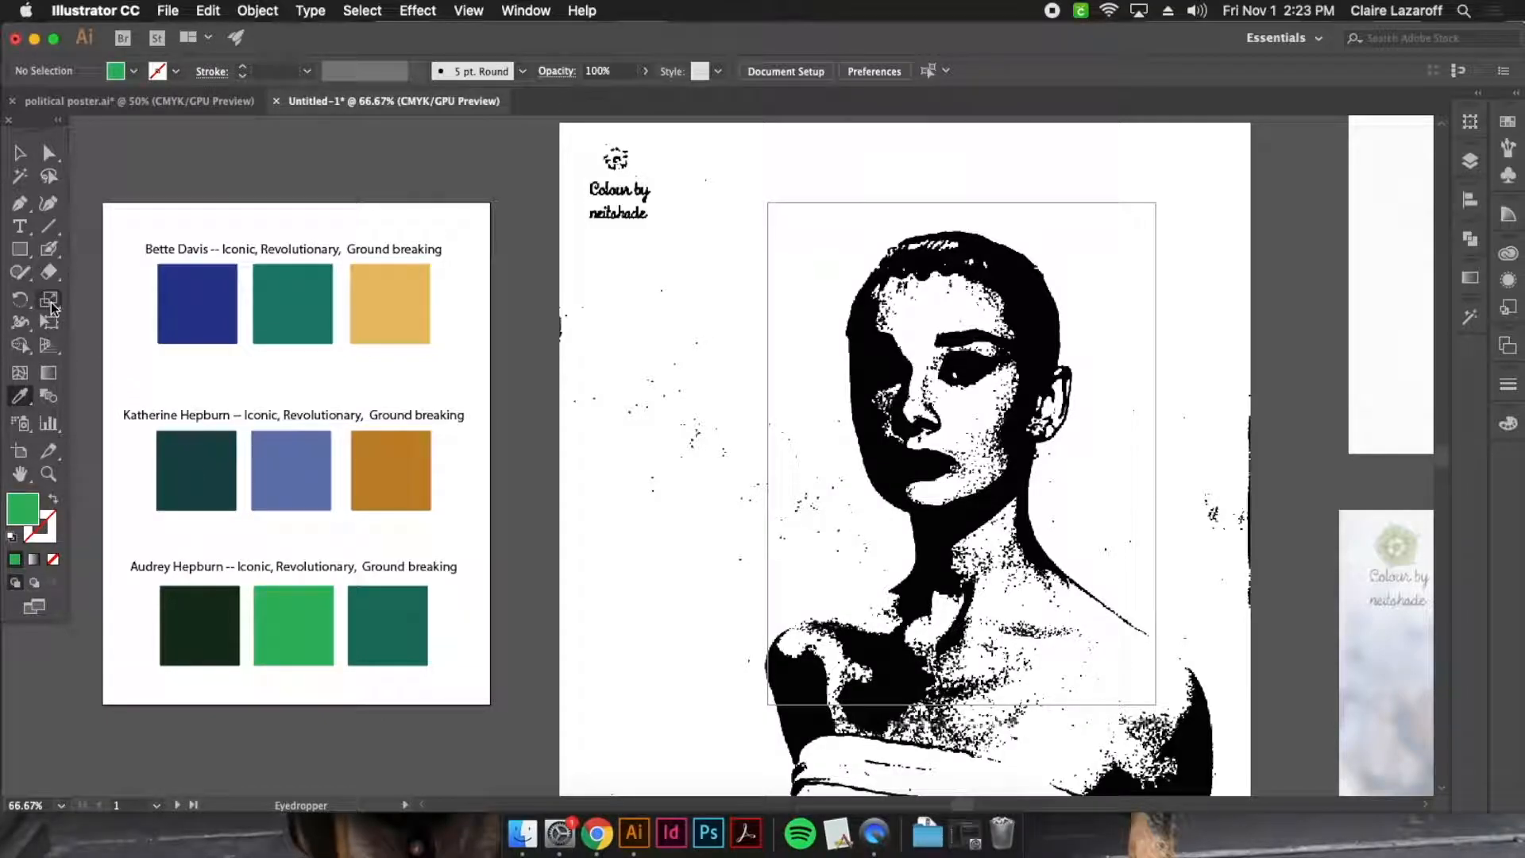
# Paint green over the portrait's hair with the Blob Brush, from above the ear across the top of the hairline
pyautogui.click(48, 251)
pyautogui.moveTo(940, 375)
pyautogui.mouseDown()
pyautogui.moveTo(688, 469)
pyautogui.moveTo(641, 444)
pyautogui.mouseUp()
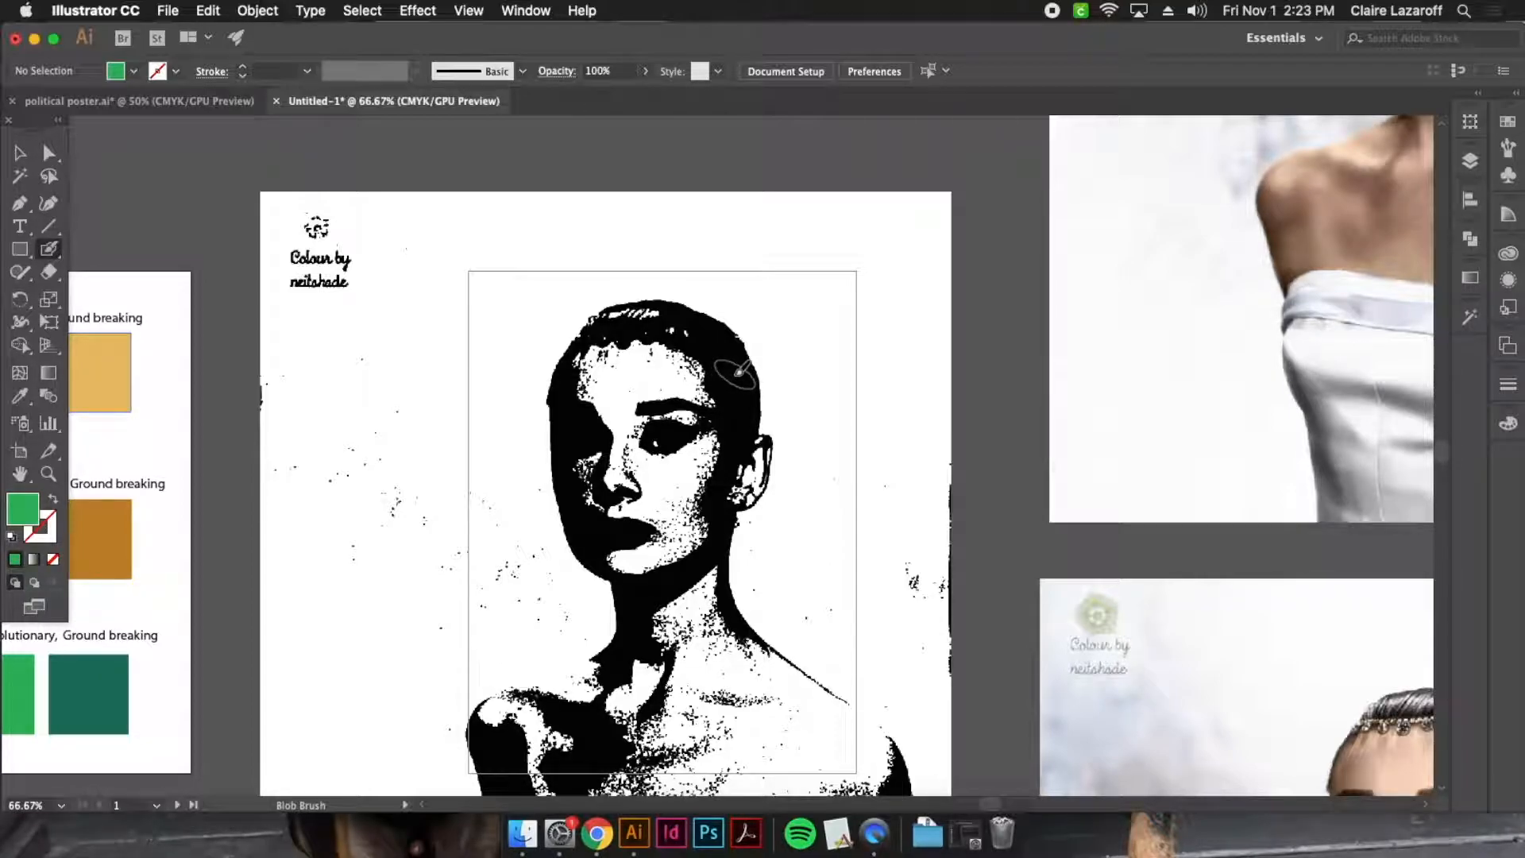
pyautogui.moveTo(739, 409); pyautogui.dragTo(742, 414)
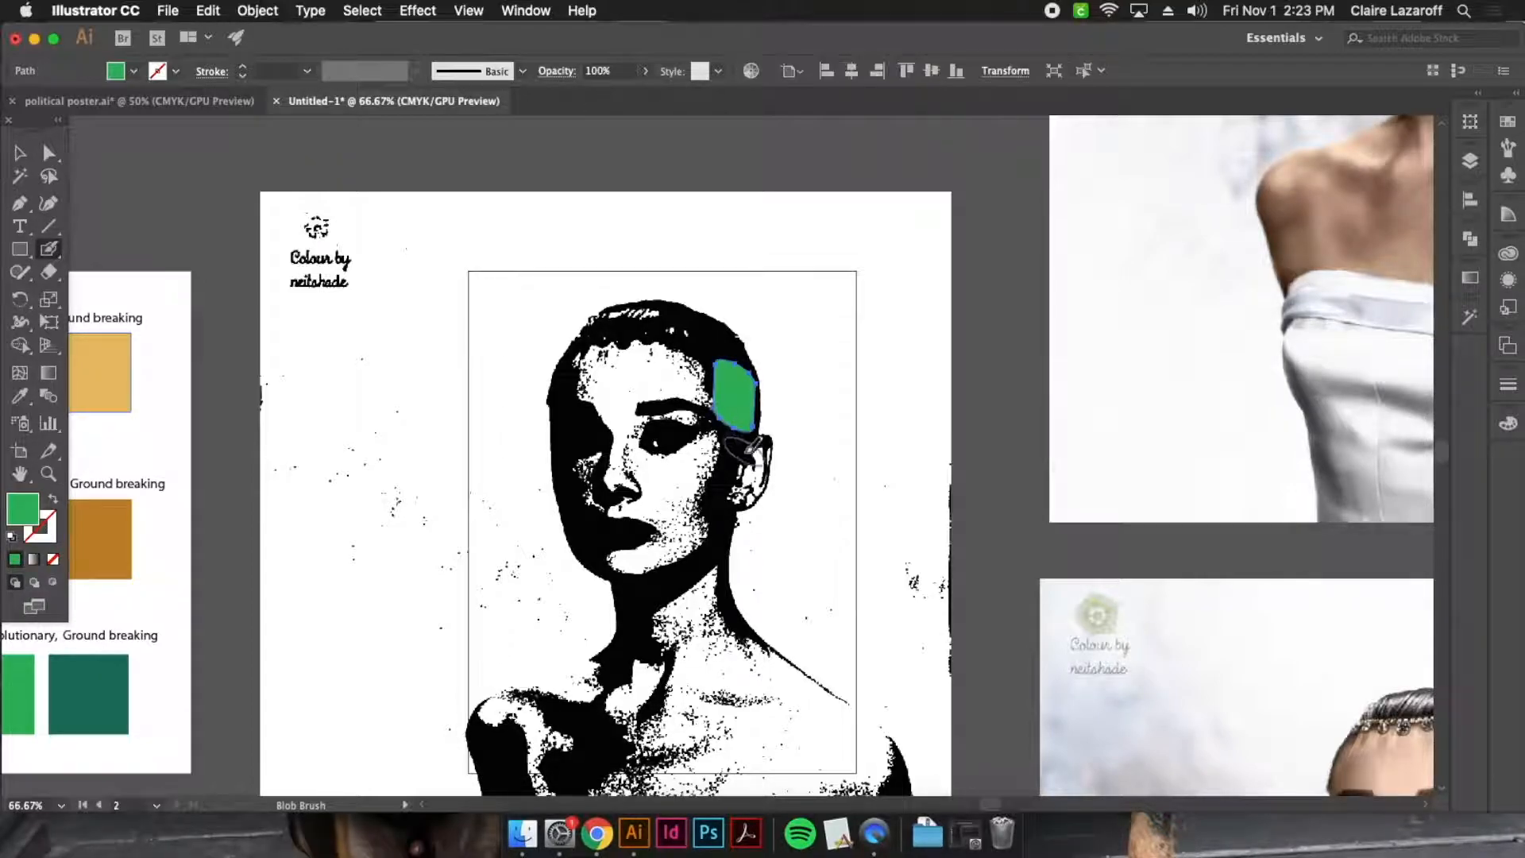
pyautogui.press('super+equal')
pyautogui.press('super+equal')
pyautogui.press('super+equal')
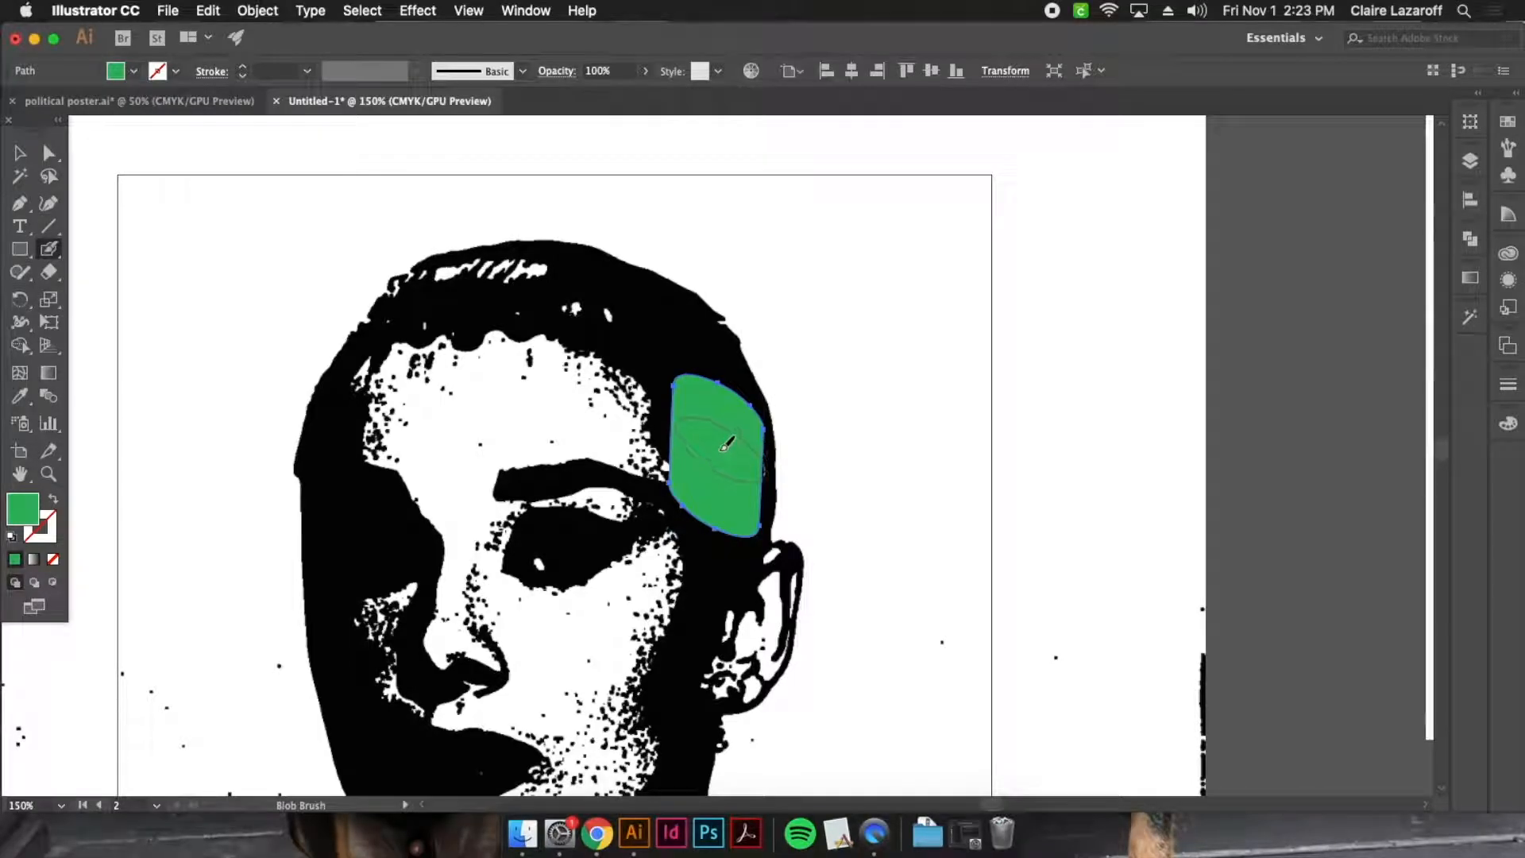
pyautogui.moveTo(705, 465)
pyautogui.mouseDown()
pyautogui.moveTo(687, 384)
pyautogui.moveTo(565, 286)
pyautogui.moveTo(476, 243)
pyautogui.moveTo(445, 254)
pyautogui.moveTo(394, 238)
pyautogui.moveTo(355, 265)
pyautogui.moveTo(429, 195)
pyautogui.moveTo(521, 211)
pyautogui.moveTo(613, 255)
pyautogui.moveTo(722, 351)
pyautogui.mouseUp()
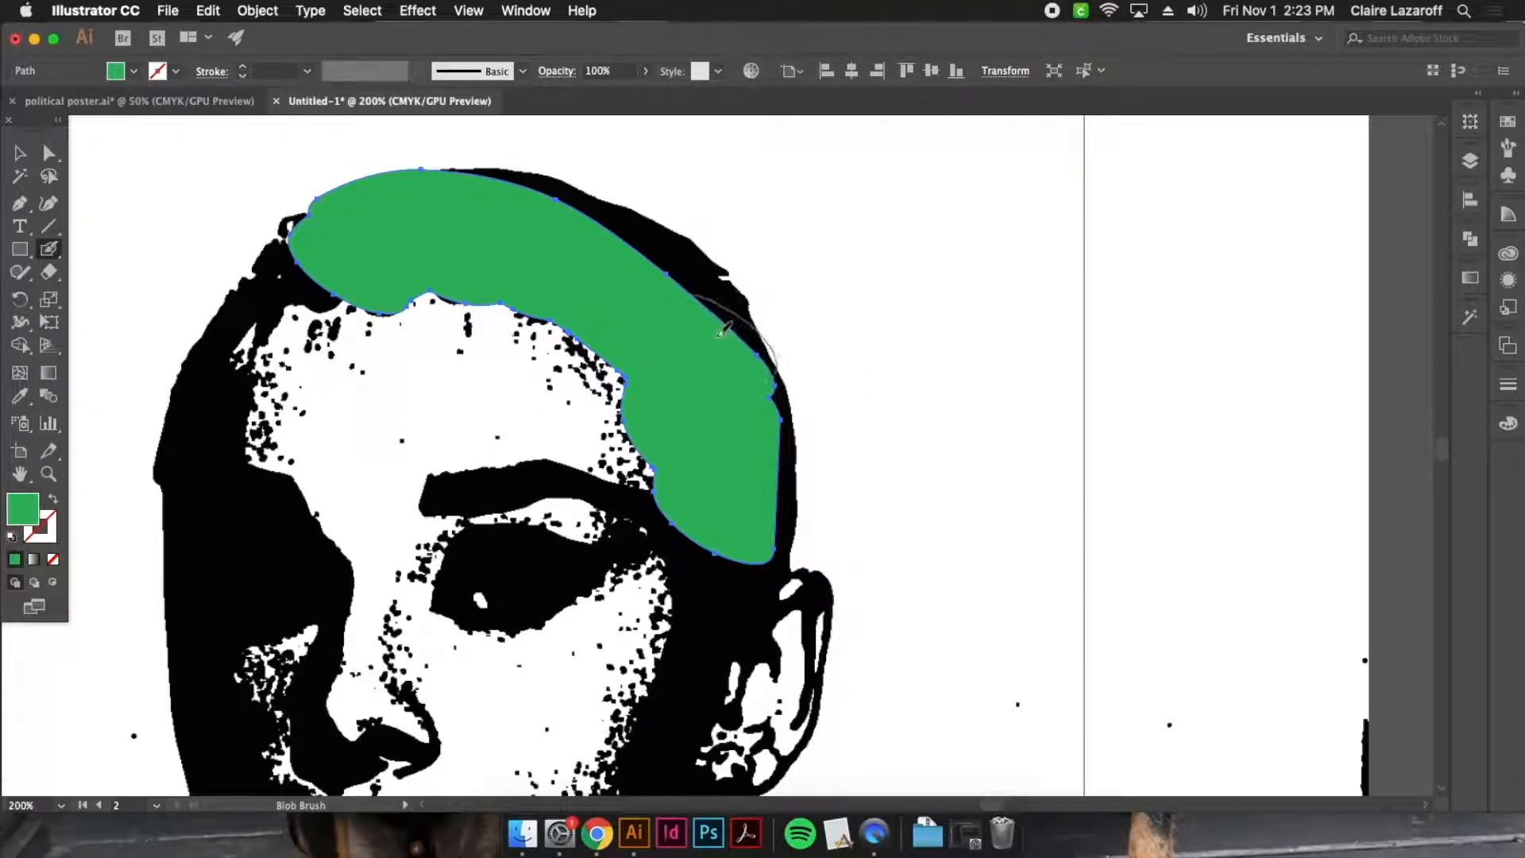
# Shrink the Blob Brush and extend the green over the outer edge of the hair, from the crown down past the temple to the ear
pyautogui.press('[')
pyautogui.press('[')
pyautogui.press('[')
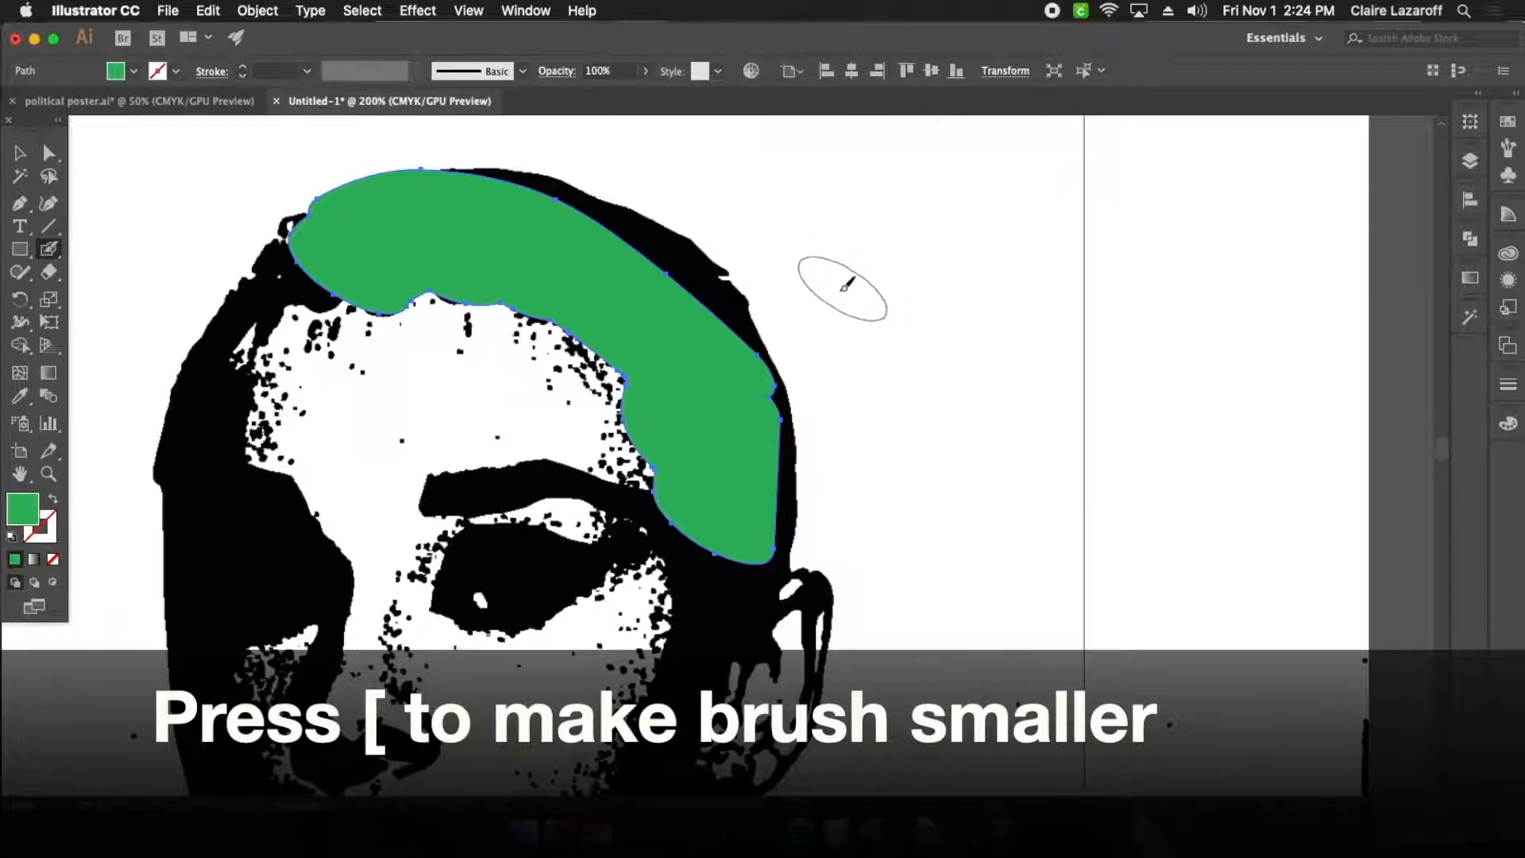
pyautogui.press('[')
pyautogui.press('[')
pyautogui.moveTo(722, 289); pyautogui.dragTo(739, 322)
pyautogui.moveTo(770, 386)
pyautogui.mouseDown()
pyautogui.moveTo(788, 508)
pyautogui.moveTo(776, 548)
pyautogui.moveTo(733, 586)
pyautogui.moveTo(749, 640)
pyautogui.mouseUp()
pyautogui.moveTo(729, 274)
pyautogui.mouseDown()
pyautogui.moveTo(707, 313)
pyautogui.moveTo(691, 262)
pyautogui.mouseUp()
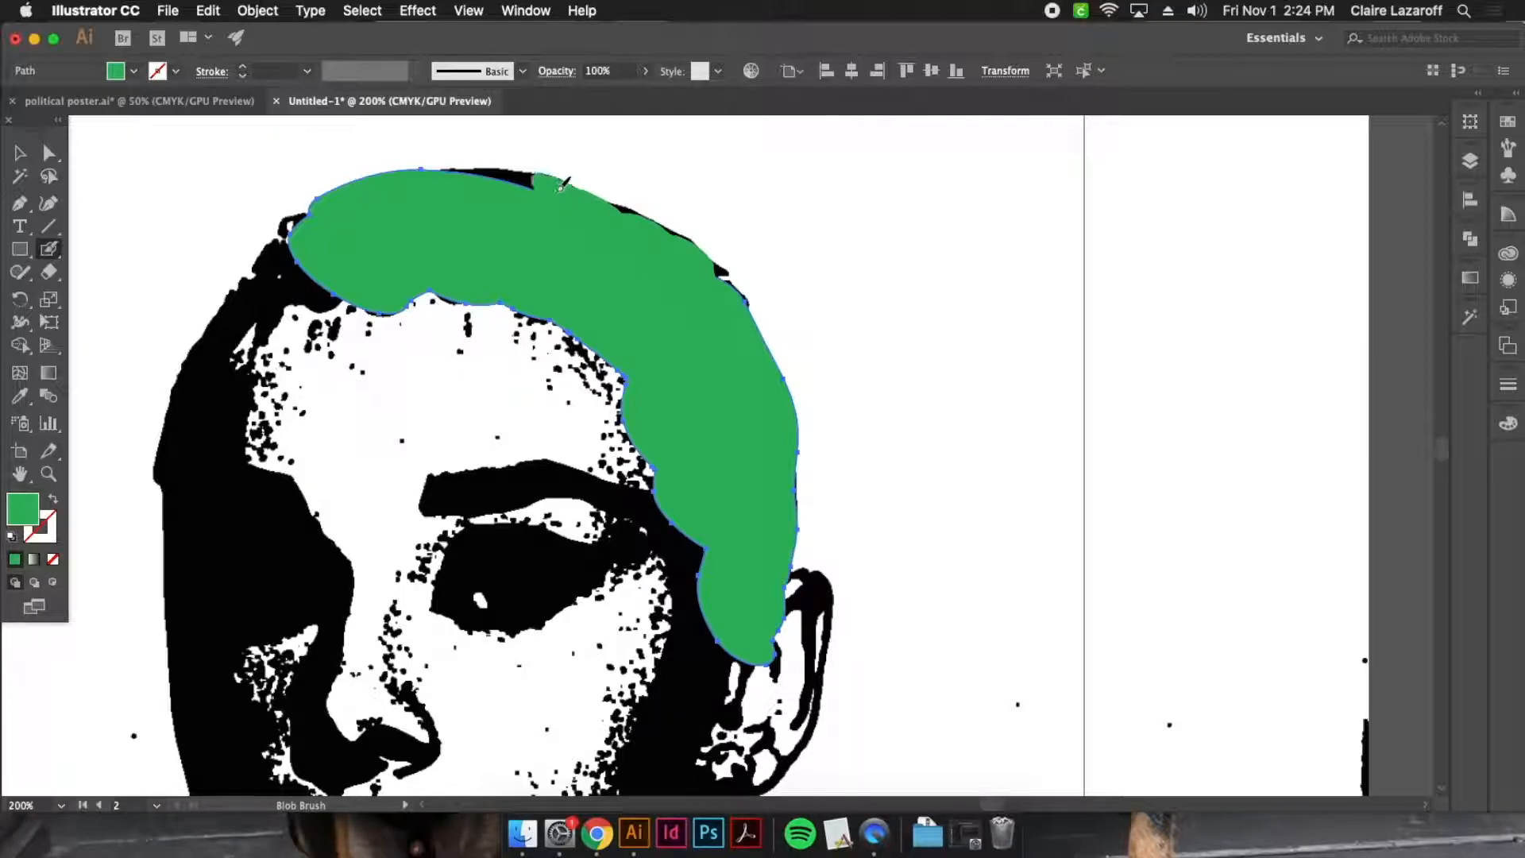
# Paint green over the hair on the far side of the head and down the shadowed side of the face
pyautogui.hscroll(-5, 381, 227)
pyautogui.scroll(-2, 381, 226)
pyautogui.moveTo(441, 216)
pyautogui.mouseDown()
pyautogui.moveTo(393, 269)
pyautogui.moveTo(340, 408)
pyautogui.moveTo(407, 298)
pyautogui.moveTo(389, 664)
pyautogui.moveTo(393, 504)
pyautogui.mouseUp()
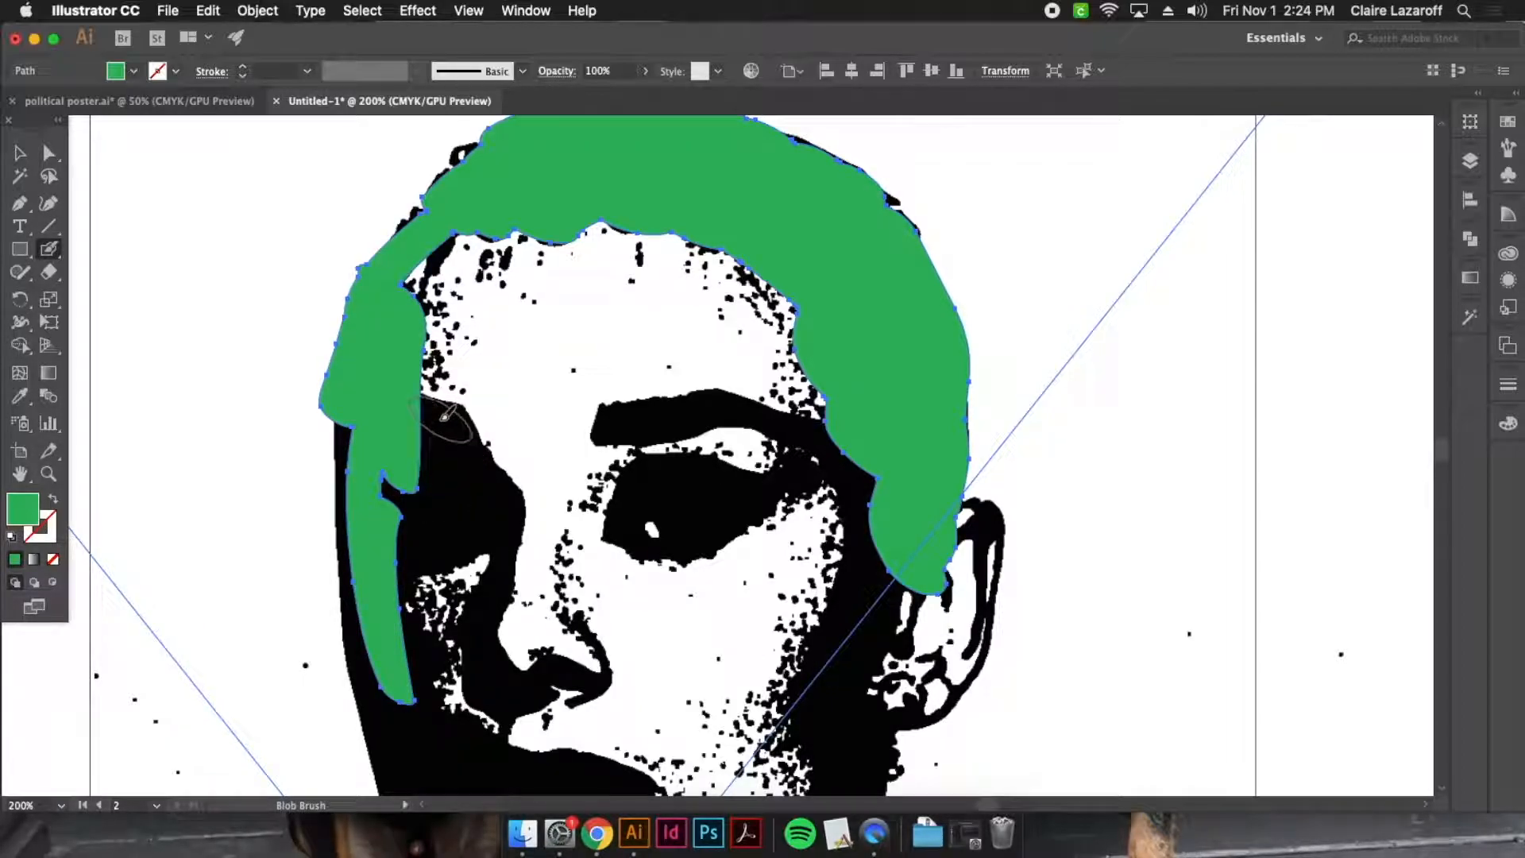
pyautogui.moveTo(450, 413)
pyautogui.mouseDown()
pyautogui.moveTo(439, 483)
pyautogui.moveTo(401, 541)
pyautogui.moveTo(395, 480)
pyautogui.moveTo(381, 577)
pyautogui.moveTo(485, 518)
pyautogui.moveTo(499, 479)
pyautogui.moveTo(450, 411)
pyautogui.moveTo(370, 430)
pyautogui.mouseUp()
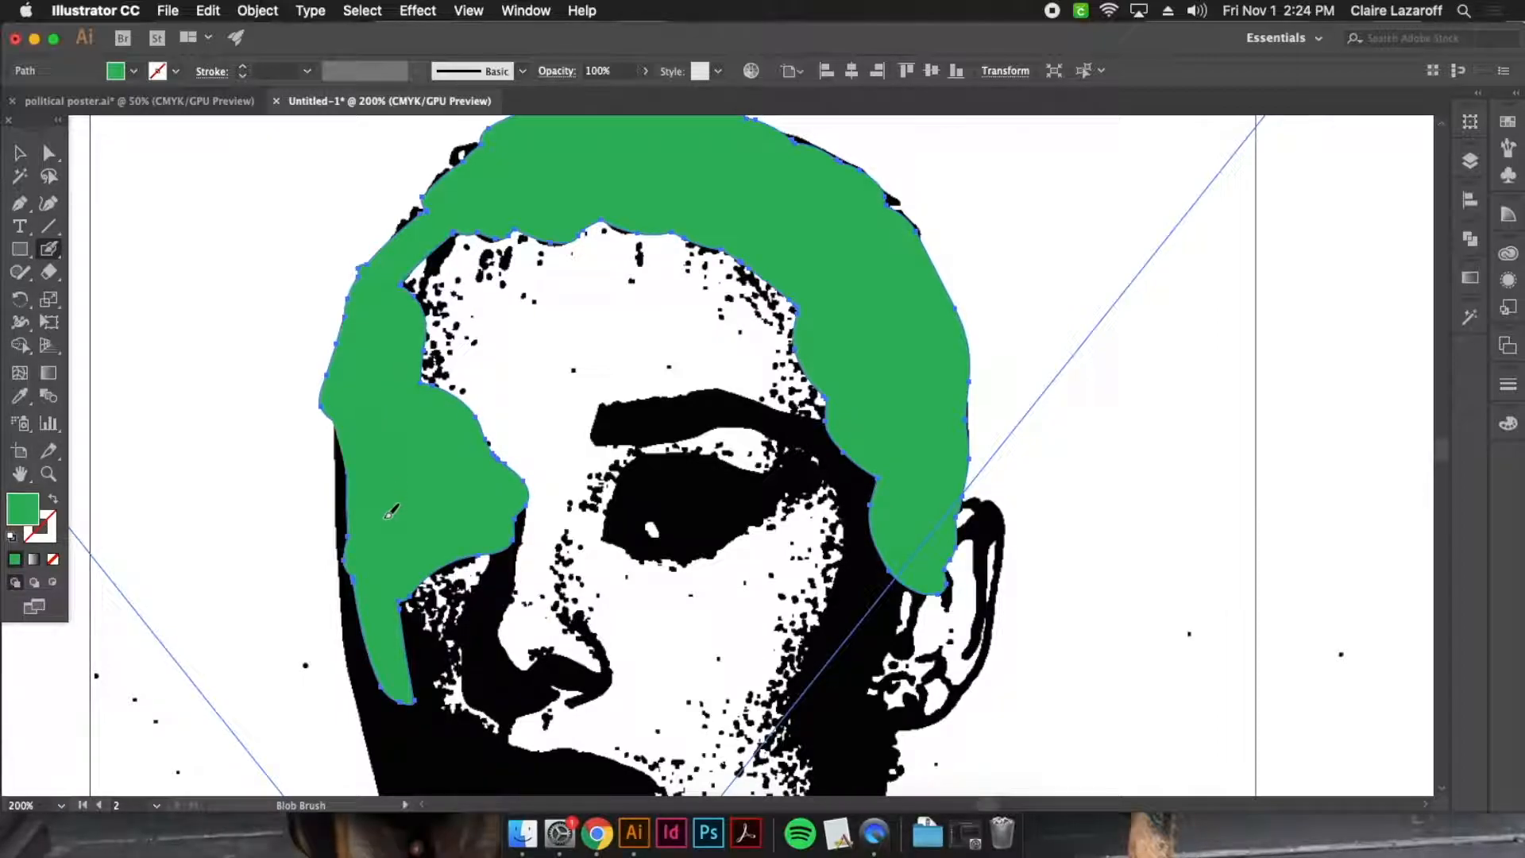
pyautogui.moveTo(383, 568)
pyautogui.mouseDown()
pyautogui.moveTo(378, 721)
pyautogui.moveTo(397, 746)
pyautogui.moveTo(389, 628)
pyautogui.moveTo(287, 370)
pyautogui.mouseUp()
# Paint green over the lips and the shadows of the lower cheek and jaw
pyautogui.press('space')
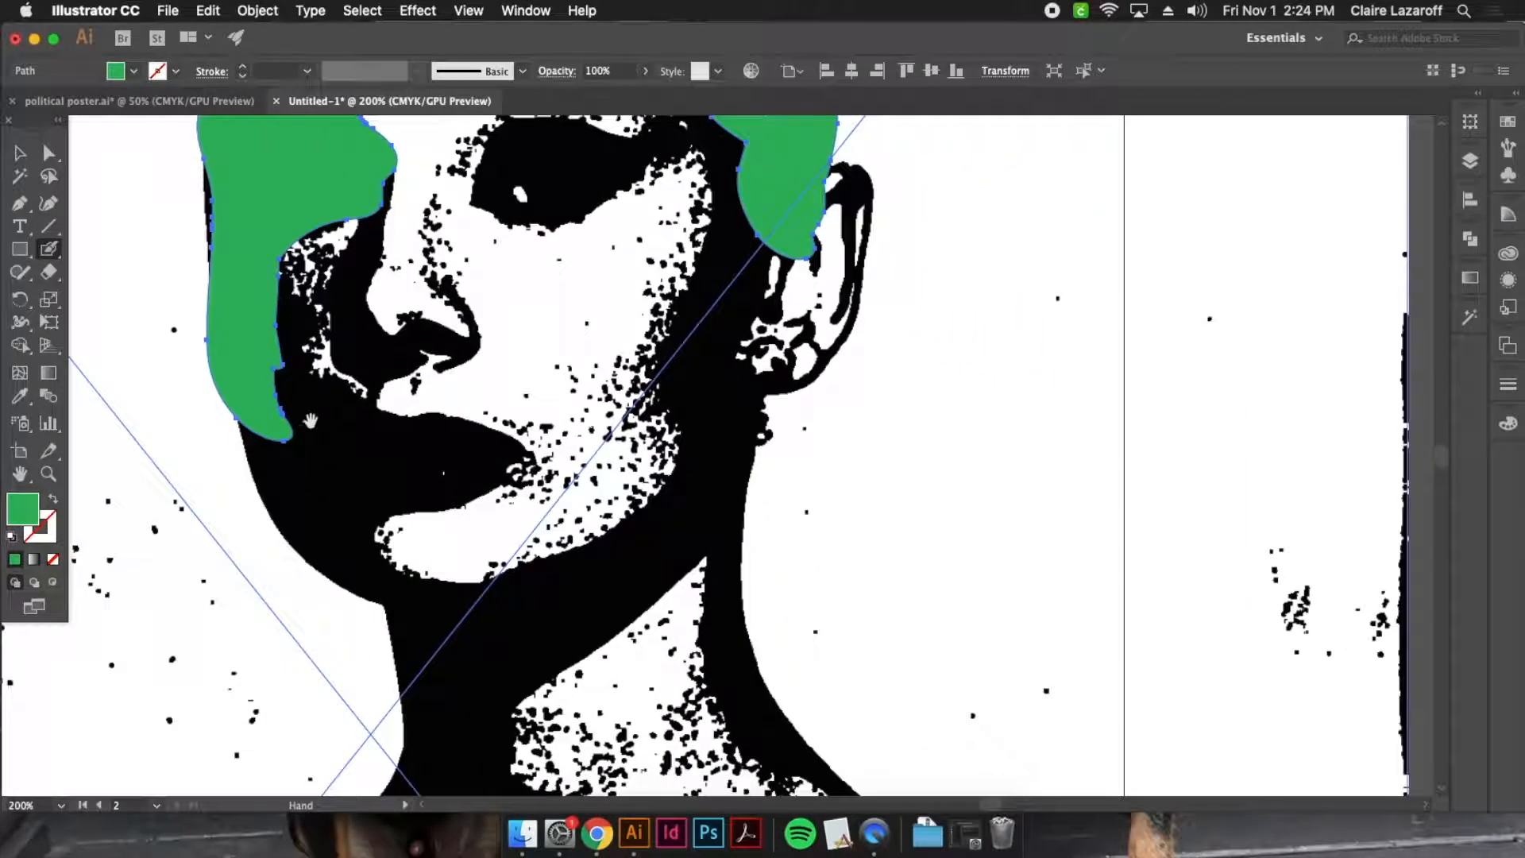
pyautogui.moveTo(492, 446)
pyautogui.mouseDown()
pyautogui.moveTo(404, 433)
pyautogui.moveTo(286, 368)
pyautogui.moveTo(297, 301)
pyautogui.mouseUp()
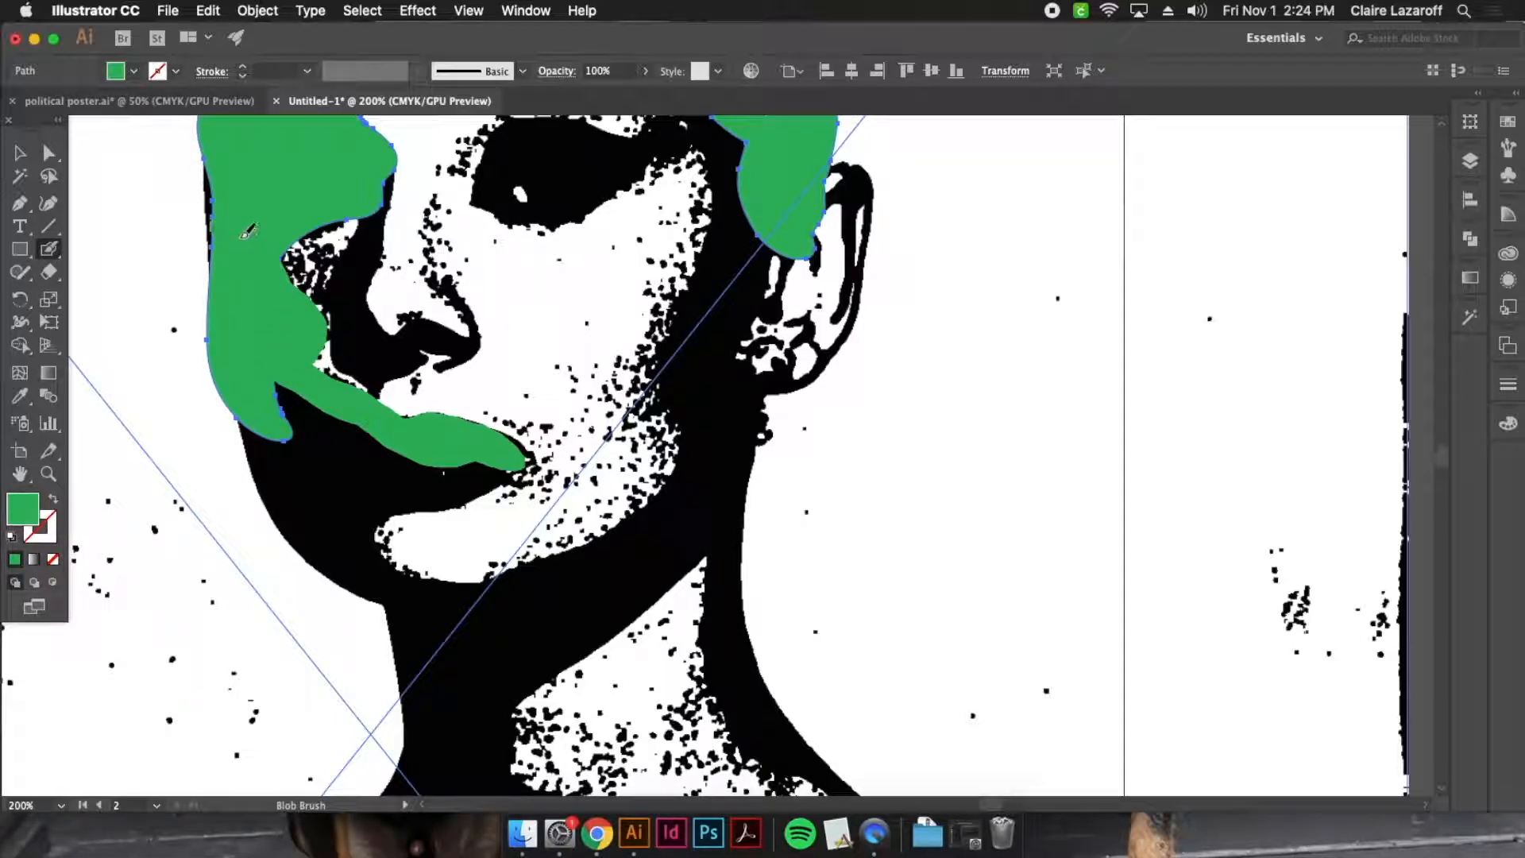
pyautogui.moveTo(505, 454)
pyautogui.mouseDown()
pyautogui.moveTo(322, 484)
pyautogui.moveTo(306, 449)
pyautogui.moveTo(564, 610)
pyautogui.moveTo(722, 259)
pyautogui.moveTo(727, 147)
pyautogui.mouseUp()
# Paint green over the portrait's eyebrow, eye, nose and ear
pyautogui.scroll(5, 727, 147)
pyautogui.moveTo(721, 362)
pyautogui.mouseDown()
pyautogui.moveTo(599, 308)
pyautogui.moveTo(548, 308)
pyautogui.mouseUp()
pyautogui.moveTo(556, 411)
pyautogui.mouseDown()
pyautogui.moveTo(635, 421)
pyautogui.moveTo(532, 413)
pyautogui.moveTo(572, 449)
pyautogui.mouseUp()
pyautogui.moveTo(429, 409)
pyautogui.mouseDown()
pyautogui.moveTo(394, 516)
pyautogui.moveTo(468, 559)
pyautogui.moveTo(398, 572)
pyautogui.mouseUp()
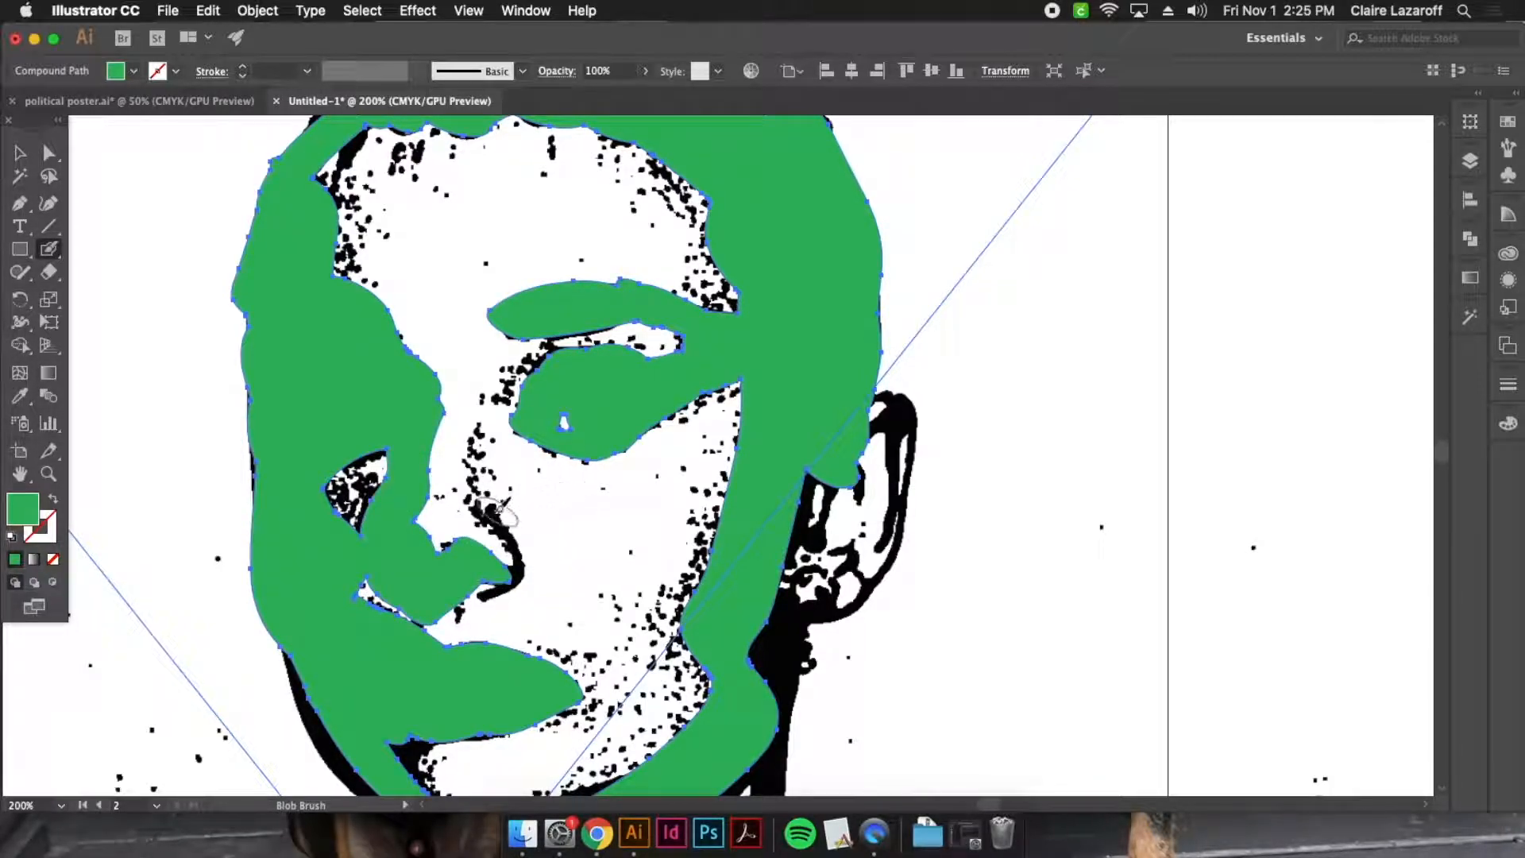
pyautogui.moveTo(509, 531); pyautogui.dragTo(521, 561)
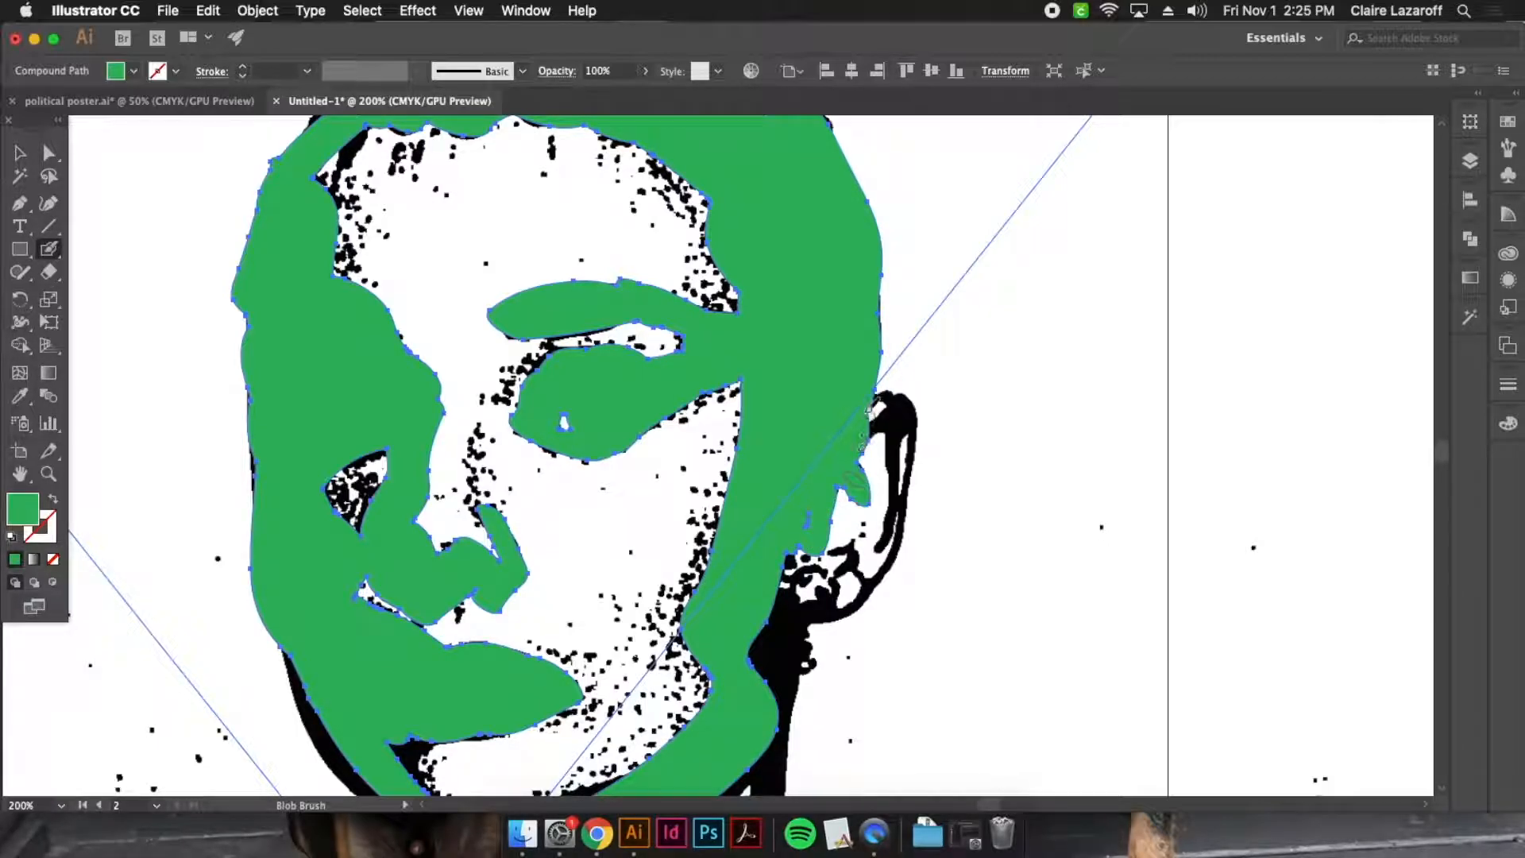
pyautogui.moveTo(903, 401); pyautogui.dragTo(911, 423)
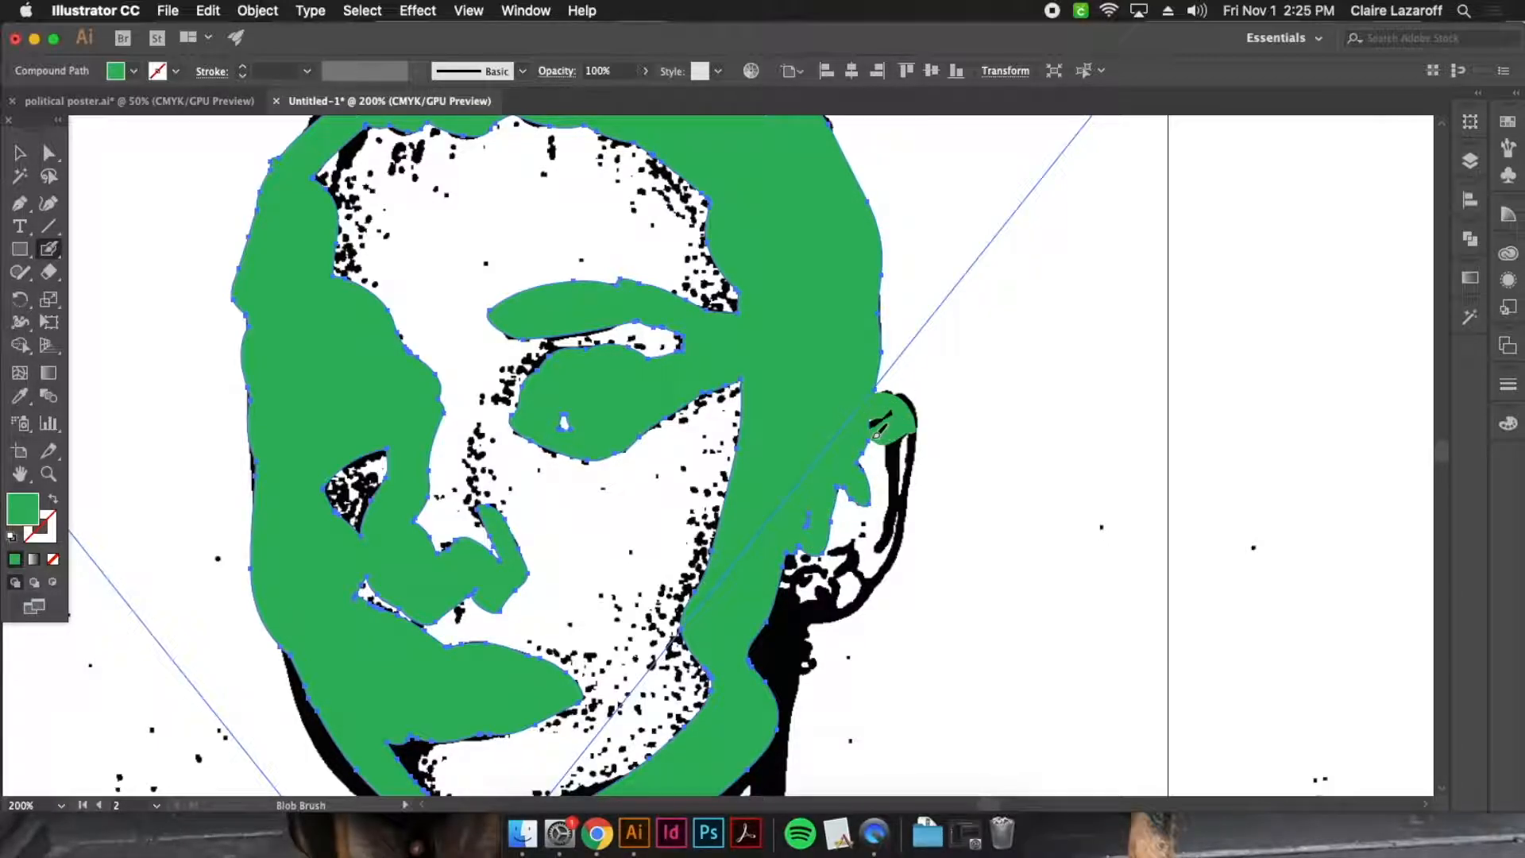
pyautogui.moveTo(899, 457)
pyautogui.mouseDown()
pyautogui.moveTo(892, 552)
pyautogui.moveTo(872, 584)
pyautogui.moveTo(814, 594)
pyautogui.moveTo(858, 332)
pyautogui.mouseUp()
# Paint green along the jawline and both edges of the neck shadow down to the chest and shoulder slope
pyautogui.press('space')
pyautogui.moveTo(350, 359); pyautogui.dragTo(460, 505)
pyautogui.moveTo(452, 434)
pyautogui.mouseDown()
pyautogui.moveTo(498, 489)
pyautogui.moveTo(661, 480)
pyautogui.mouseUp()
pyautogui.moveTo(813, 365)
pyautogui.mouseDown()
pyautogui.moveTo(833, 300)
pyautogui.moveTo(867, 630)
pyautogui.moveTo(802, 510)
pyautogui.moveTo(867, 671)
pyautogui.mouseUp()
pyautogui.moveTo(783, 481)
pyautogui.mouseDown()
pyautogui.moveTo(690, 546)
pyautogui.moveTo(656, 770)
pyautogui.mouseUp()
pyautogui.press('space')
pyautogui.moveTo(656, 772)
pyautogui.mouseDown()
pyautogui.moveTo(713, 600)
pyautogui.moveTo(684, 699)
pyautogui.mouseUp()
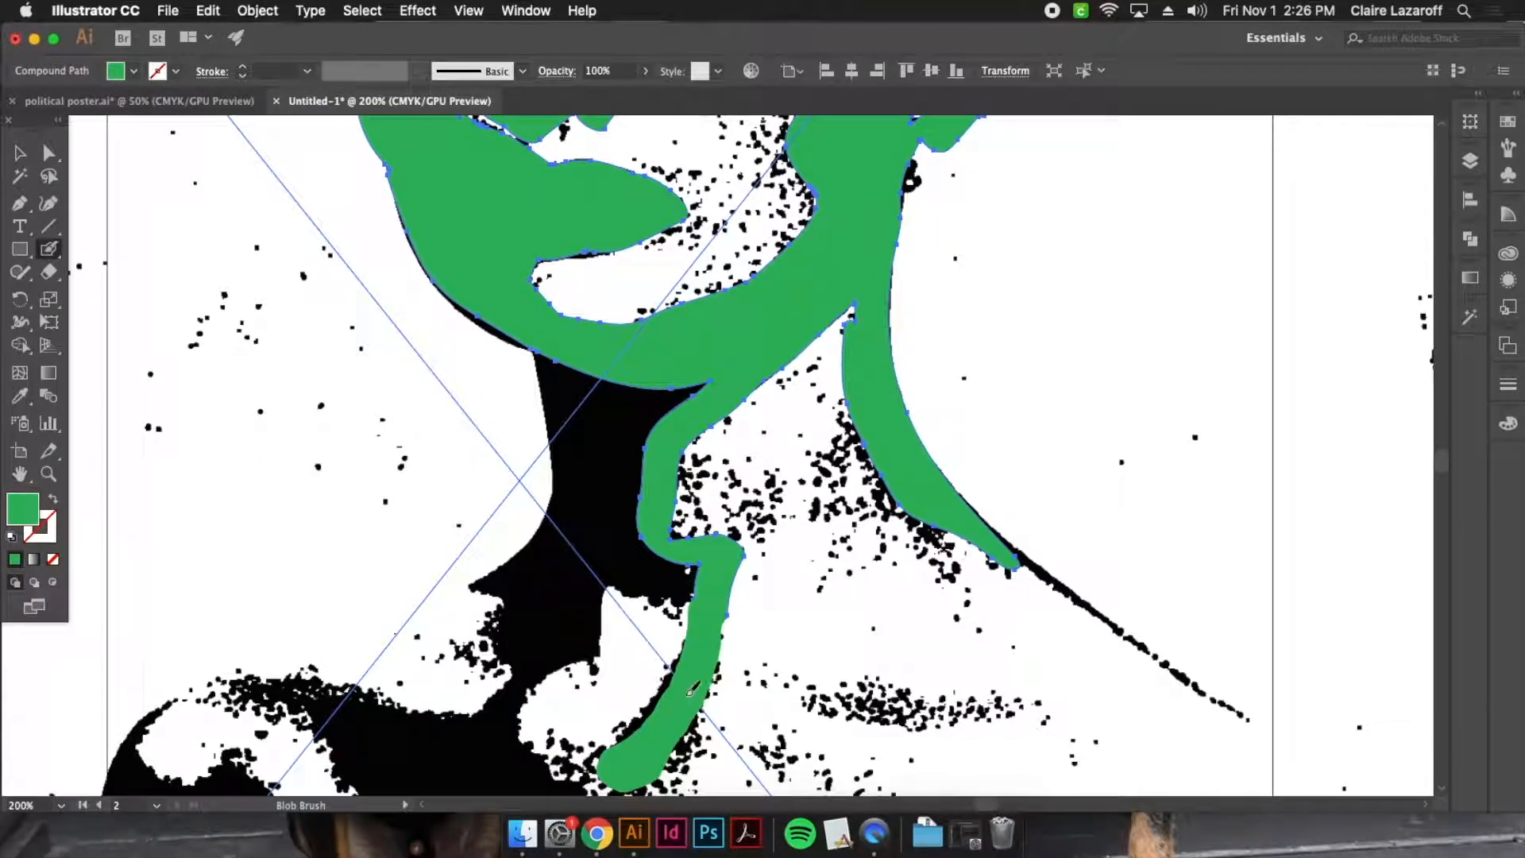
# Fill the black shadow area of the throat with green down to the base of the neck
pyautogui.moveTo(521, 658)
pyautogui.mouseDown()
pyautogui.moveTo(592, 611)
pyautogui.moveTo(617, 549)
pyautogui.moveTo(662, 572)
pyautogui.moveTo(715, 556)
pyautogui.moveTo(662, 576)
pyautogui.moveTo(596, 546)
pyautogui.mouseUp()
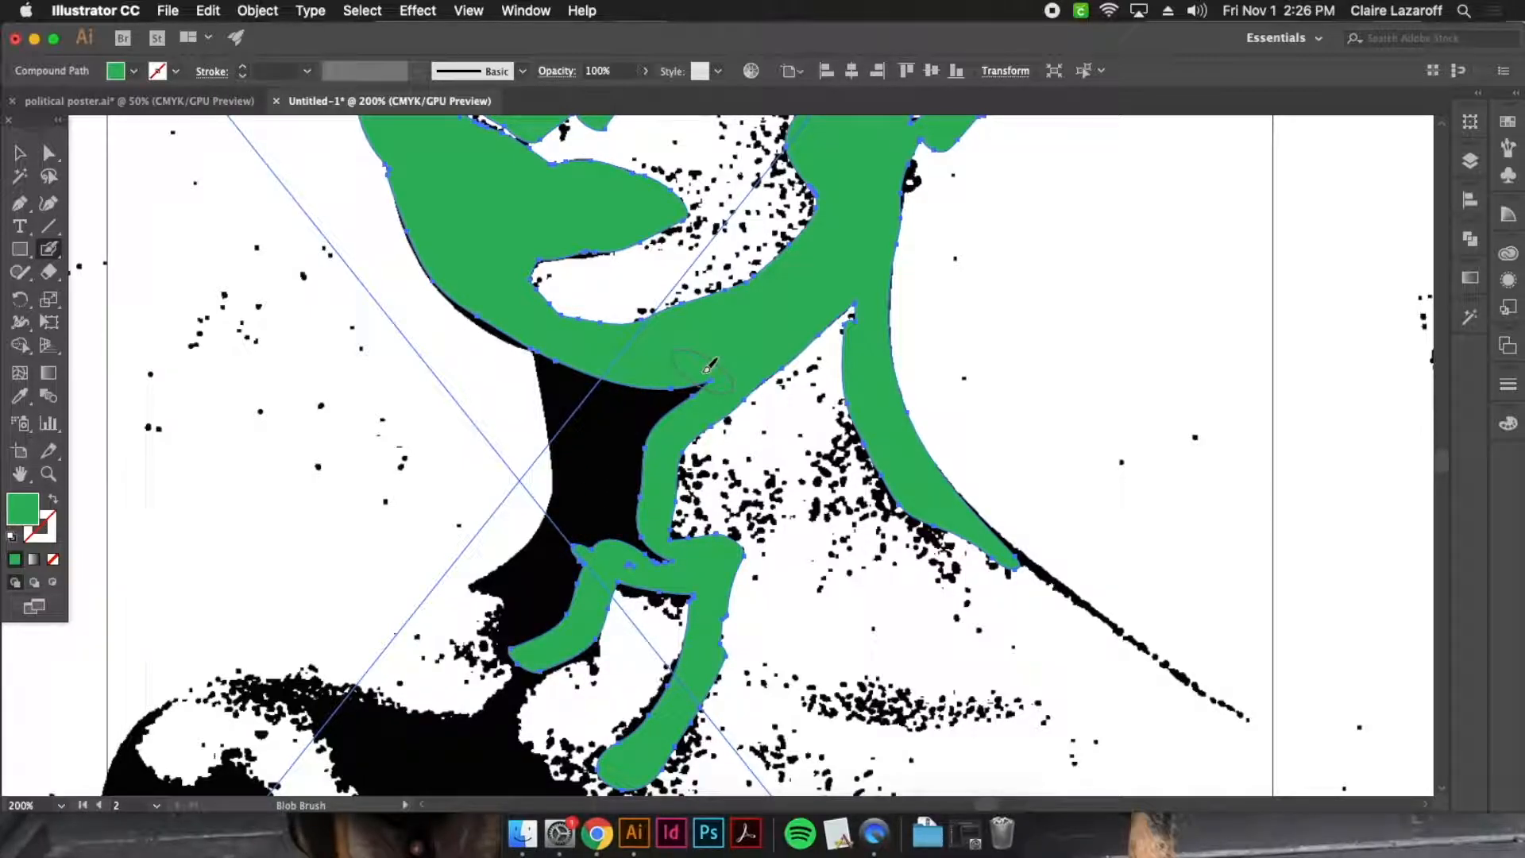
pyautogui.moveTo(683, 379)
pyautogui.mouseDown()
pyautogui.moveTo(646, 448)
pyautogui.moveTo(641, 555)
pyautogui.moveTo(667, 592)
pyautogui.moveTo(653, 559)
pyautogui.moveTo(610, 561)
pyautogui.moveTo(590, 520)
pyautogui.moveTo(601, 423)
pyautogui.moveTo(567, 370)
pyautogui.moveTo(579, 445)
pyautogui.mouseUp()
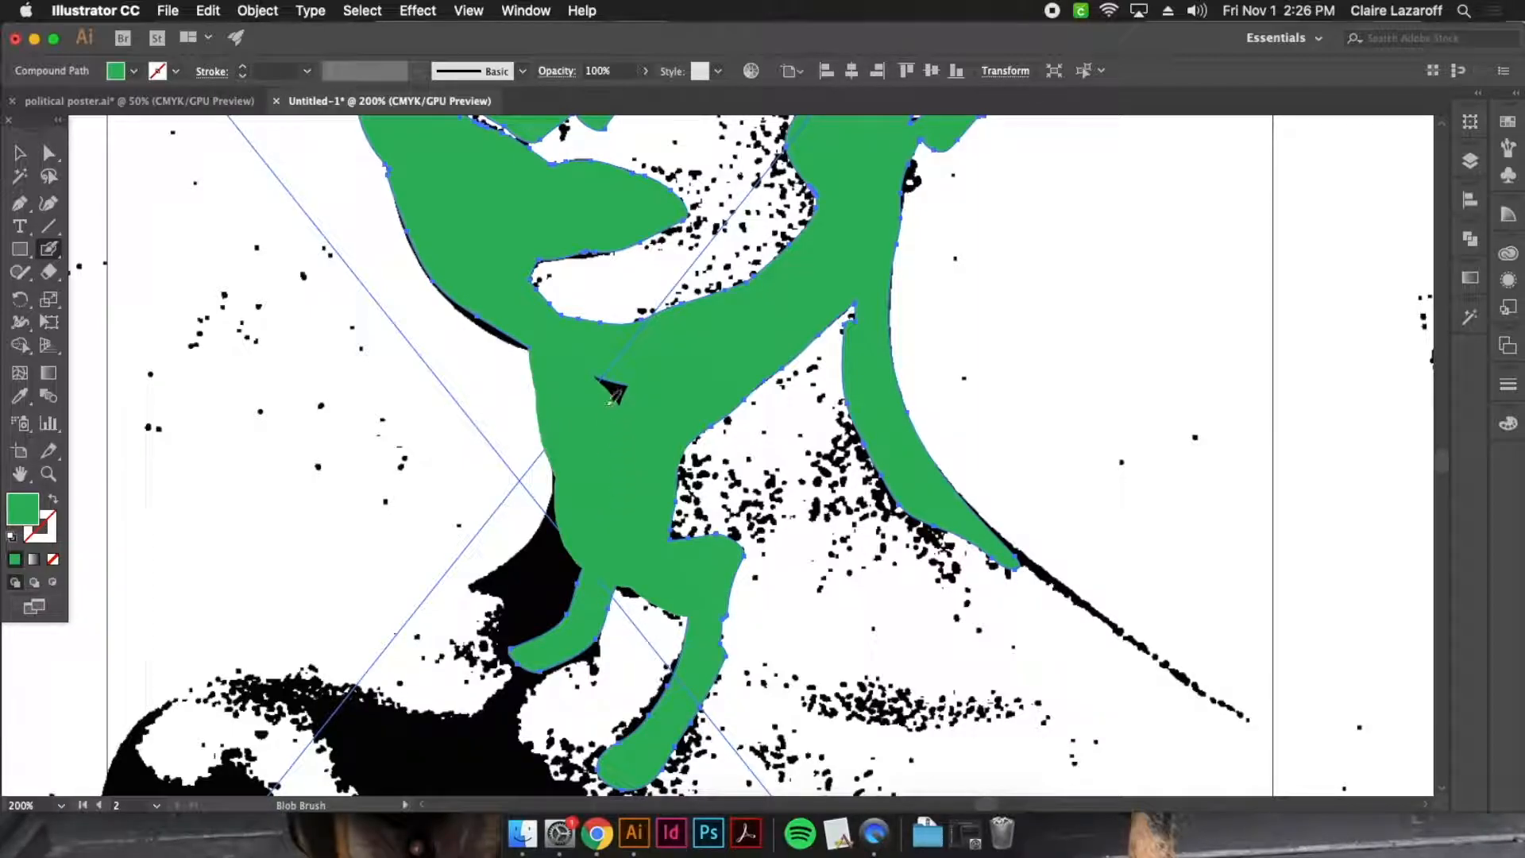
pyautogui.moveTo(594, 525)
pyautogui.mouseDown()
pyautogui.moveTo(530, 586)
pyautogui.moveTo(540, 500)
pyautogui.mouseUp()
pyautogui.moveTo(545, 632); pyautogui.dragTo(612, 466)
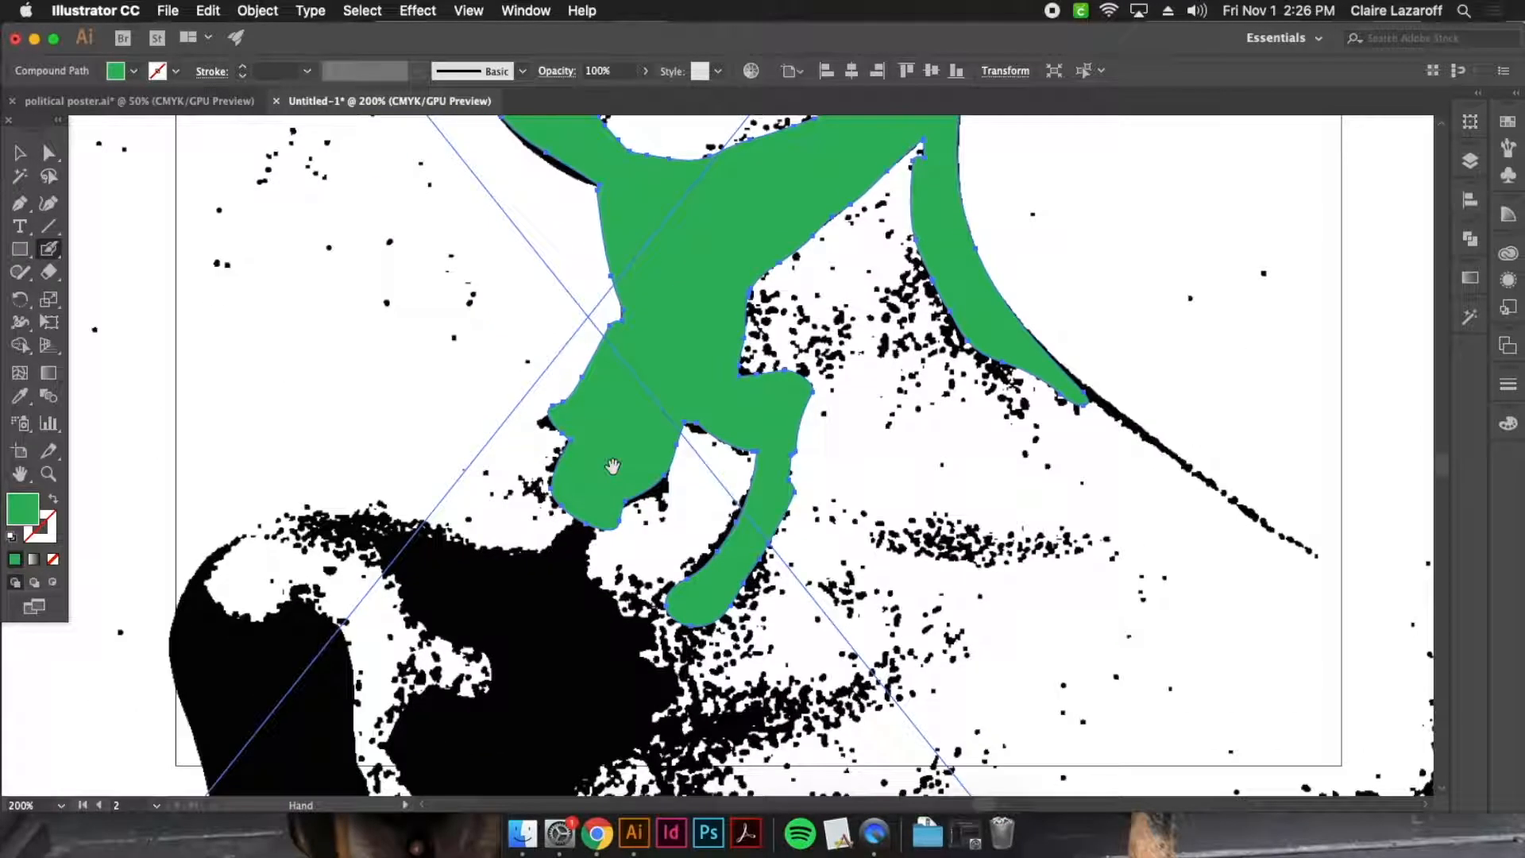
# Paint green over the shadows of the shaded shoulder and upper arm, undoing the stray dab on the shoulder
pyautogui.moveTo(365, 518)
pyautogui.mouseDown()
pyautogui.moveTo(479, 580)
pyautogui.moveTo(598, 547)
pyautogui.moveTo(614, 516)
pyautogui.moveTo(532, 656)
pyautogui.moveTo(663, 644)
pyautogui.moveTo(646, 641)
pyautogui.moveTo(593, 712)
pyautogui.moveTo(649, 703)
pyautogui.moveTo(559, 729)
pyautogui.moveTo(384, 725)
pyautogui.moveTo(427, 754)
pyautogui.moveTo(687, 724)
pyautogui.moveTo(514, 667)
pyautogui.mouseUp()
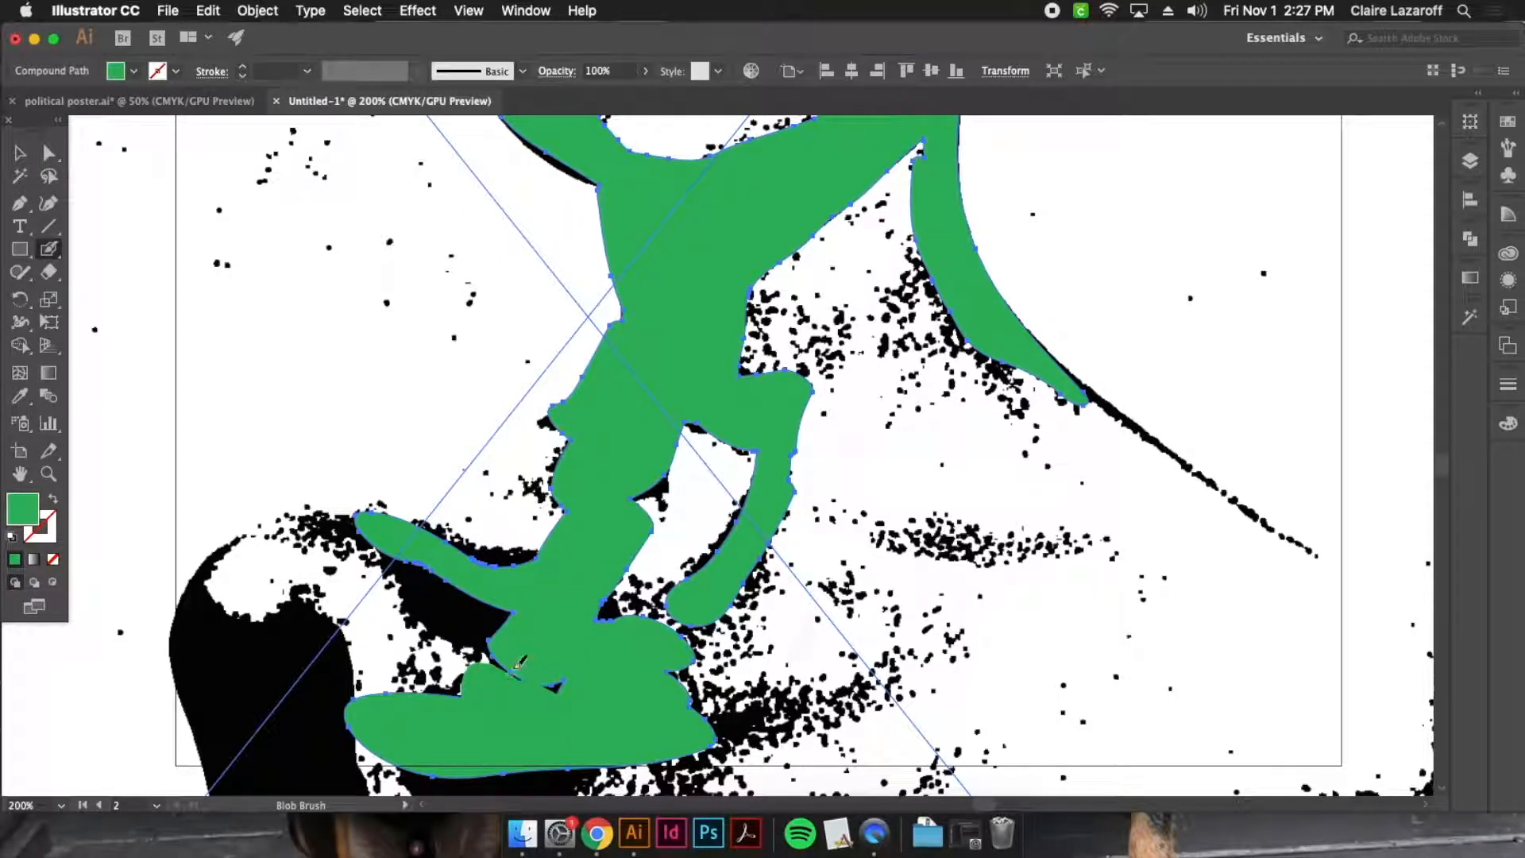
pyautogui.click(280, 585)
pyautogui.press('super+z')
pyautogui.moveTo(285, 594)
pyautogui.mouseDown()
pyautogui.moveTo(300, 794)
pyautogui.moveTo(208, 699)
pyautogui.moveTo(194, 584)
pyautogui.moveTo(266, 566)
pyautogui.moveTo(270, 758)
pyautogui.moveTo(290, 707)
pyautogui.mouseUp()
pyautogui.moveTo(350, 556)
pyautogui.mouseDown()
pyautogui.moveTo(366, 528)
pyautogui.moveTo(561, 565)
pyautogui.mouseUp()
# Paint green strokes over the chest shadow and collarbone, and along the thin outline of the opposite shoulder
pyautogui.moveTo(740, 601)
pyautogui.mouseDown()
pyautogui.moveTo(623, 499)
pyautogui.moveTo(667, 389)
pyautogui.moveTo(804, 488)
pyautogui.moveTo(816, 481)
pyautogui.mouseUp()
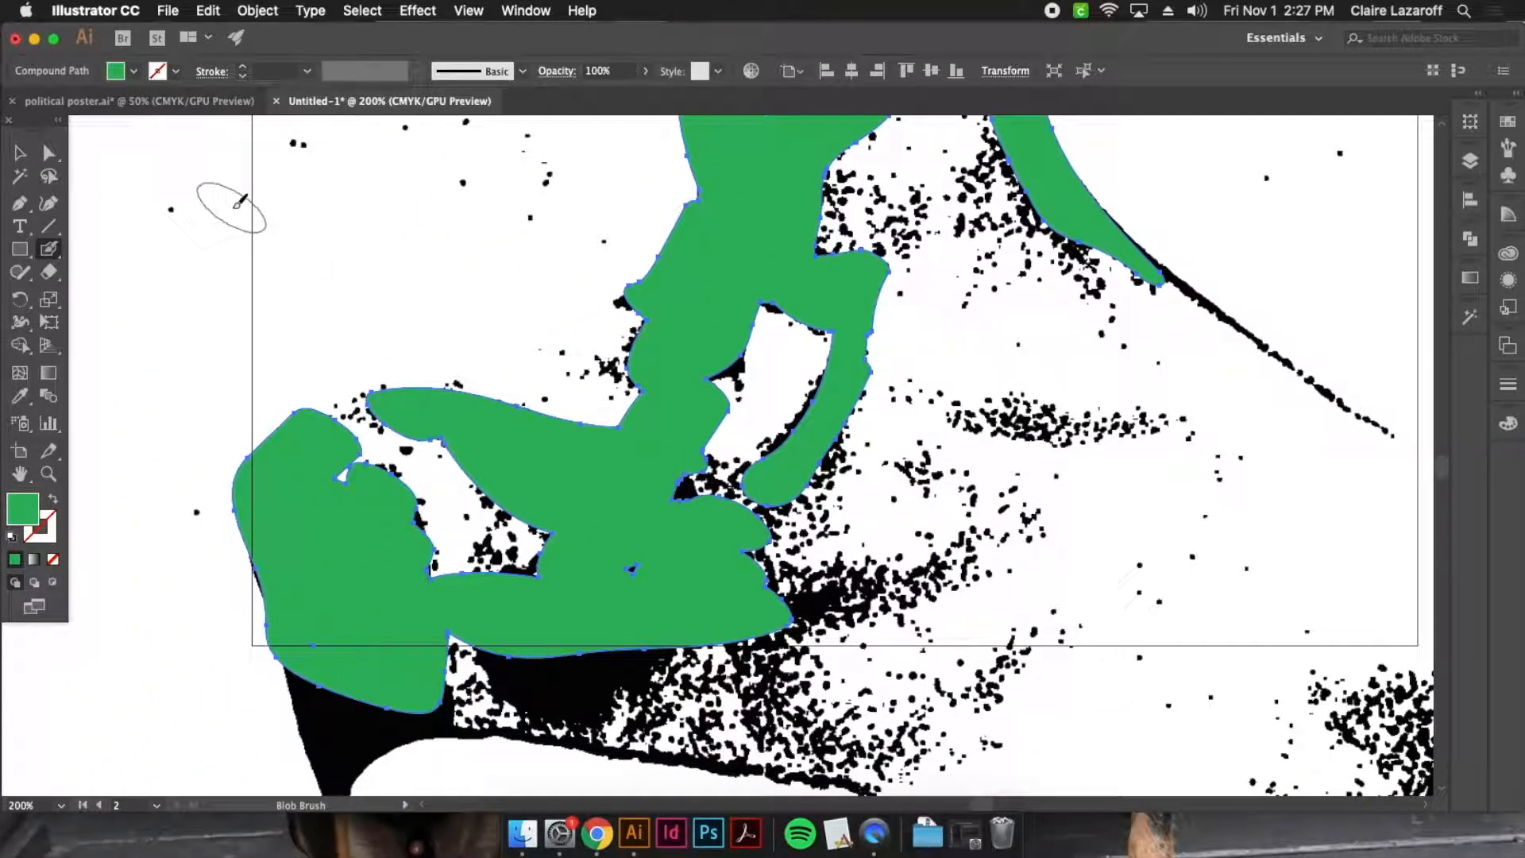
pyautogui.moveTo(1183, 413)
pyautogui.mouseDown()
pyautogui.moveTo(830, 480)
pyautogui.moveTo(571, 460)
pyautogui.mouseUp()
pyautogui.moveTo(628, 623); pyautogui.dragTo(417, 650)
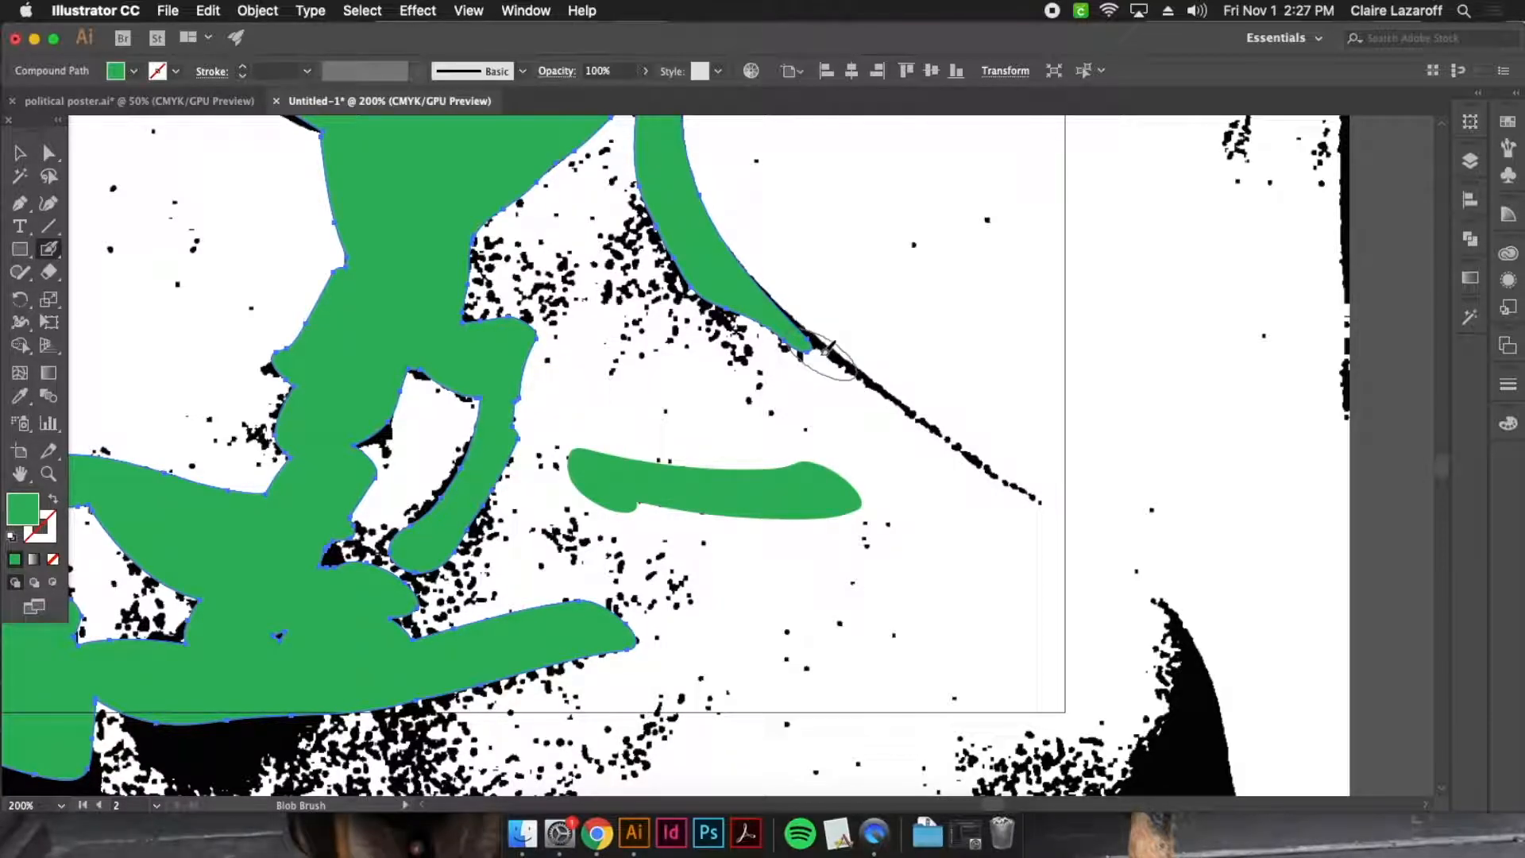
pyautogui.moveTo(822, 344); pyautogui.dragTo(1110, 539)
pyautogui.moveTo(775, 338)
pyautogui.mouseDown()
pyautogui.moveTo(714, 304)
pyautogui.moveTo(659, 200)
pyautogui.mouseUp()
# Try selecting the large green portrait shape and the separate collarbone stroke one by one, clearing the selection between attempts
pyautogui.press('super+minus')
pyautogui.press('super+minus')
pyautogui.press('super+minus')
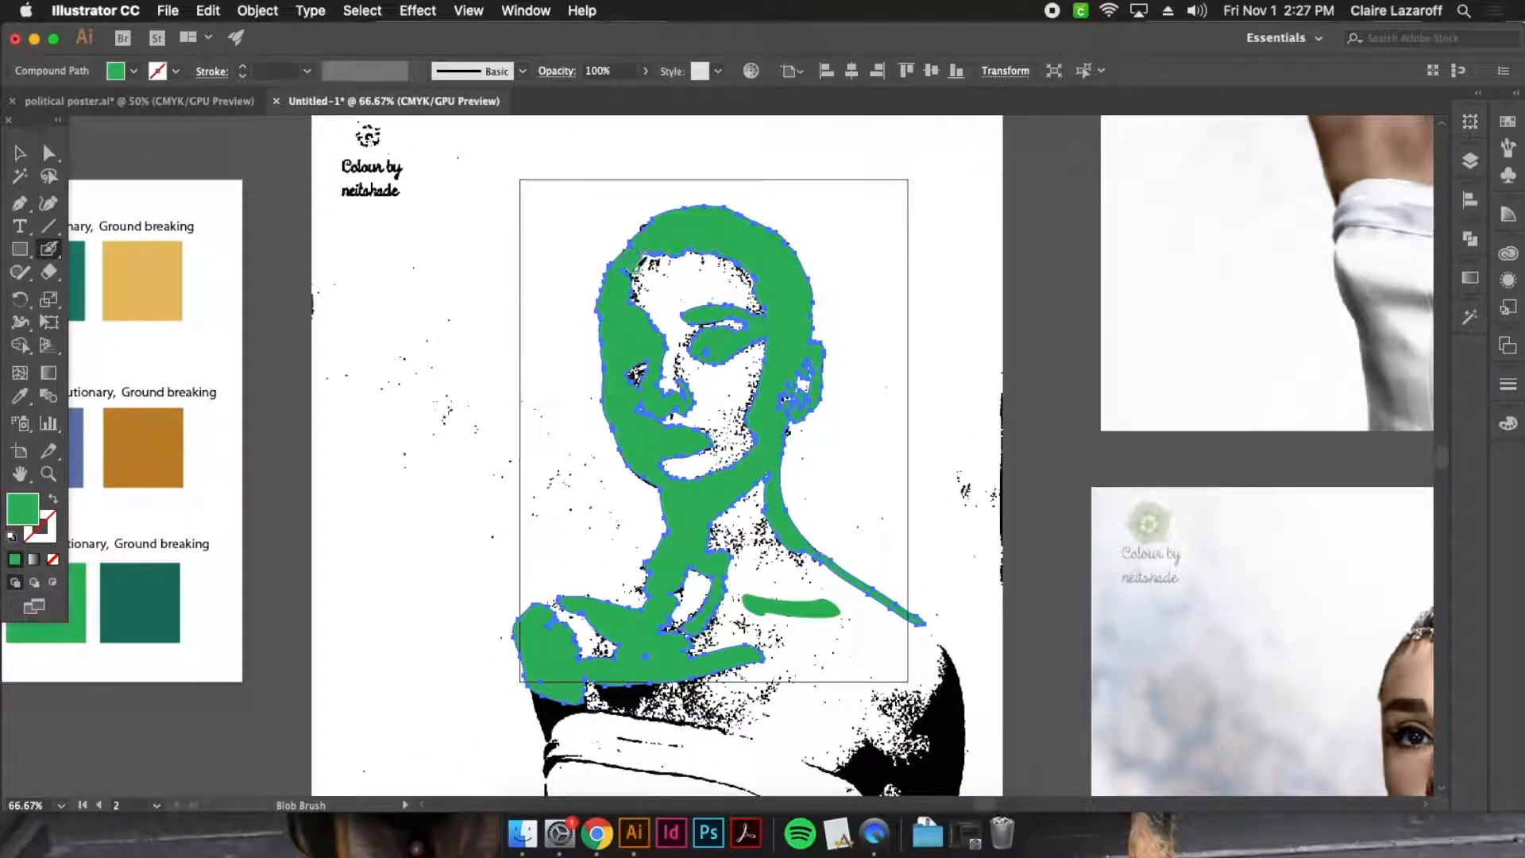
pyautogui.press('v')
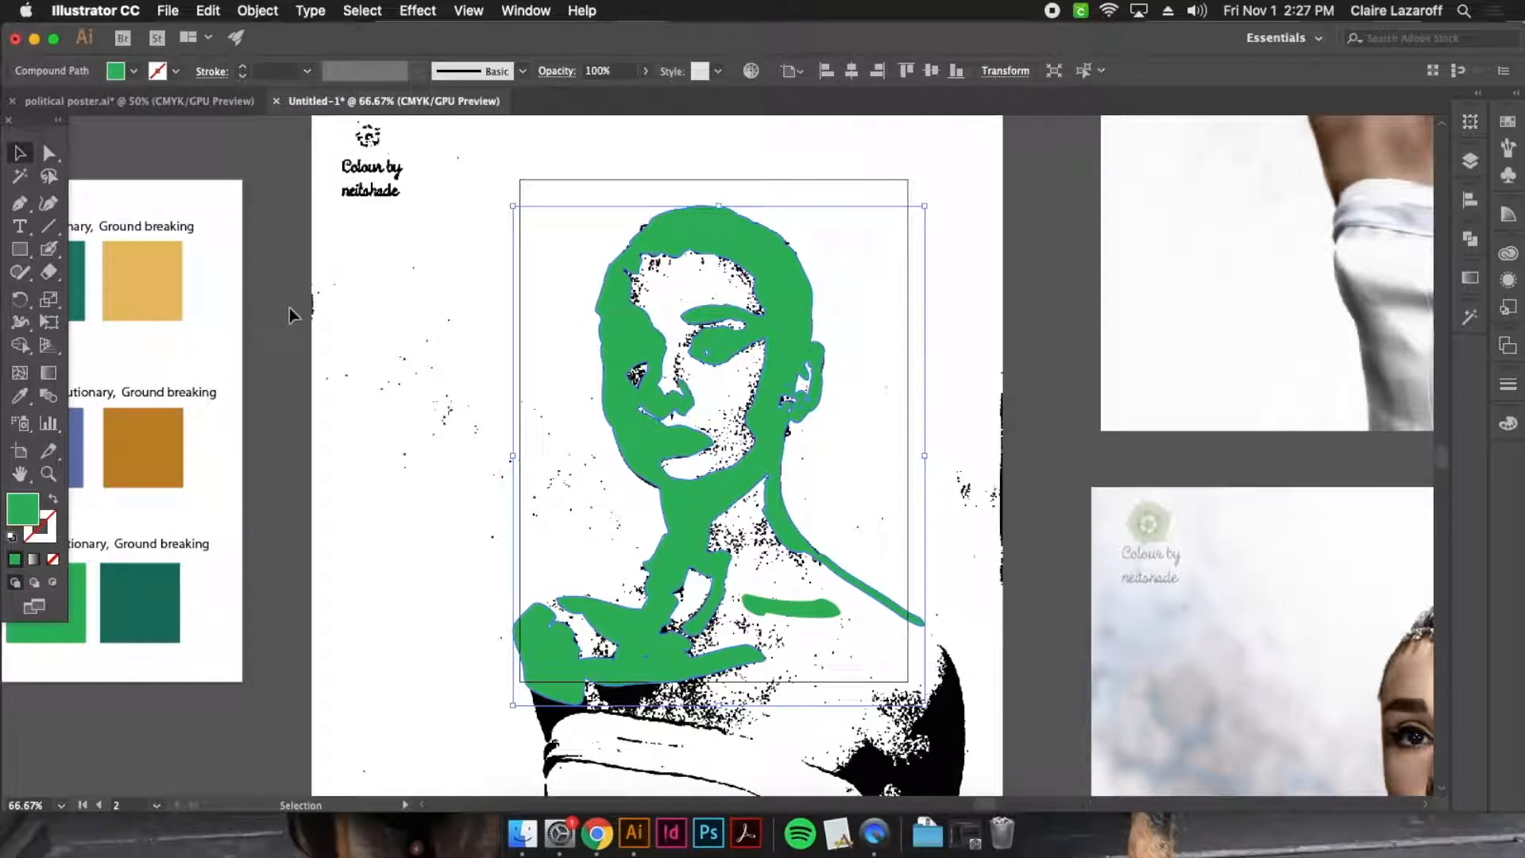
pyautogui.click(290, 307)
pyautogui.scroll(-1, 857, 361)
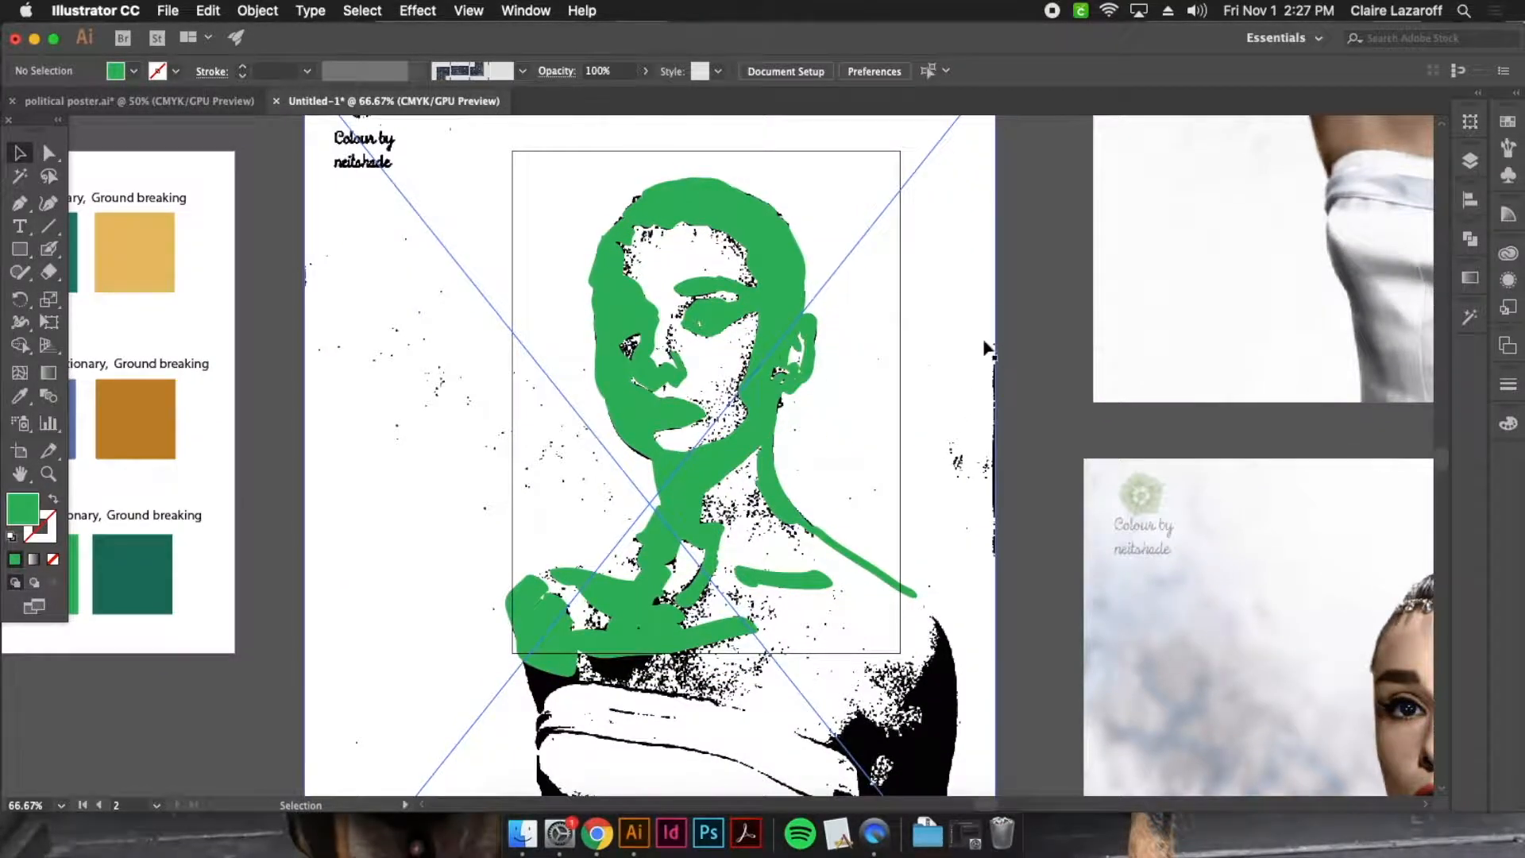
pyautogui.press('super+equal')
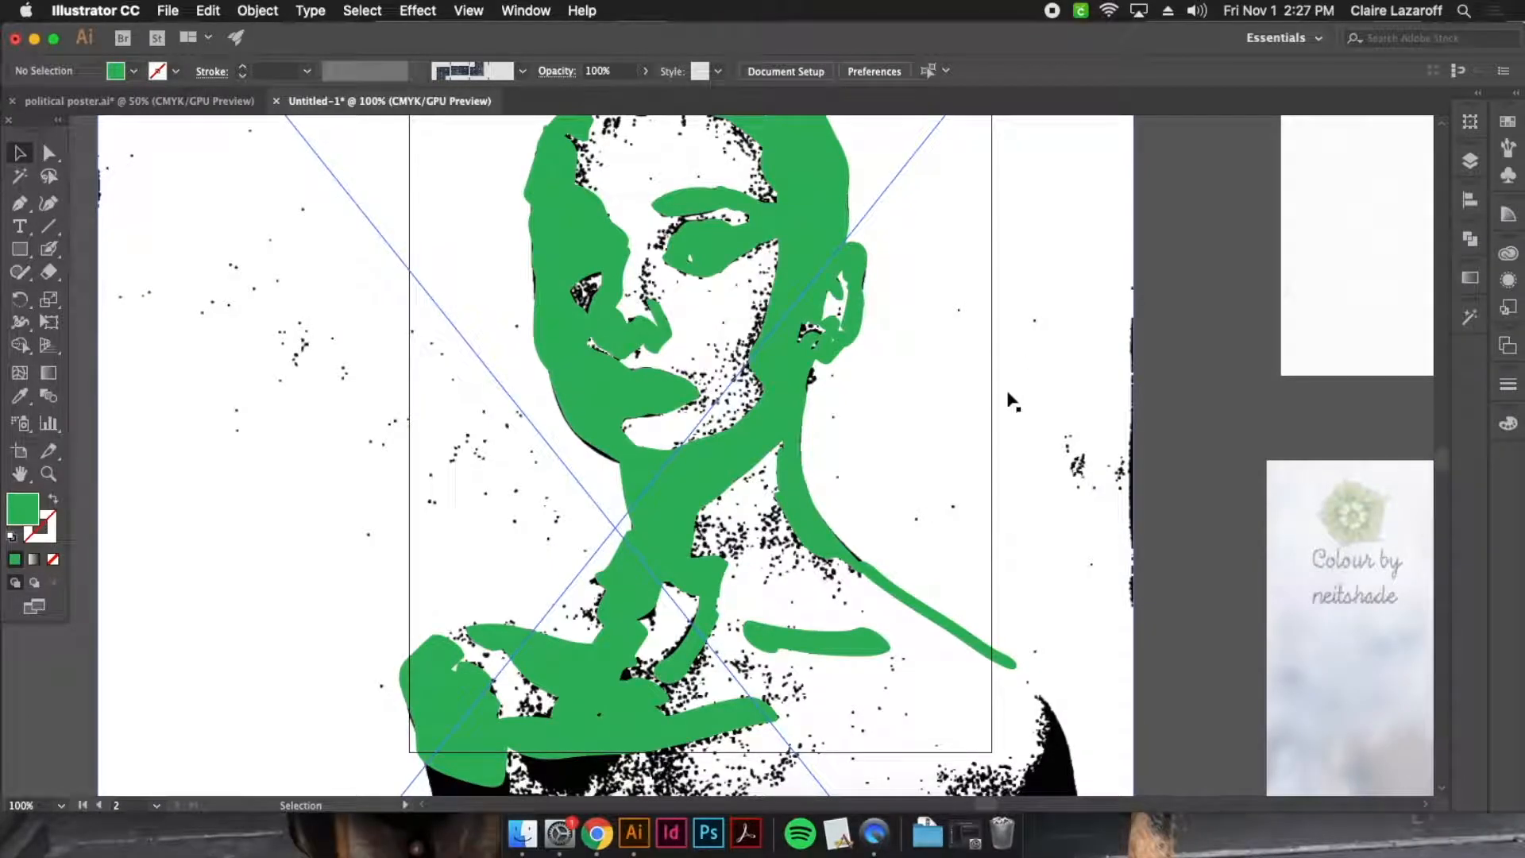
pyautogui.press('super+minus')
pyautogui.click(785, 304)
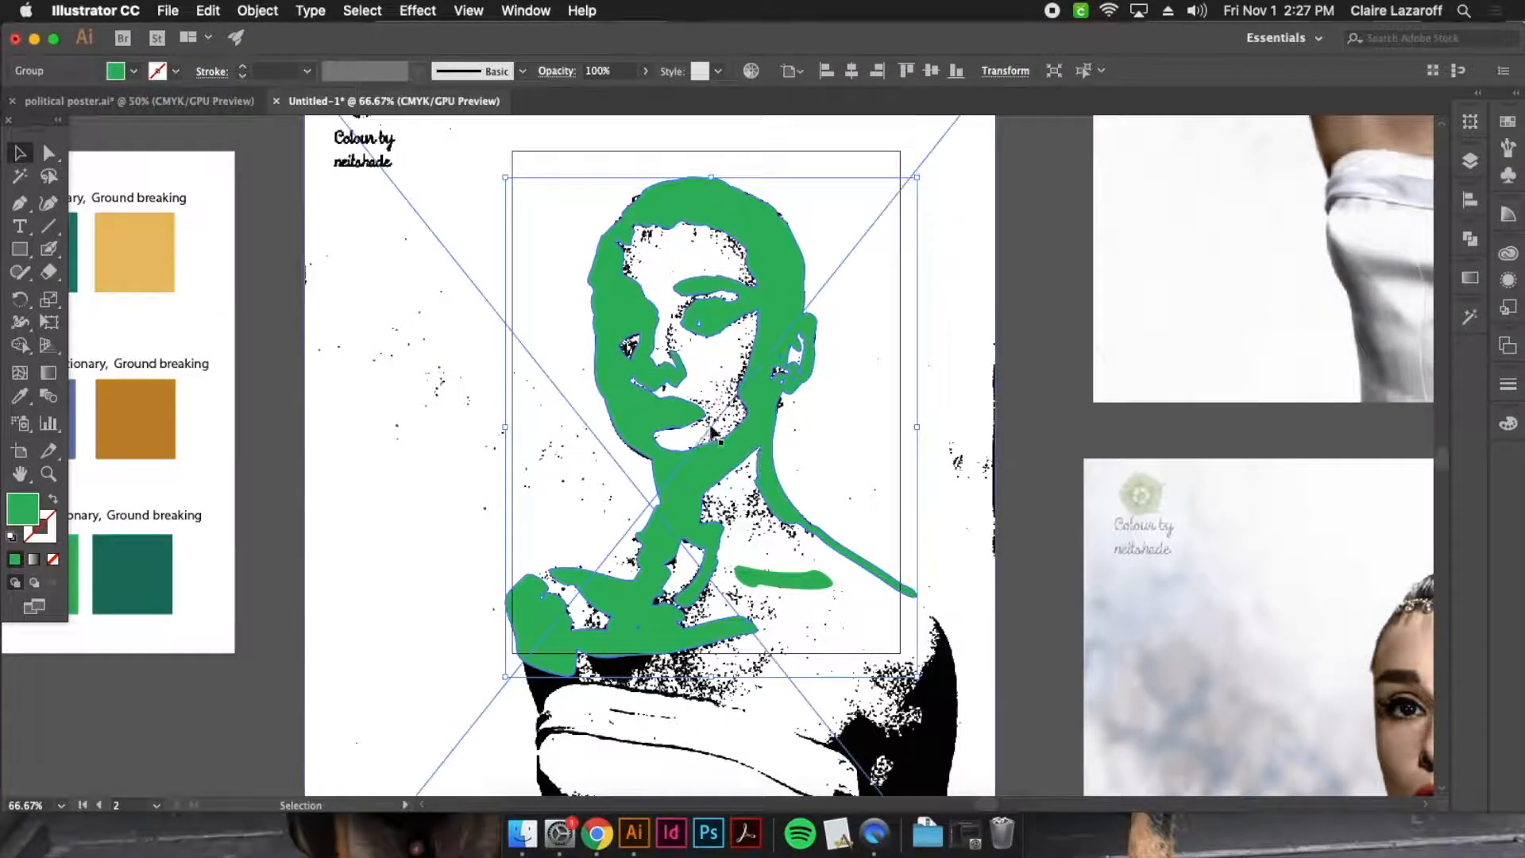
pyautogui.keyDown('shift'); pyautogui.click(699, 611); pyautogui.keyUp('shift')
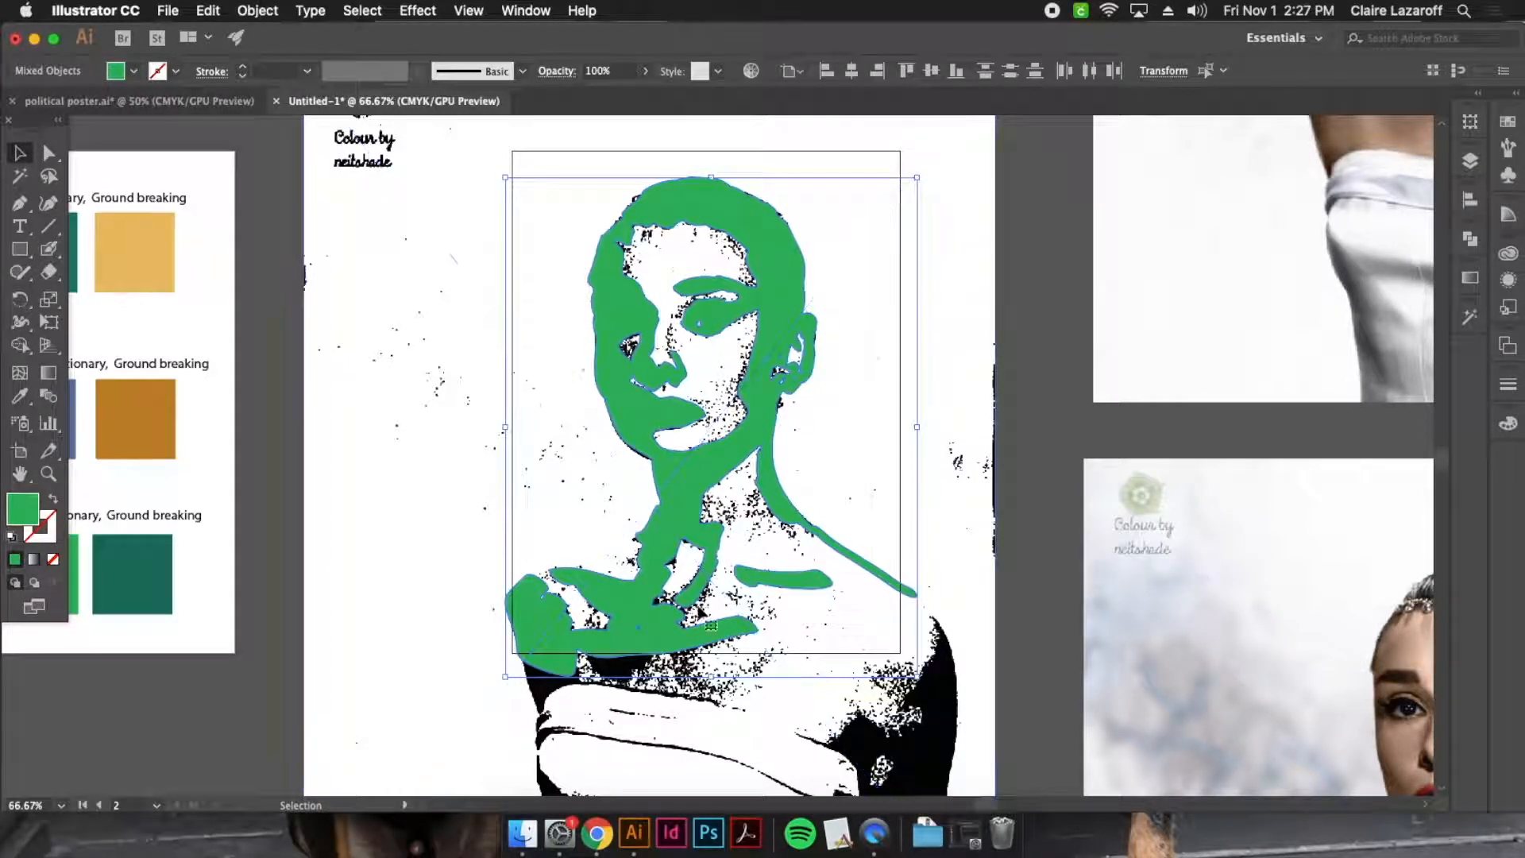
pyautogui.click(1009, 529)
pyautogui.click(805, 580)
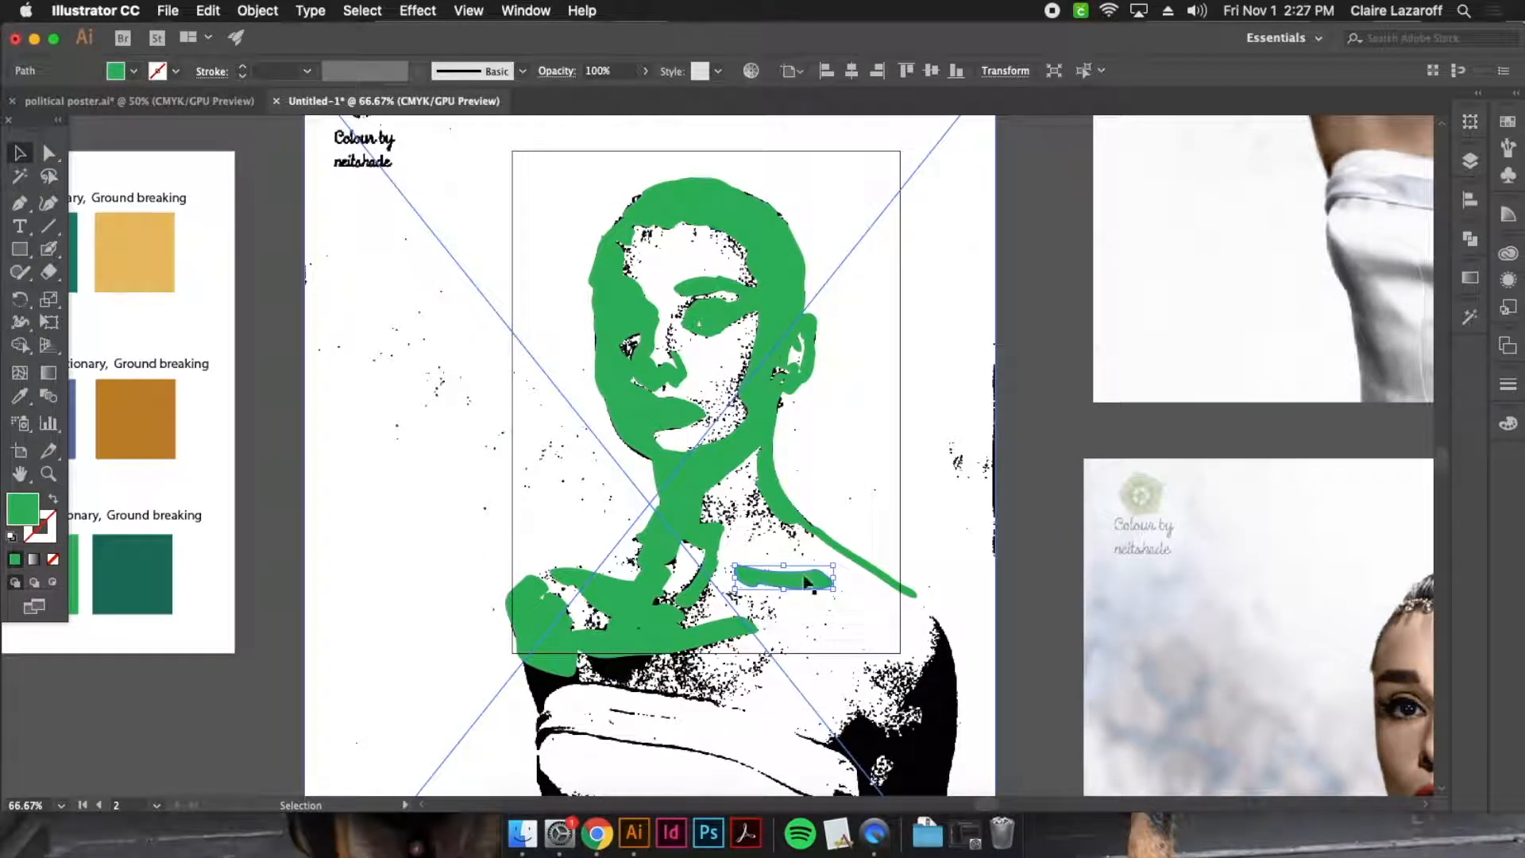
pyautogui.keyDown('shift'); pyautogui.click(771, 377); pyautogui.keyUp('shift')
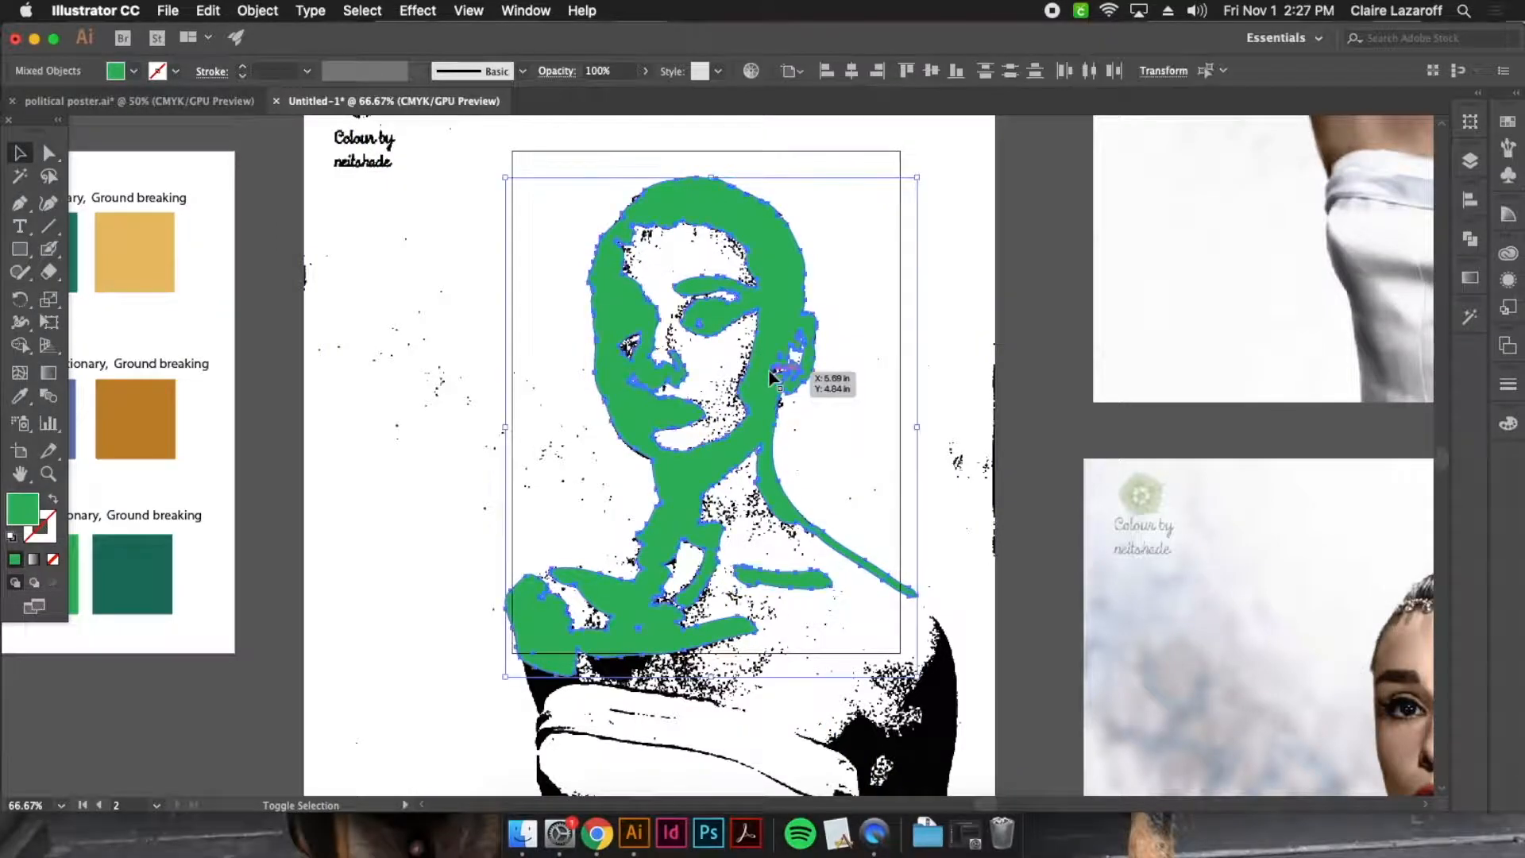
pyautogui.click(1028, 403)
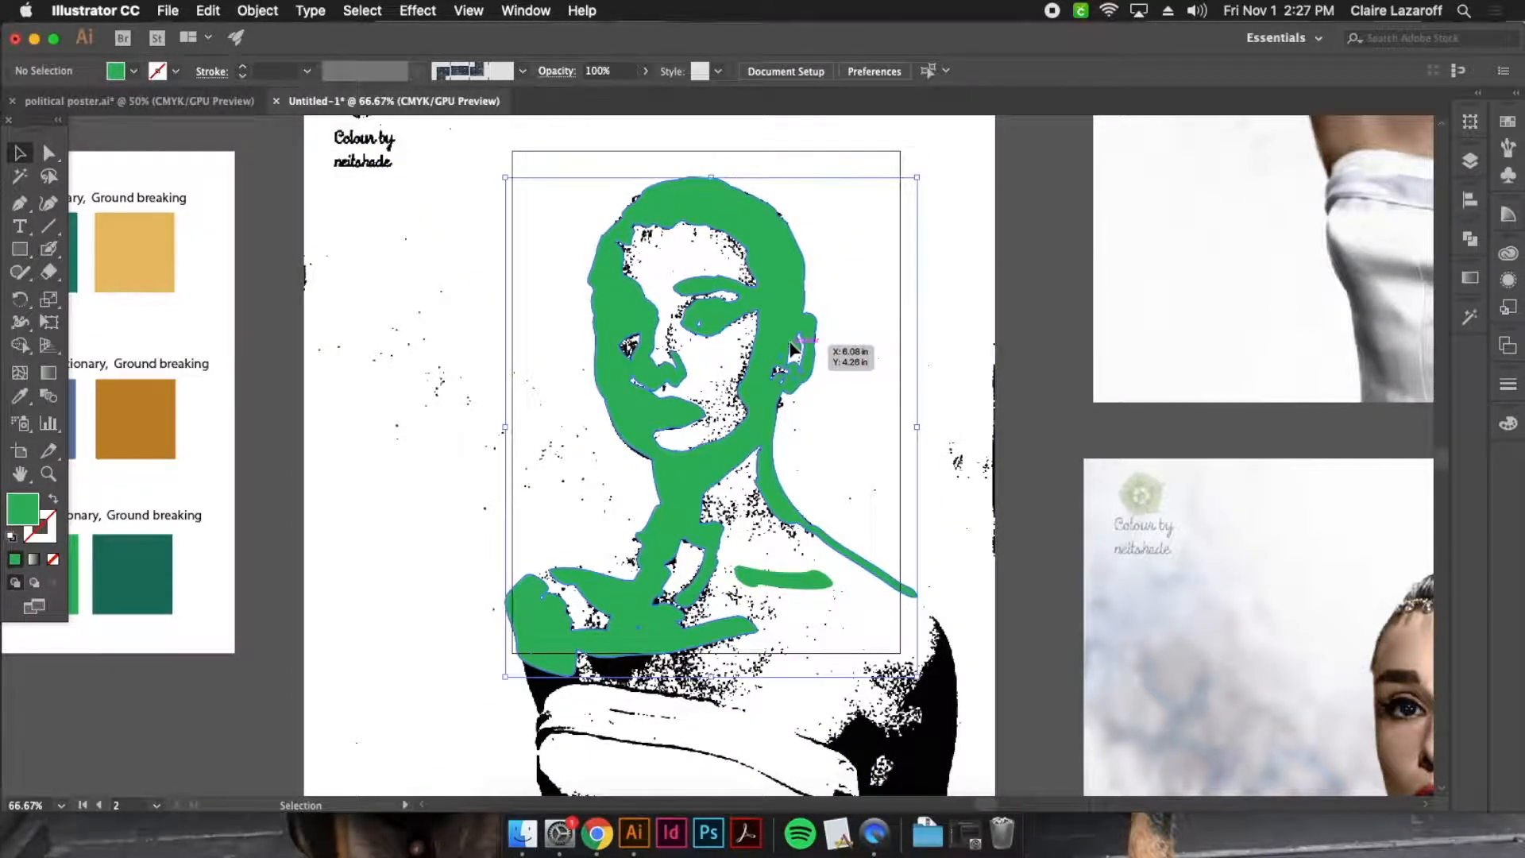
# Select every object with the portrait shape's fill and stroke, excluding the green swatch of the Audrey Hepburn palette
pyautogui.click(791, 350)
pyautogui.click(343, 11)
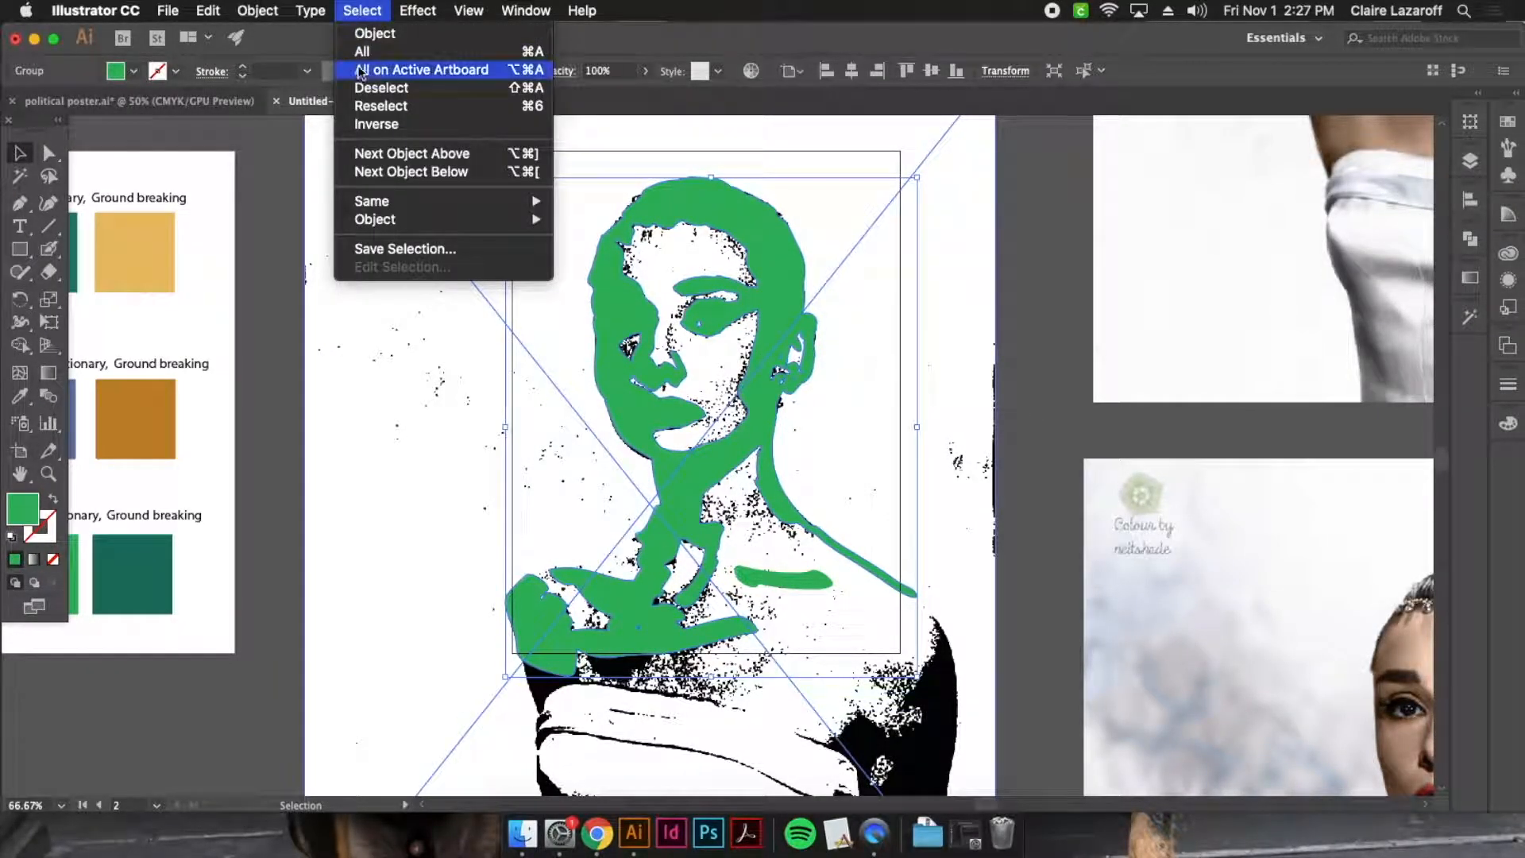
pyautogui.moveTo(479, 207)
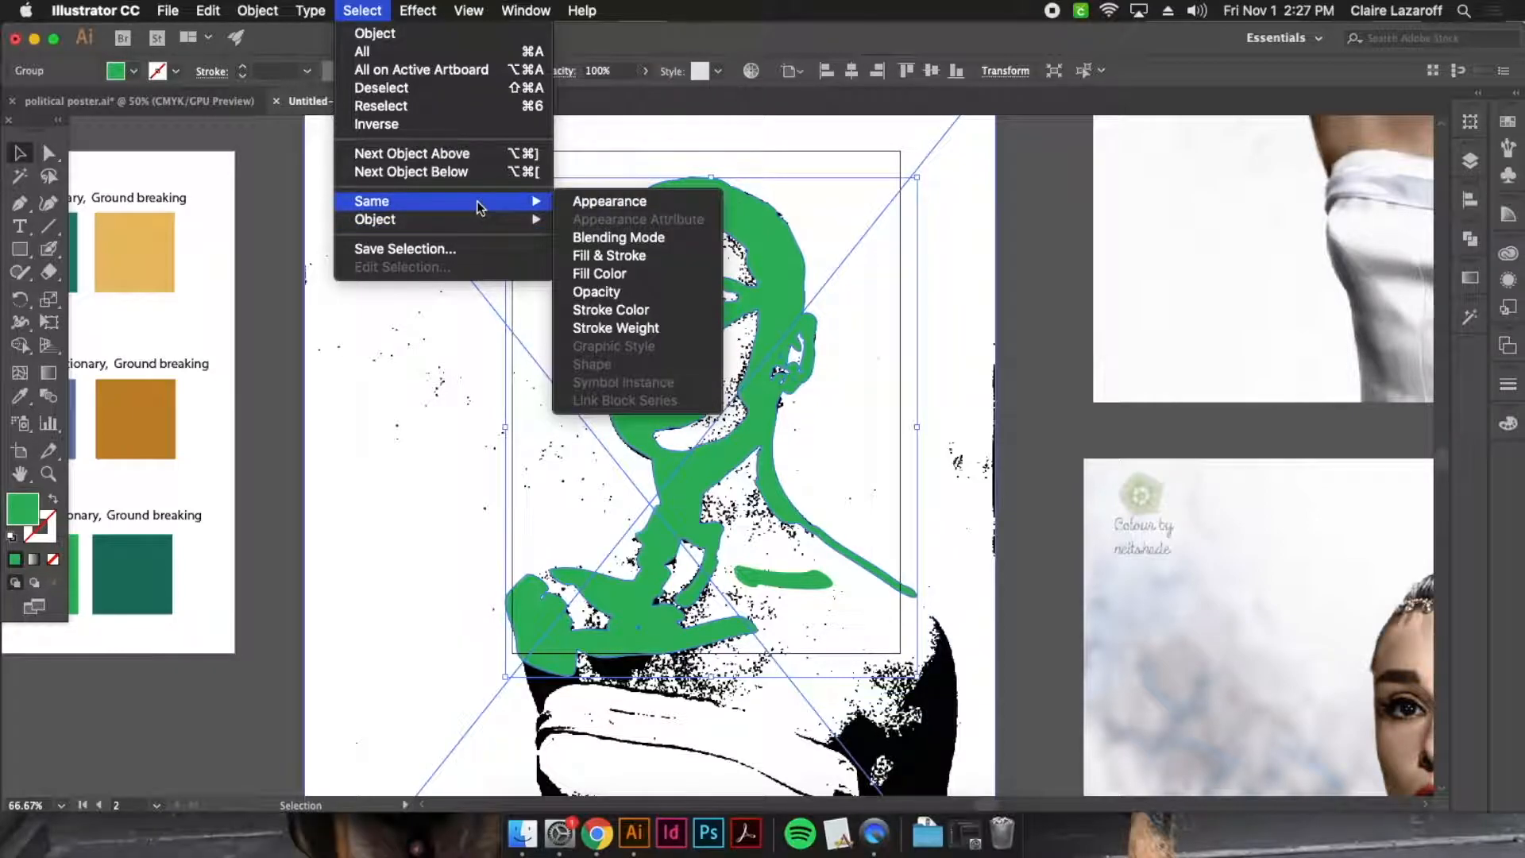
pyautogui.click(633, 256)
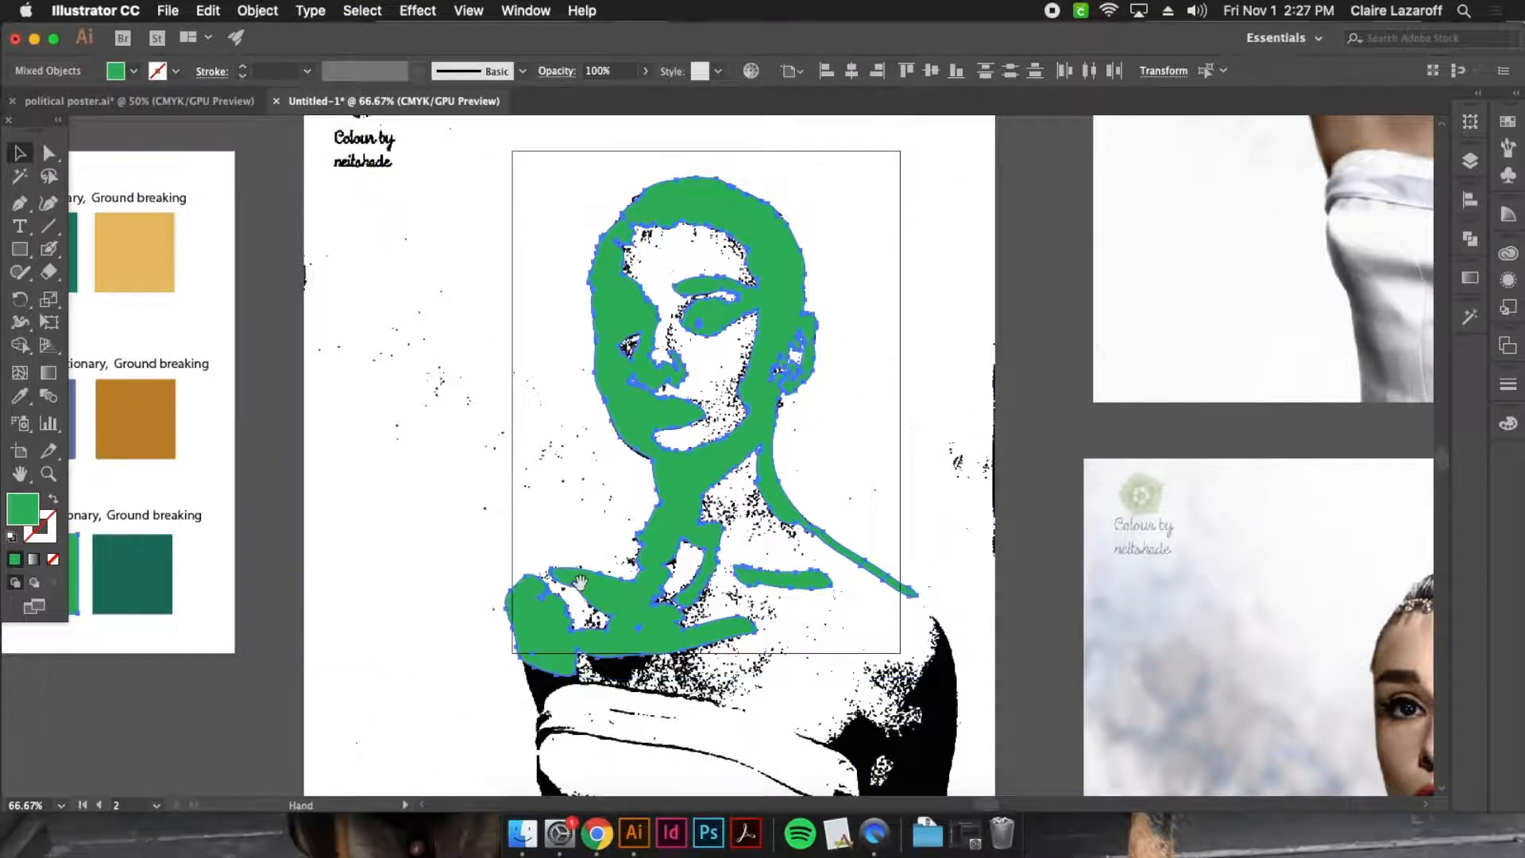
pyautogui.hscroll(-5, 554, 556)
pyautogui.scroll(-1, 554, 556)
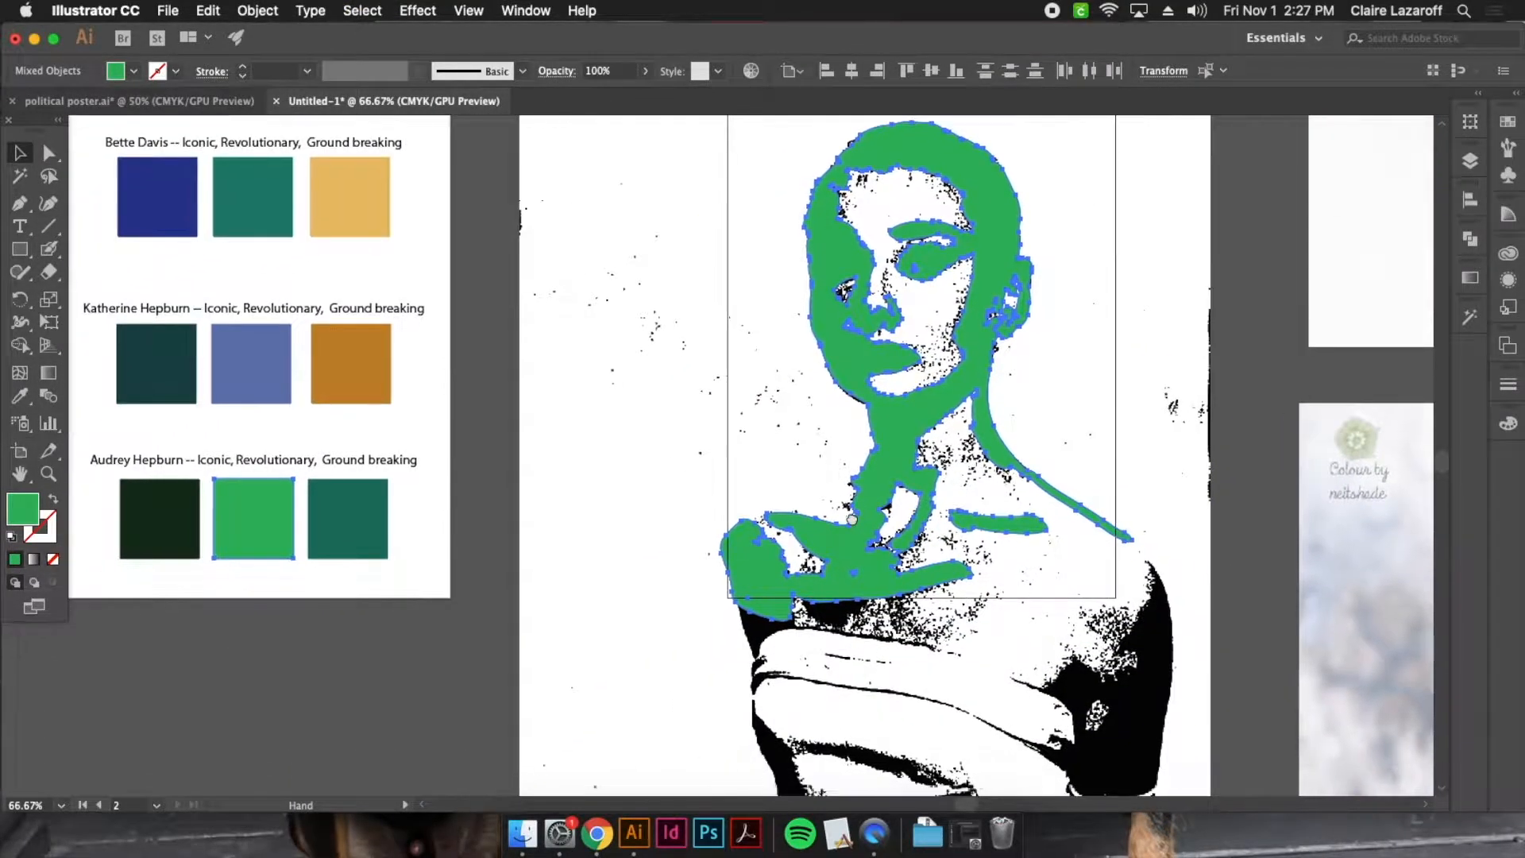
pyautogui.keyDown('shift'); pyautogui.click(270, 509); pyautogui.keyUp('shift')
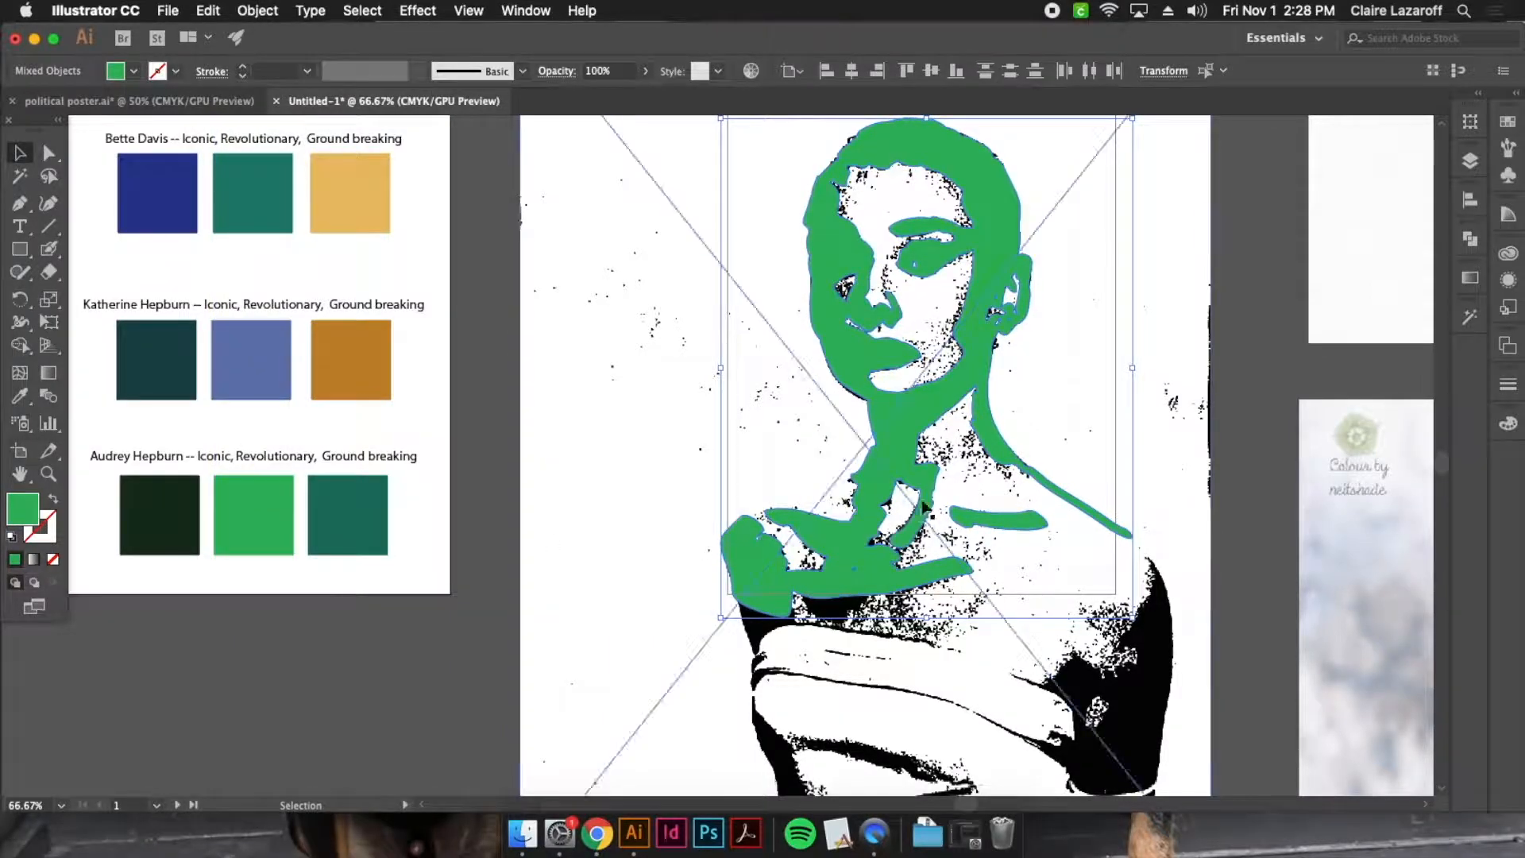
pyautogui.hscroll(4, 913, 510)
pyautogui.scroll(3, 913, 510)
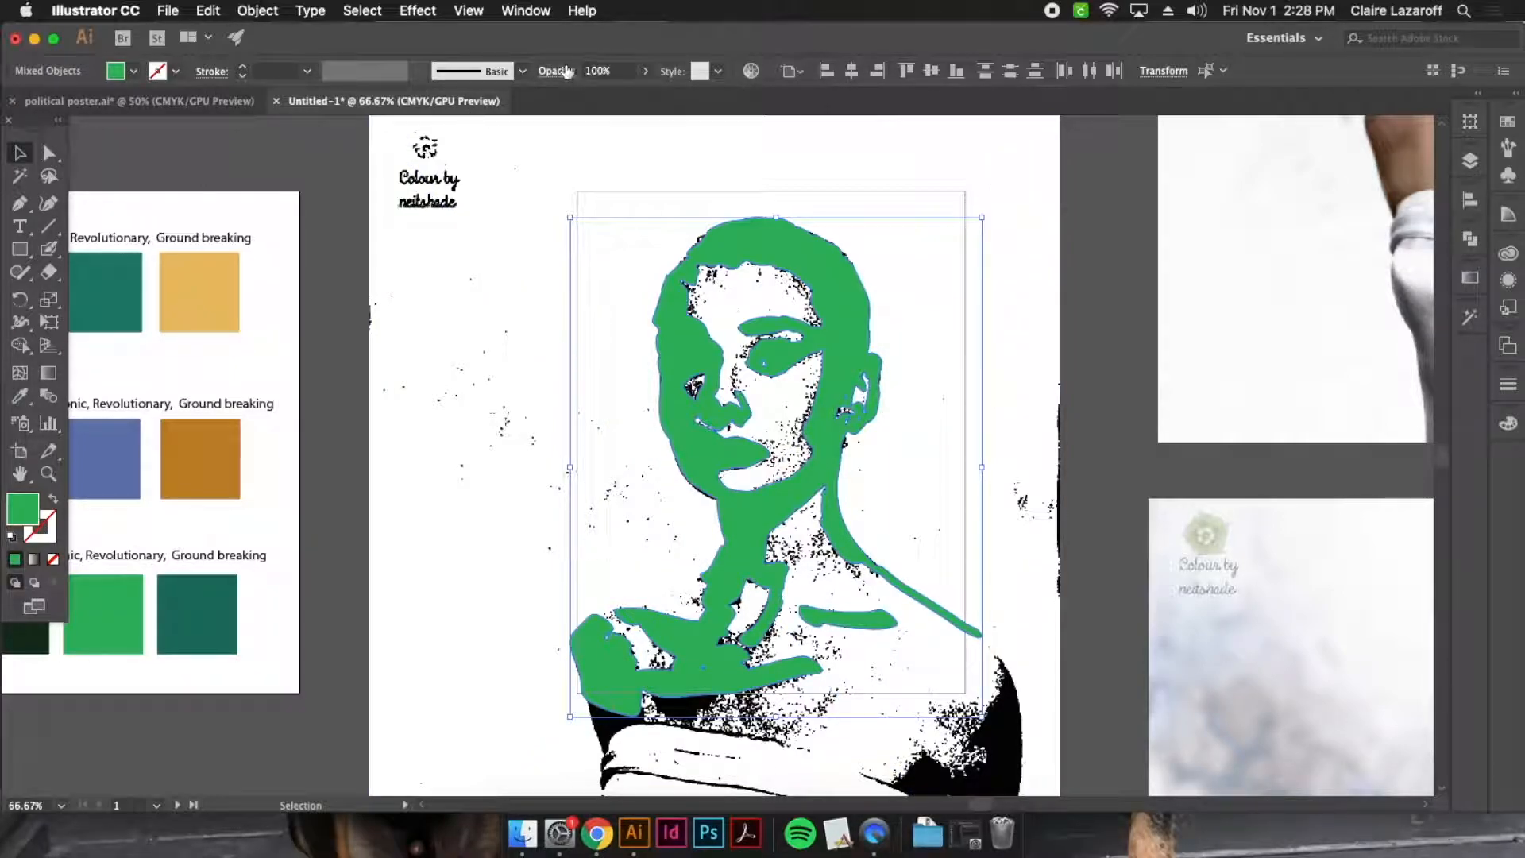
# Set the opacity of the selected green portrait shapes to 50%
pyautogui.click(600, 71)
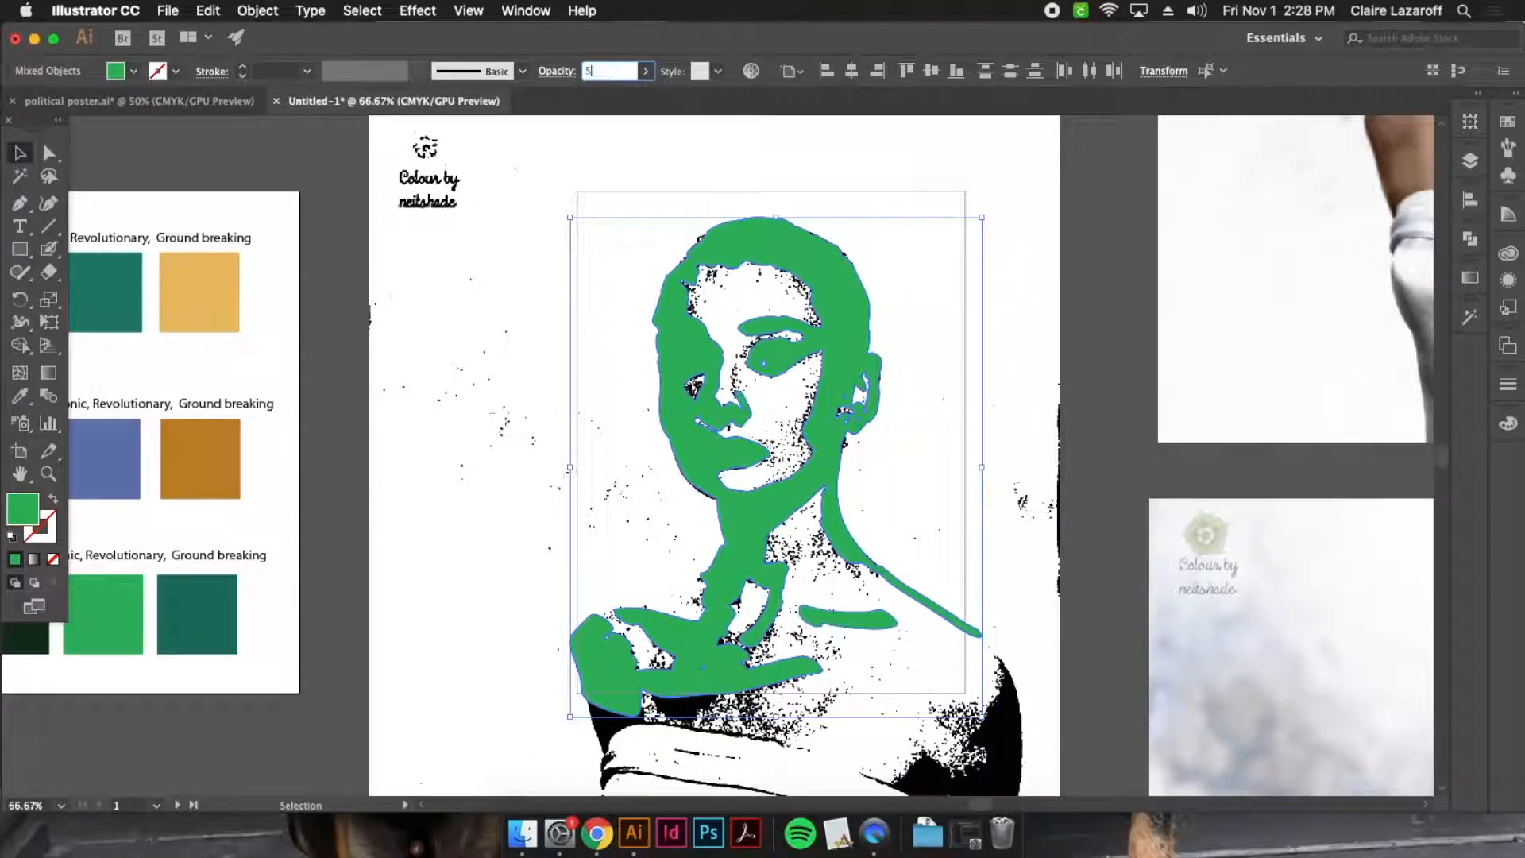
pyautogui.write('50')
pyautogui.press('Return')
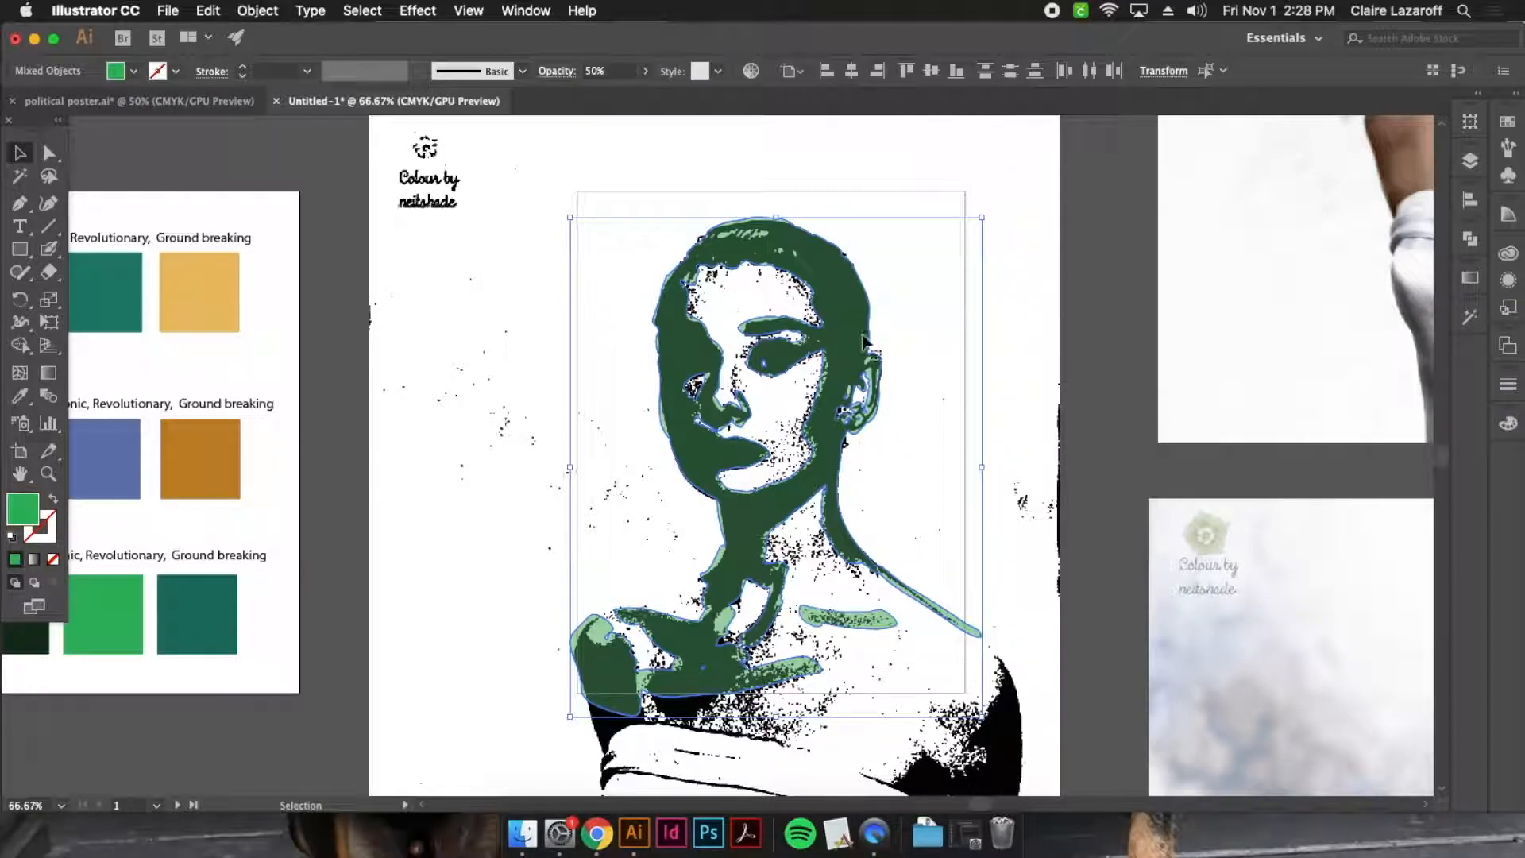
# Shift the linked audrey.jpg reference photo slightly downward beneath the semi-transparent green shapes
pyautogui.press('super+plus')
pyautogui.press('super+plus')
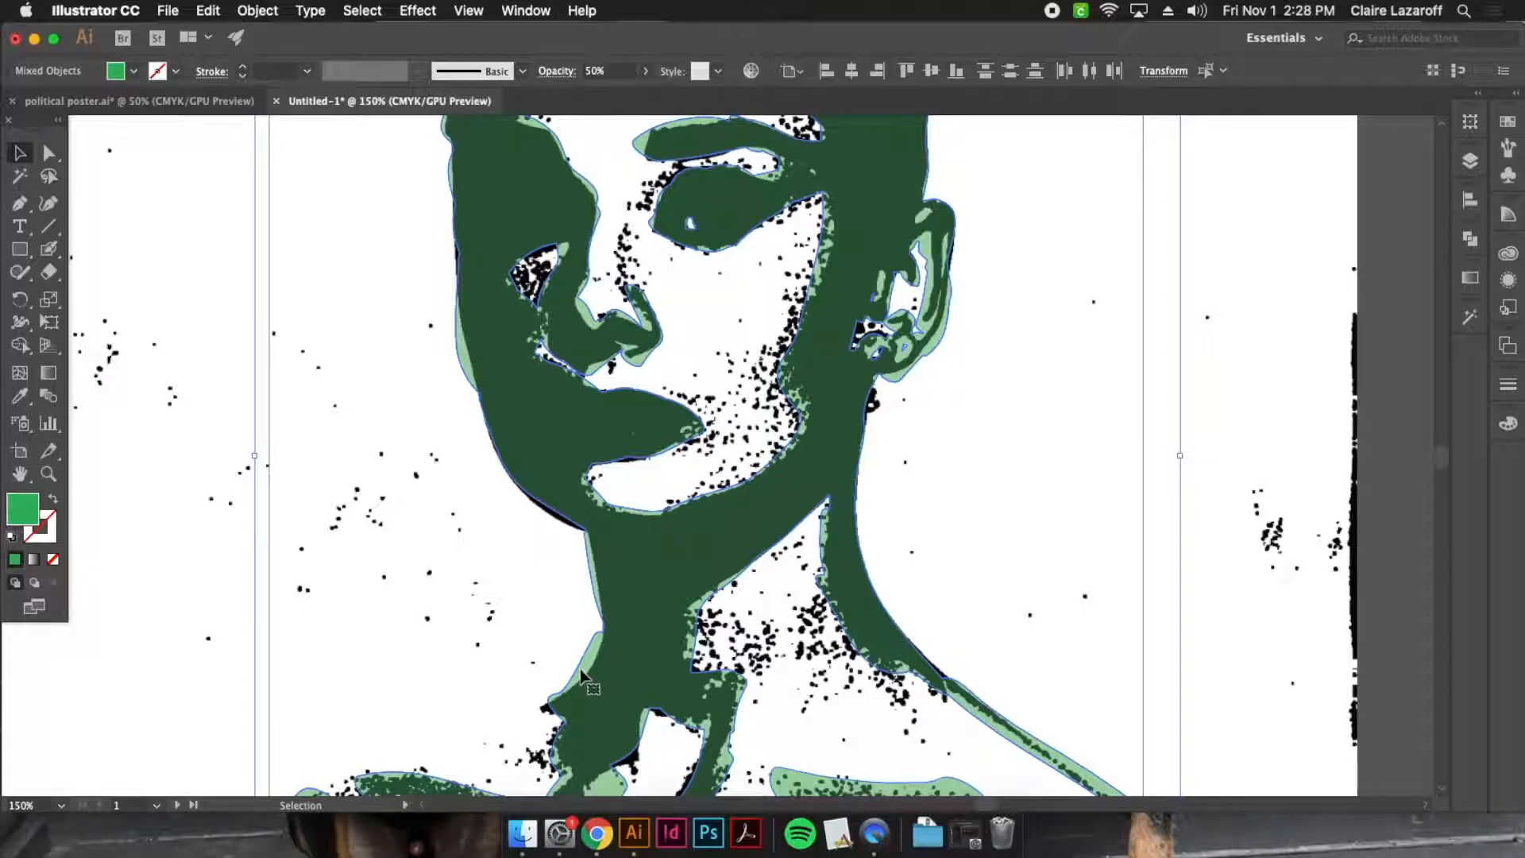
pyautogui.click(746, 354)
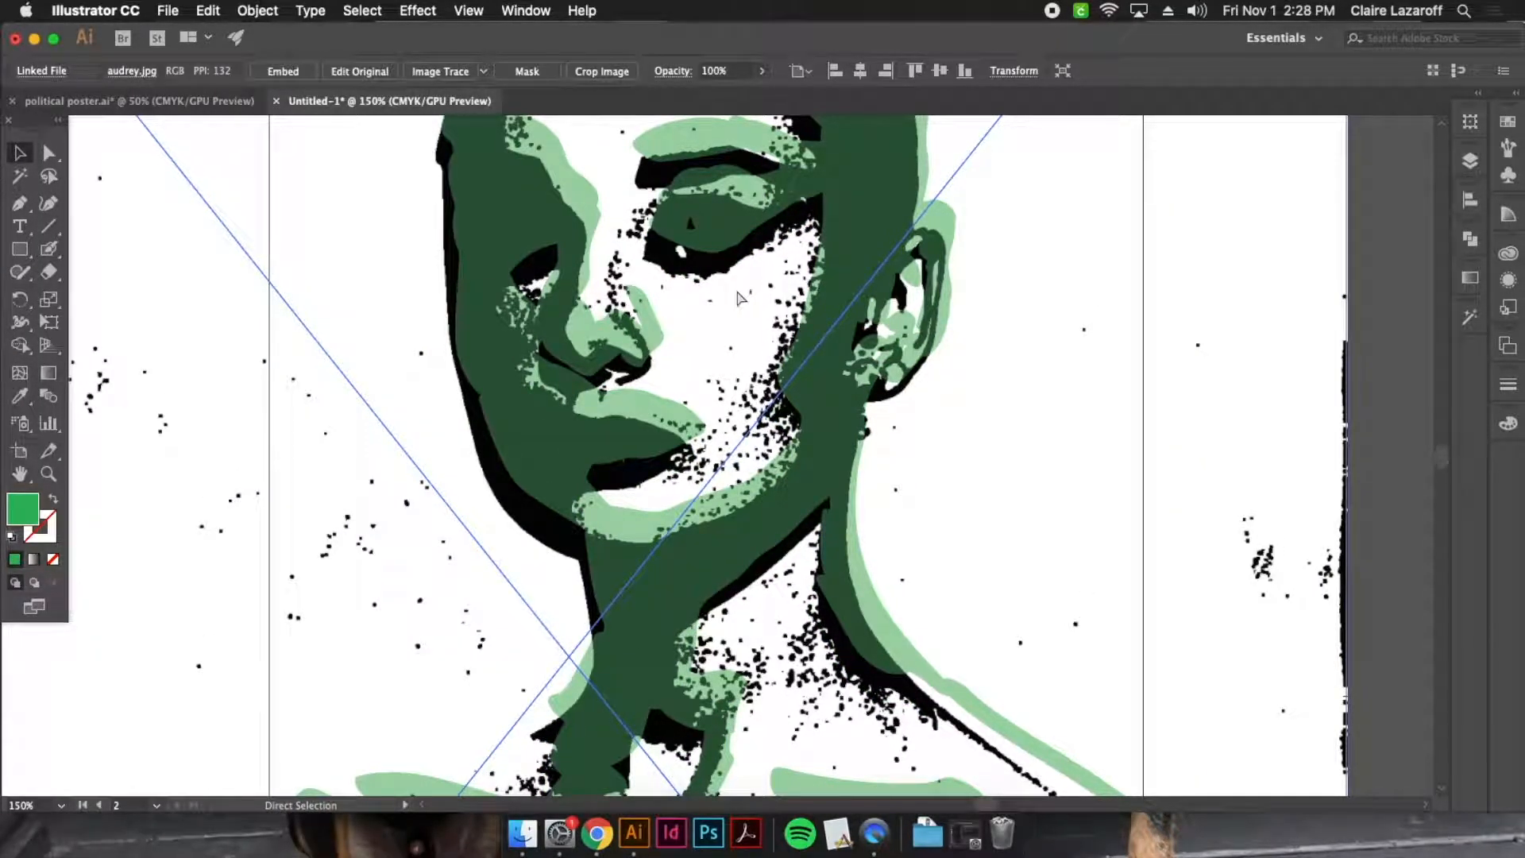
# Undo the last shift of the linked audrey.jpg reference photo
pyautogui.press('super+z')
pyautogui.press('space')
pyautogui.moveTo(757, 289); pyautogui.dragTo(736, 444)
# Configure the Eraser Tool as a slightly tilted ellipse with 27% roundness and a size of 48 pt
pyautogui.click(48, 272)
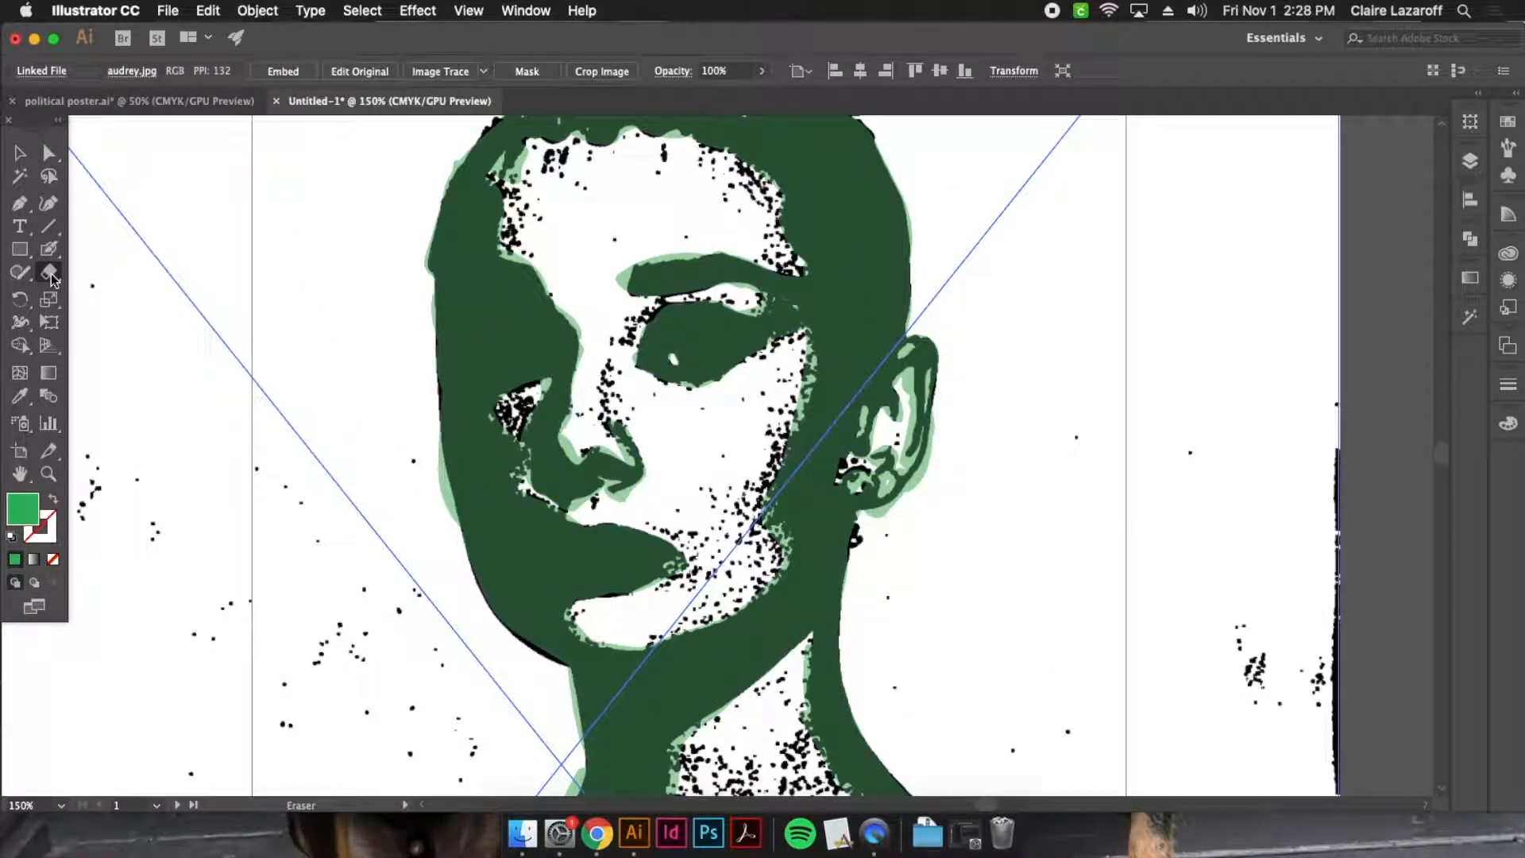
pyautogui.doubleClick(49, 274)
pyautogui.moveTo(390, 281); pyautogui.dragTo(354, 274)
pyautogui.moveTo(308, 329)
pyautogui.mouseDown()
pyautogui.moveTo(338, 329)
pyautogui.moveTo(313, 370)
pyautogui.moveTo(344, 371)
pyautogui.moveTo(331, 370)
pyautogui.mouseUp()
pyautogui.moveTo(410, 235)
pyautogui.mouseDown()
pyautogui.moveTo(401, 253)
pyautogui.moveTo(412, 216)
pyautogui.mouseUp()
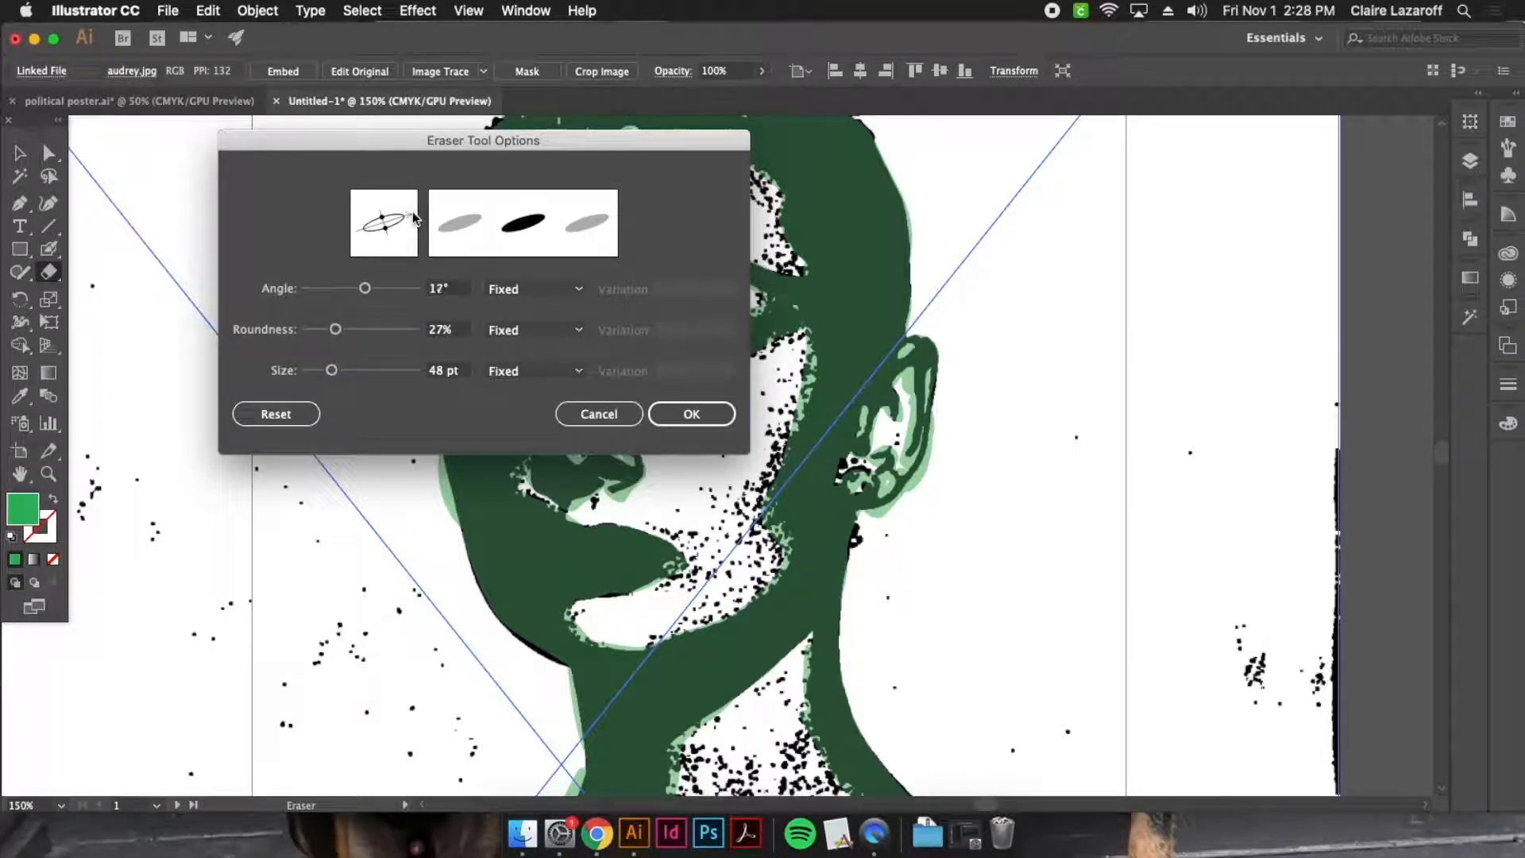
pyautogui.click(692, 414)
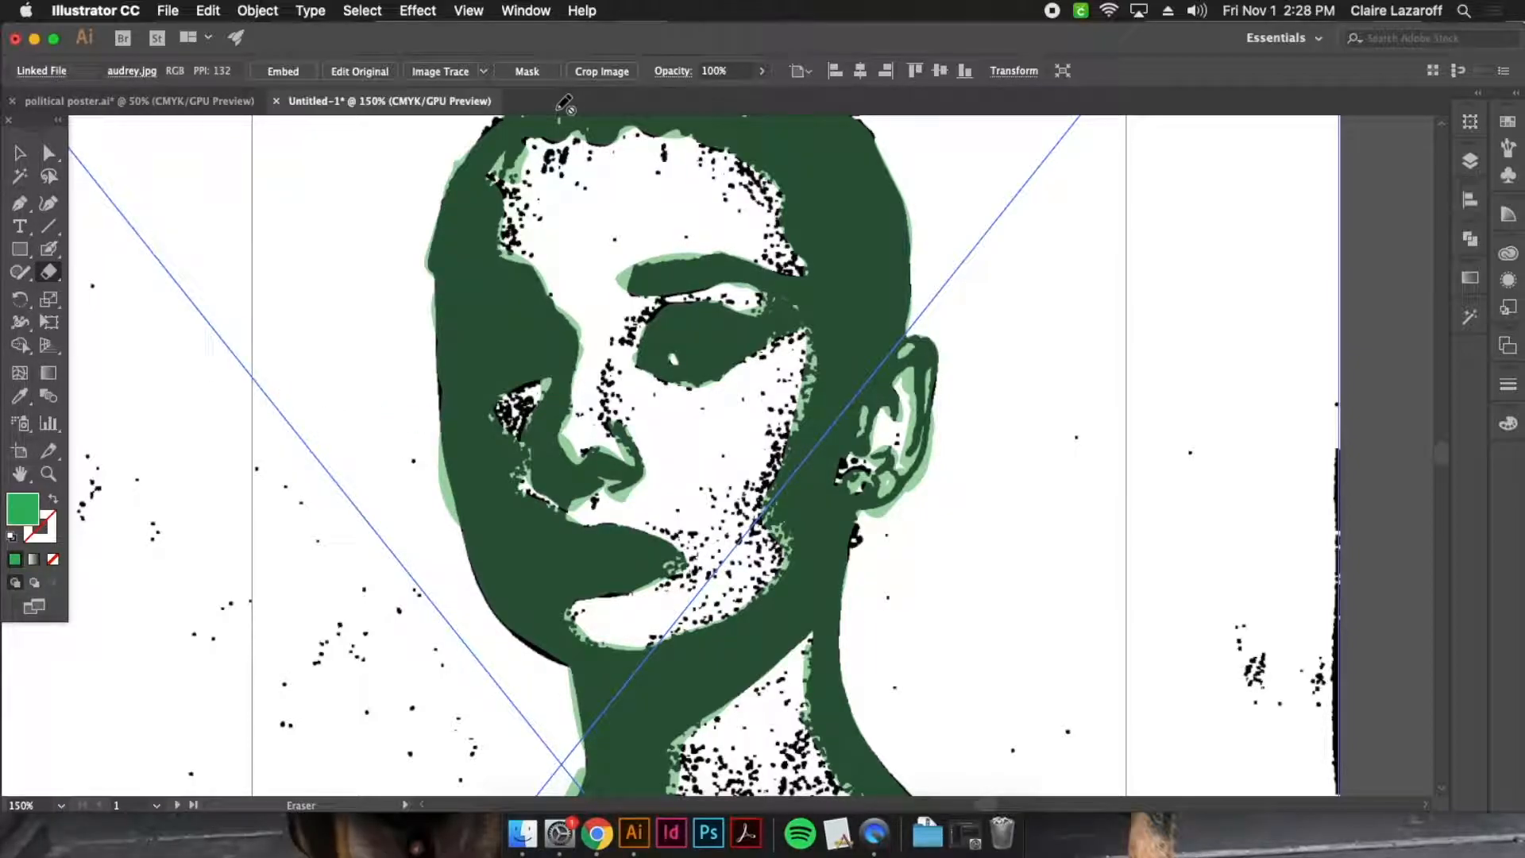
# Select the semi-transparent green portrait group and erase its excess along the shadowed cheek, the eyebrow's upper edge and the forehead hairline
pyautogui.press('v')
pyautogui.click(489, 316)
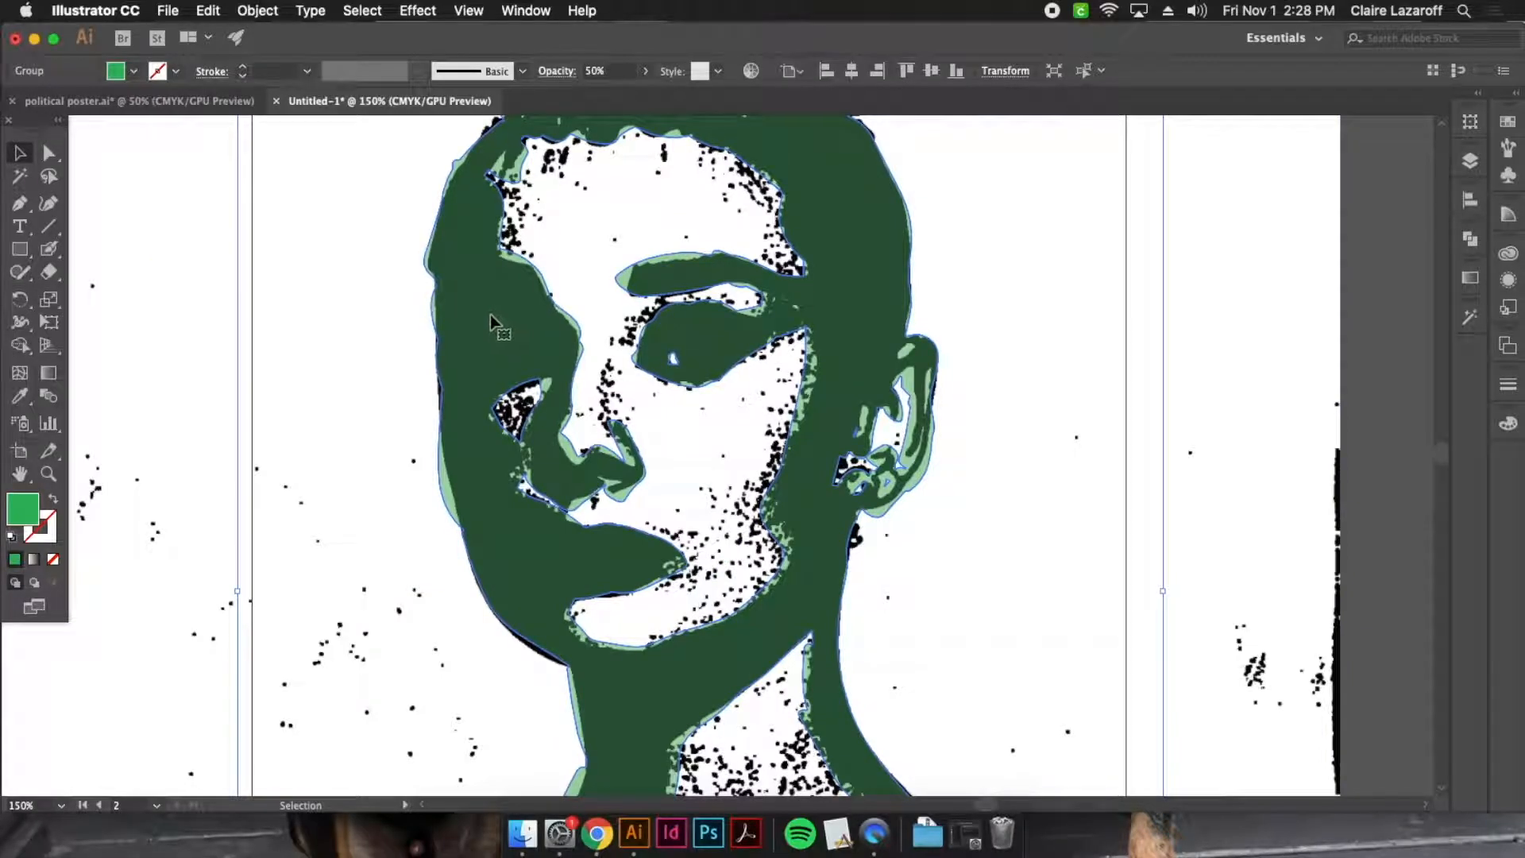
pyautogui.hotkey('shift', 'e')
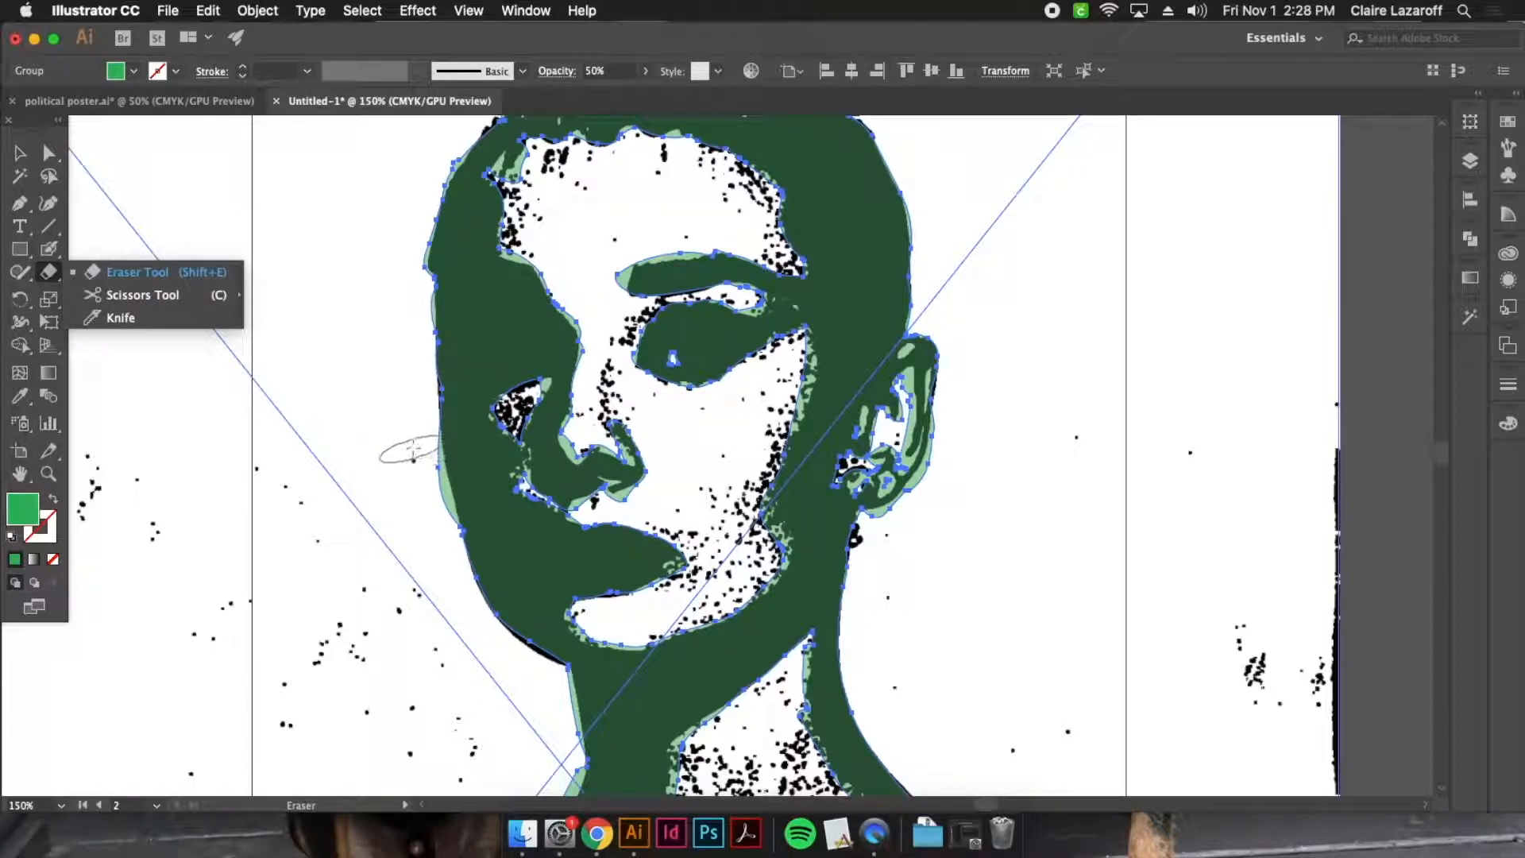
pyautogui.click(53, 281)
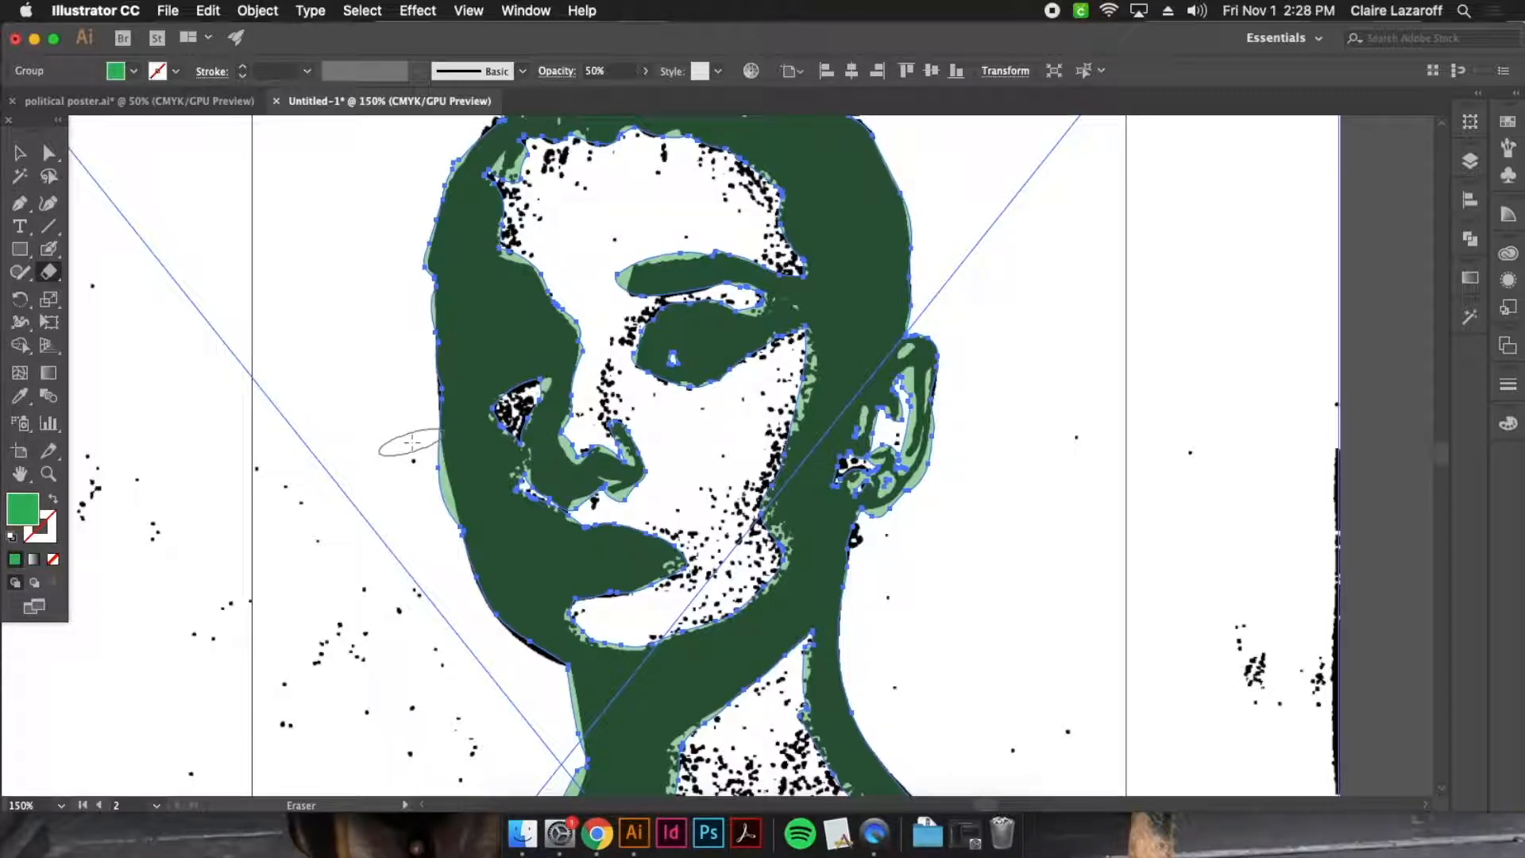
pyautogui.moveTo(411, 448); pyautogui.dragTo(433, 563)
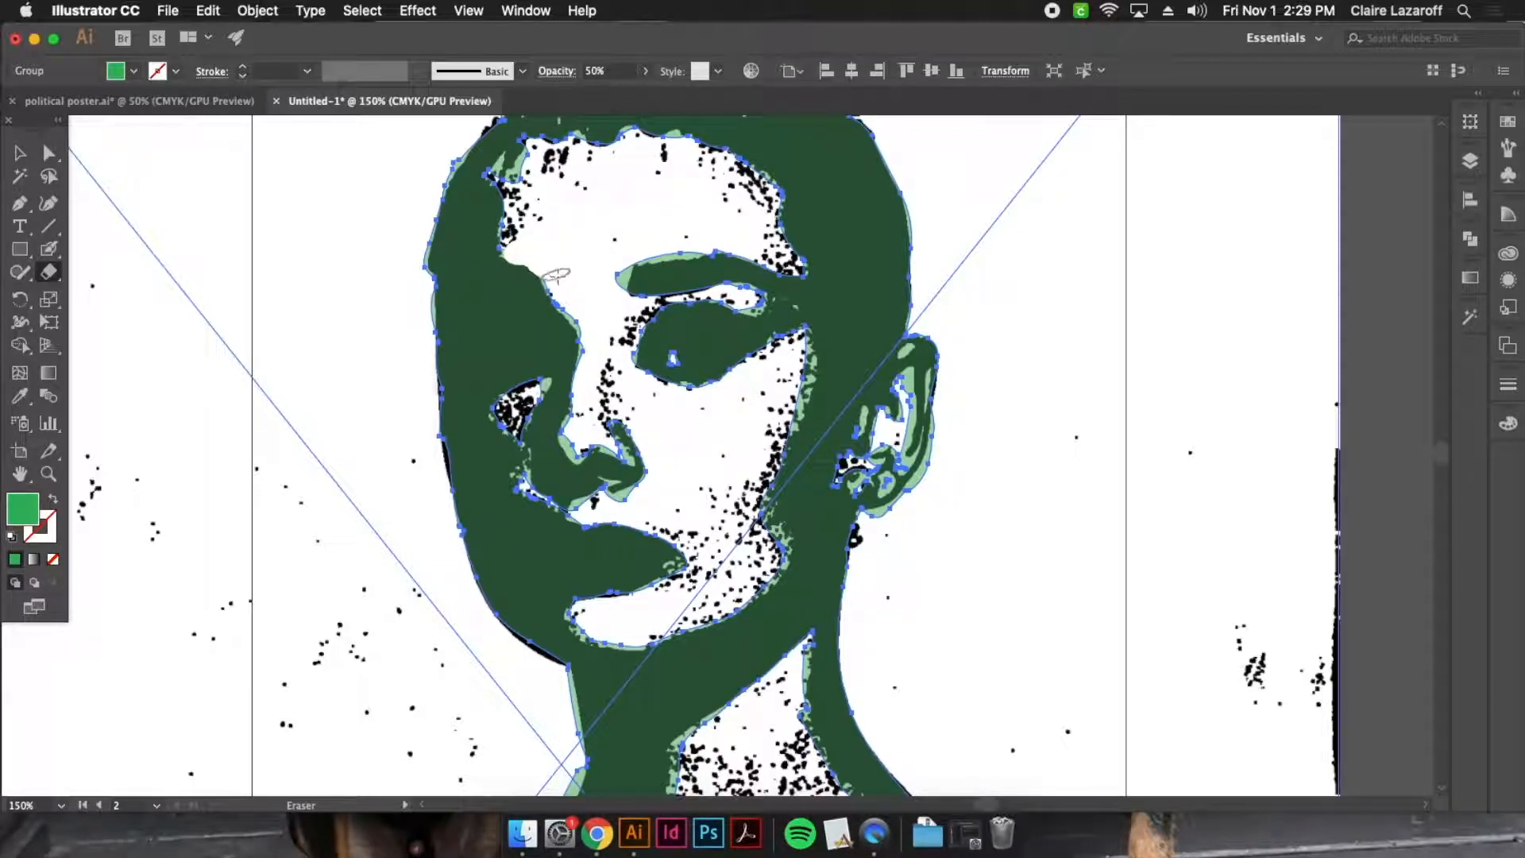
pyautogui.moveTo(570, 298)
pyautogui.mouseDown()
pyautogui.moveTo(582, 316)
pyautogui.moveTo(618, 270)
pyautogui.mouseUp()
pyautogui.moveTo(686, 251); pyautogui.dragTo(709, 247)
pyautogui.moveTo(664, 137)
pyautogui.mouseDown()
pyautogui.moveTo(624, 130)
pyautogui.moveTo(634, 150)
pyautogui.mouseUp()
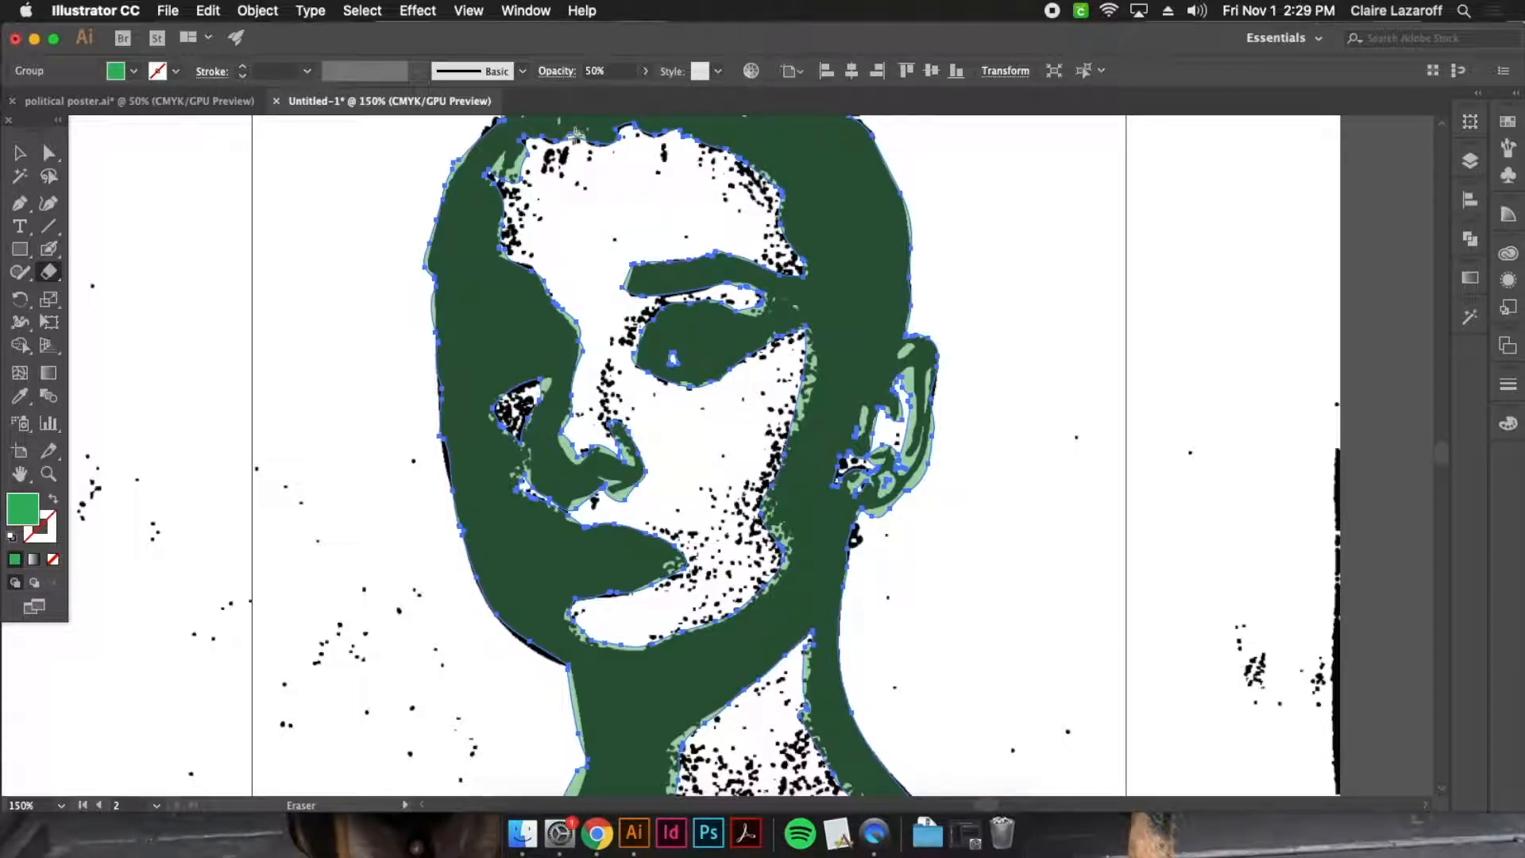
pyautogui.moveTo(530, 151); pyautogui.dragTo(515, 182)
pyautogui.press('super+z')
# Erase the excess green at the corner of the mouth, following the reference photo's edge
pyautogui.press('super+equal')
pyautogui.press('super+equal')
pyautogui.press('super+equal')
pyautogui.press('super+equal')
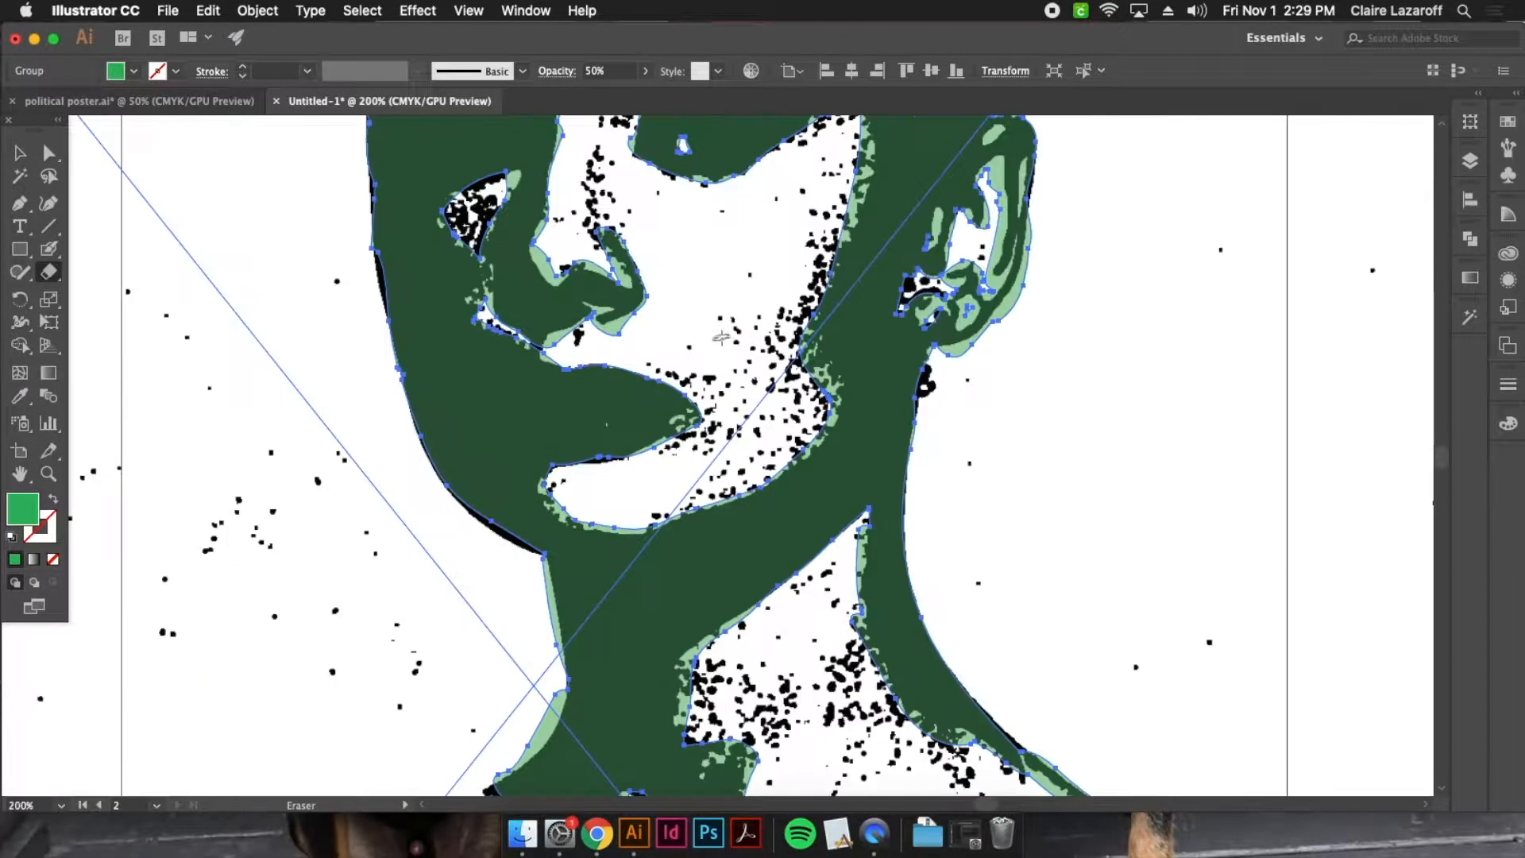
pyautogui.scroll(3, 657, 233)
pyautogui.hscroll(-3, 658, 232)
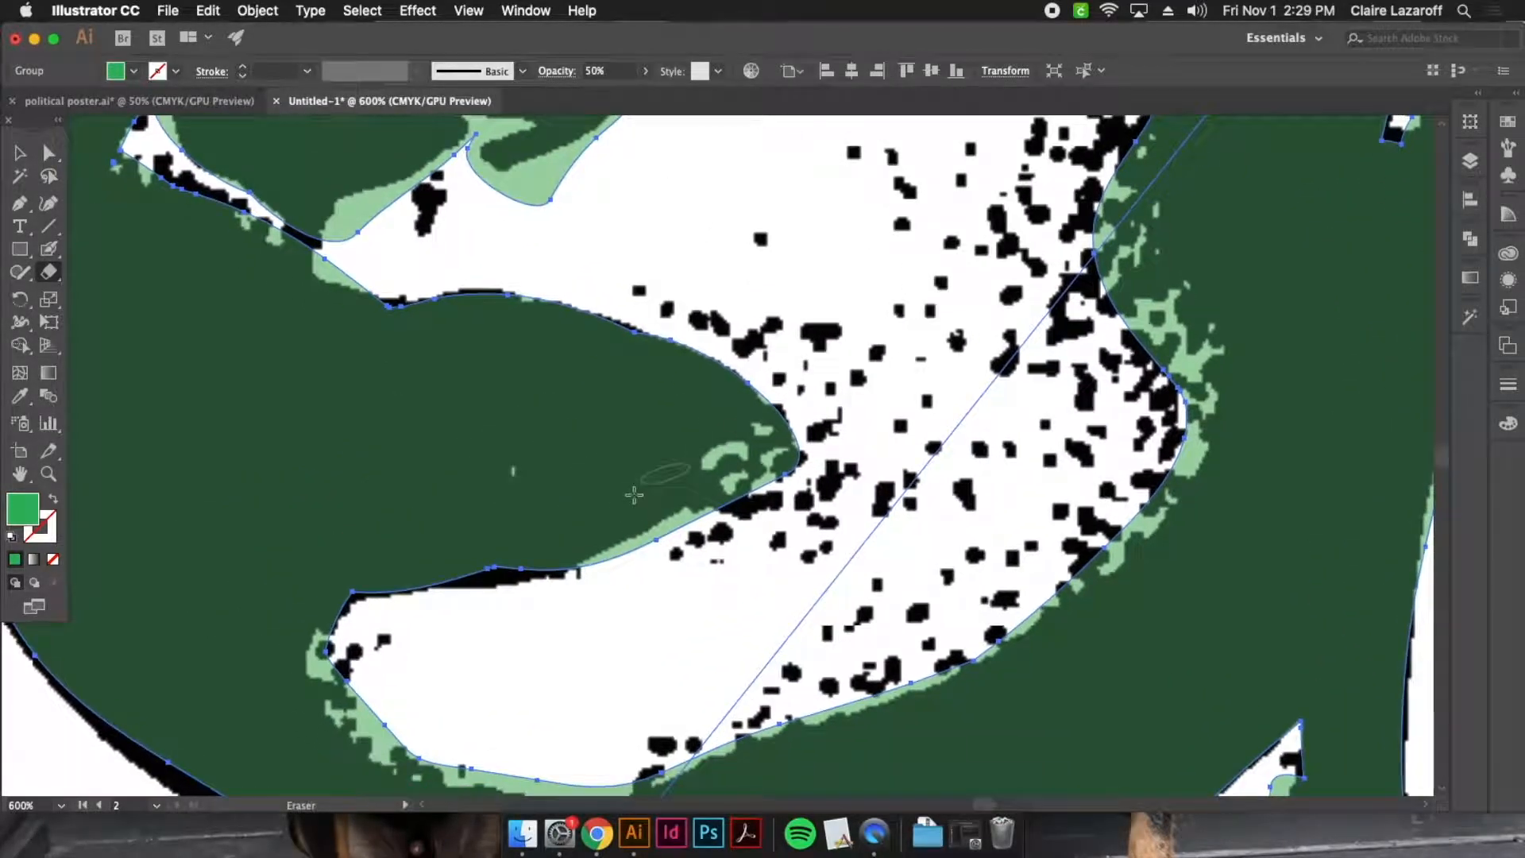
pyautogui.moveTo(615, 570)
pyautogui.mouseDown()
pyautogui.moveTo(734, 508)
pyautogui.moveTo(804, 420)
pyautogui.moveTo(674, 525)
pyautogui.moveTo(813, 402)
pyautogui.mouseUp()
# Erase the green in the narrow gap under the nostril and along the edge from the nose down to the upper lip
pyautogui.press('space')
pyautogui.moveTo(676, 305)
pyautogui.mouseDown()
pyautogui.moveTo(733, 487)
pyautogui.moveTo(812, 564)
pyautogui.mouseUp()
pyautogui.moveTo(616, 439)
pyautogui.mouseDown()
pyautogui.moveTo(711, 413)
pyautogui.moveTo(764, 371)
pyautogui.moveTo(787, 331)
pyautogui.moveTo(779, 267)
pyautogui.mouseUp()
pyautogui.moveTo(741, 451)
pyautogui.mouseDown()
pyautogui.moveTo(700, 413)
pyautogui.moveTo(695, 428)
pyautogui.moveTo(610, 439)
pyautogui.moveTo(607, 403)
pyautogui.moveTo(633, 385)
pyautogui.mouseUp()
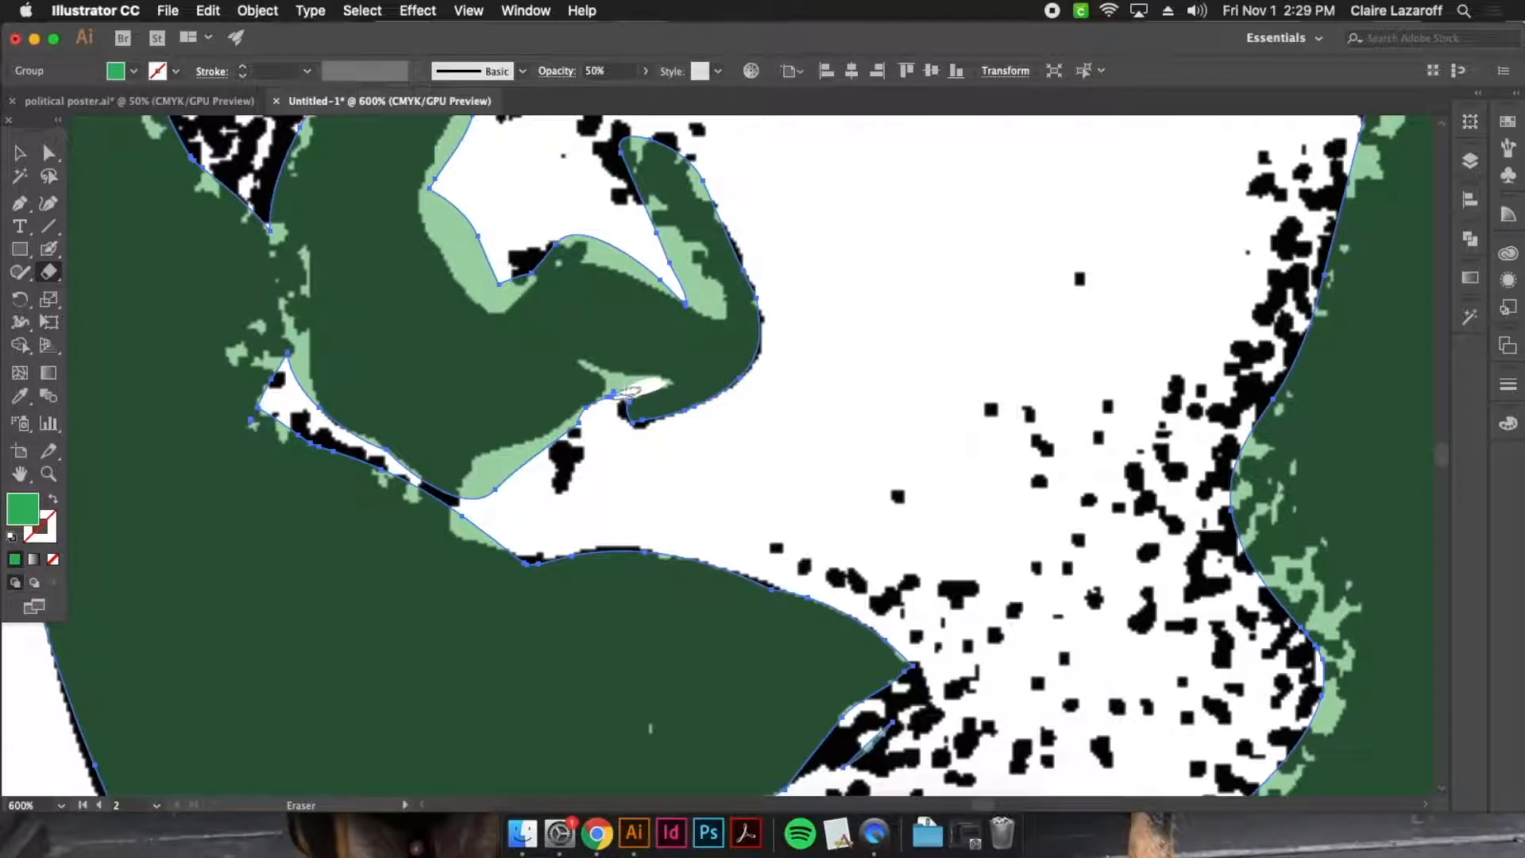
pyautogui.moveTo(621, 387); pyautogui.dragTo(613, 375)
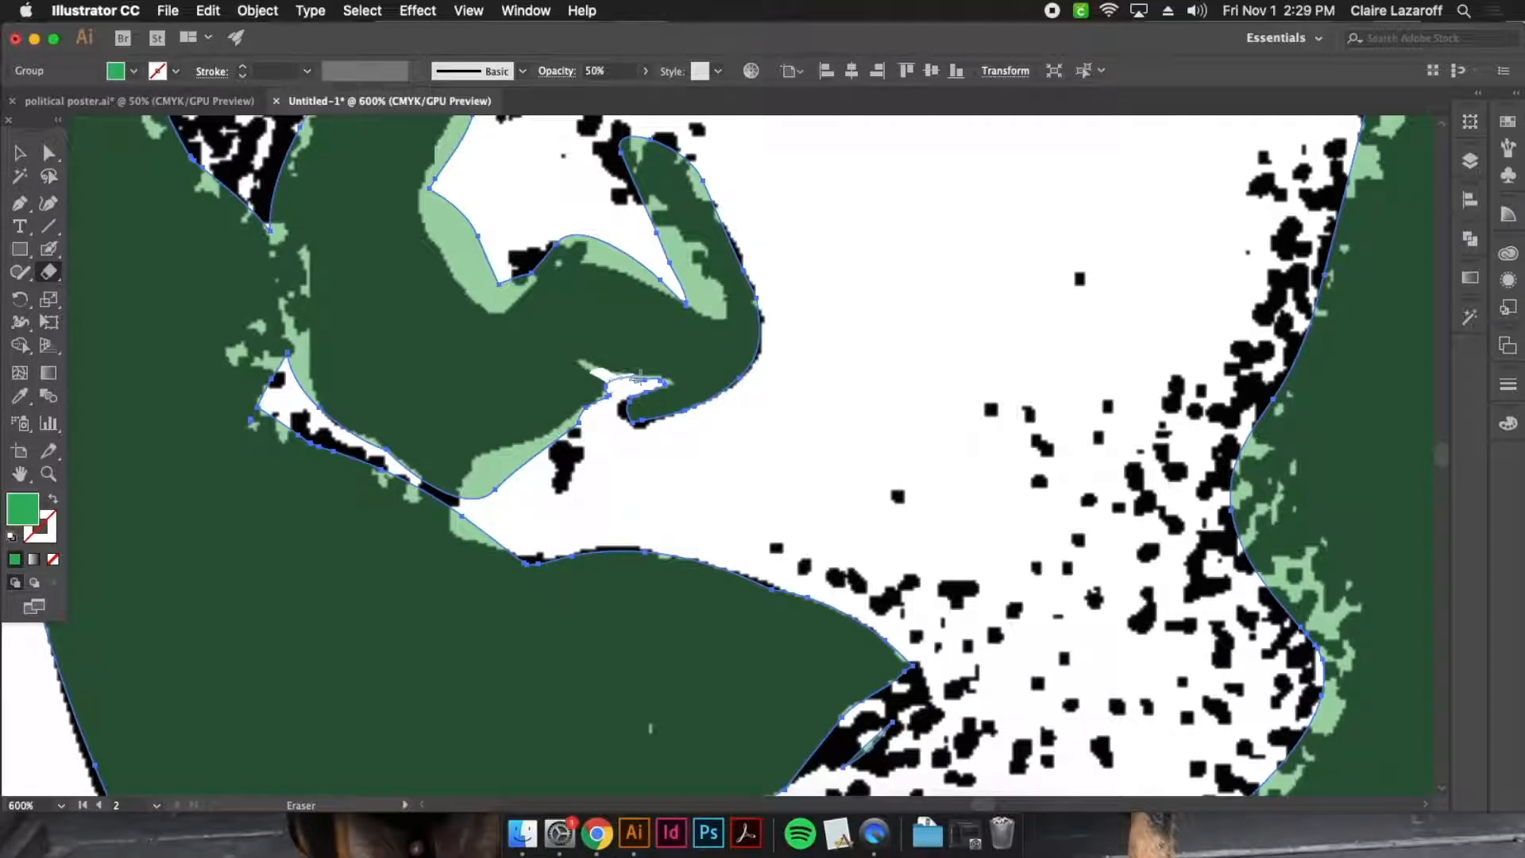
pyautogui.moveTo(592, 371); pyautogui.dragTo(593, 372)
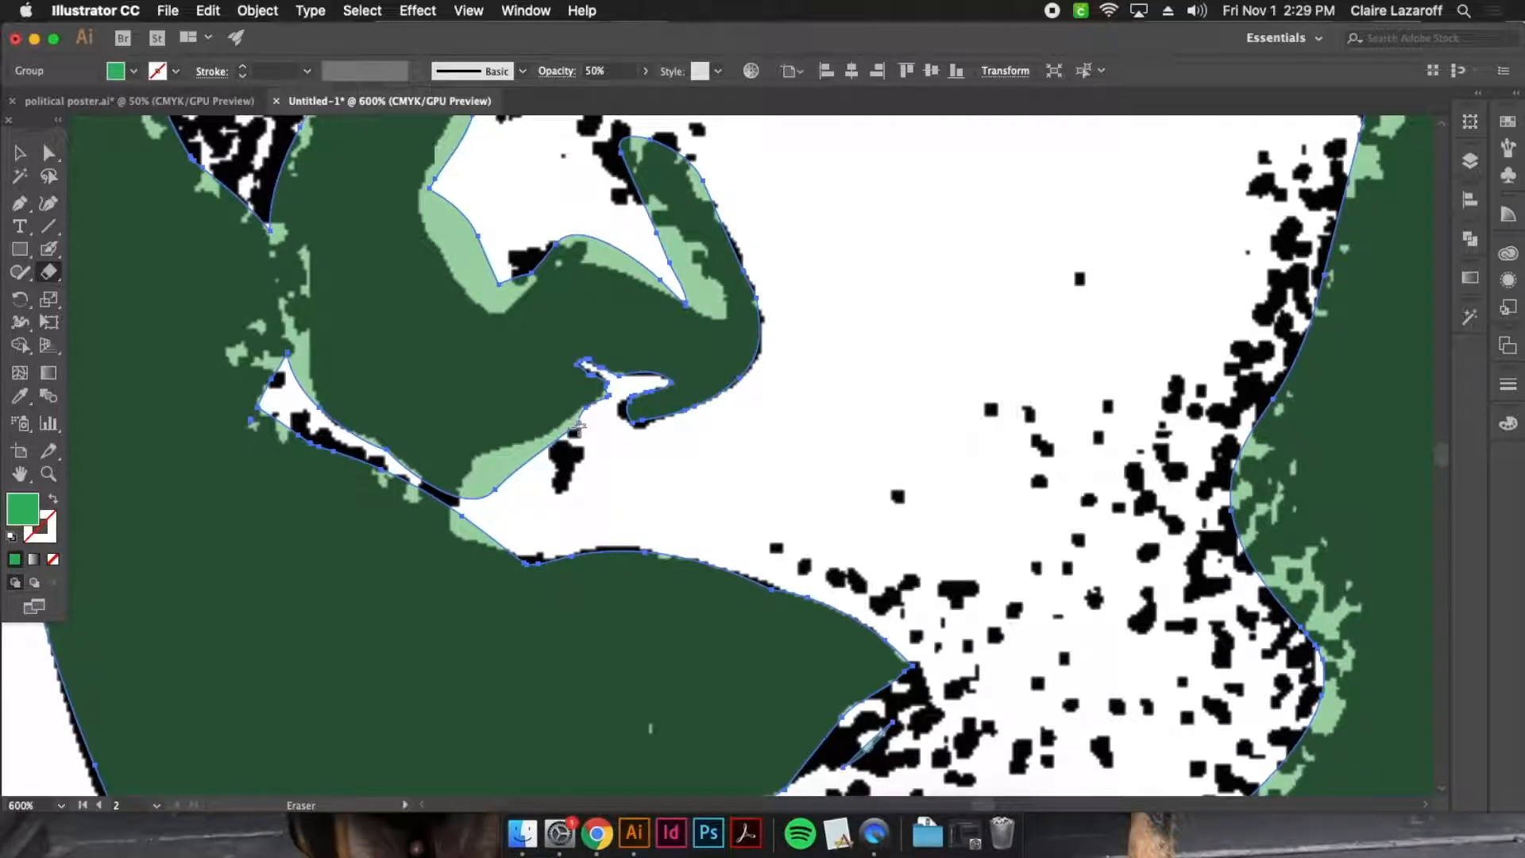
pyautogui.moveTo(482, 494)
pyautogui.mouseDown()
pyautogui.moveTo(596, 407)
pyautogui.moveTo(472, 500)
pyautogui.moveTo(483, 463)
pyautogui.moveTo(449, 520)
pyautogui.moveTo(484, 544)
pyautogui.mouseUp()
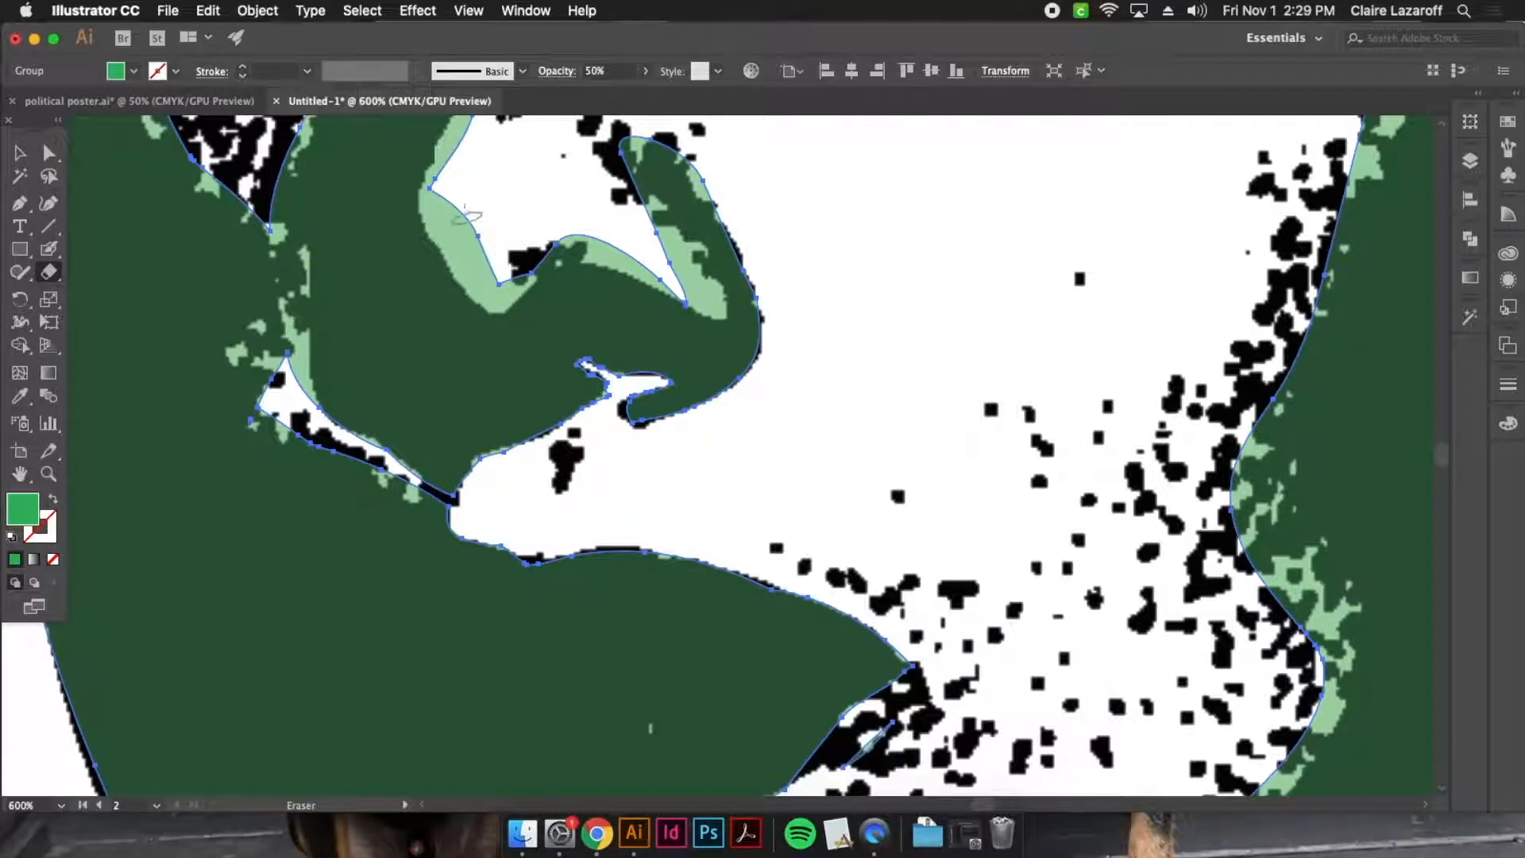
# Erase the excess green around the upper edge of the nostril wing and along the side of the nose
pyautogui.moveTo(433, 191)
pyautogui.mouseDown()
pyautogui.moveTo(504, 290)
pyautogui.moveTo(574, 245)
pyautogui.moveTo(667, 270)
pyautogui.moveTo(699, 297)
pyautogui.mouseUp()
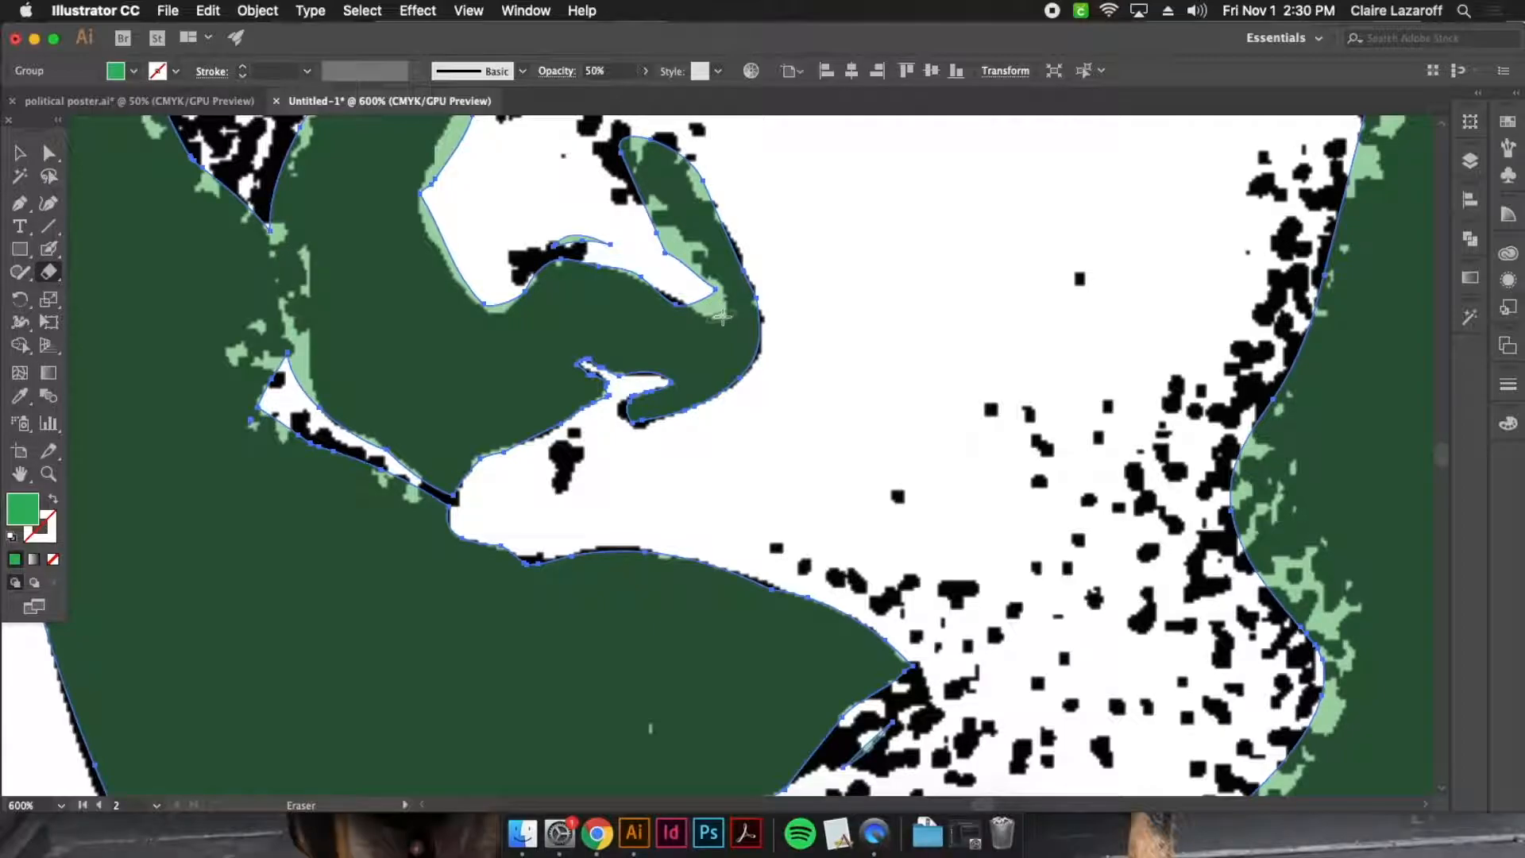
pyautogui.moveTo(719, 314); pyautogui.dragTo(640, 197)
pyautogui.scroll(5, 597, 224)
pyautogui.hscroll(-2, 597, 225)
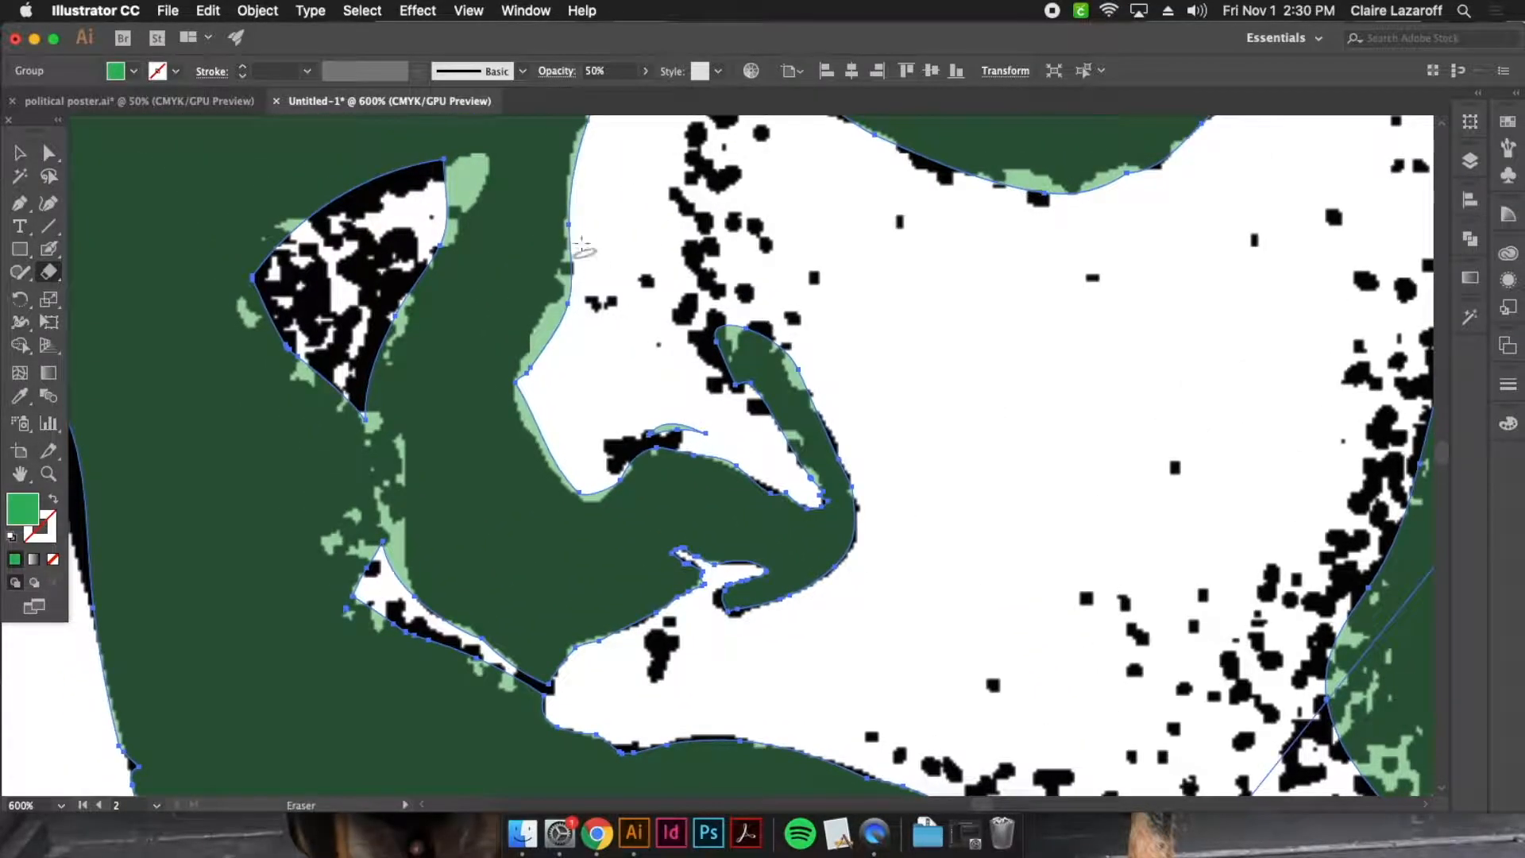
pyautogui.moveTo(575, 226)
pyautogui.mouseDown()
pyautogui.moveTo(528, 365)
pyautogui.moveTo(539, 395)
pyautogui.mouseUp()
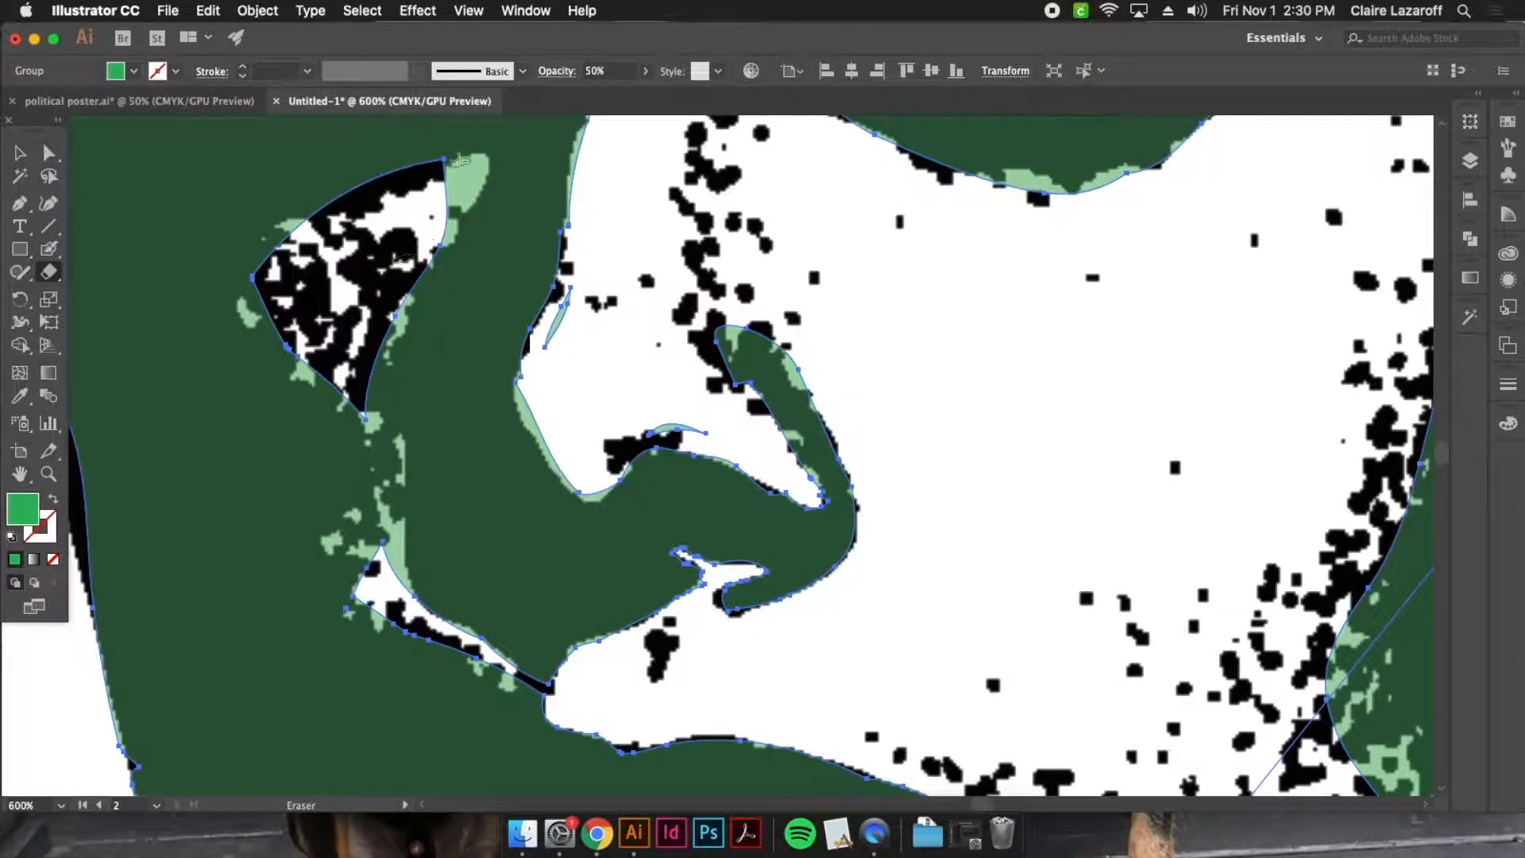
# Erase the green at the shadowed eye's pointed inner tip, beside the nose and at the top of the small gap beneath it
pyautogui.moveTo(477, 161); pyautogui.dragTo(449, 222)
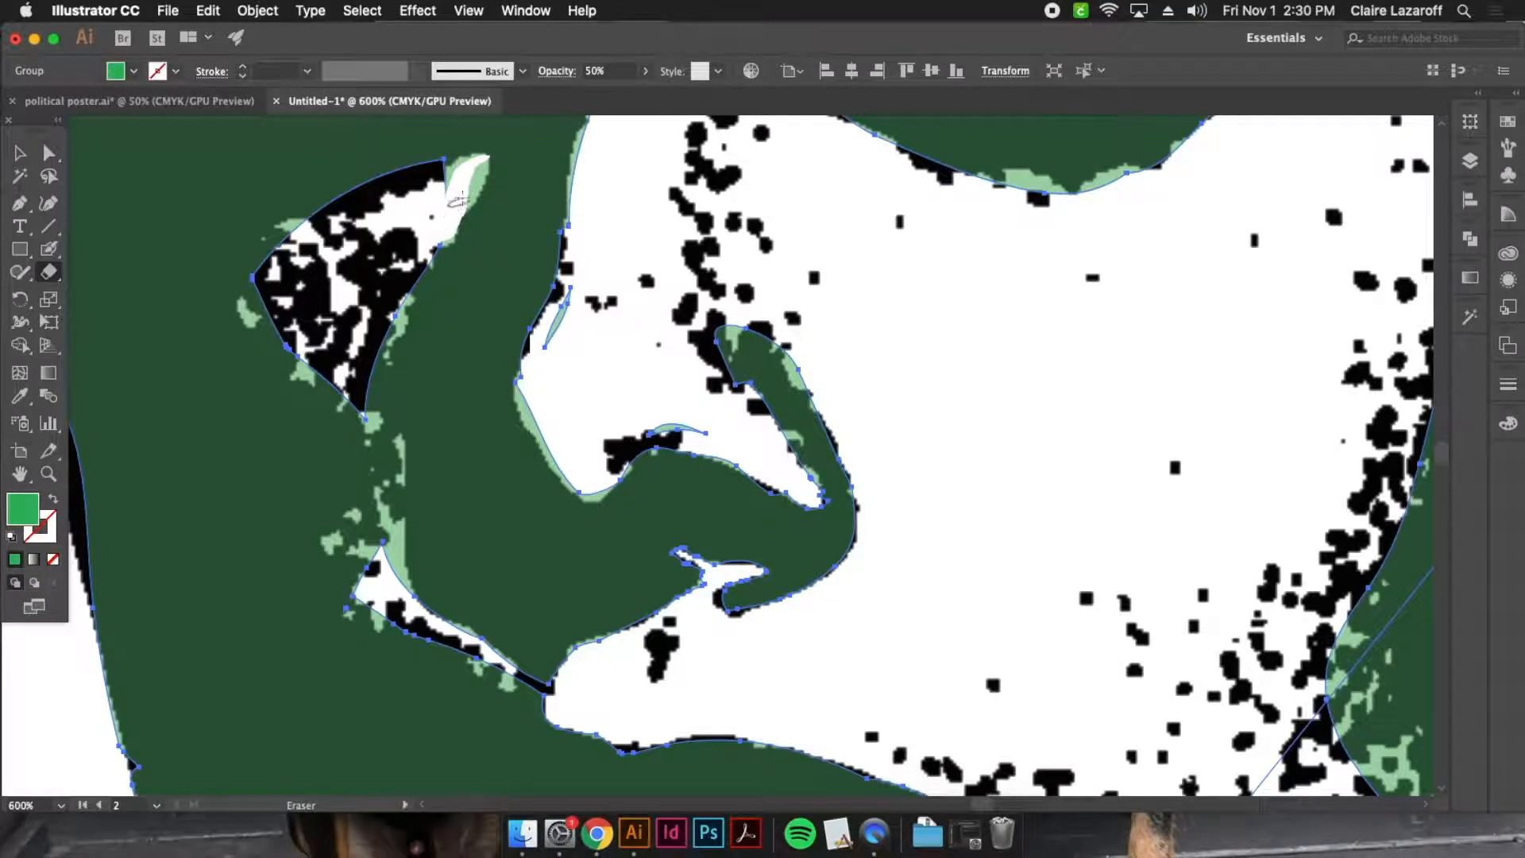
pyautogui.moveTo(474, 167); pyautogui.dragTo(443, 208)
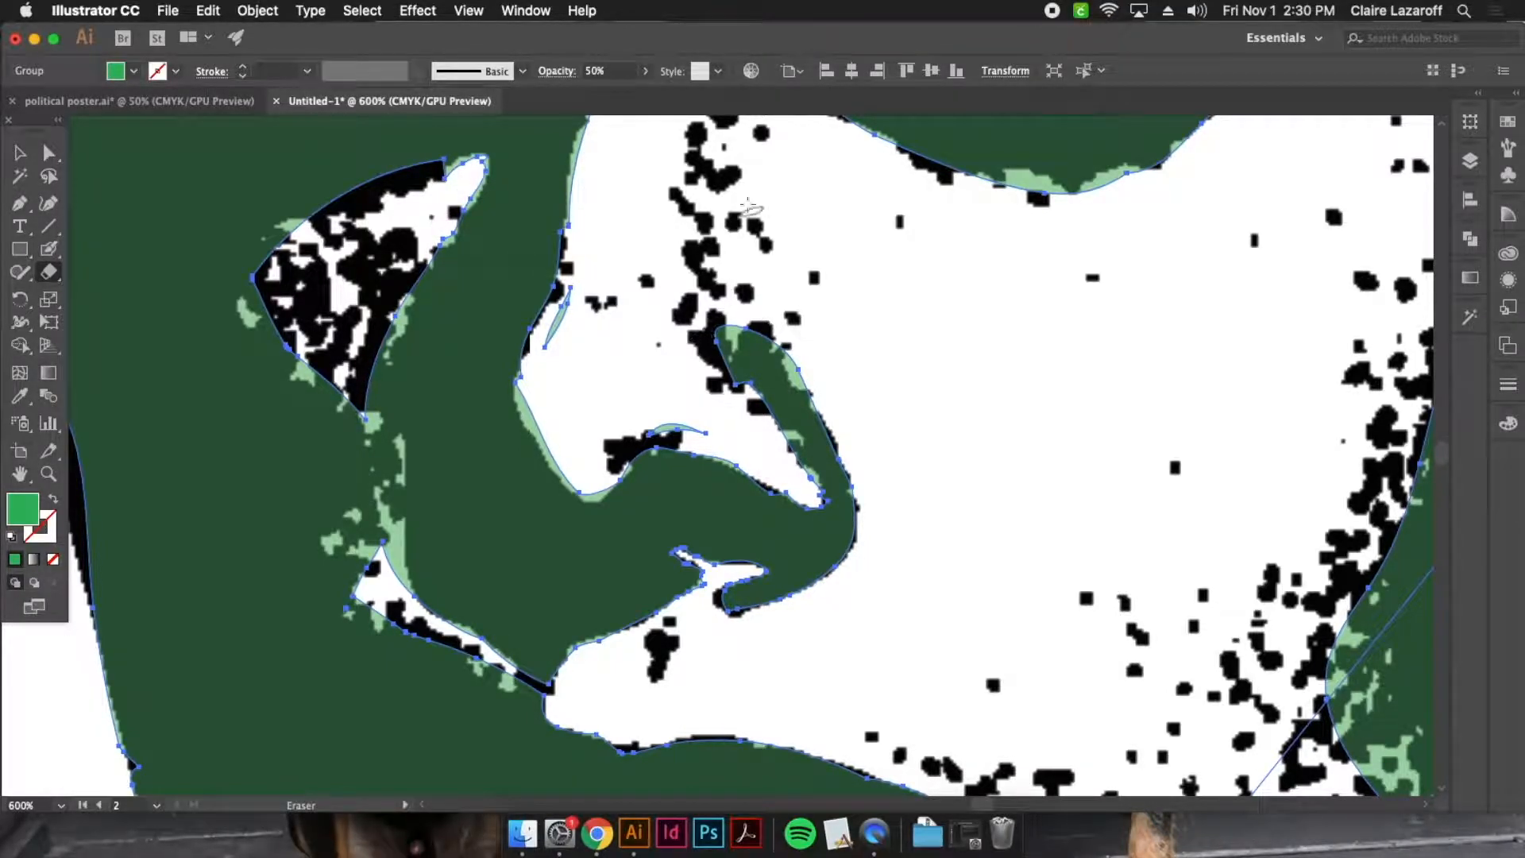
pyautogui.moveTo(606, 293)
pyautogui.mouseDown()
pyautogui.moveTo(566, 300)
pyautogui.moveTo(539, 371)
pyautogui.mouseUp()
pyautogui.moveTo(561, 459)
pyautogui.mouseDown()
pyautogui.moveTo(595, 496)
pyautogui.moveTo(537, 416)
pyautogui.mouseUp()
pyautogui.moveTo(361, 553)
pyautogui.mouseDown()
pyautogui.moveTo(390, 532)
pyautogui.moveTo(418, 618)
pyautogui.moveTo(401, 534)
pyautogui.mouseUp()
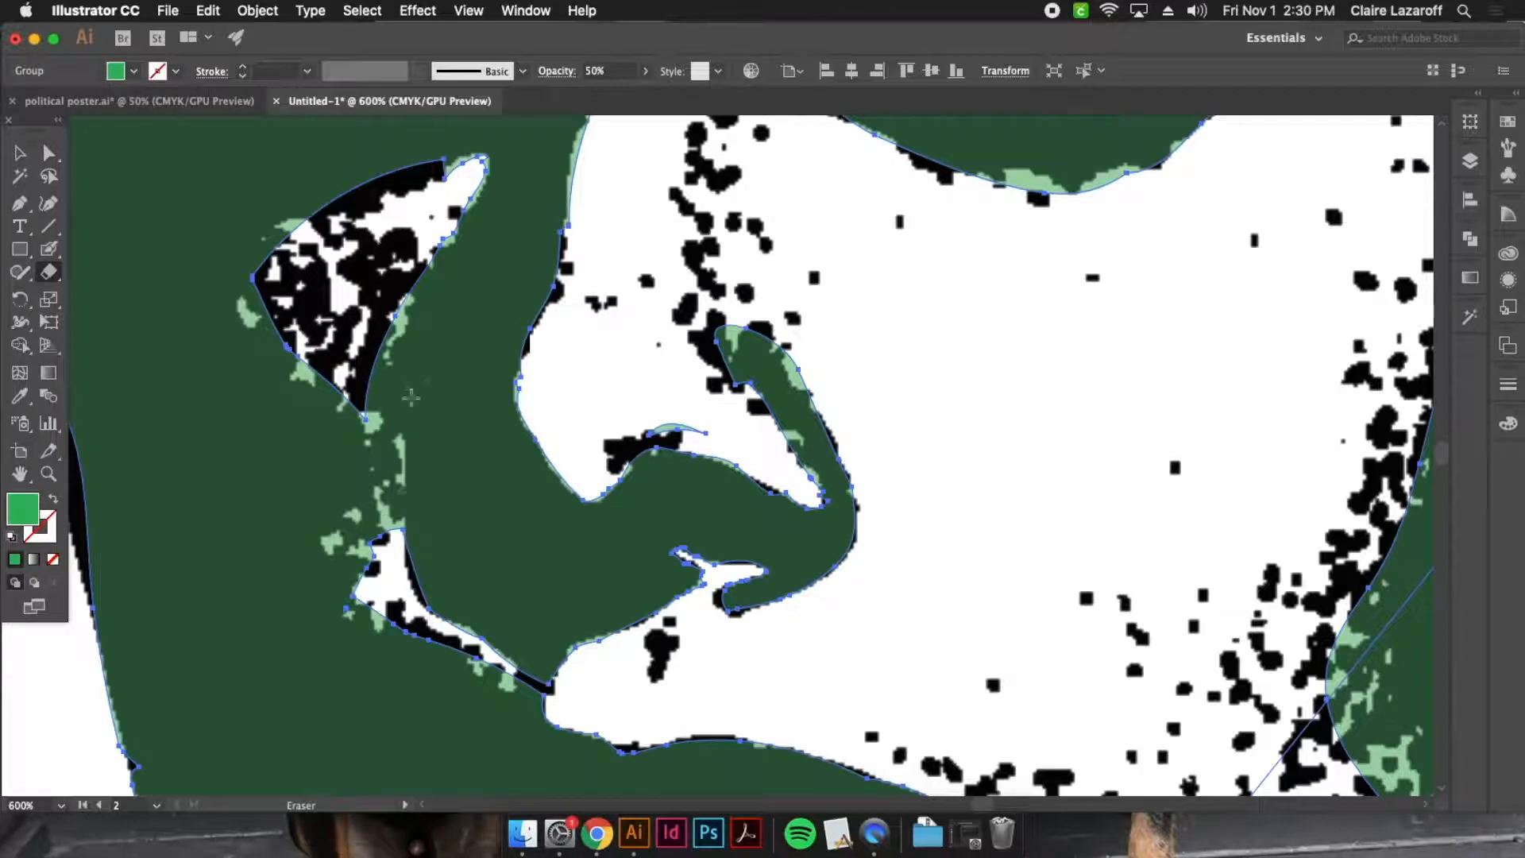
# Erase the excess green along the lower lid and inner corner of the lit eye
pyautogui.press('space')
pyautogui.moveTo(910, 401); pyautogui.dragTo(908, 405)
pyautogui.moveTo(754, 592); pyautogui.dragTo(749, 597)
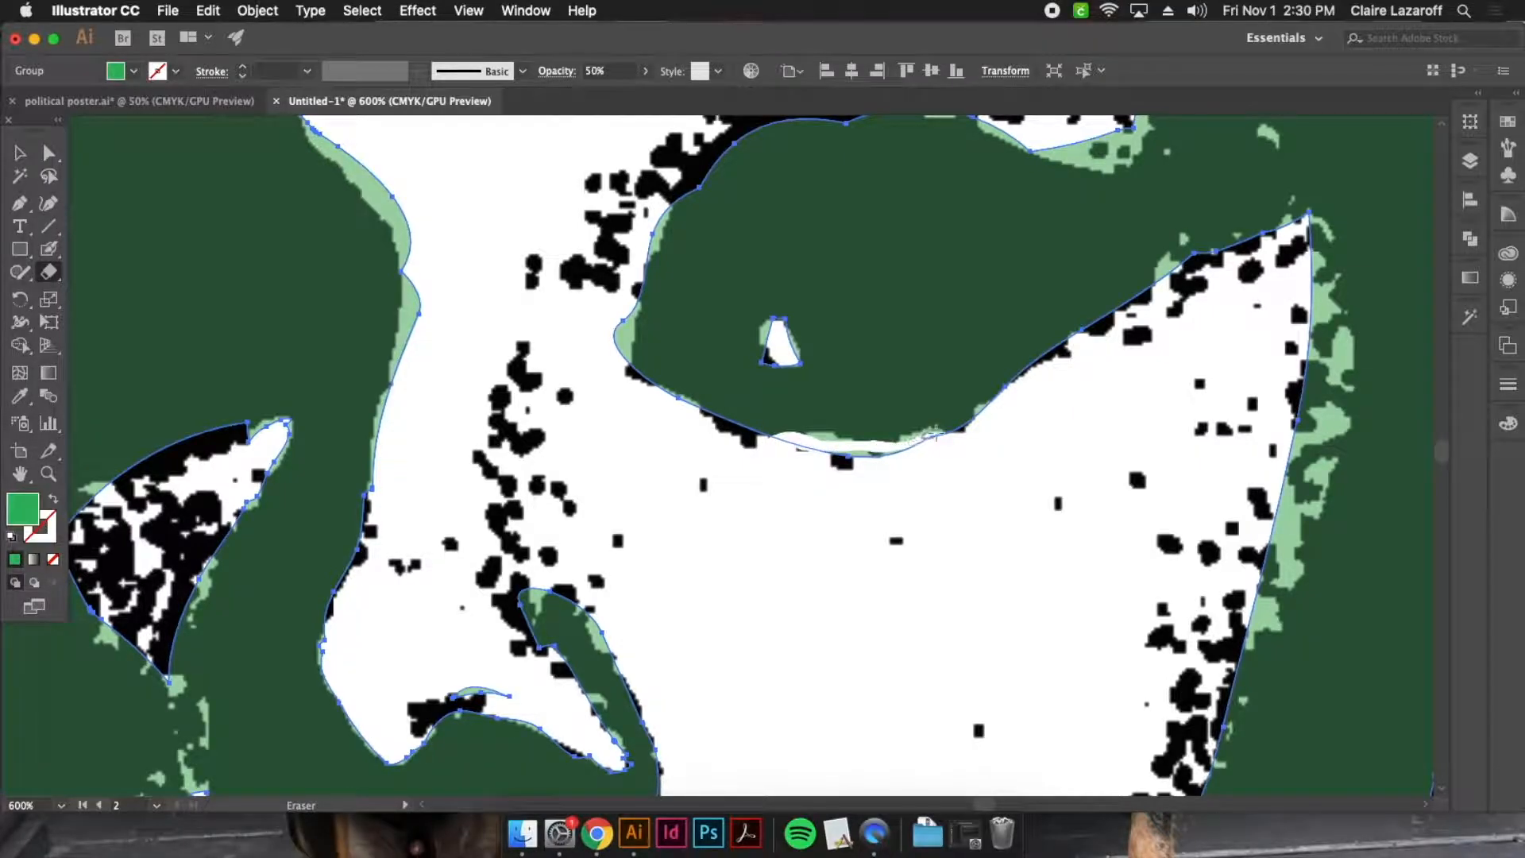
pyautogui.moveTo(814, 441); pyautogui.dragTo(670, 409)
pyautogui.moveTo(760, 425); pyautogui.dragTo(692, 319)
pyautogui.press('super+z')
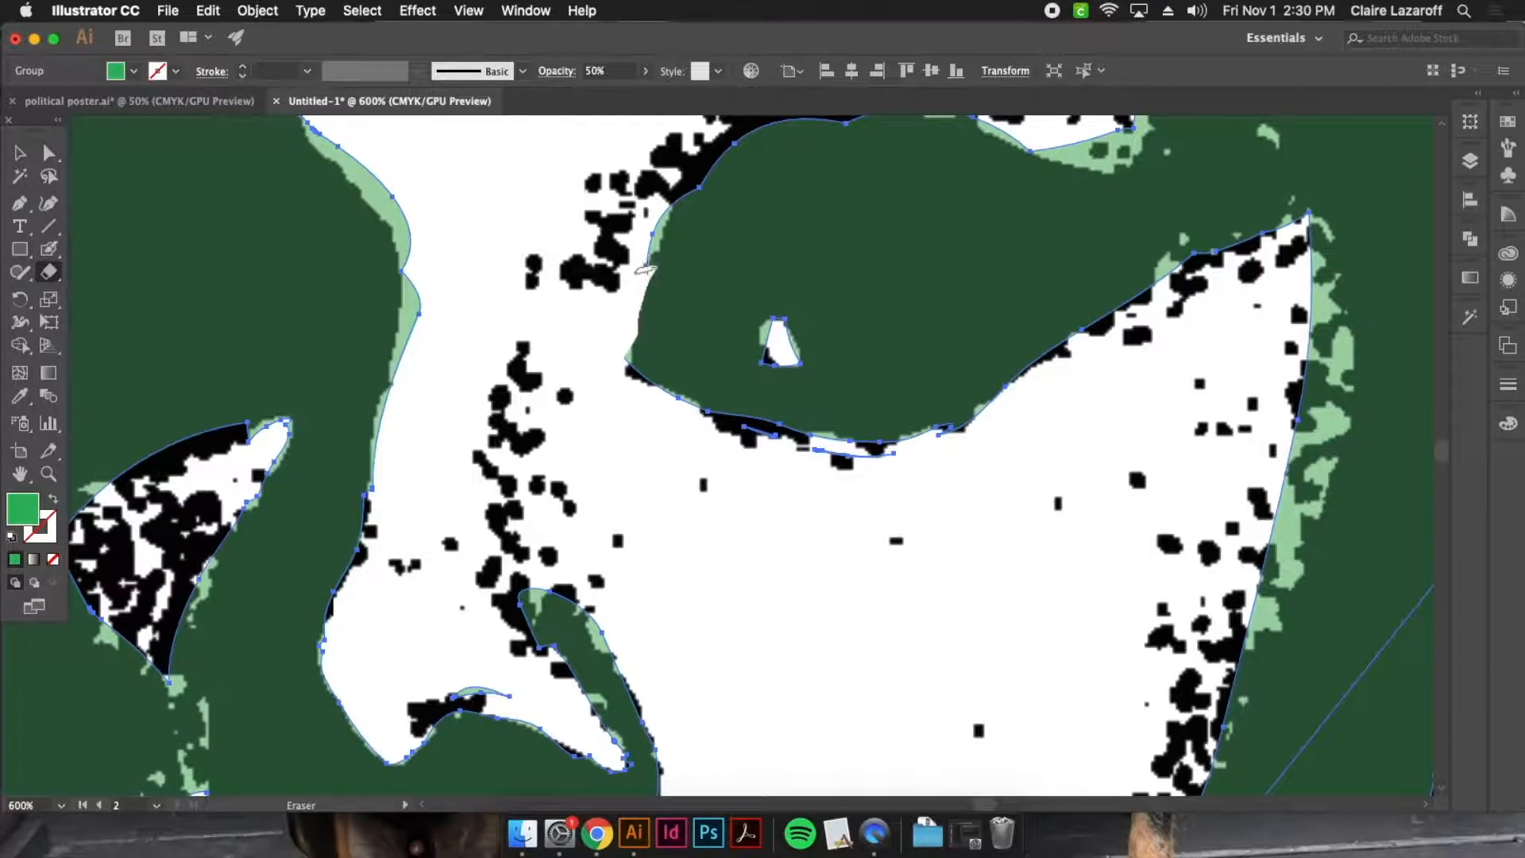
pyautogui.moveTo(657, 213); pyautogui.dragTo(651, 216)
# Erase the excess green along the bridge of the nose and at the eyebrow's inner end
pyautogui.moveTo(397, 190); pyautogui.dragTo(521, 422)
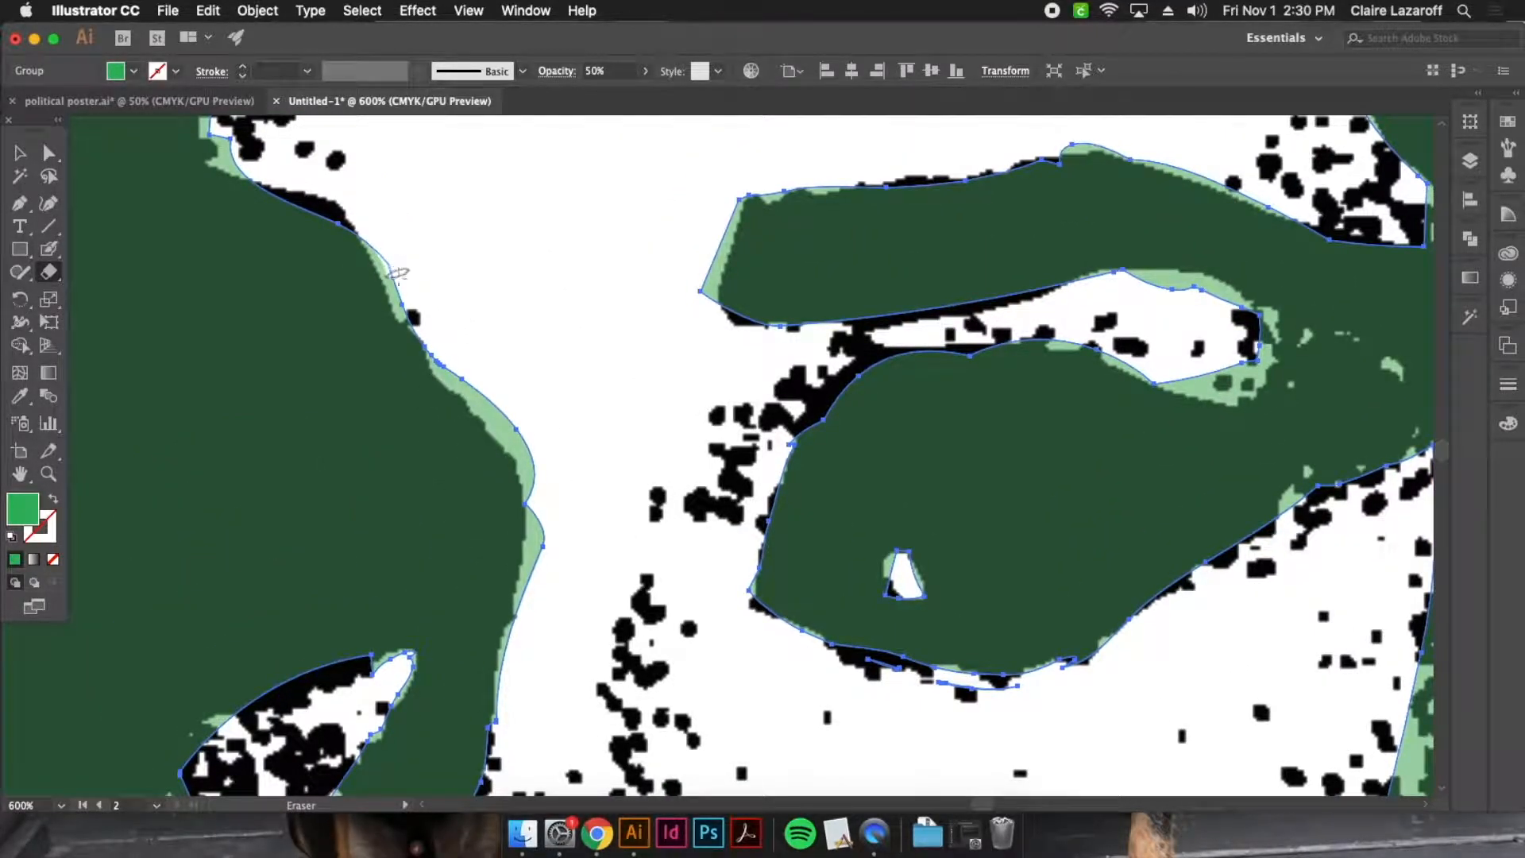
pyautogui.moveTo(397, 273); pyautogui.dragTo(427, 337)
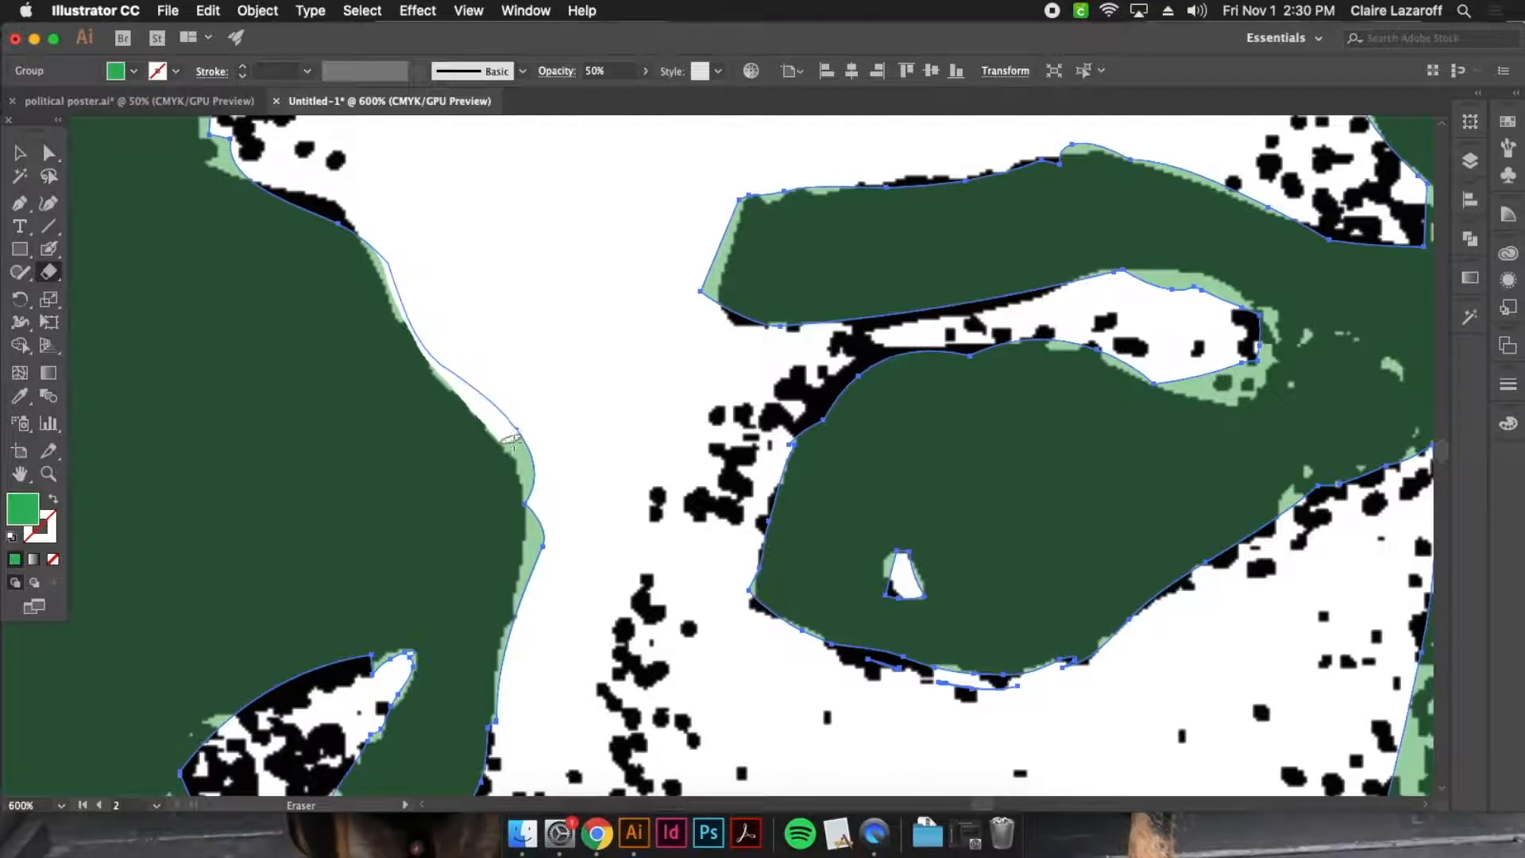
pyautogui.moveTo(524, 548); pyautogui.dragTo(490, 717)
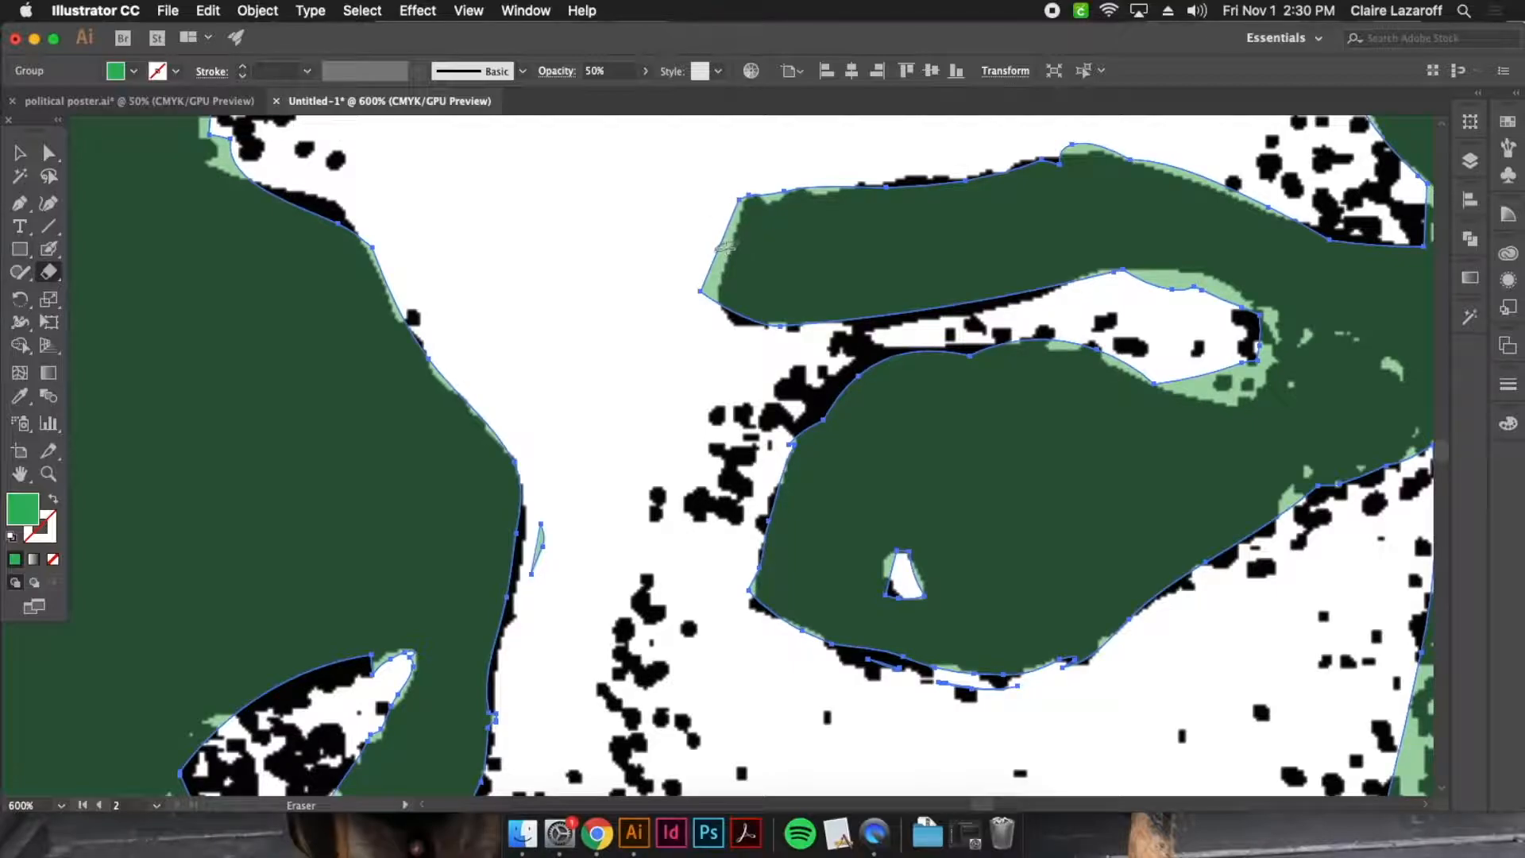
pyautogui.scroll(5, 576, 357)
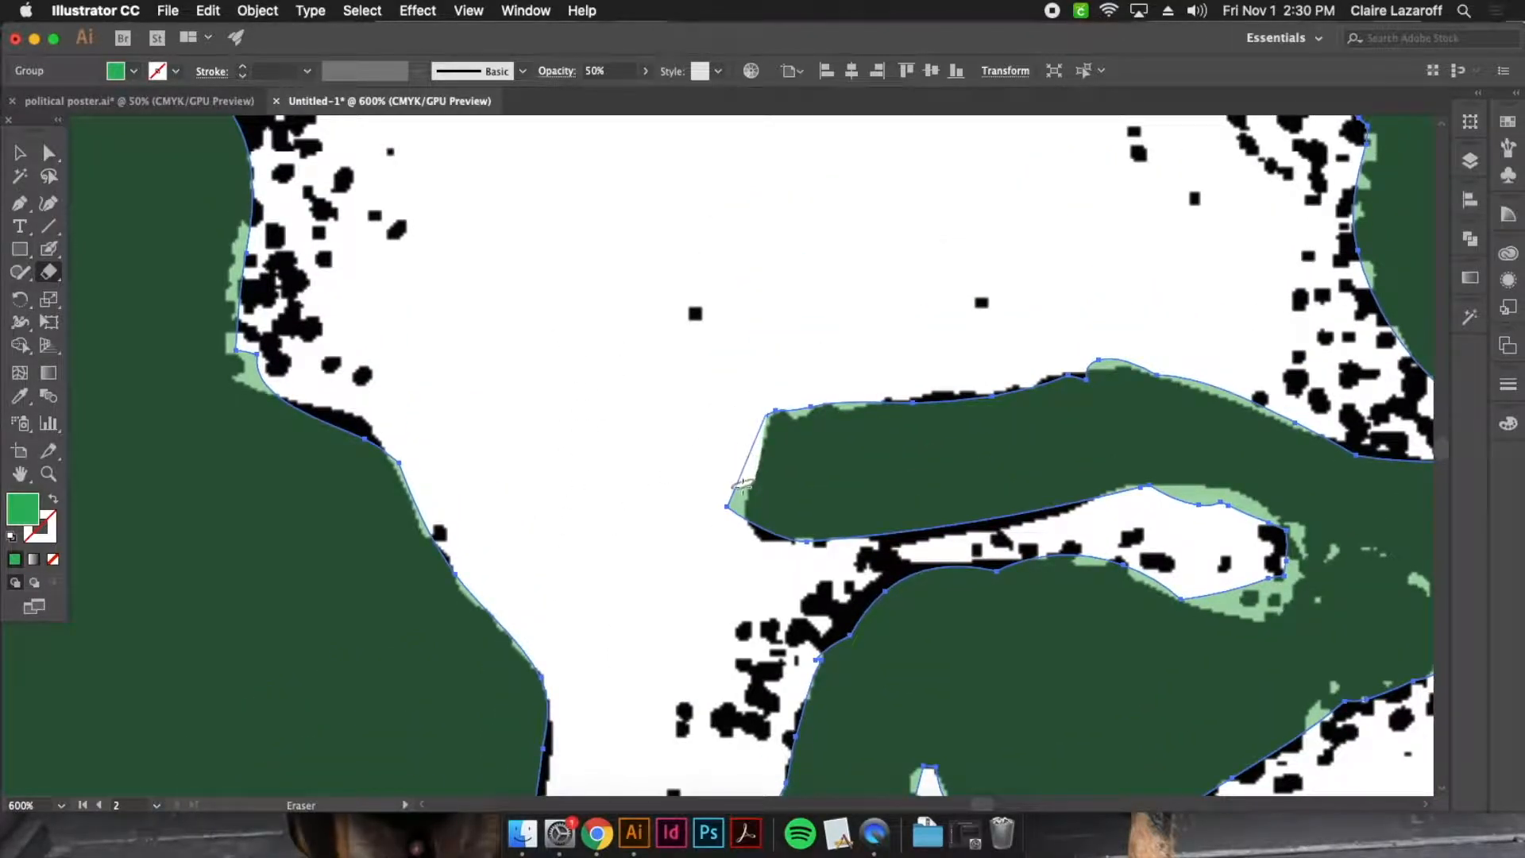
# Erase the excess green along the outer edge of the hair and over the crown of the head
pyautogui.press('space')
pyautogui.moveTo(442, 246); pyautogui.dragTo(509, 413)
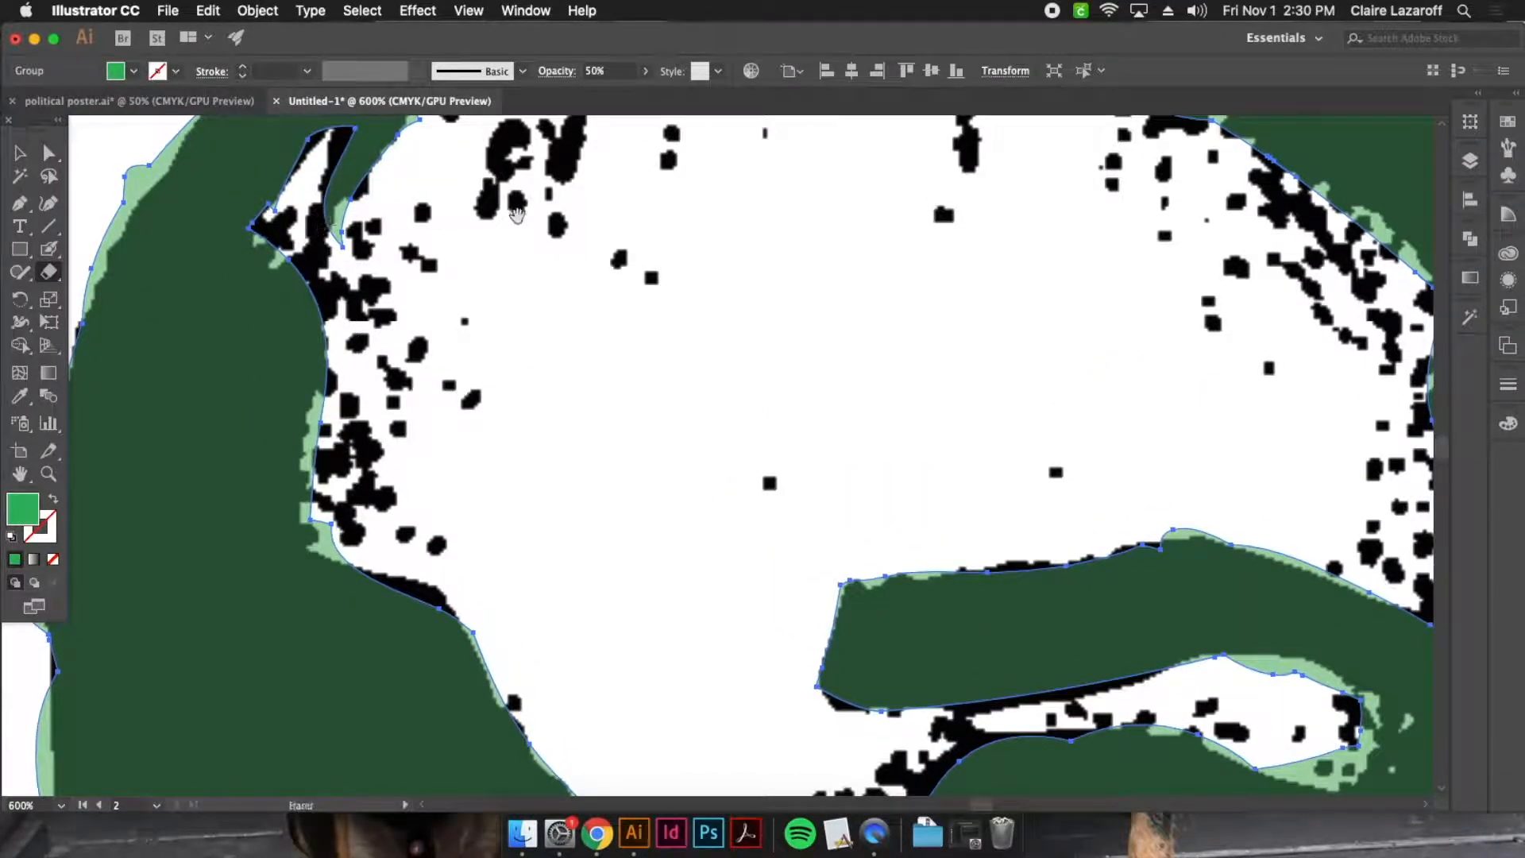
pyautogui.moveTo(522, 225); pyautogui.dragTo(663, 419)
pyautogui.moveTo(306, 255); pyautogui.dragTo(191, 461)
pyautogui.press('space')
pyautogui.moveTo(537, 199); pyautogui.dragTo(371, 421)
pyautogui.moveTo(621, 286); pyautogui.dragTo(437, 514)
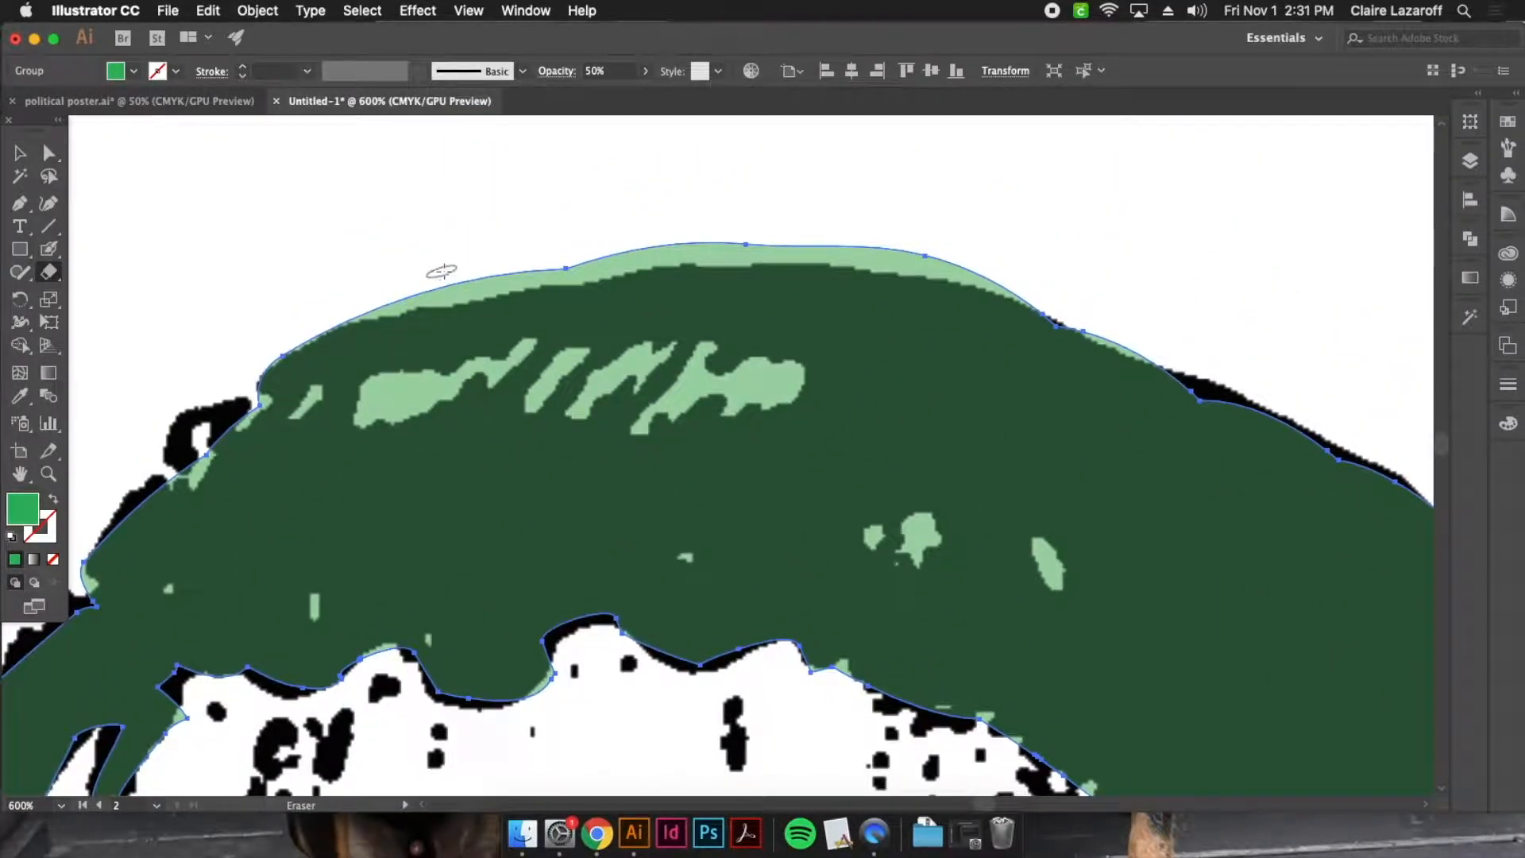
pyautogui.moveTo(398, 286)
pyautogui.mouseDown()
pyautogui.moveTo(699, 274)
pyautogui.moveTo(1208, 340)
pyautogui.mouseUp()
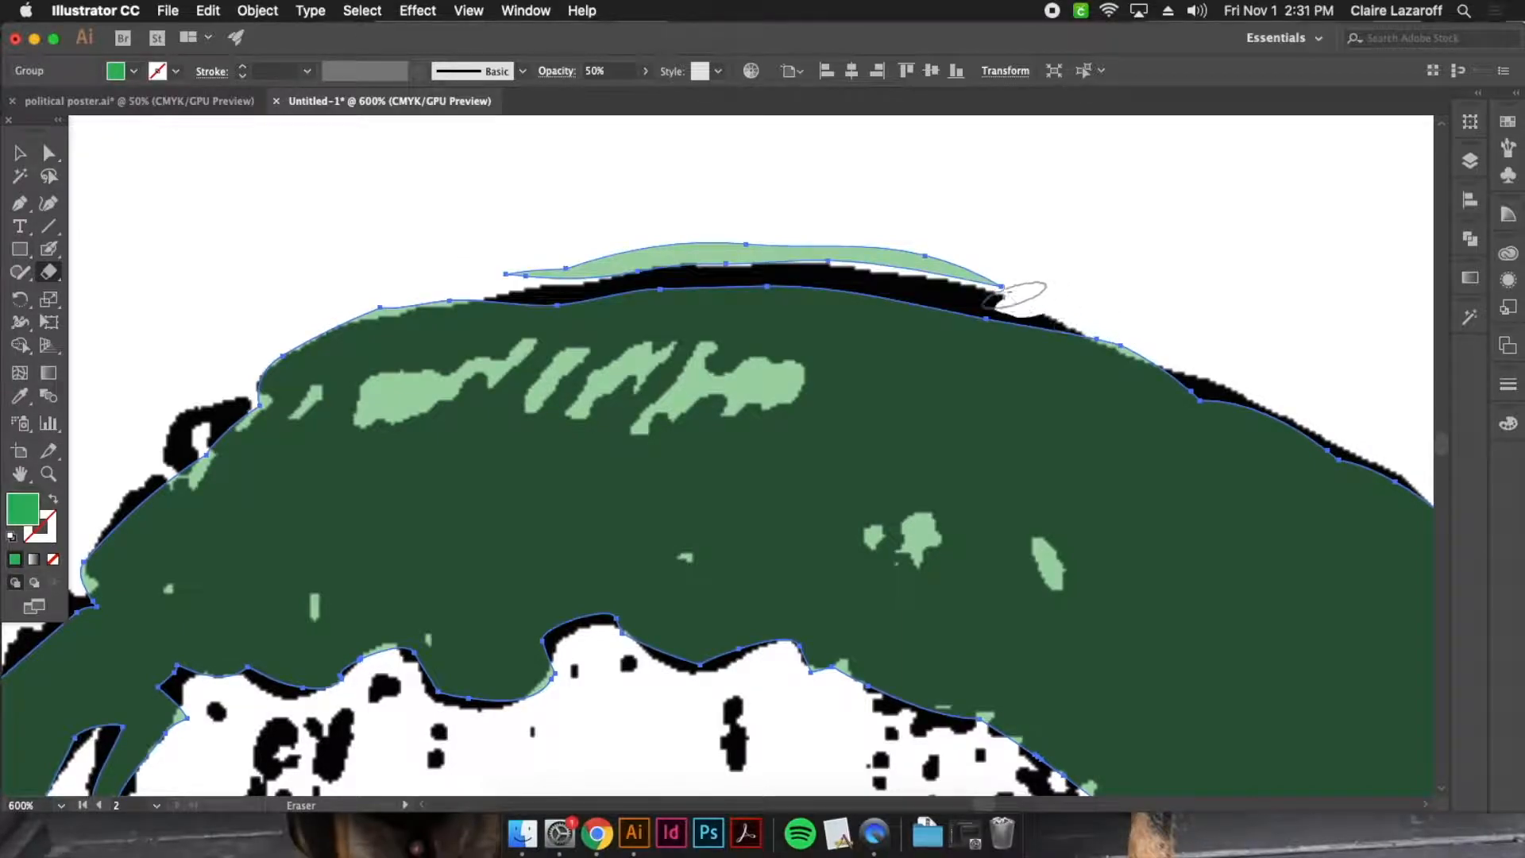
pyautogui.press('super+z')
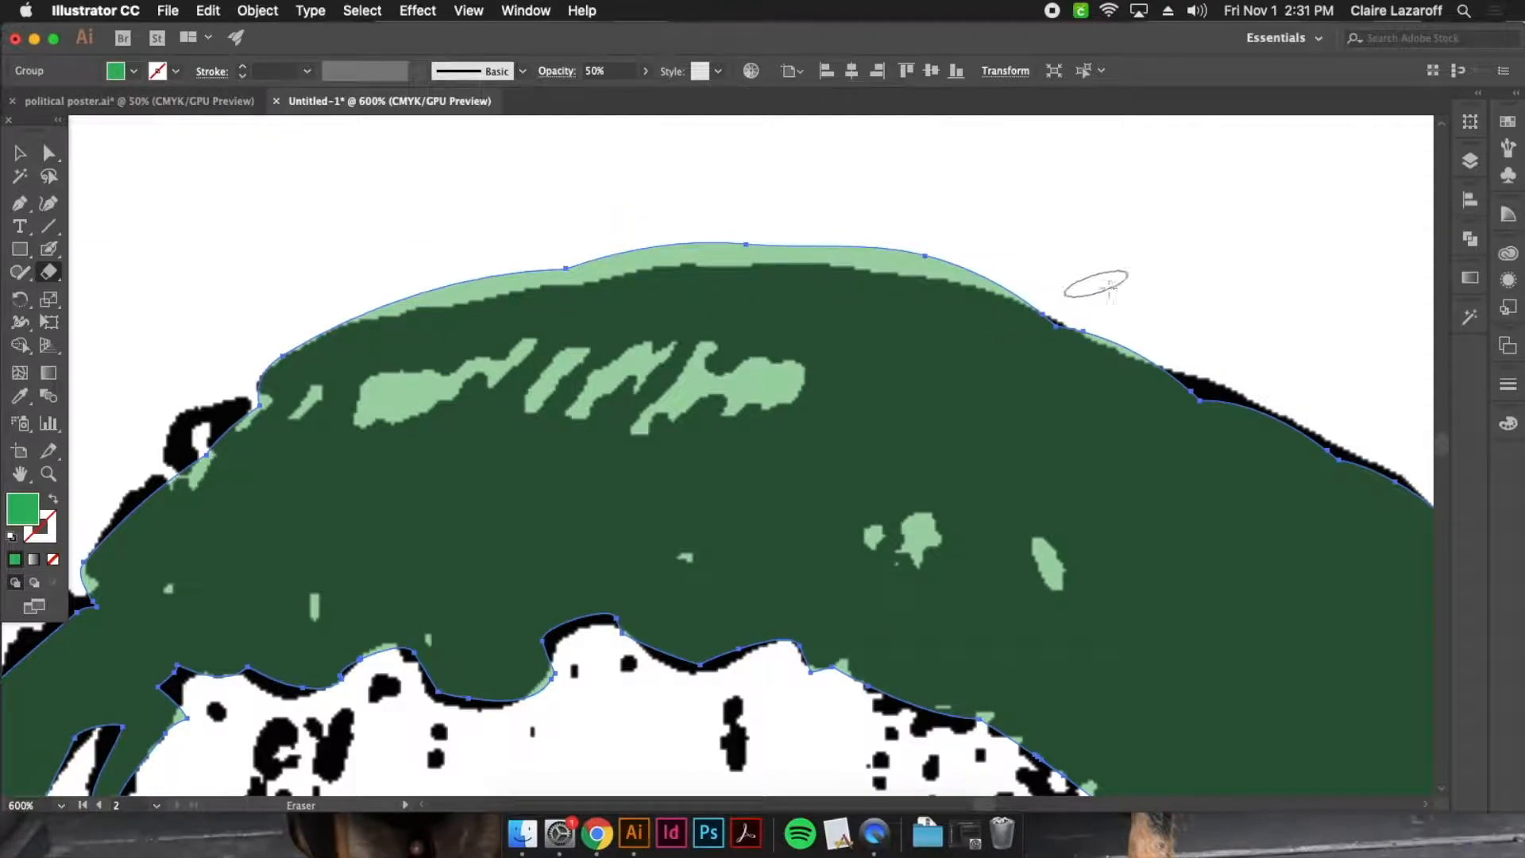
pyautogui.moveTo(1066, 286)
pyautogui.mouseDown()
pyautogui.moveTo(1000, 287)
pyautogui.moveTo(969, 261)
pyautogui.moveTo(861, 250)
pyautogui.moveTo(616, 251)
pyautogui.moveTo(397, 297)
pyautogui.moveTo(359, 349)
pyautogui.moveTo(320, 328)
pyautogui.mouseUp()
pyautogui.press('super+z')
# Cut the streaked hair highlights and the small spots near the crown out of the green shape with the Eraser
pyautogui.moveTo(484, 369)
pyautogui.mouseDown()
pyautogui.moveTo(373, 401)
pyautogui.moveTo(413, 393)
pyautogui.mouseUp()
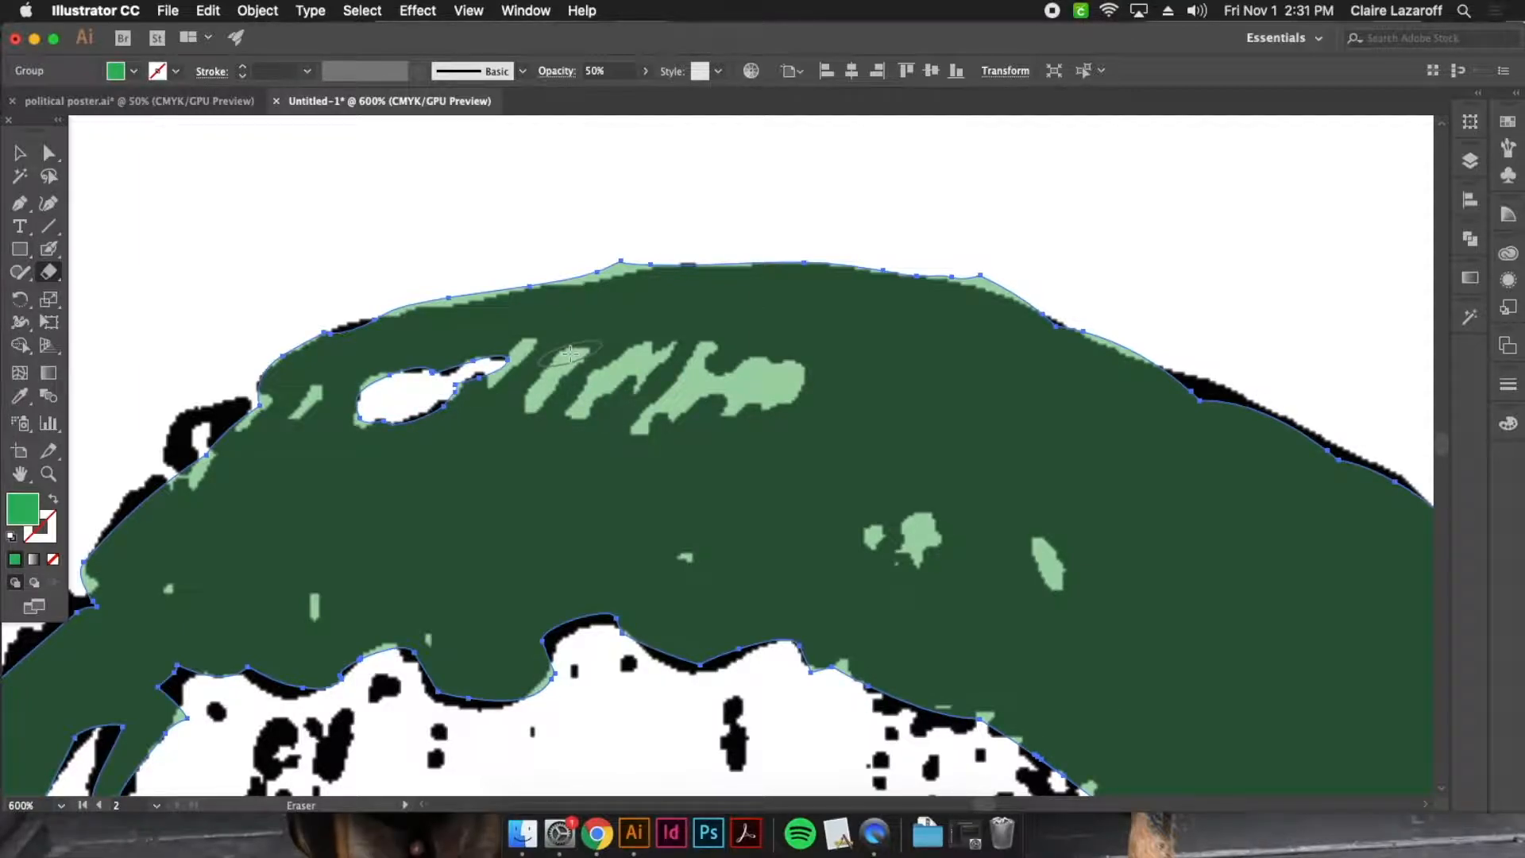
pyautogui.moveTo(558, 368)
pyautogui.mouseDown()
pyautogui.moveTo(533, 406)
pyautogui.moveTo(623, 359)
pyautogui.moveTo(585, 409)
pyautogui.moveTo(619, 386)
pyautogui.mouseUp()
pyautogui.moveTo(667, 338)
pyautogui.mouseDown()
pyautogui.moveTo(624, 391)
pyautogui.moveTo(647, 441)
pyautogui.moveTo(760, 359)
pyautogui.moveTo(790, 393)
pyautogui.mouseUp()
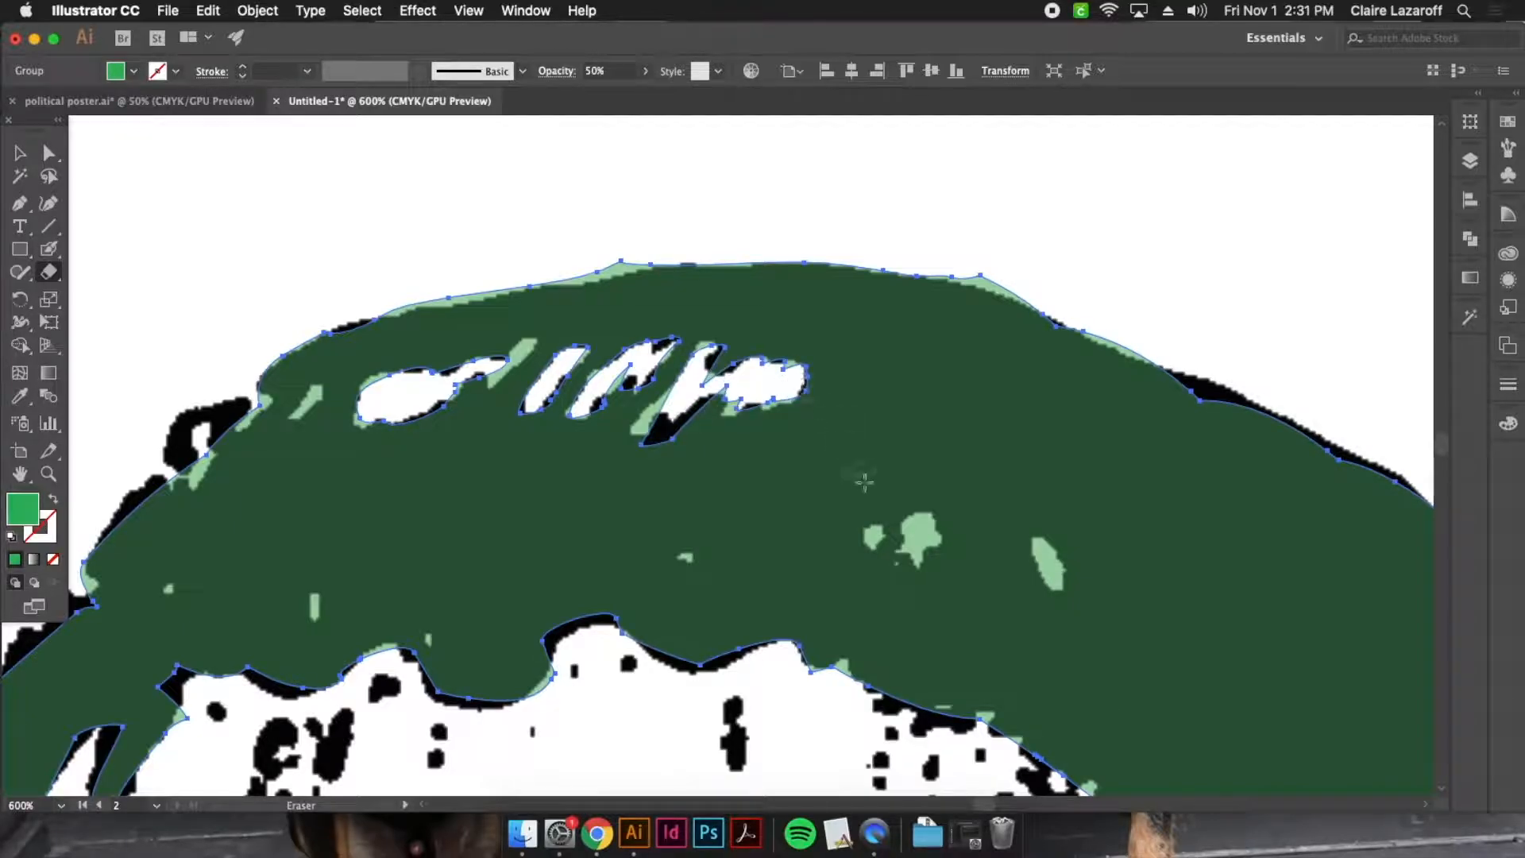
pyautogui.moveTo(917, 524); pyautogui.dragTo(924, 548)
pyautogui.moveTo(1032, 545)
pyautogui.mouseDown()
pyautogui.moveTo(1049, 592)
pyautogui.moveTo(745, 316)
pyautogui.moveTo(624, 229)
pyautogui.mouseUp()
# Erase the excess green around the outer end of the gap between the eyebrow and the lit eye
pyautogui.press('space')
pyautogui.moveTo(902, 478); pyautogui.dragTo(815, 161)
pyautogui.moveTo(937, 560); pyautogui.dragTo(981, 263)
pyautogui.moveTo(532, 331)
pyautogui.mouseDown()
pyautogui.moveTo(633, 362)
pyautogui.moveTo(658, 404)
pyautogui.moveTo(574, 423)
pyautogui.moveTo(489, 389)
pyautogui.moveTo(567, 330)
pyautogui.mouseUp()
pyautogui.moveTo(664, 384)
pyautogui.mouseDown()
pyautogui.moveTo(671, 424)
pyautogui.moveTo(651, 438)
pyautogui.moveTo(564, 429)
pyautogui.mouseUp()
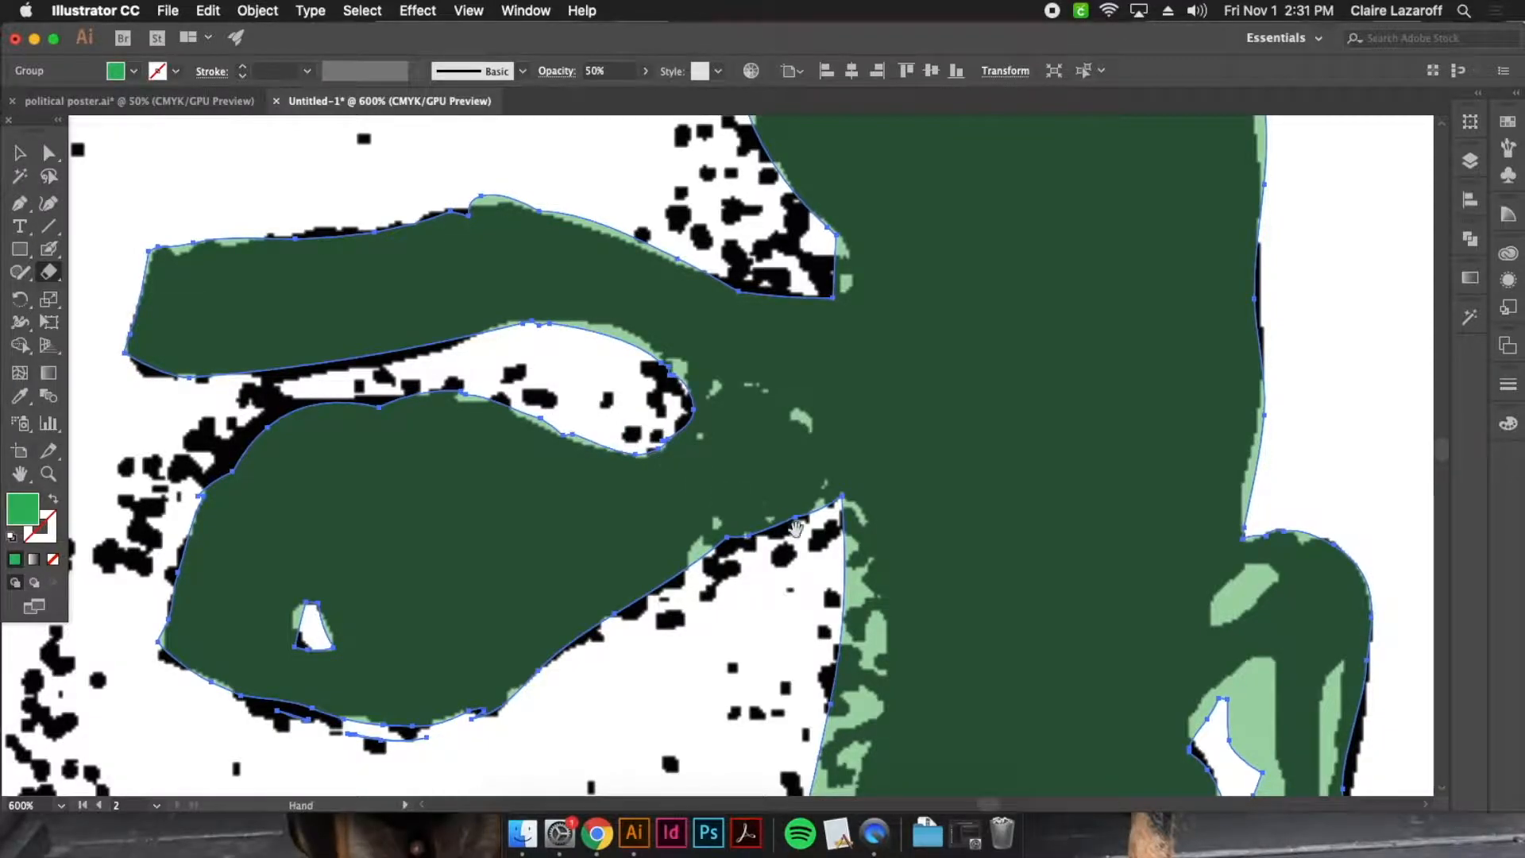
# Cut the lit slots and openings in the upper and middle ear out of the green shape with the Eraser
pyautogui.scroll(-5, 1213, 216)
pyautogui.moveTo(1213, 252); pyautogui.dragTo(1255, 212)
pyautogui.moveTo(1228, 320)
pyautogui.mouseDown()
pyautogui.moveTo(1243, 447)
pyautogui.moveTo(1195, 643)
pyautogui.mouseUp()
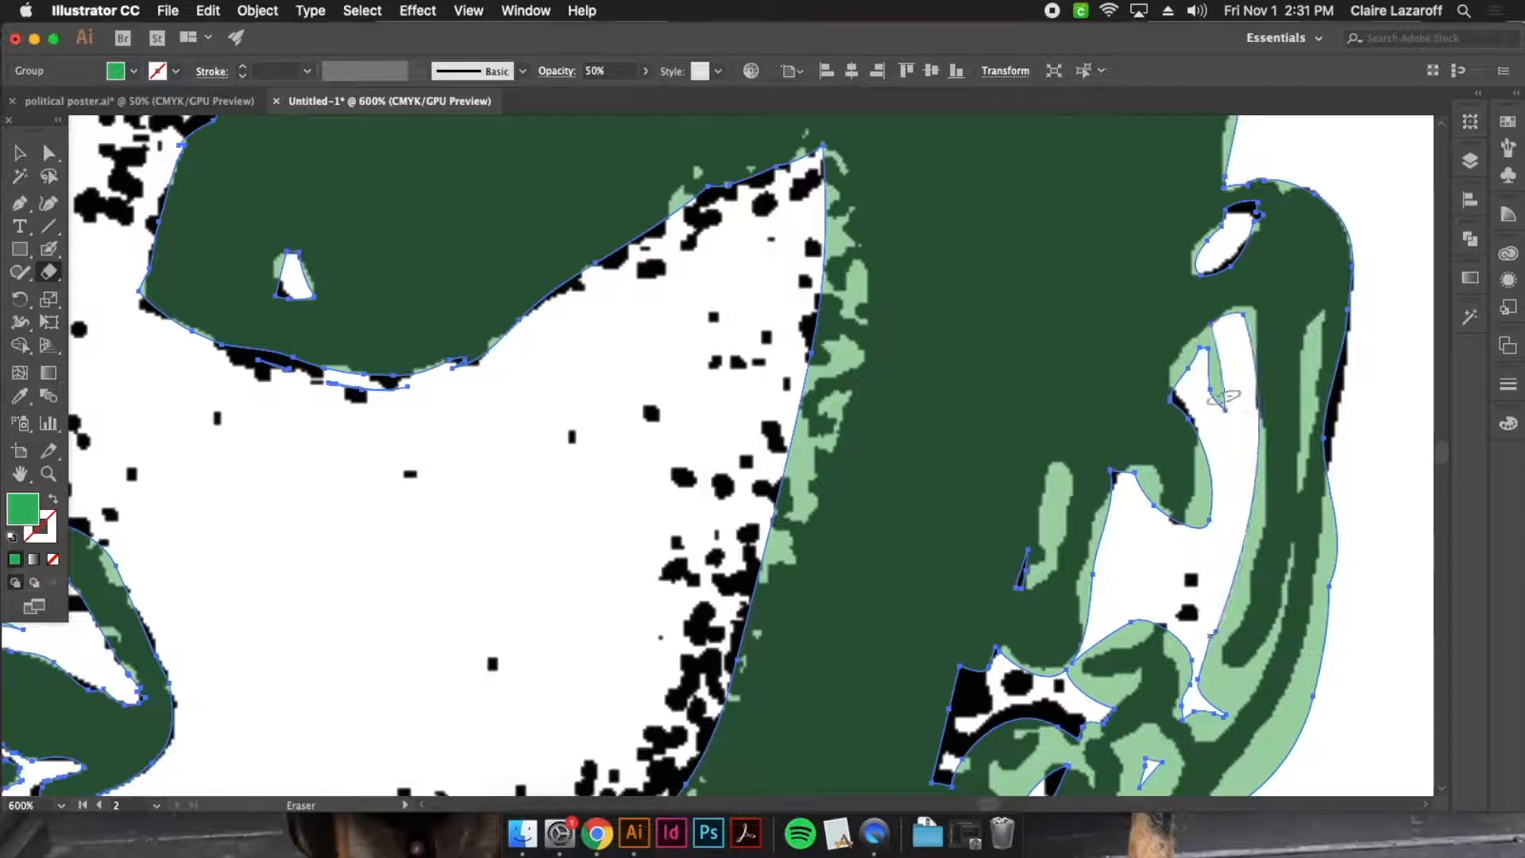
pyautogui.moveTo(1223, 334)
pyautogui.mouseDown()
pyautogui.moveTo(1216, 400)
pyautogui.moveTo(1193, 369)
pyautogui.moveTo(1223, 332)
pyautogui.mouseUp()
pyautogui.moveTo(1239, 389)
pyautogui.mouseDown()
pyautogui.moveTo(1242, 494)
pyautogui.moveTo(1242, 441)
pyautogui.moveTo(1254, 479)
pyautogui.moveTo(1201, 679)
pyautogui.moveTo(1212, 710)
pyautogui.moveTo(1230, 676)
pyautogui.mouseUp()
pyautogui.moveTo(1247, 521)
pyautogui.mouseDown()
pyautogui.moveTo(1243, 565)
pyautogui.moveTo(1223, 611)
pyautogui.mouseUp()
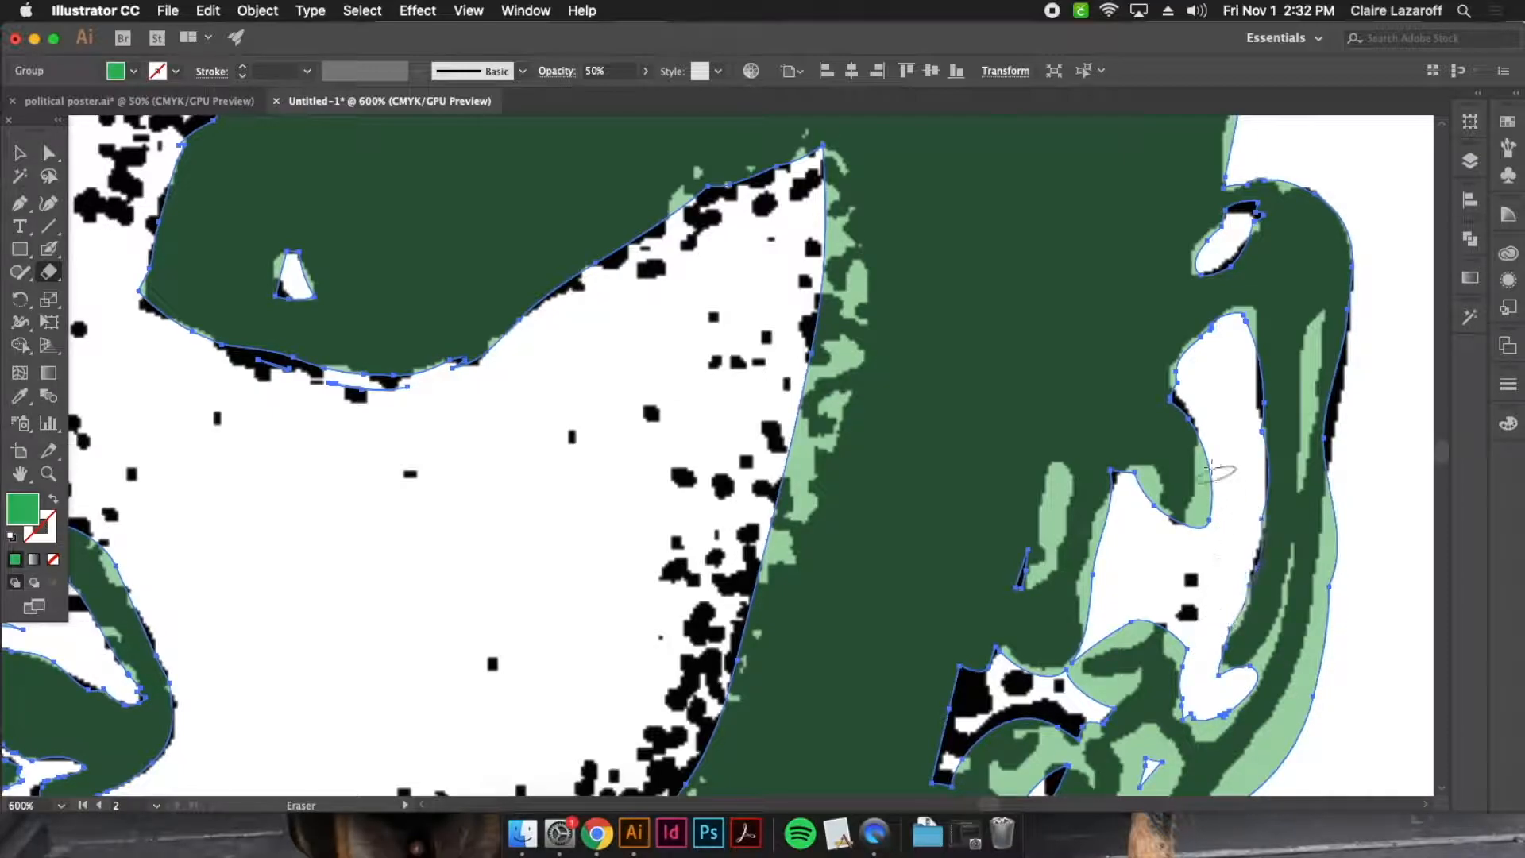
pyautogui.moveTo(1213, 447)
pyautogui.mouseDown()
pyautogui.moveTo(1219, 533)
pyautogui.moveTo(1200, 530)
pyautogui.moveTo(1216, 479)
pyautogui.moveTo(1136, 469)
pyautogui.moveTo(1173, 560)
pyautogui.moveTo(1064, 469)
pyautogui.moveTo(1021, 584)
pyautogui.mouseUp()
pyautogui.moveTo(1126, 496)
pyautogui.mouseDown()
pyautogui.moveTo(1106, 528)
pyautogui.moveTo(1108, 630)
pyautogui.mouseUp()
pyautogui.scroll(-5, 1104, 629)
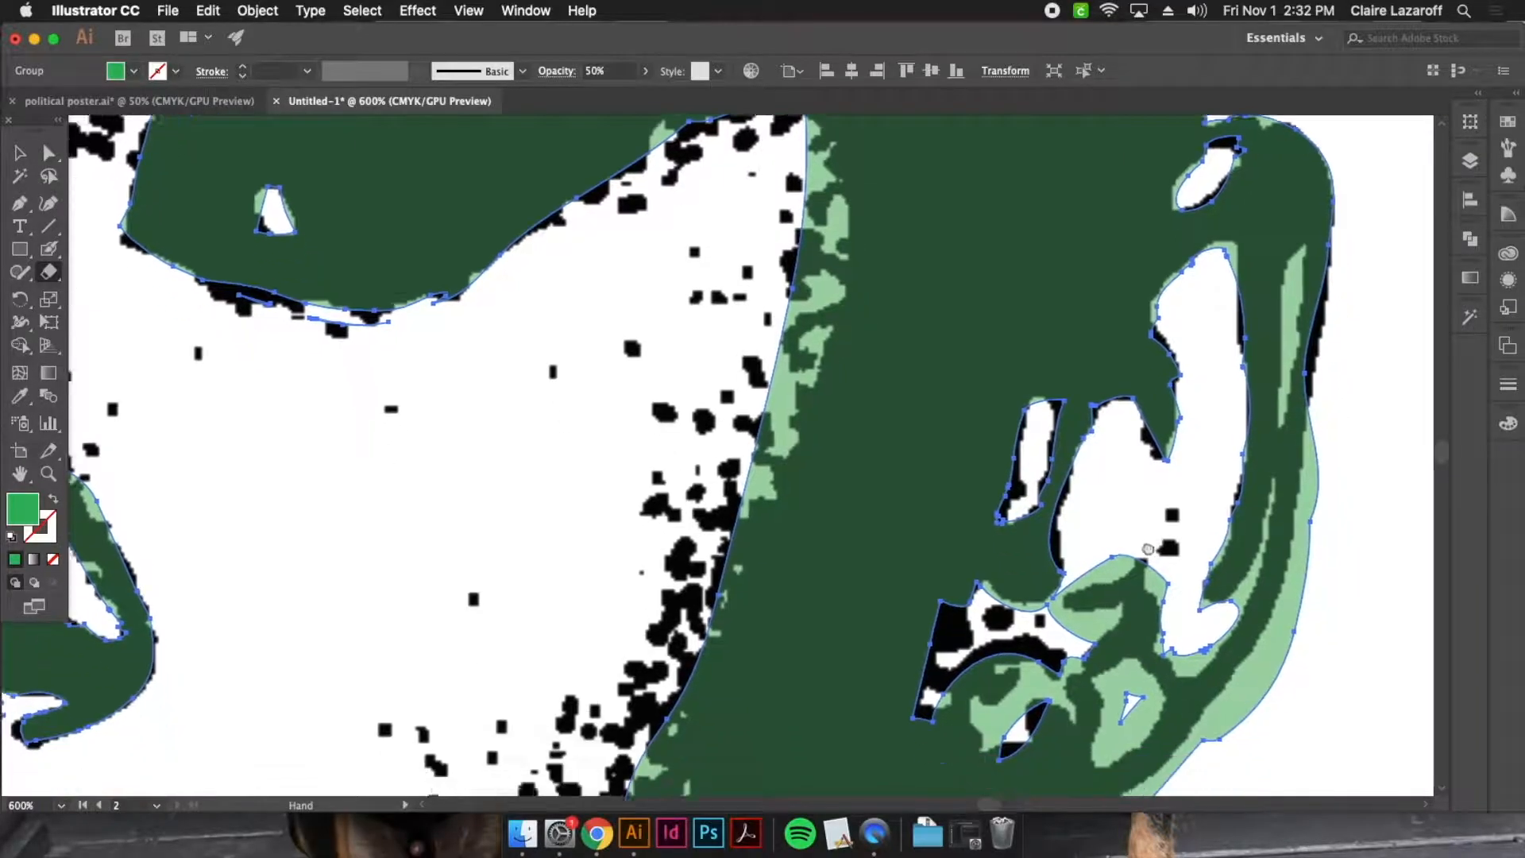
# Erase the small openings in the lower ear and the excess green along the ear's inner groove and outer rim
pyautogui.moveTo(1003, 600)
pyautogui.mouseDown()
pyautogui.moveTo(997, 571)
pyautogui.moveTo(975, 638)
pyautogui.mouseUp()
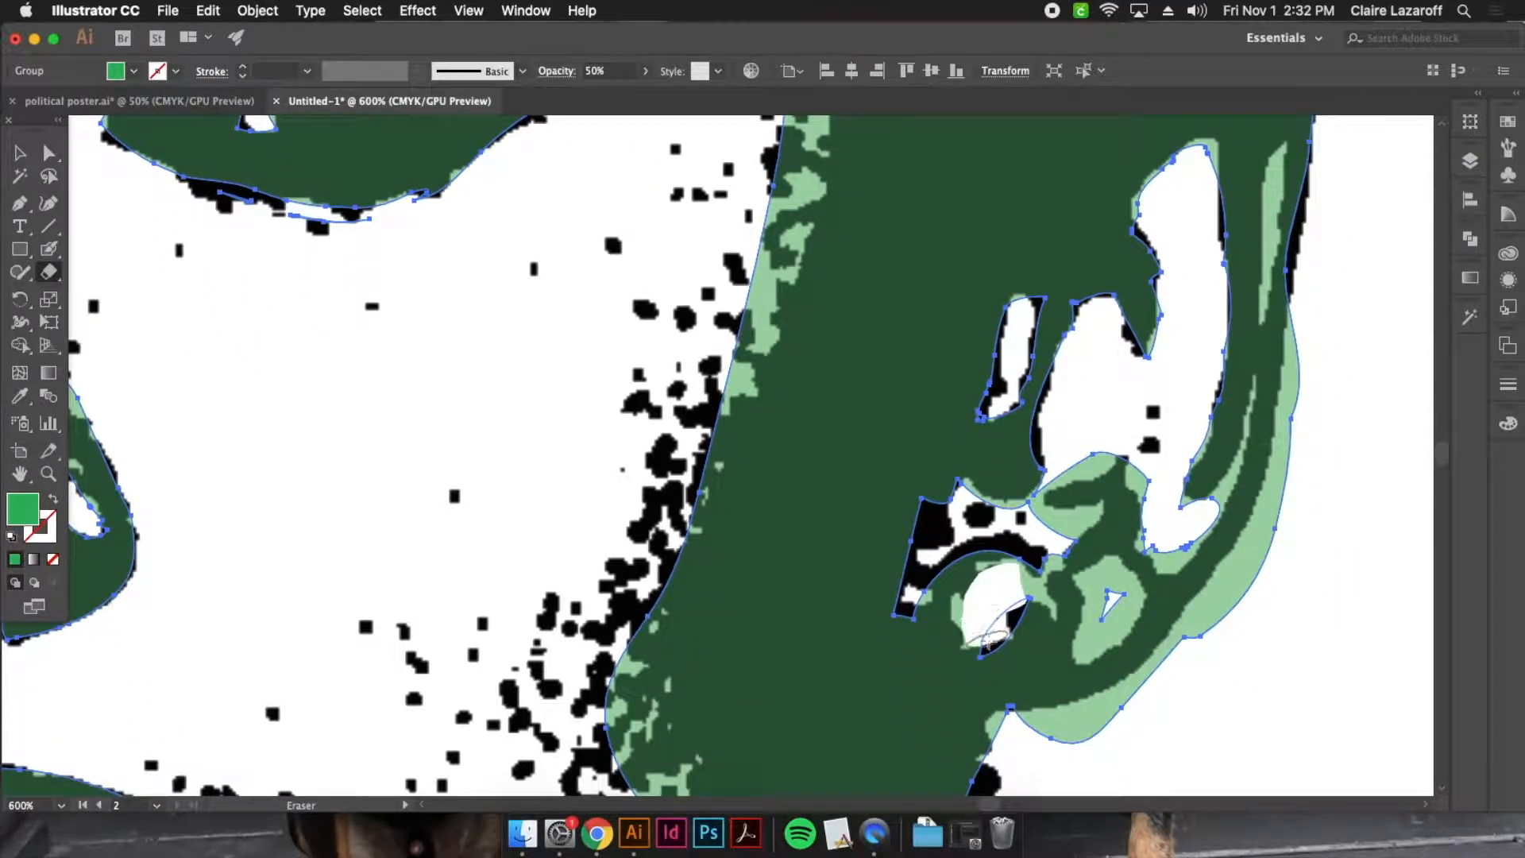
pyautogui.moveTo(1116, 578); pyautogui.dragTo(1086, 647)
pyautogui.moveTo(1163, 549); pyautogui.dragTo(1187, 548)
pyautogui.moveTo(1257, 378); pyautogui.dragTo(1212, 505)
pyautogui.moveTo(1281, 149)
pyautogui.mouseDown()
pyautogui.moveTo(1267, 310)
pyautogui.moveTo(1198, 627)
pyautogui.mouseUp()
pyautogui.moveTo(1310, 381)
pyautogui.mouseDown()
pyautogui.moveTo(1214, 596)
pyautogui.moveTo(1106, 725)
pyautogui.moveTo(1285, 390)
pyautogui.mouseUp()
pyautogui.moveTo(1127, 592)
pyautogui.mouseDown()
pyautogui.moveTo(1263, 221)
pyautogui.moveTo(1270, 489)
pyautogui.mouseUp()
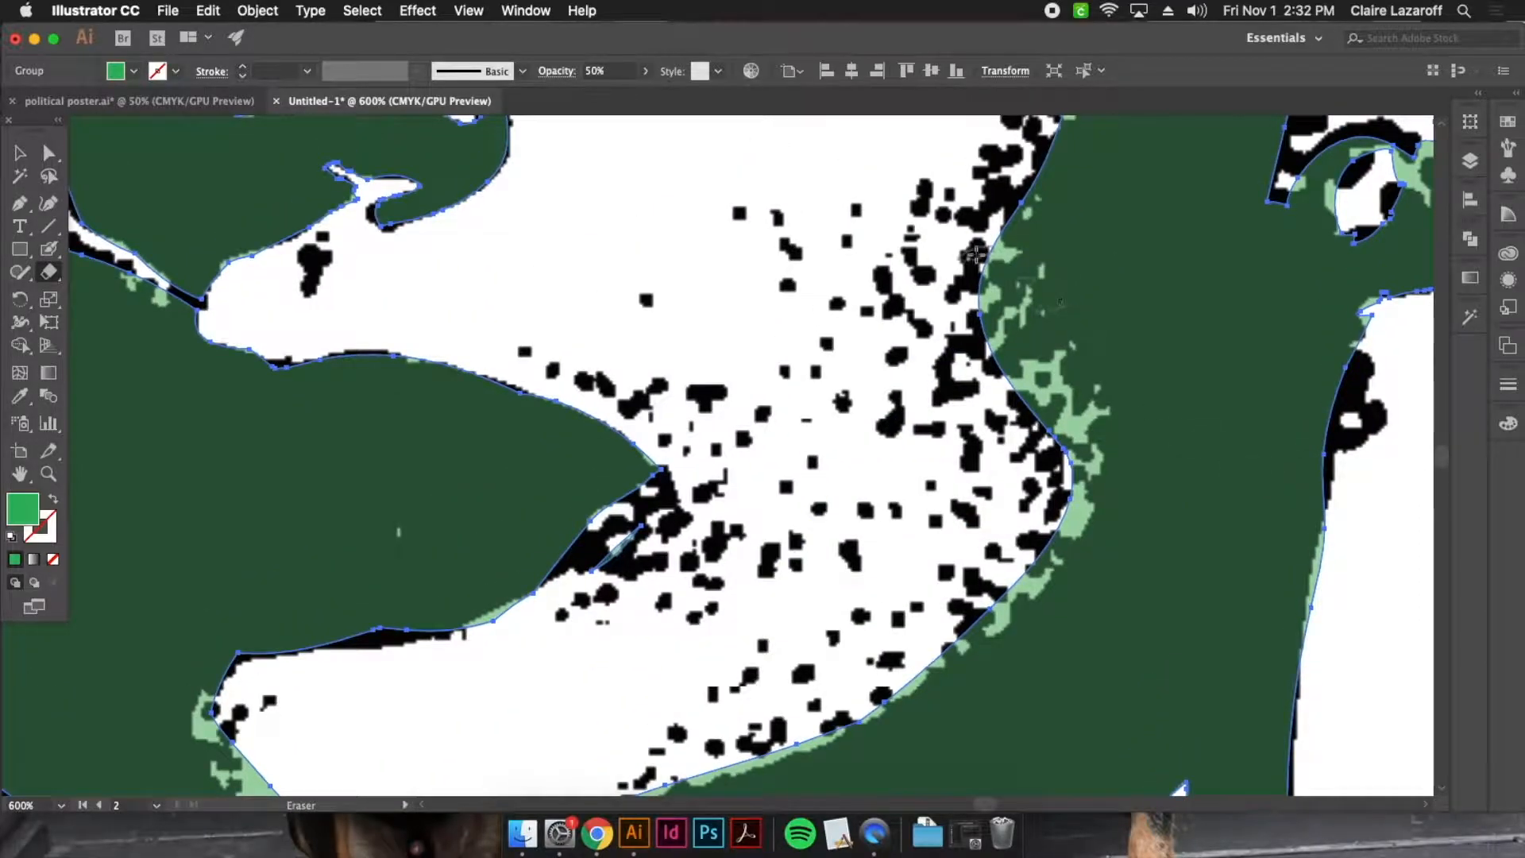
# Erase the excess green along the neck and around the lit hollow at the base of the throat
pyautogui.moveTo(1048, 683); pyautogui.dragTo(1094, 223)
pyautogui.moveTo(1112, 475); pyautogui.dragTo(1137, 178)
pyautogui.moveTo(751, 184); pyautogui.dragTo(968, 285)
pyautogui.moveTo(526, 248)
pyautogui.mouseDown()
pyautogui.moveTo(503, 258)
pyautogui.moveTo(497, 334)
pyautogui.moveTo(498, 291)
pyautogui.moveTo(533, 417)
pyautogui.moveTo(565, 658)
pyautogui.mouseUp()
pyautogui.moveTo(722, 685); pyautogui.dragTo(784, 404)
pyautogui.moveTo(679, 304)
pyautogui.mouseDown()
pyautogui.moveTo(634, 424)
pyautogui.moveTo(492, 576)
pyautogui.mouseUp()
pyautogui.press('super+minus')
pyautogui.press('super+minus')
pyautogui.press('super+minus')
pyautogui.press('super+minus')
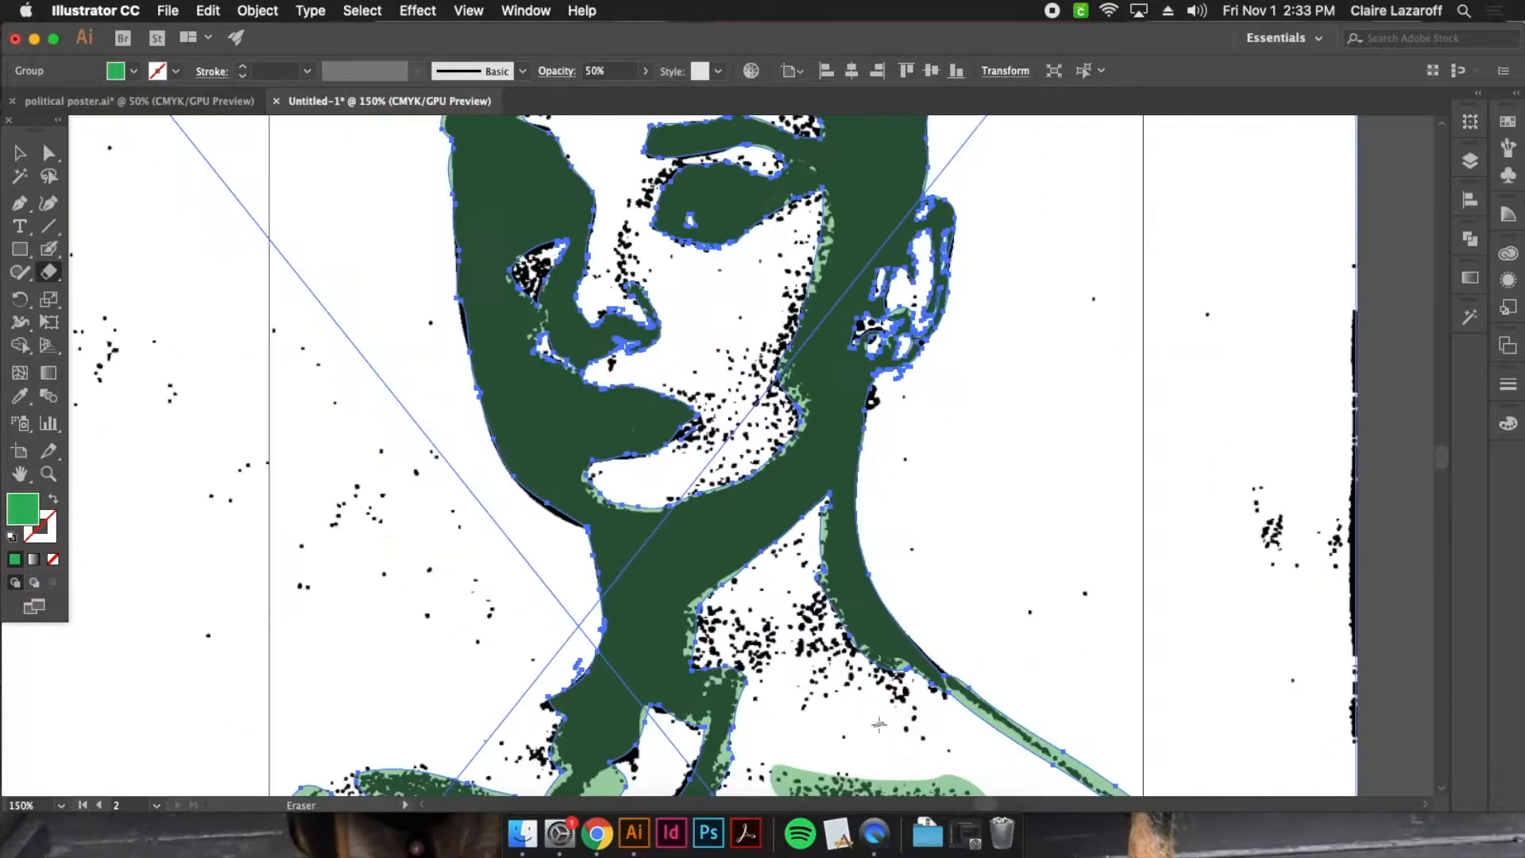
# Erase the excess green around the collarbone hollow, along the sloping shoulder line and above the lower chest streak
pyautogui.moveTo(876, 728); pyautogui.dragTo(905, 505)
pyautogui.moveTo(386, 608)
pyautogui.mouseDown()
pyautogui.moveTo(341, 596)
pyautogui.moveTo(286, 608)
pyautogui.mouseUp()
pyautogui.moveTo(645, 552); pyautogui.dragTo(624, 596)
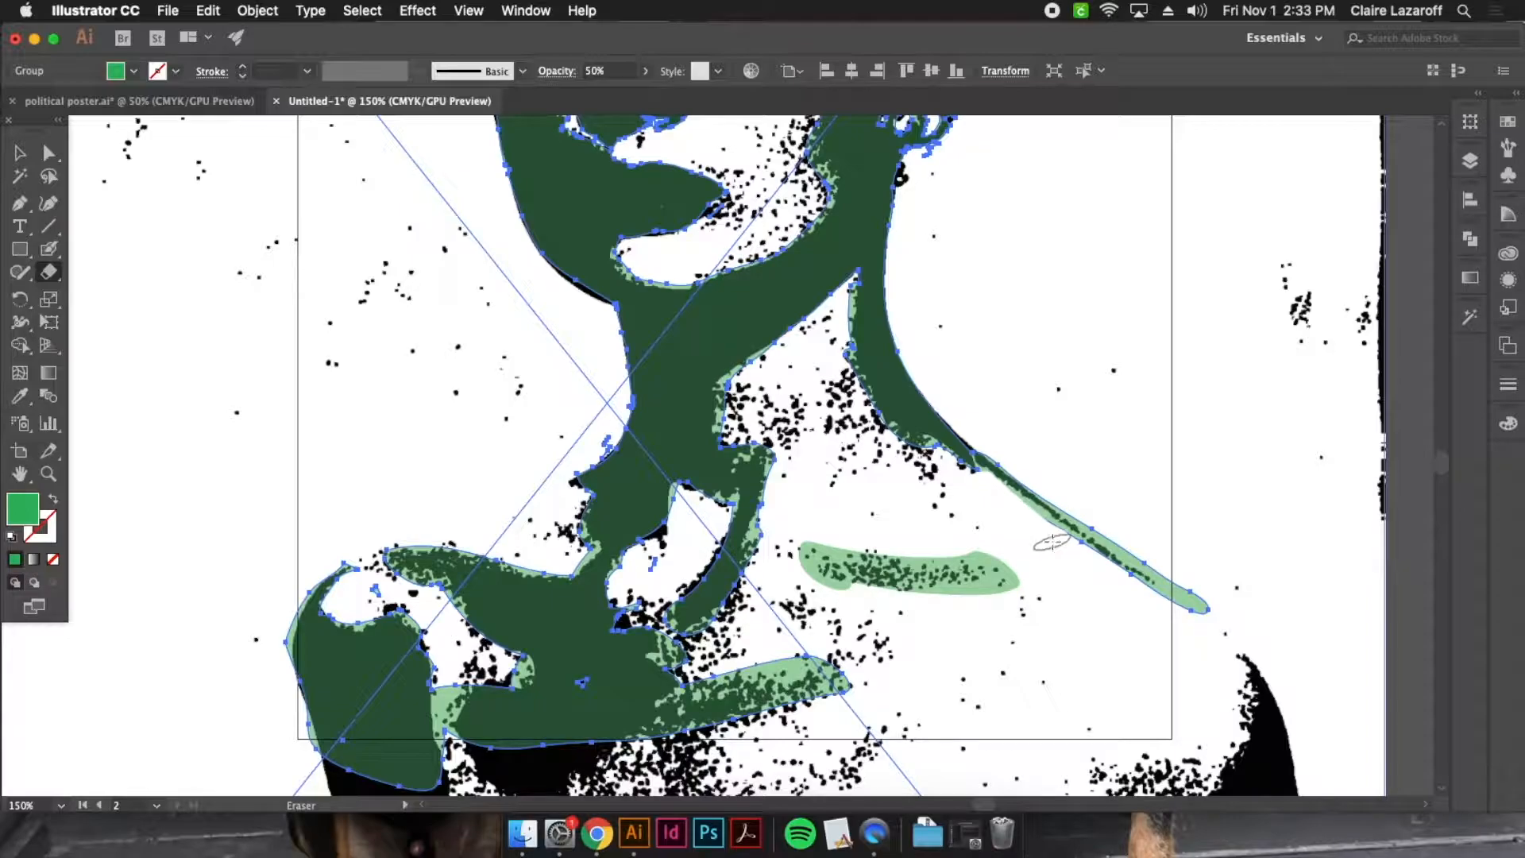
pyautogui.moveTo(1035, 532)
pyautogui.mouseDown()
pyautogui.moveTo(1243, 639)
pyautogui.moveTo(1216, 606)
pyautogui.mouseUp()
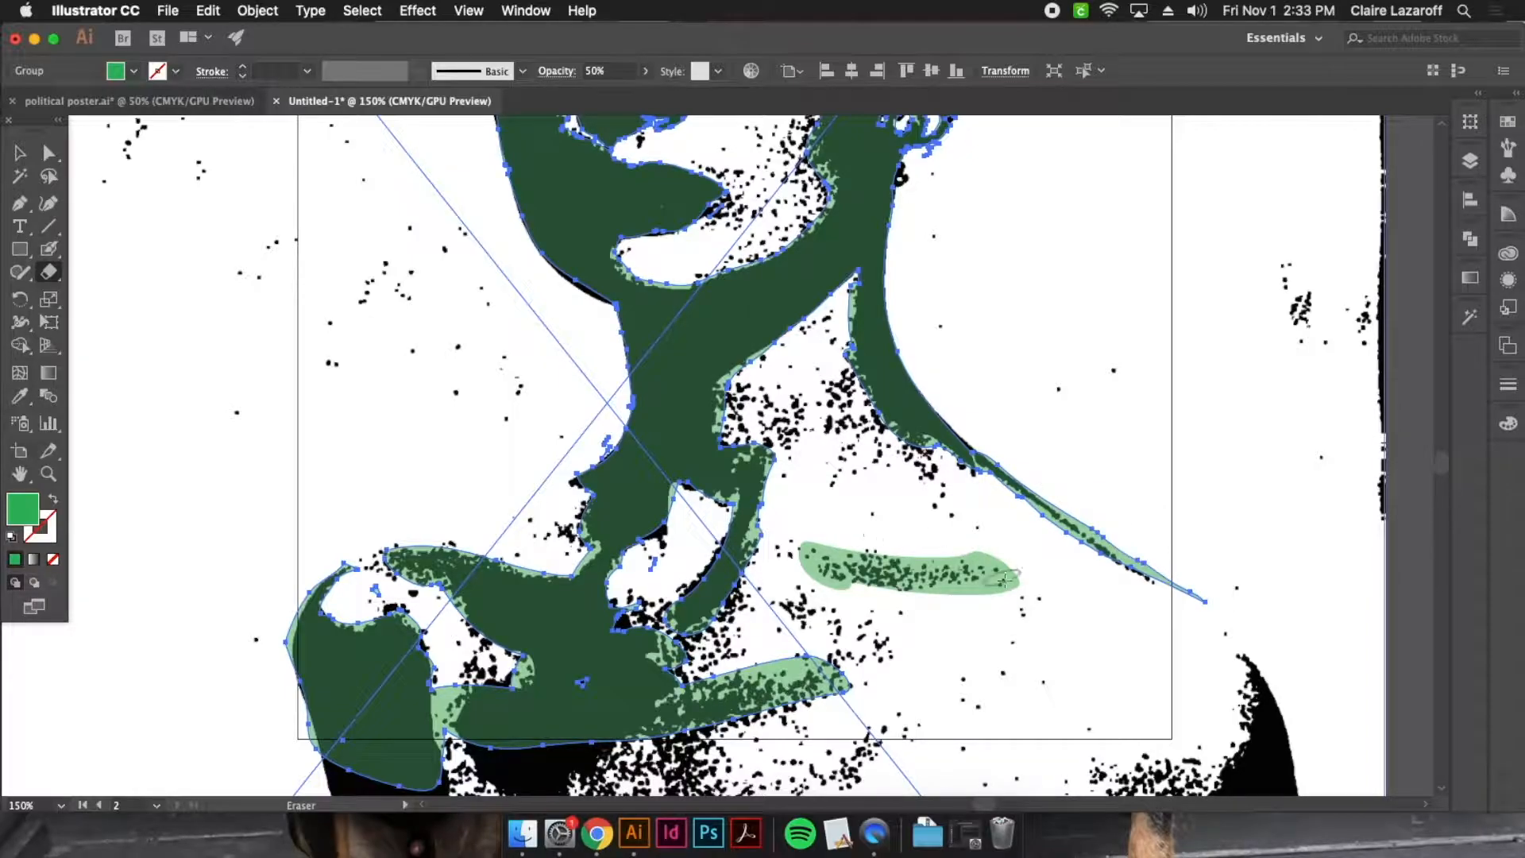
pyautogui.moveTo(715, 666)
pyautogui.mouseDown()
pyautogui.moveTo(786, 664)
pyautogui.moveTo(769, 666)
pyautogui.mouseUp()
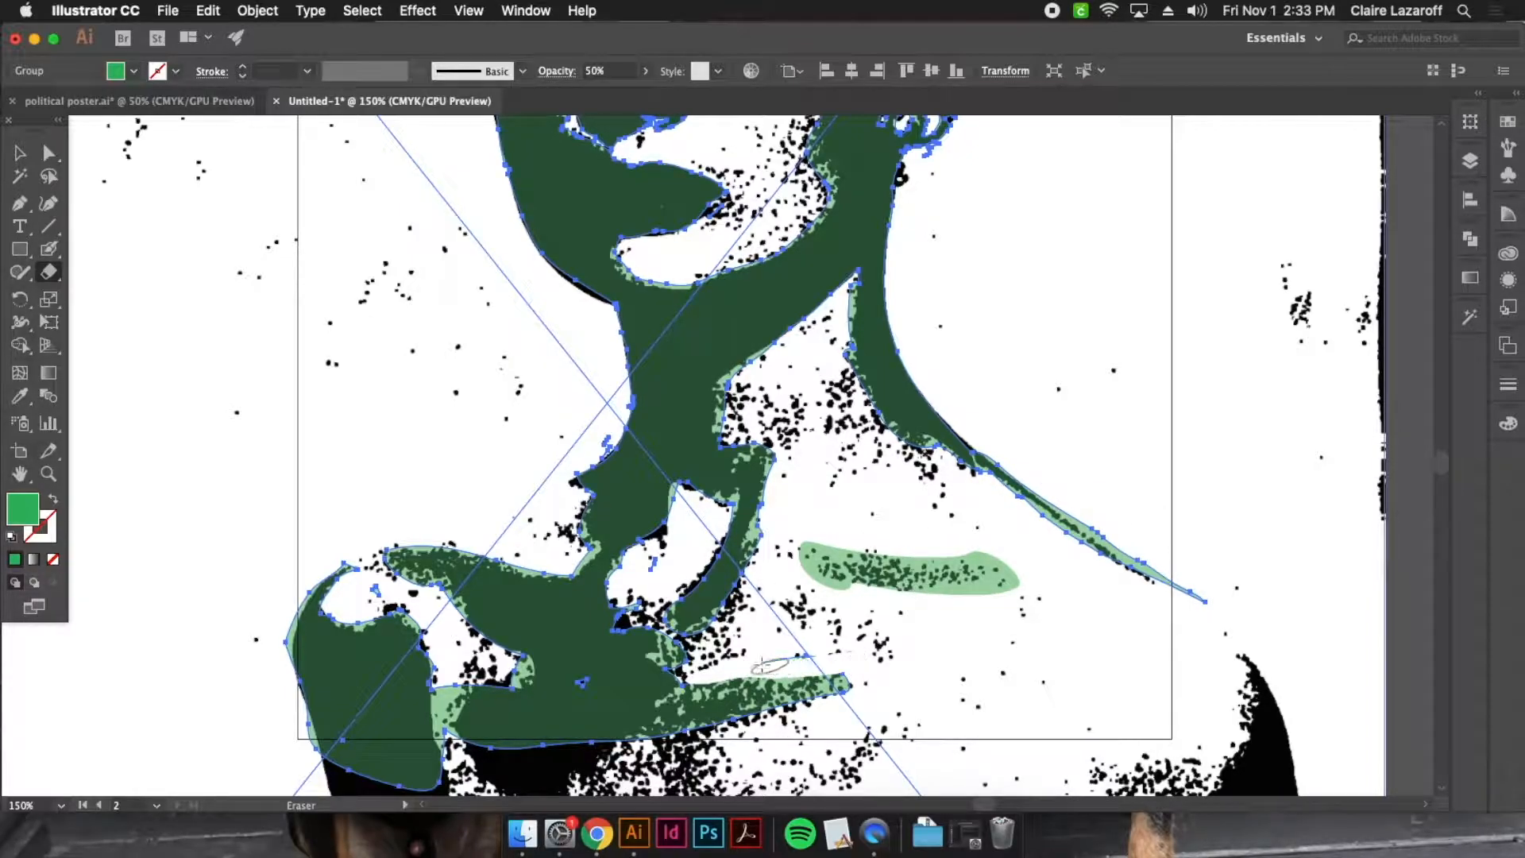
# Erase the excess green along the shaded side of the cheek below the lit eye
pyautogui.moveTo(838, 463)
pyautogui.mouseDown()
pyautogui.moveTo(861, 617)
pyautogui.moveTo(939, 850)
pyautogui.mouseUp()
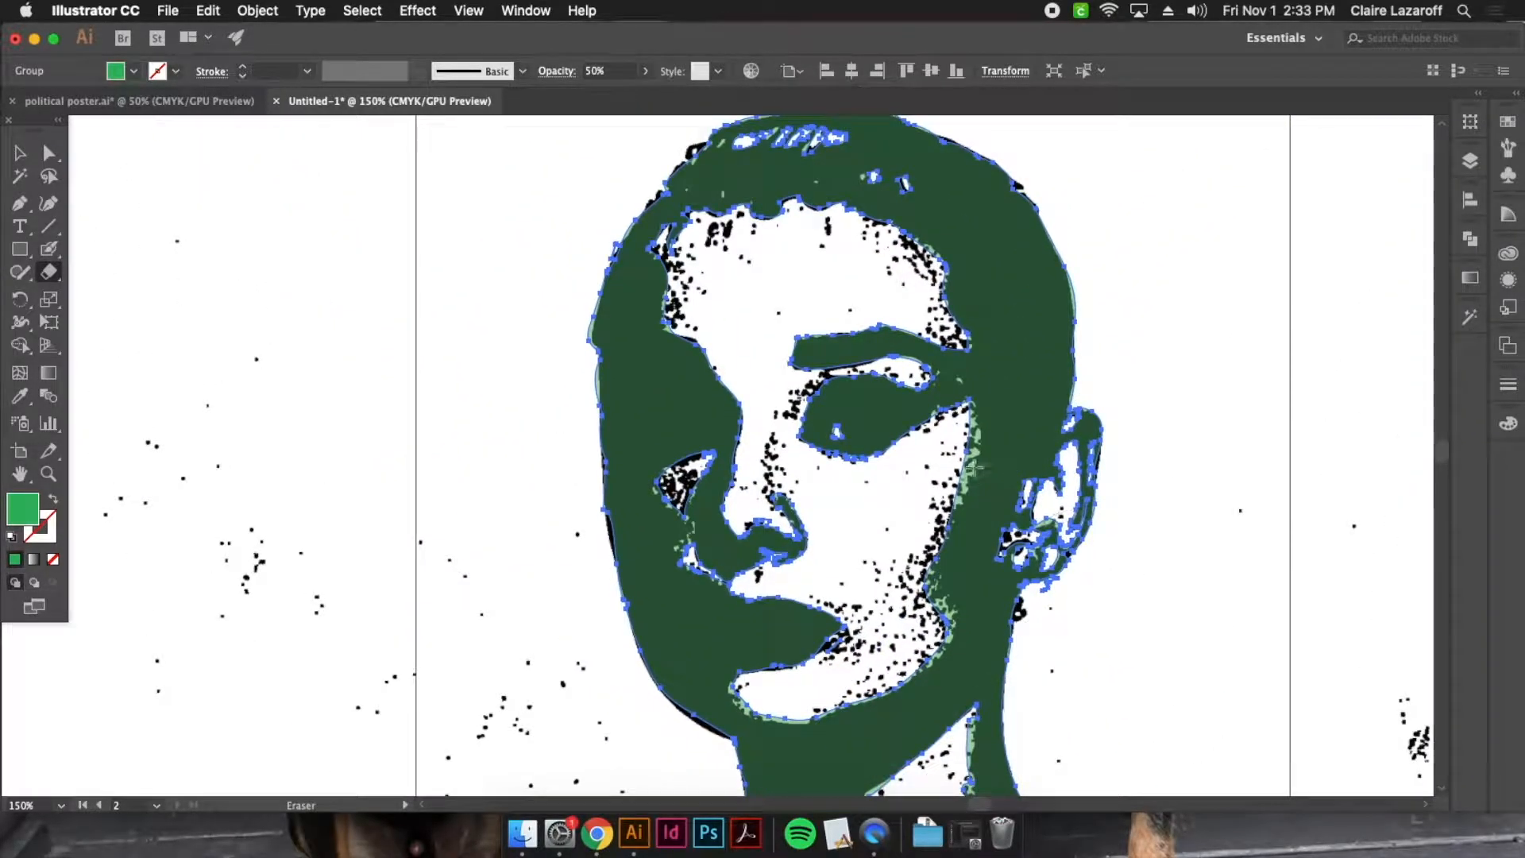
pyautogui.moveTo(963, 434); pyautogui.dragTo(920, 567)
pyautogui.moveTo(852, 631); pyautogui.dragTo(985, 650)
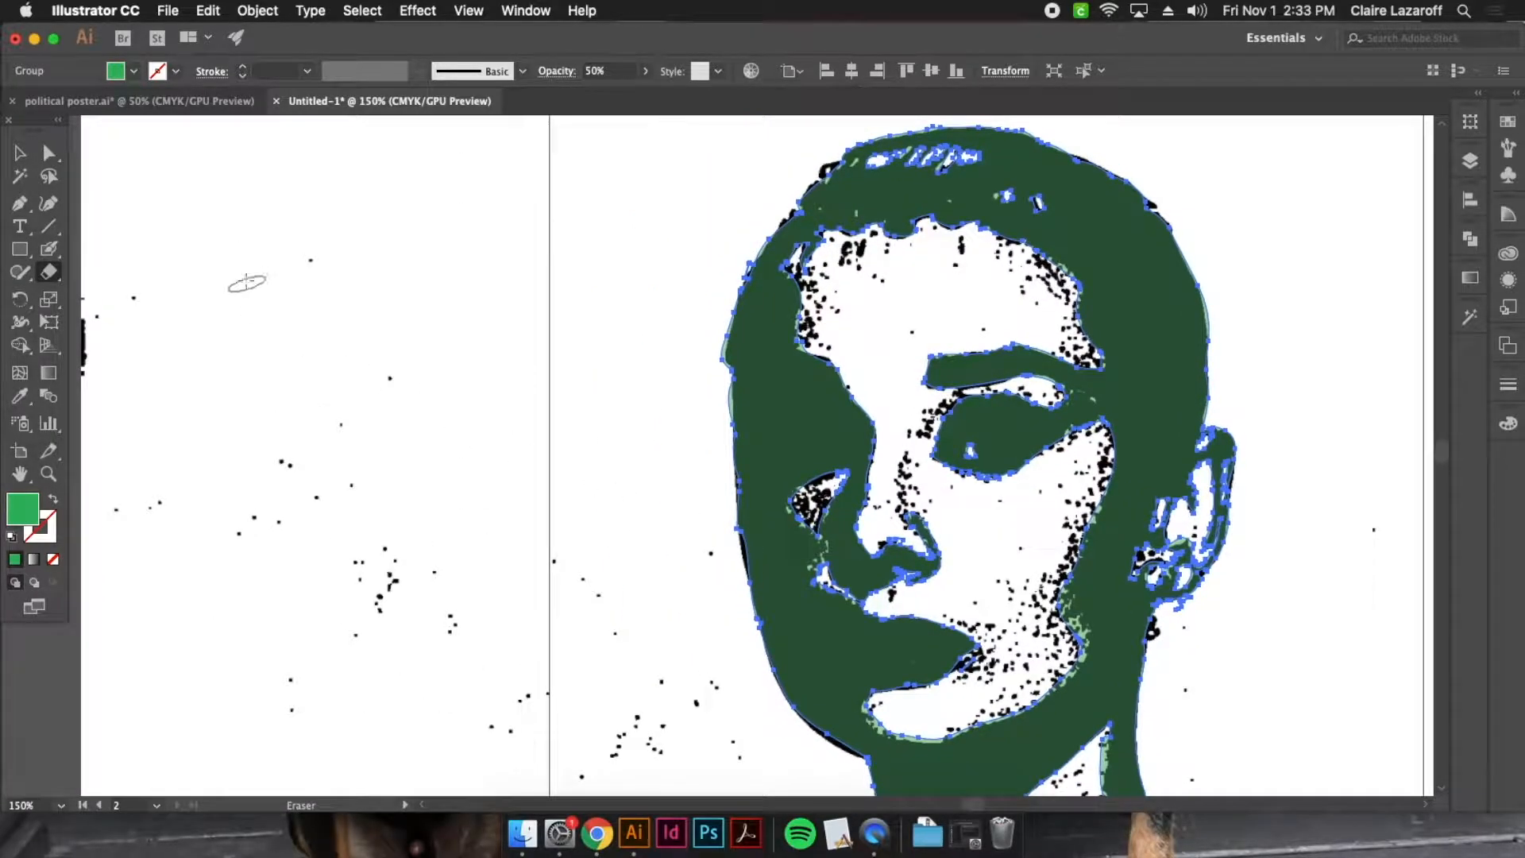
# Select all objects sharing the portrait's green fill colour and set their opacity to 100%
pyautogui.click(20, 151)
pyautogui.press('super+minus')
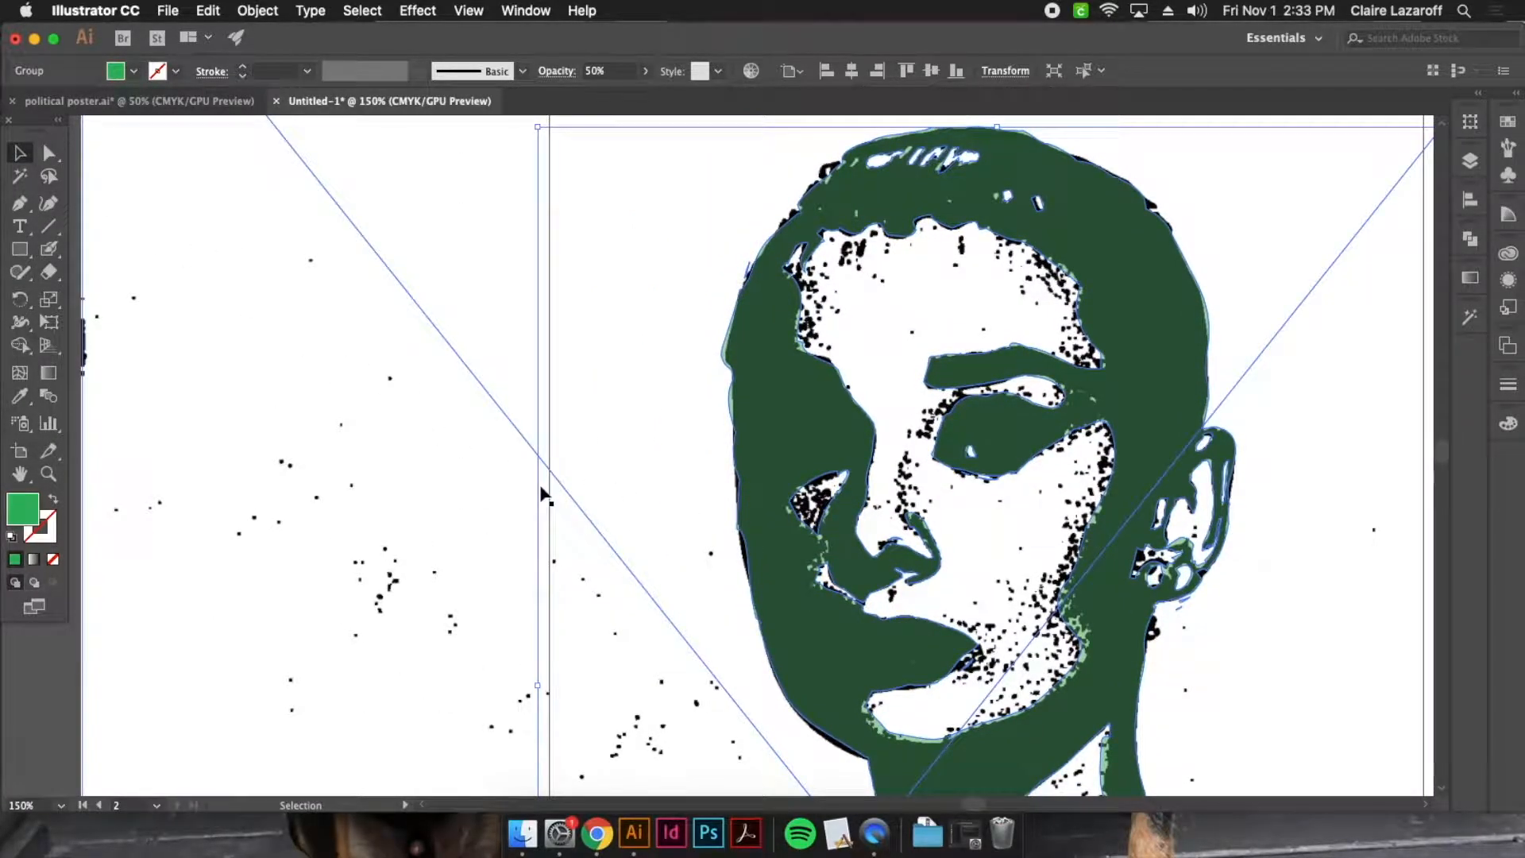
pyautogui.press('super+minus')
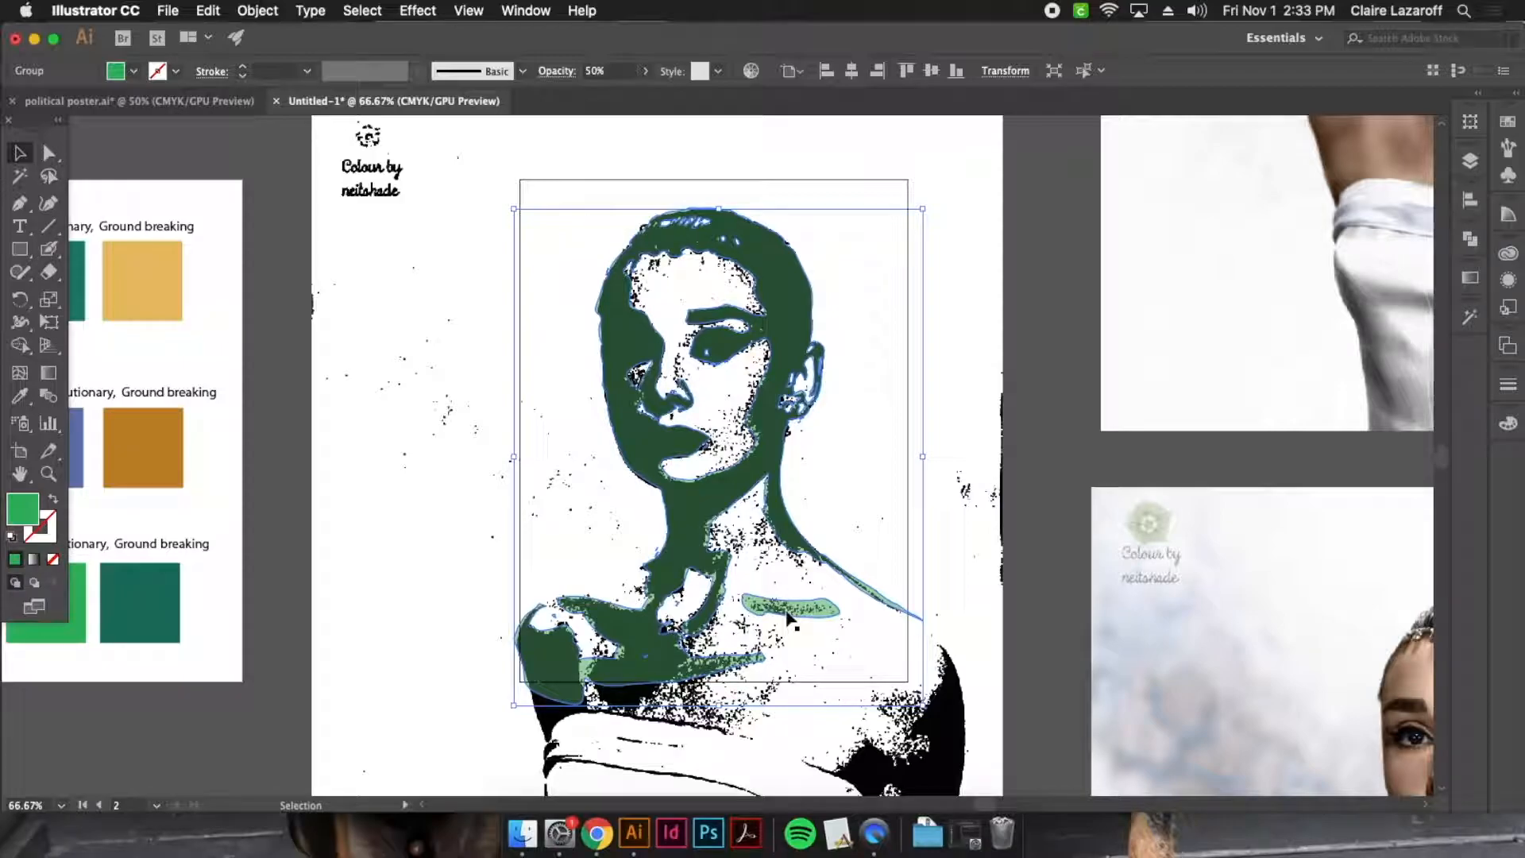
pyautogui.keyDown('shift'); pyautogui.click(927, 516); pyautogui.keyUp('shift')
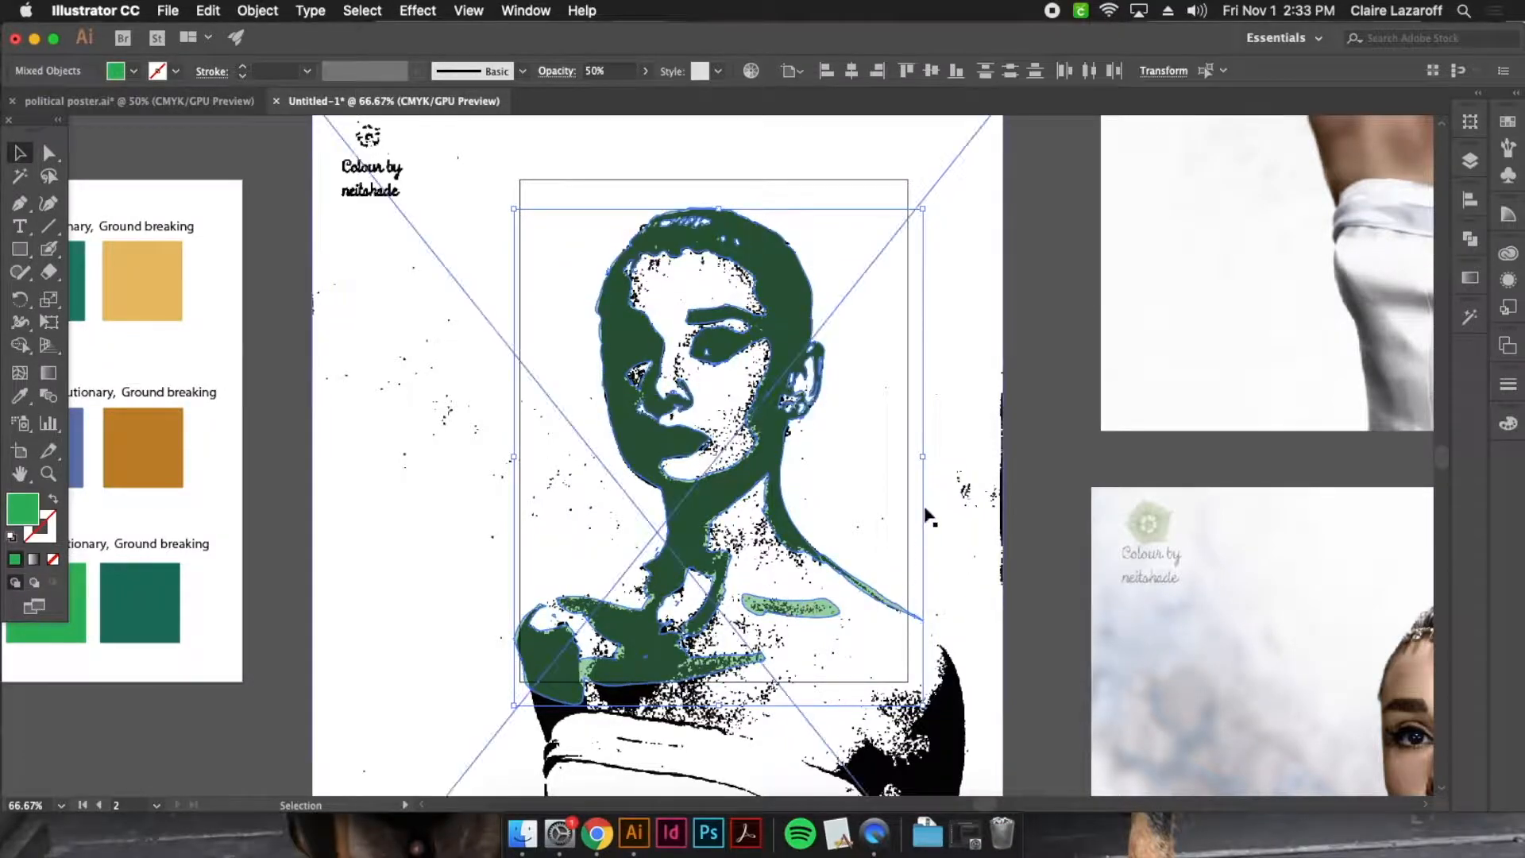
pyautogui.click(397, 12)
pyautogui.moveTo(362, 10)
pyautogui.moveTo(464, 208)
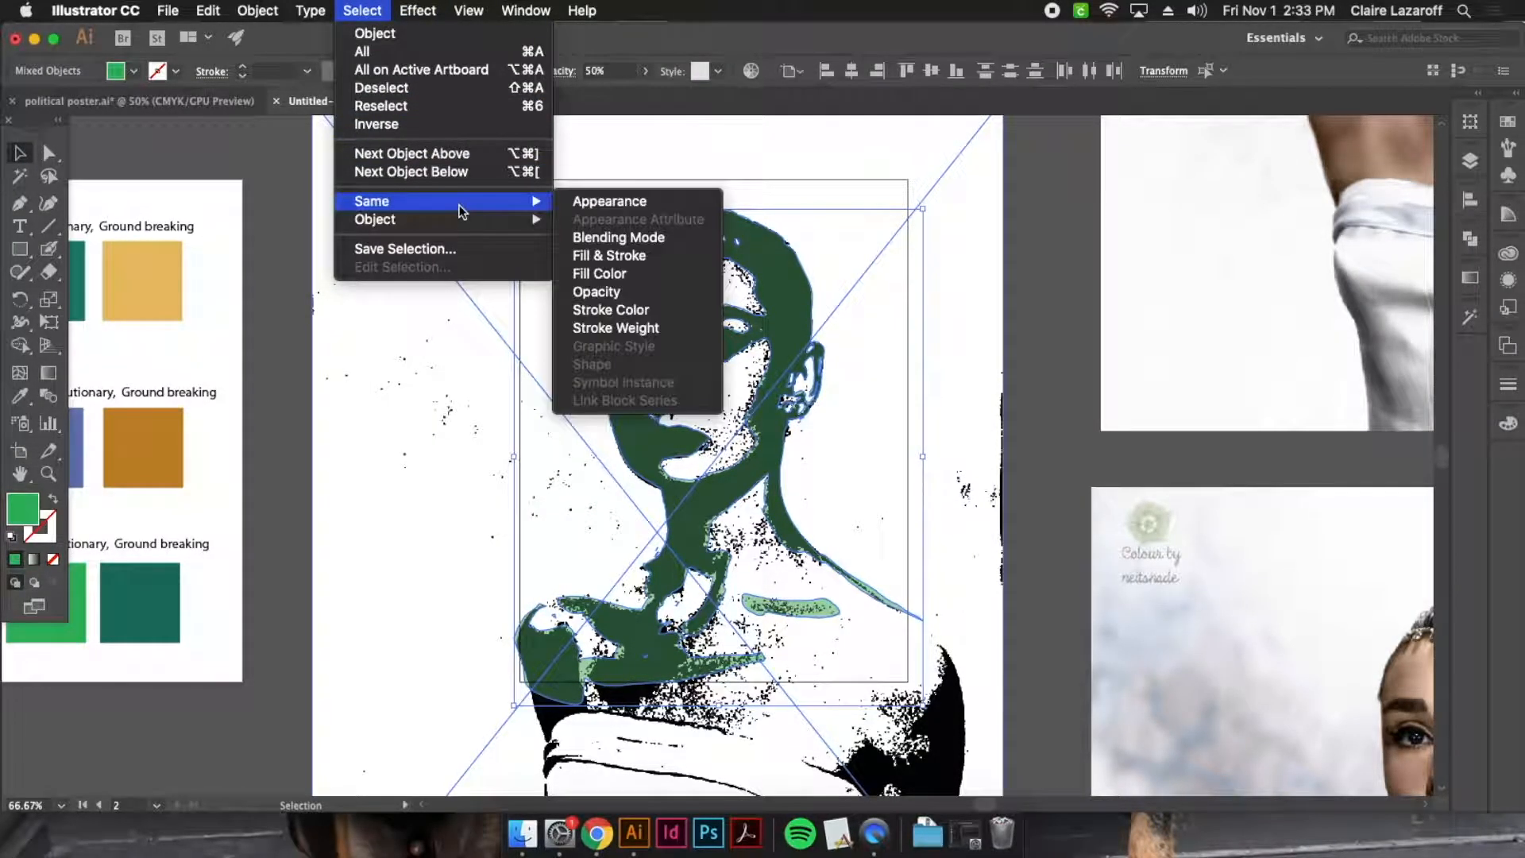
pyautogui.click(598, 273)
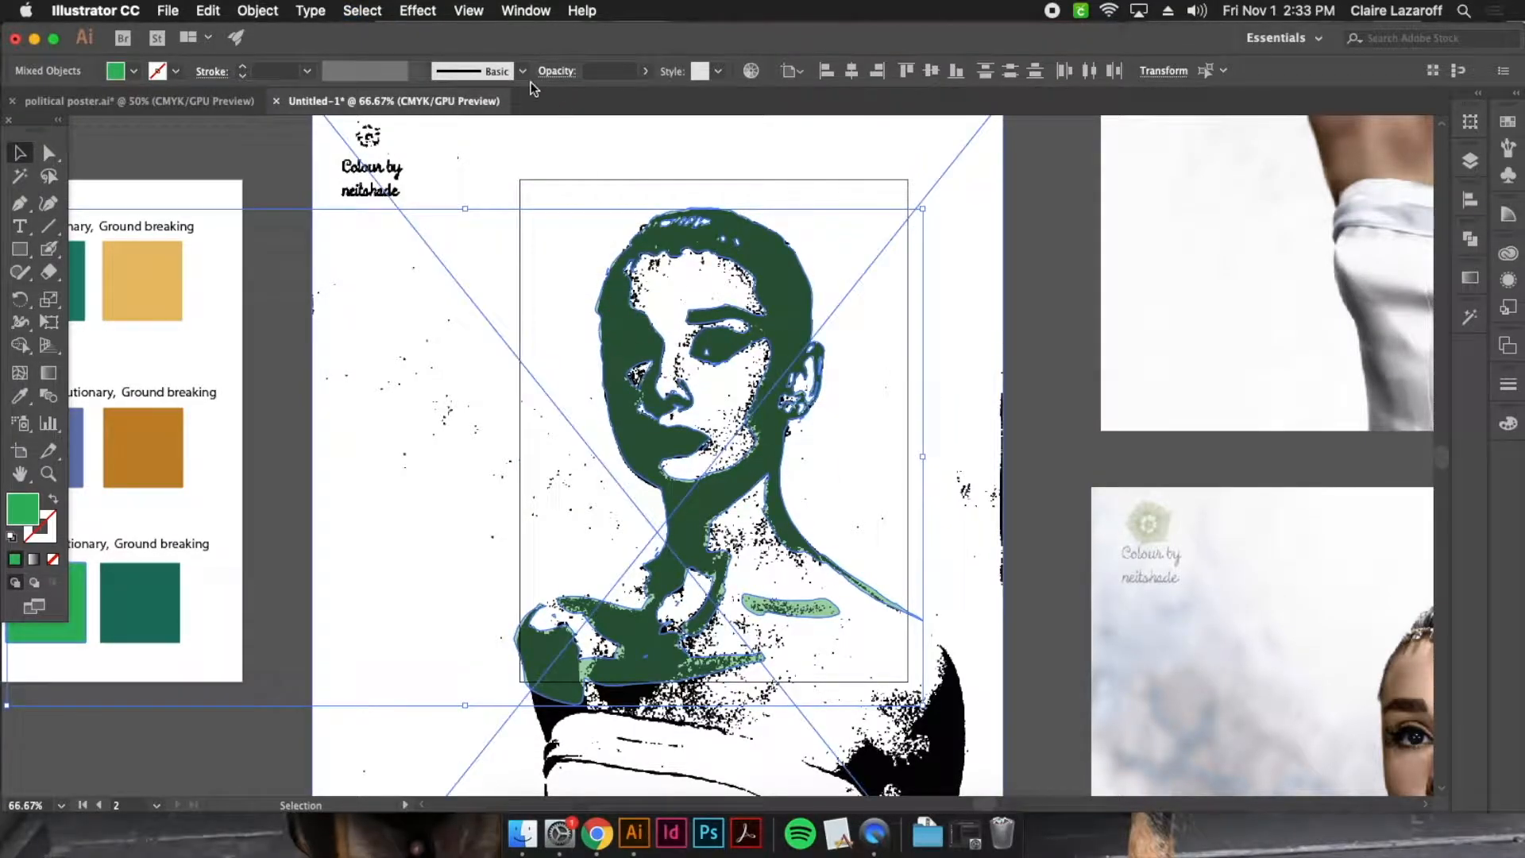
pyautogui.click(615, 72)
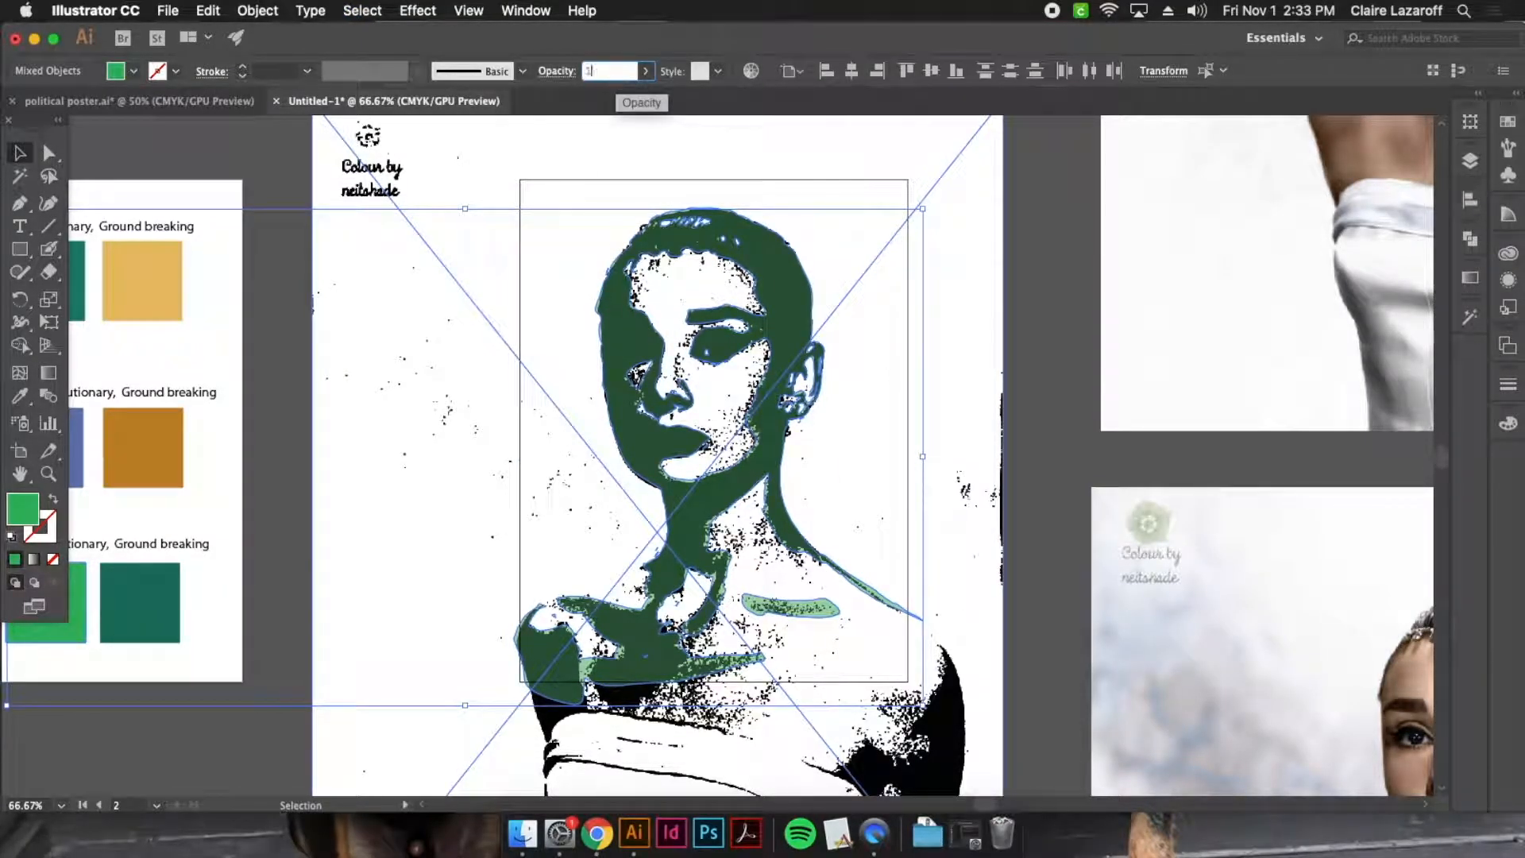
pyautogui.press('Return')
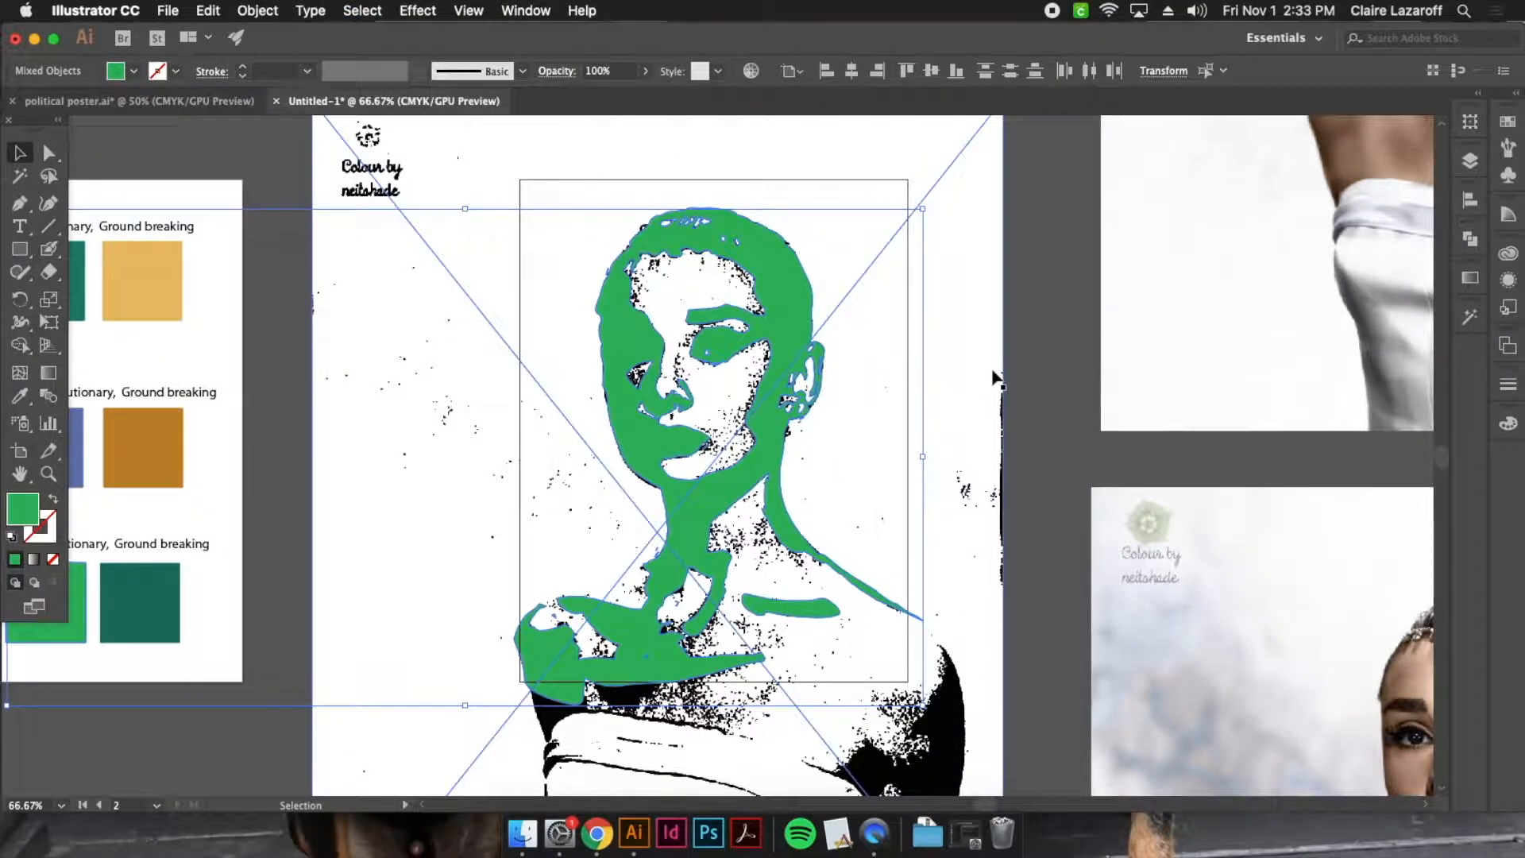
# Delete the stamped reference photo behind the green portrait
pyautogui.click(1062, 324)
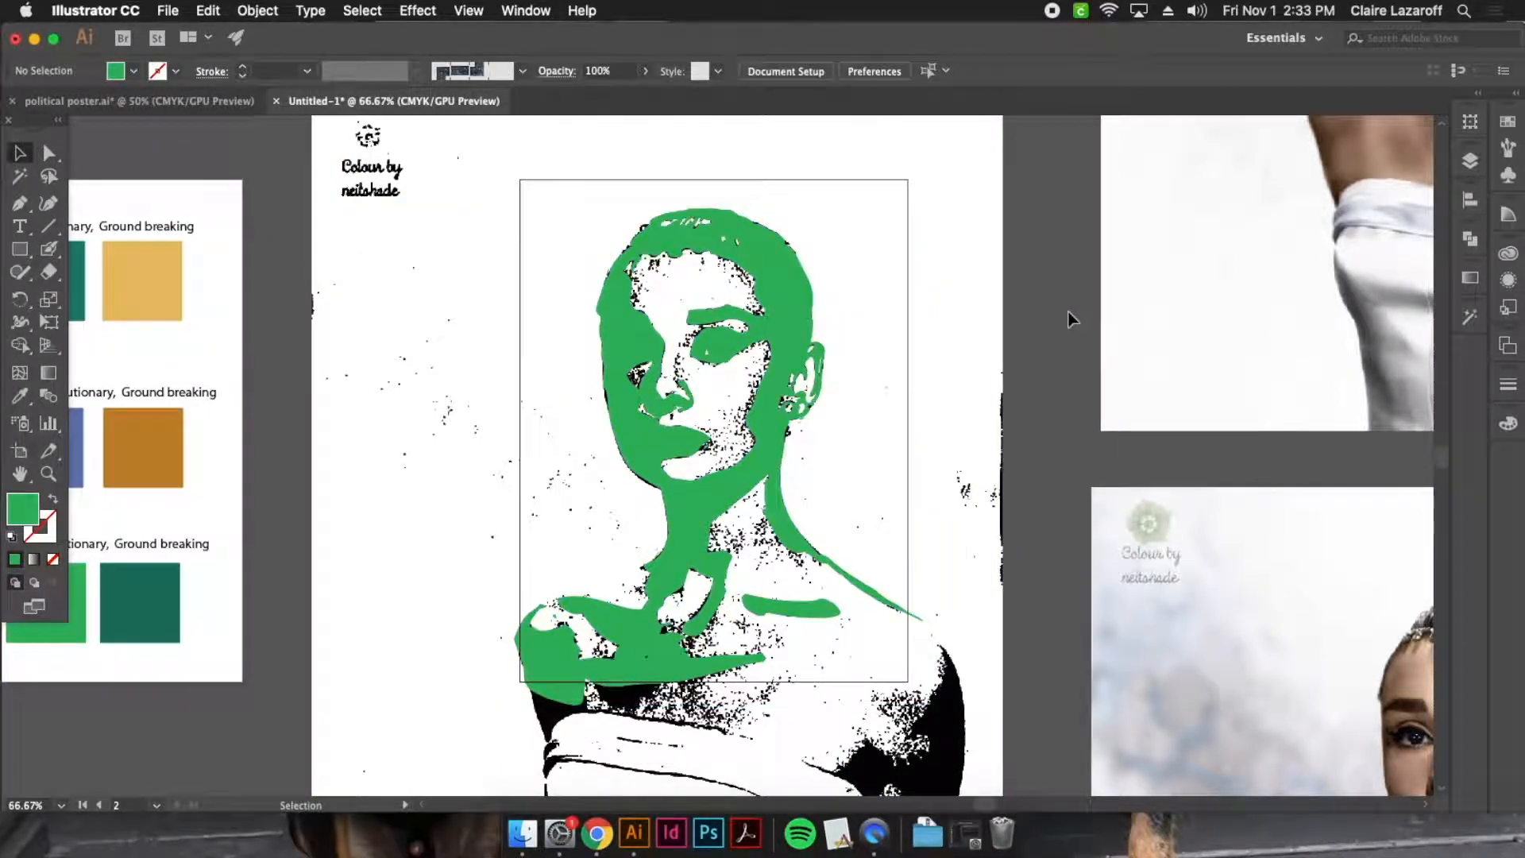
pyautogui.click(902, 366)
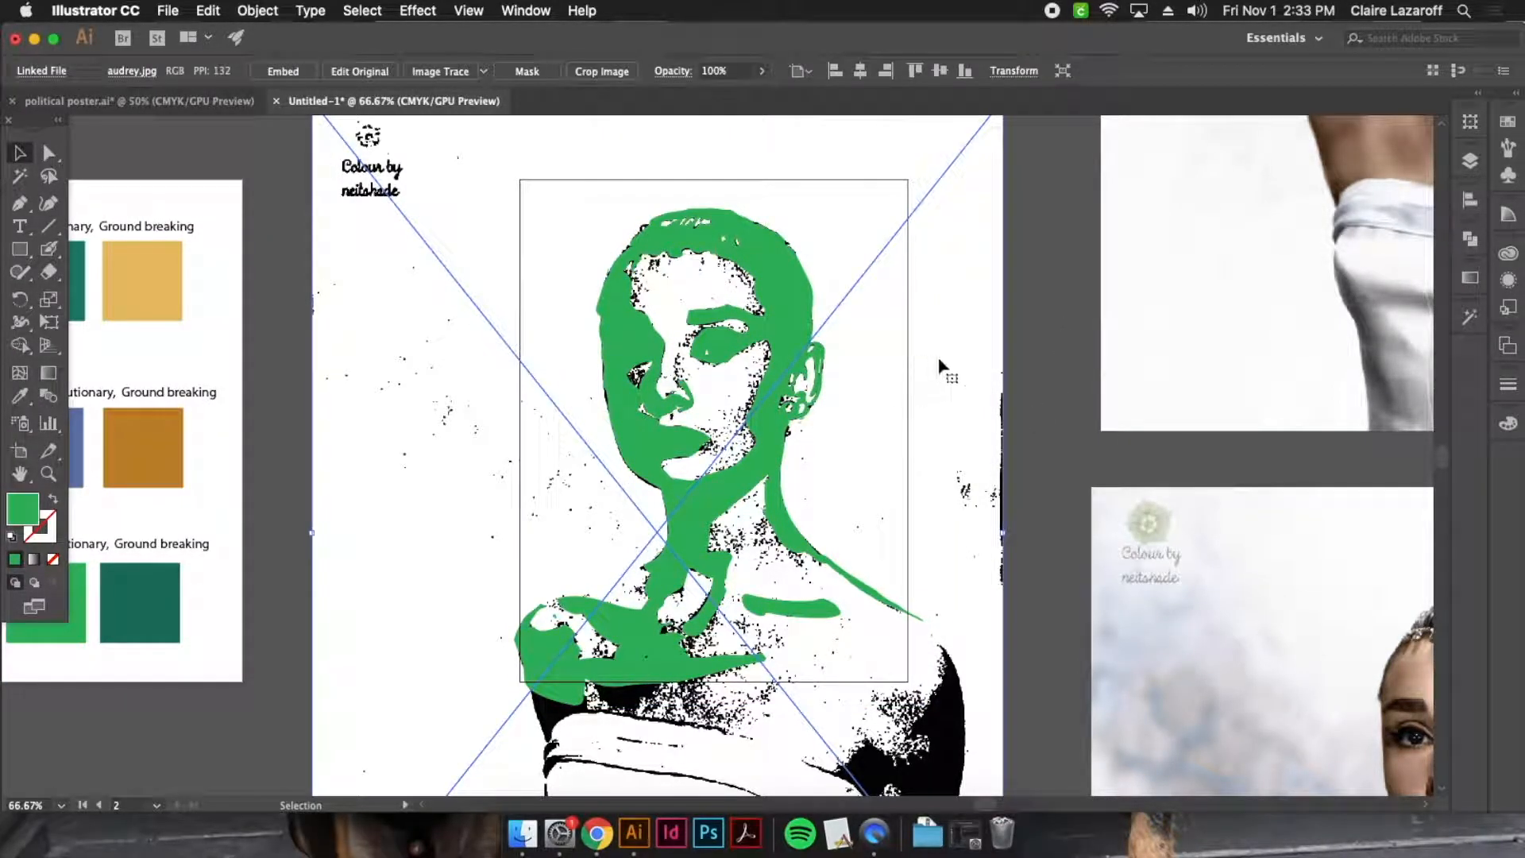
pyautogui.press('Delete')
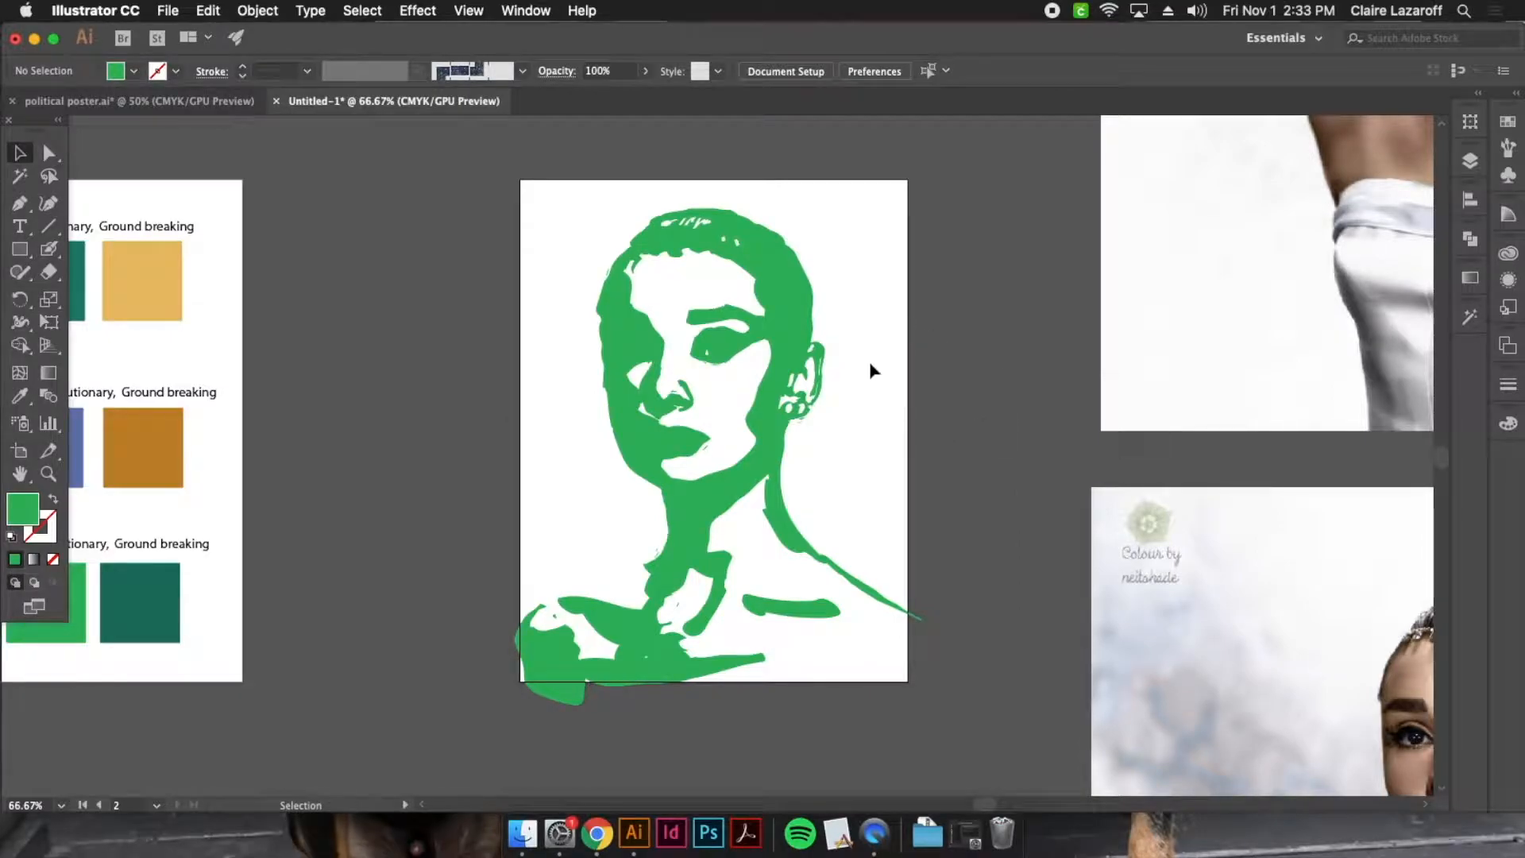
# Move a colour copy of the photo behind the green portrait and nudge it sideways to line up with the shapes
pyautogui.moveTo(1215, 202)
pyautogui.mouseDown()
pyautogui.moveTo(1212, 364)
pyautogui.moveTo(1056, 433)
pyautogui.moveTo(1070, 405)
pyautogui.moveTo(959, 506)
pyautogui.moveTo(1066, 442)
pyautogui.moveTo(850, 425)
pyautogui.moveTo(807, 402)
pyautogui.moveTo(868, 445)
pyautogui.moveTo(850, 461)
pyautogui.mouseUp()
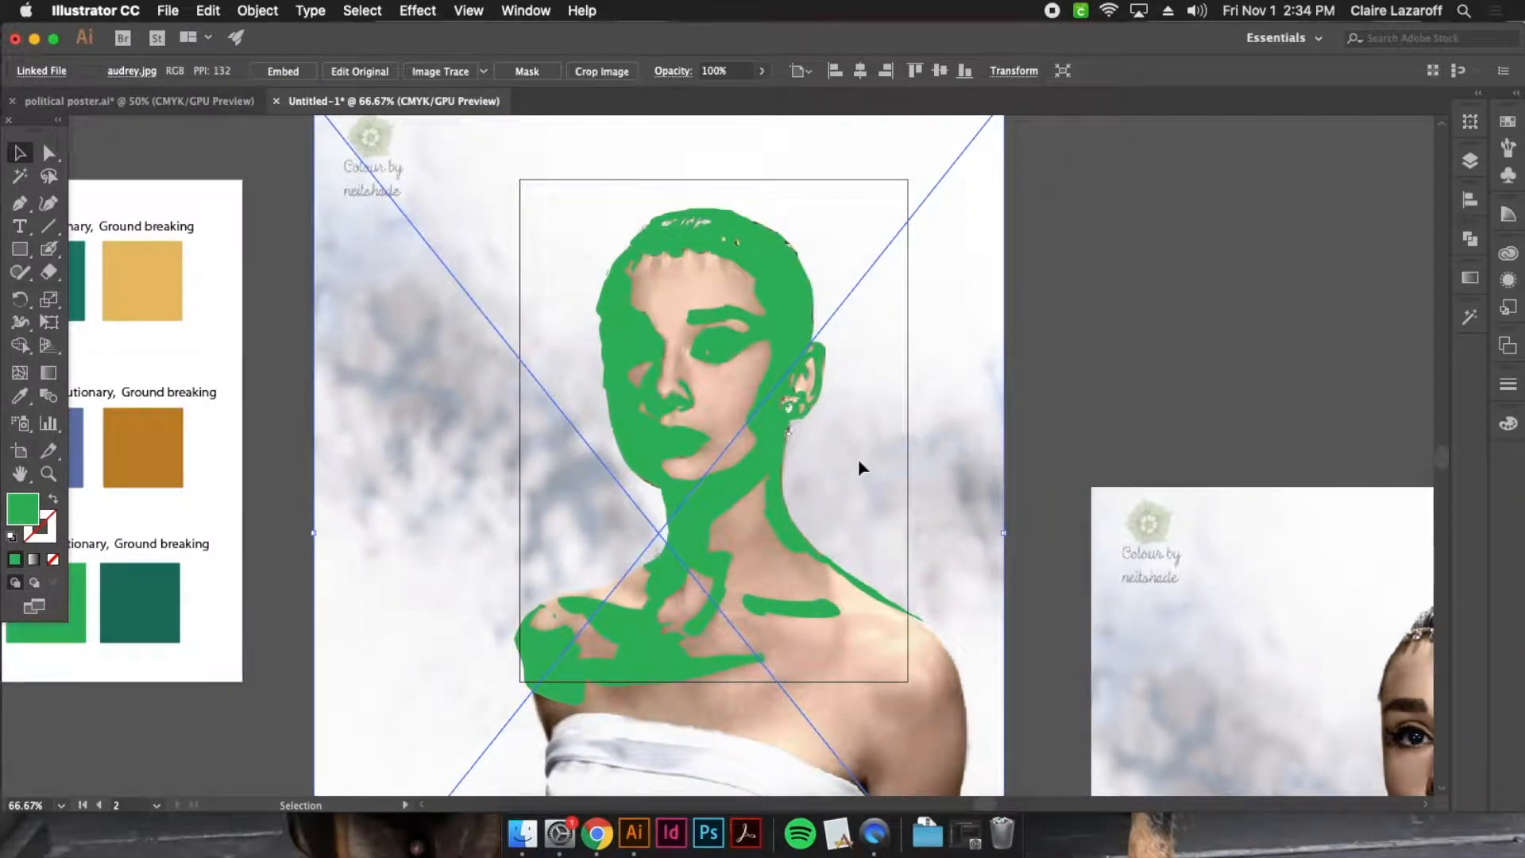
pyautogui.moveTo(899, 494)
pyautogui.mouseDown()
pyautogui.moveTo(925, 488)
pyautogui.moveTo(905, 497)
pyautogui.mouseUp()
pyautogui.press('Left')
pyautogui.press('Left')
pyautogui.press('Left')
pyautogui.press('Left')
pyautogui.press('Left')
pyautogui.press('Left')
pyautogui.press('Left')
pyautogui.press('Left')
pyautogui.press('Left')
pyautogui.press('Left')
pyautogui.press('Left')
pyautogui.press('Left')
pyautogui.press('Left')
pyautogui.press('Left')
pyautogui.press('Left')
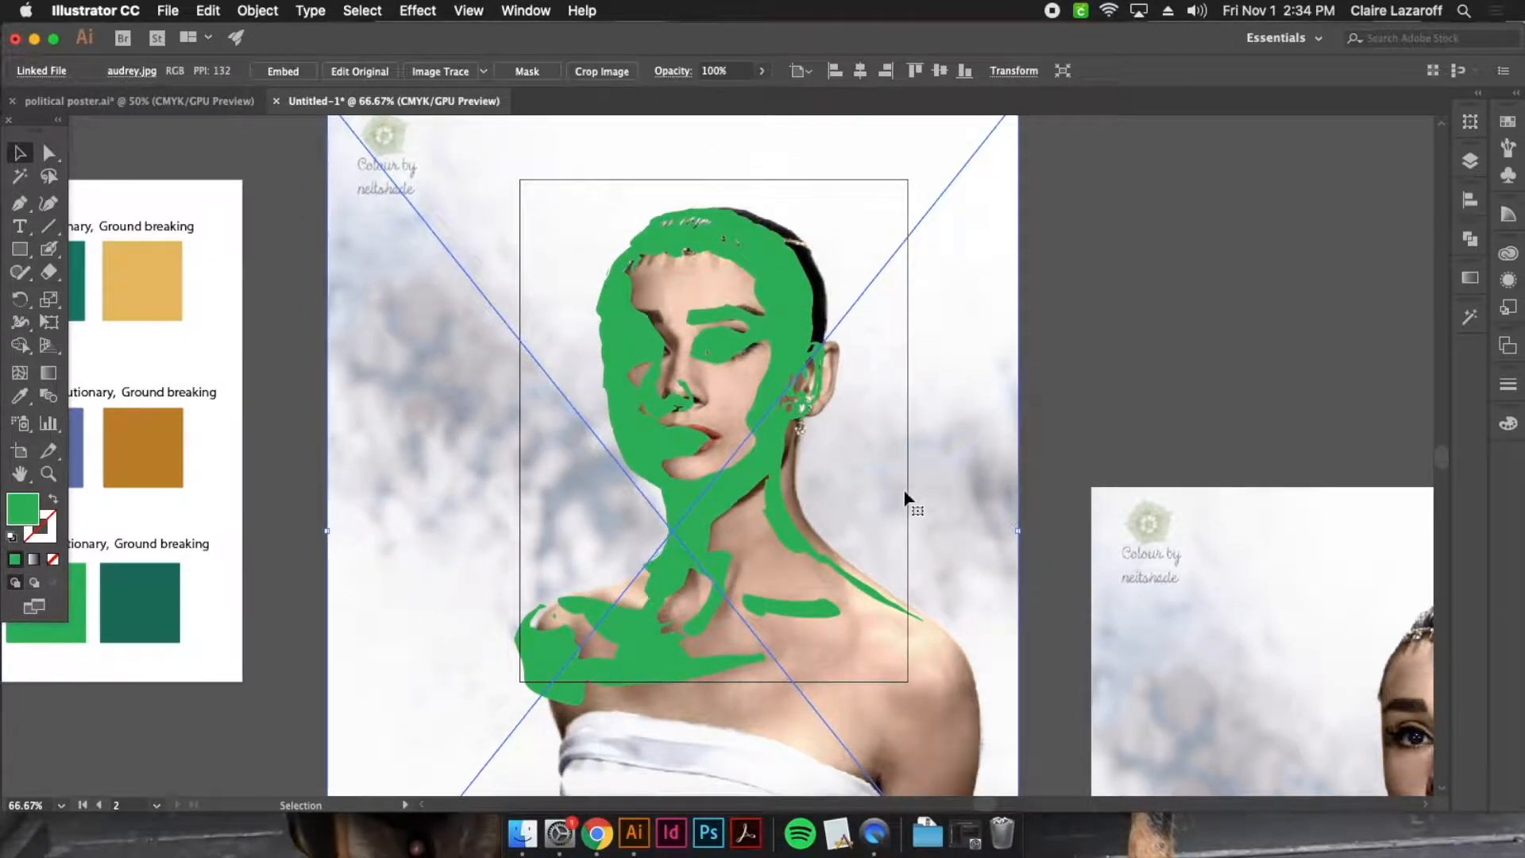
pyautogui.press('Left')
pyautogui.press('Left')
pyautogui.press('Left')
pyautogui.press('Left')
pyautogui.press('Left')
pyautogui.press('Left')
pyautogui.press('Left')
pyautogui.press('Left')
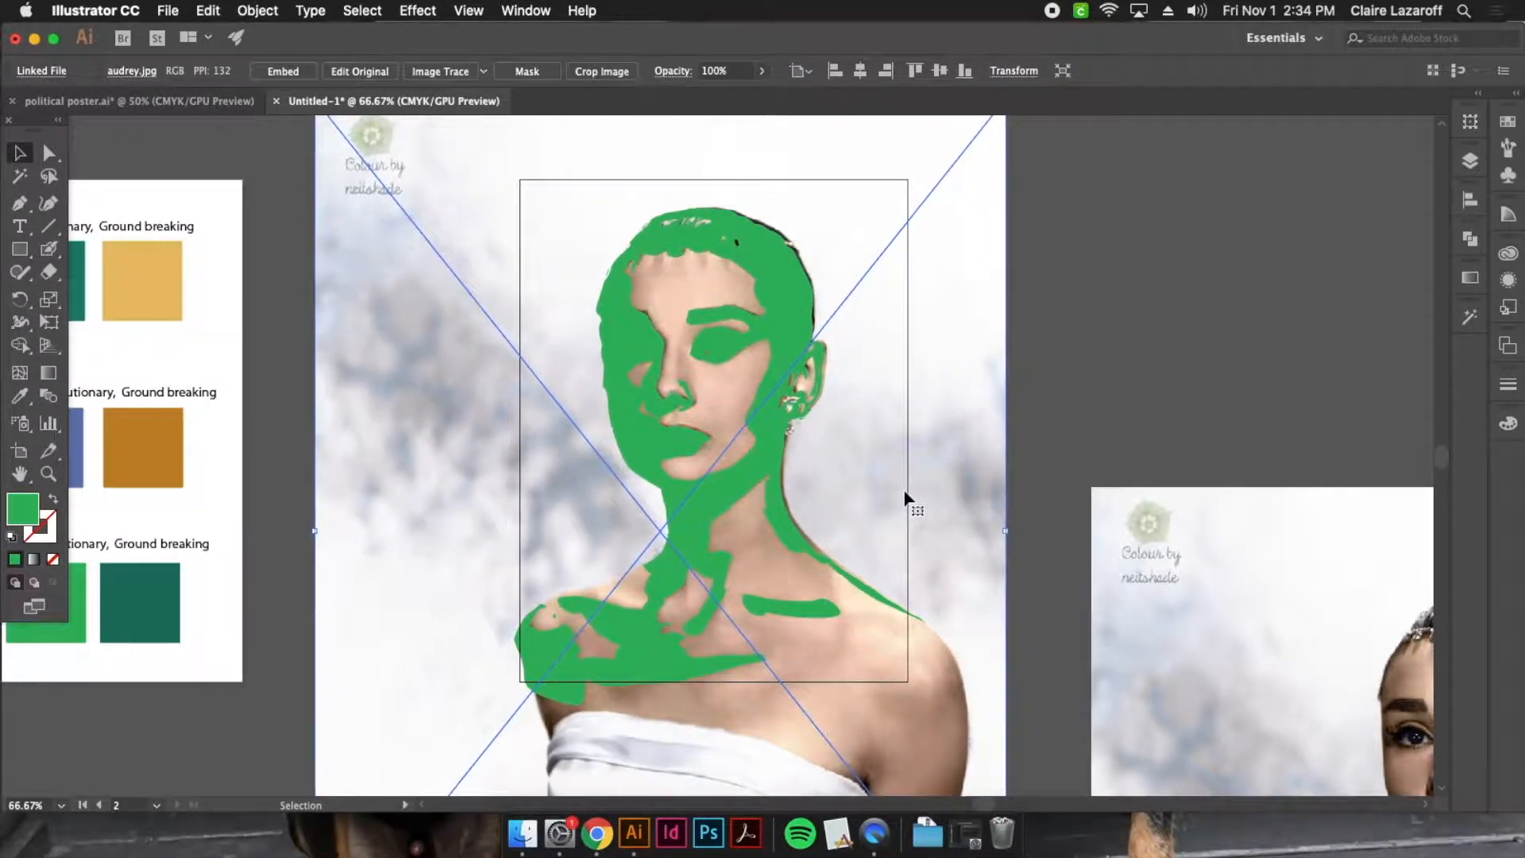
pyautogui.press('Left')
pyautogui.press('Left')
pyautogui.press('Left')
pyautogui.press('Left')
pyautogui.press('Left')
pyautogui.press('Left')
pyautogui.press('Left')
pyautogui.press('Left')
pyautogui.press('Left')
pyautogui.press('Left')
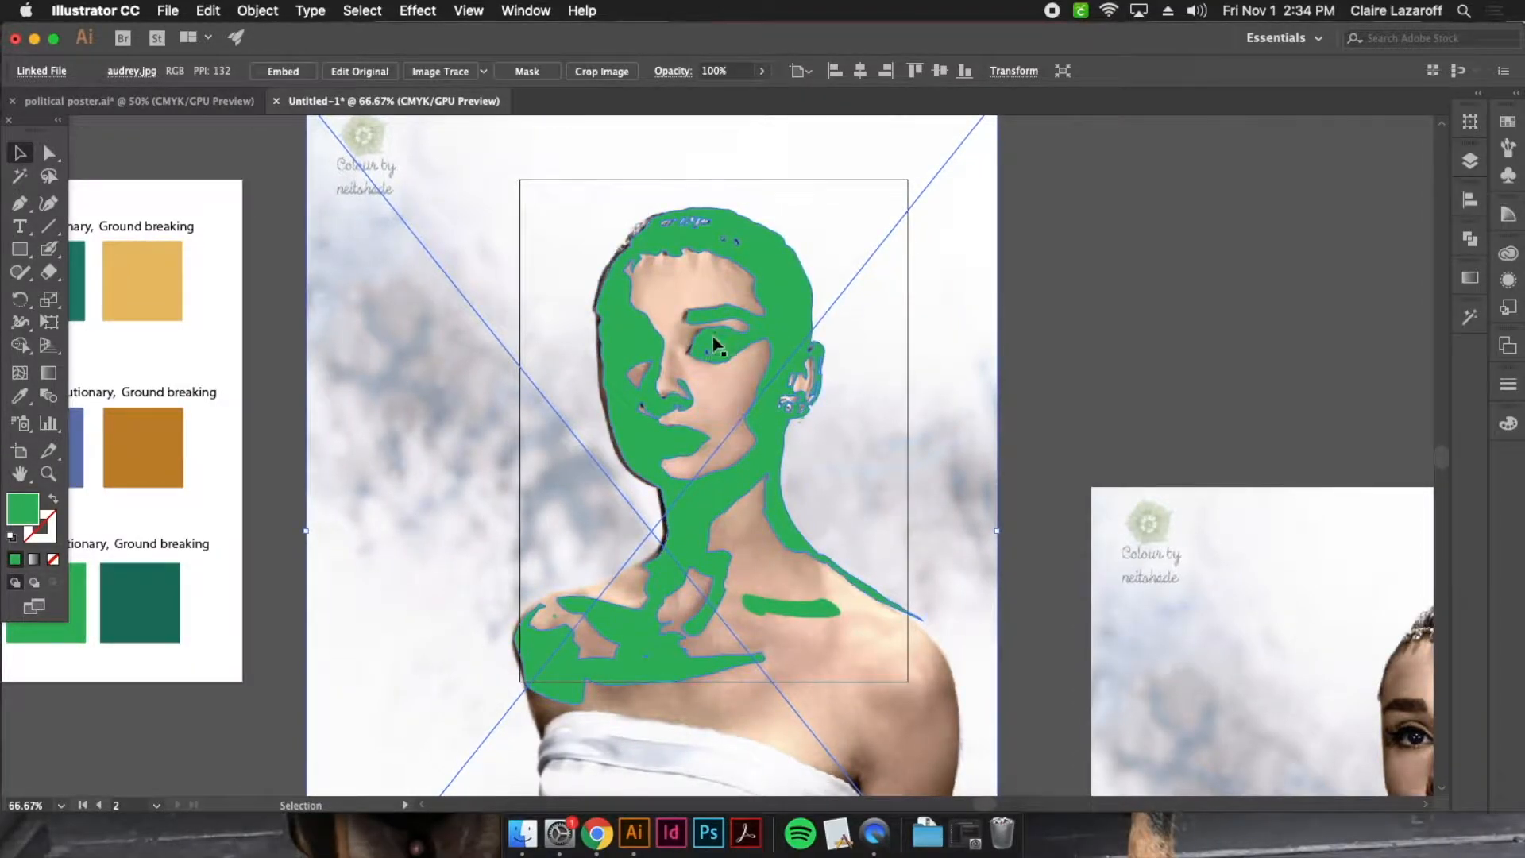
pyautogui.press('Right')
pyautogui.press('Right')
pyautogui.press('Right')
pyautogui.press('Right')
pyautogui.press('Right')
pyautogui.press('Right')
pyautogui.press('Right')
pyautogui.press('Right')
pyautogui.press('Right')
pyautogui.press('Right')
pyautogui.press('Right')
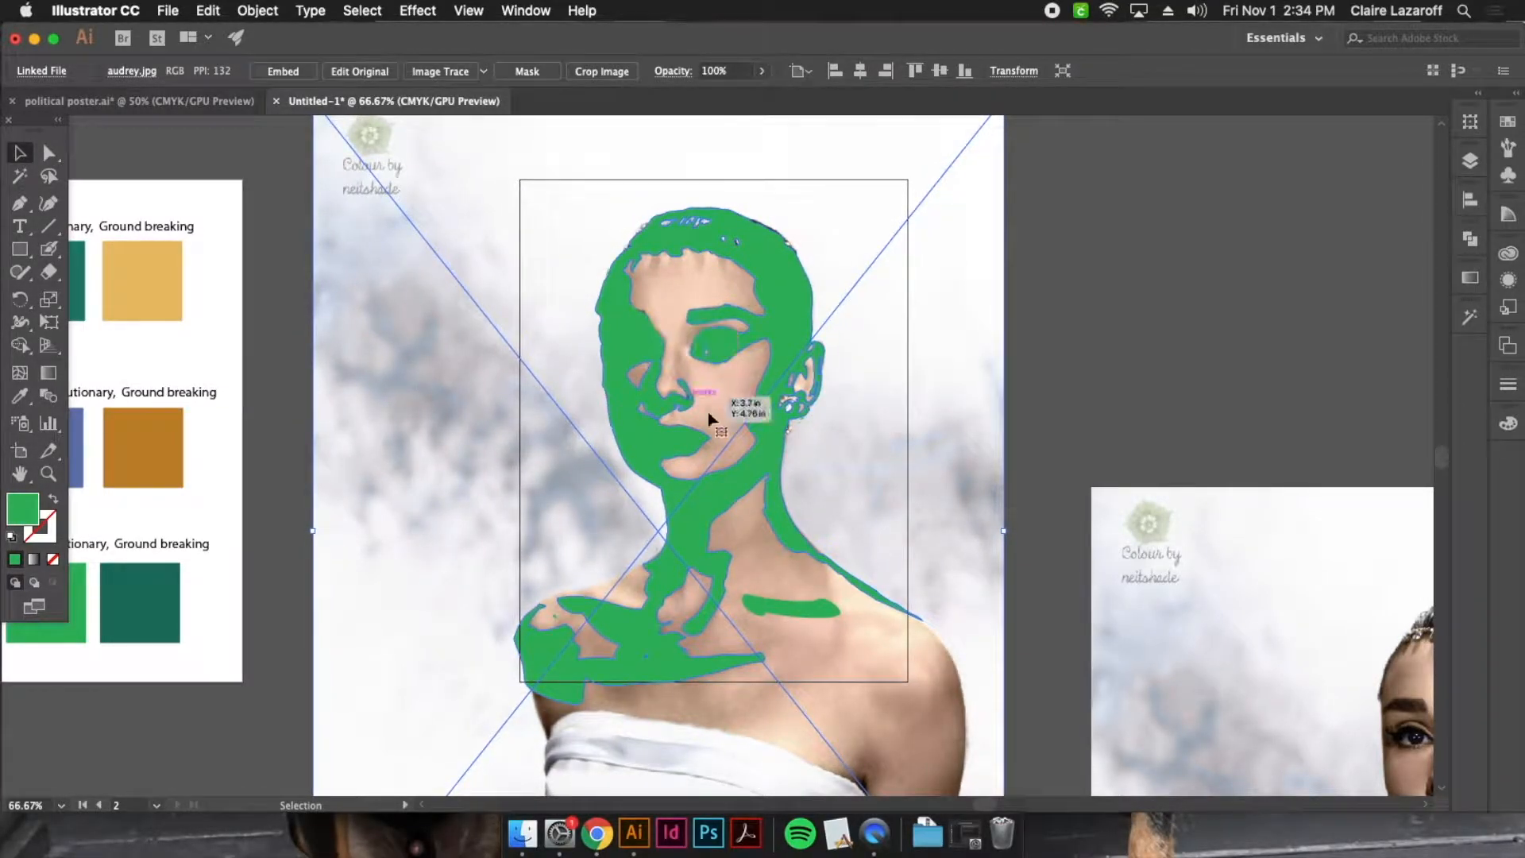
# Fine-tune the colour photo's vertical position so the facial features line up with the green shapes
pyautogui.press('Down')
pyautogui.press('Down')
pyautogui.press('Down')
pyautogui.press('Down')
pyautogui.press('Down')
pyautogui.press('Down')
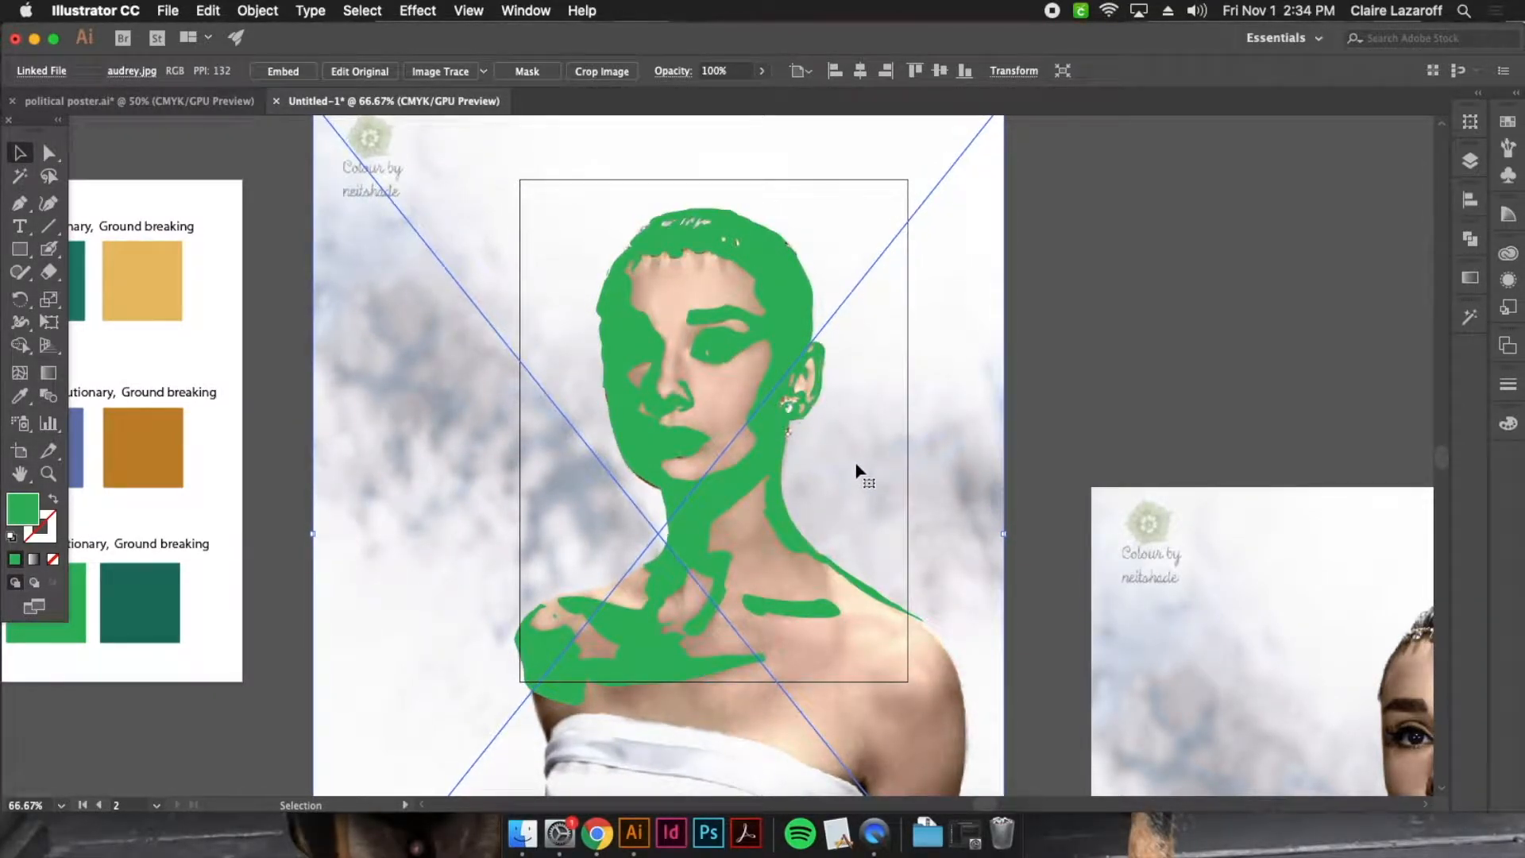
pyautogui.press('Up')
pyautogui.press('Up')
pyautogui.press('Up')
pyautogui.press('Up')
pyautogui.press('Up')
pyautogui.press('Up')
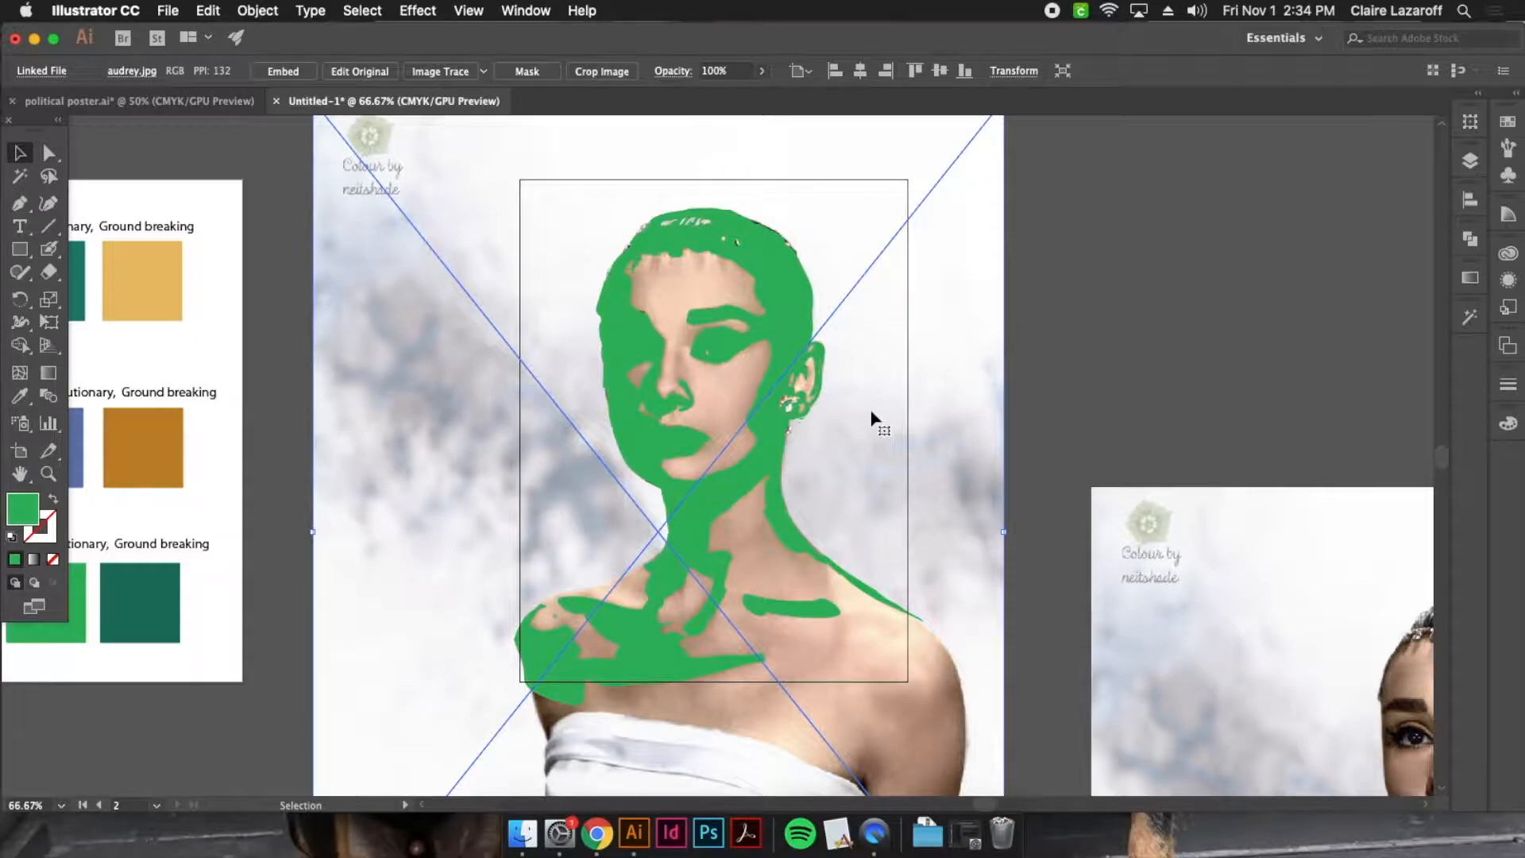
# Bring the colour photo to the front, above the green portrait
pyautogui.rightClick(969, 381)
pyautogui.moveTo(1056, 540)
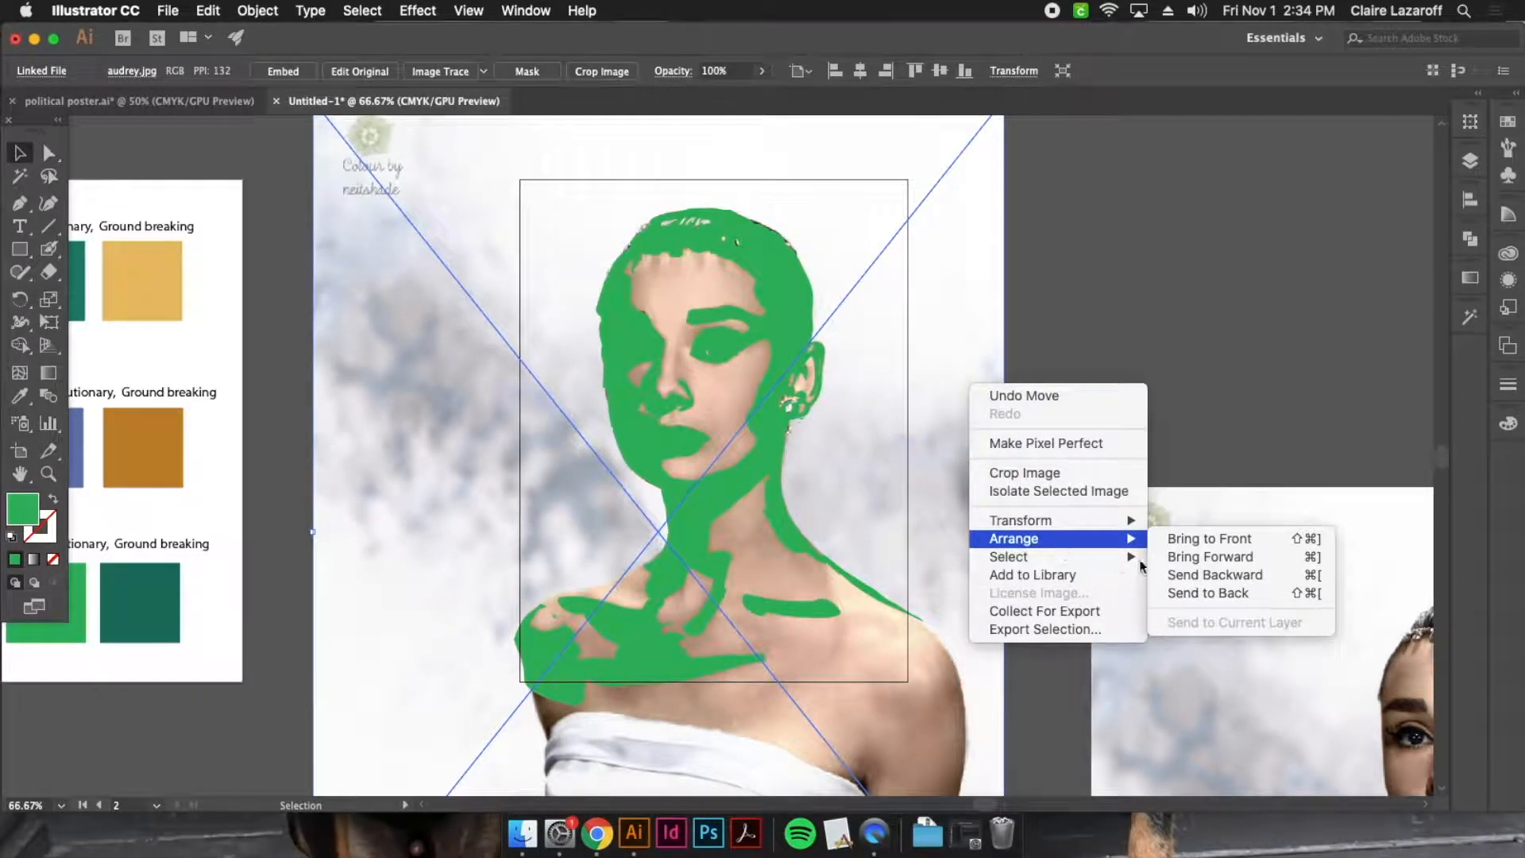
pyautogui.click(1239, 539)
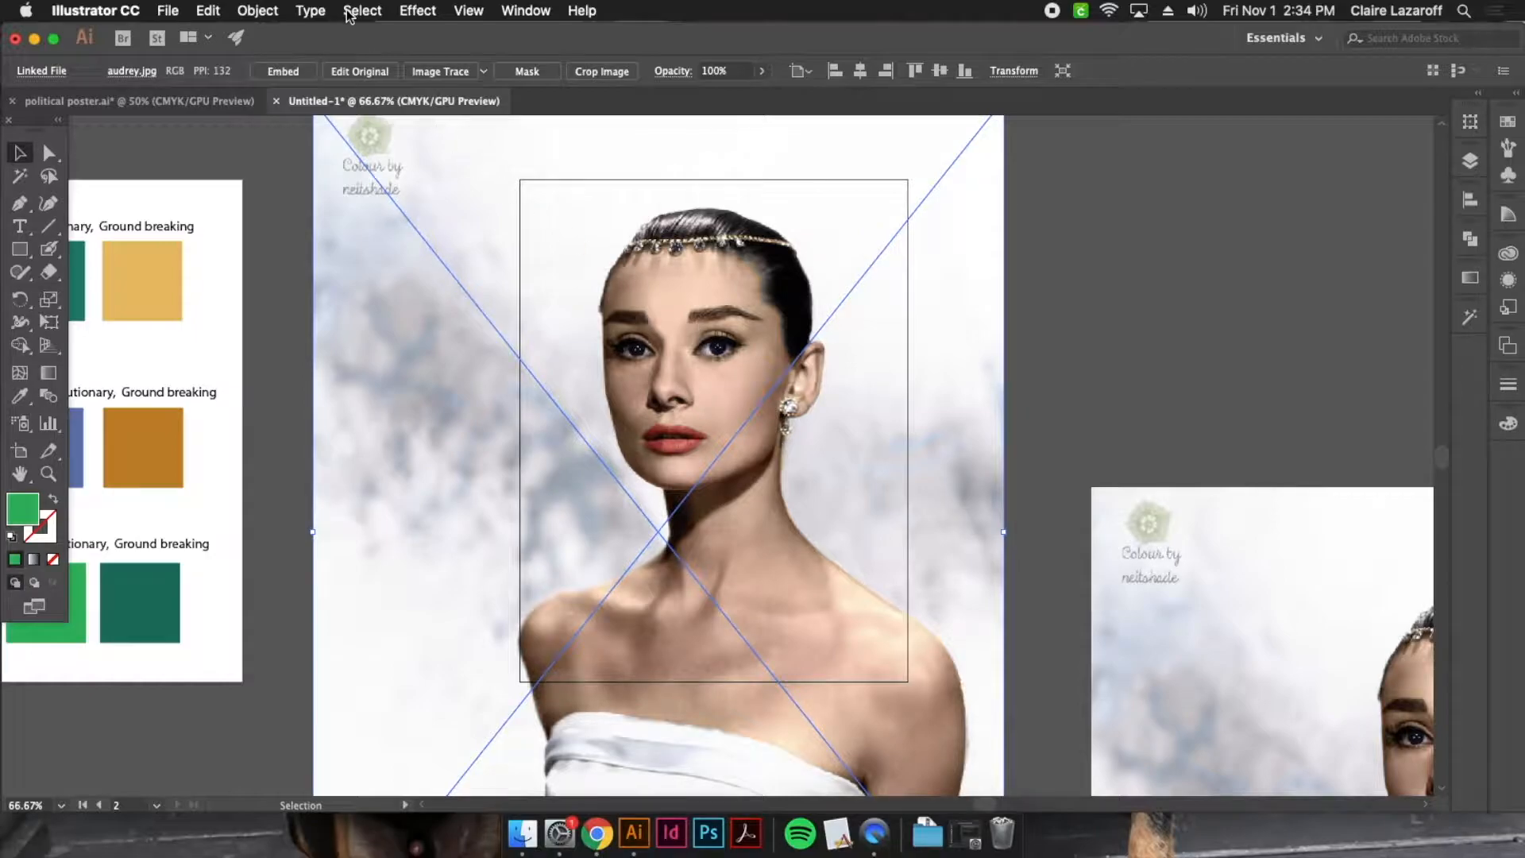
# Open the Stamp effect for the colour photo and set its preview to 50% zoom
pyautogui.click(412, 10)
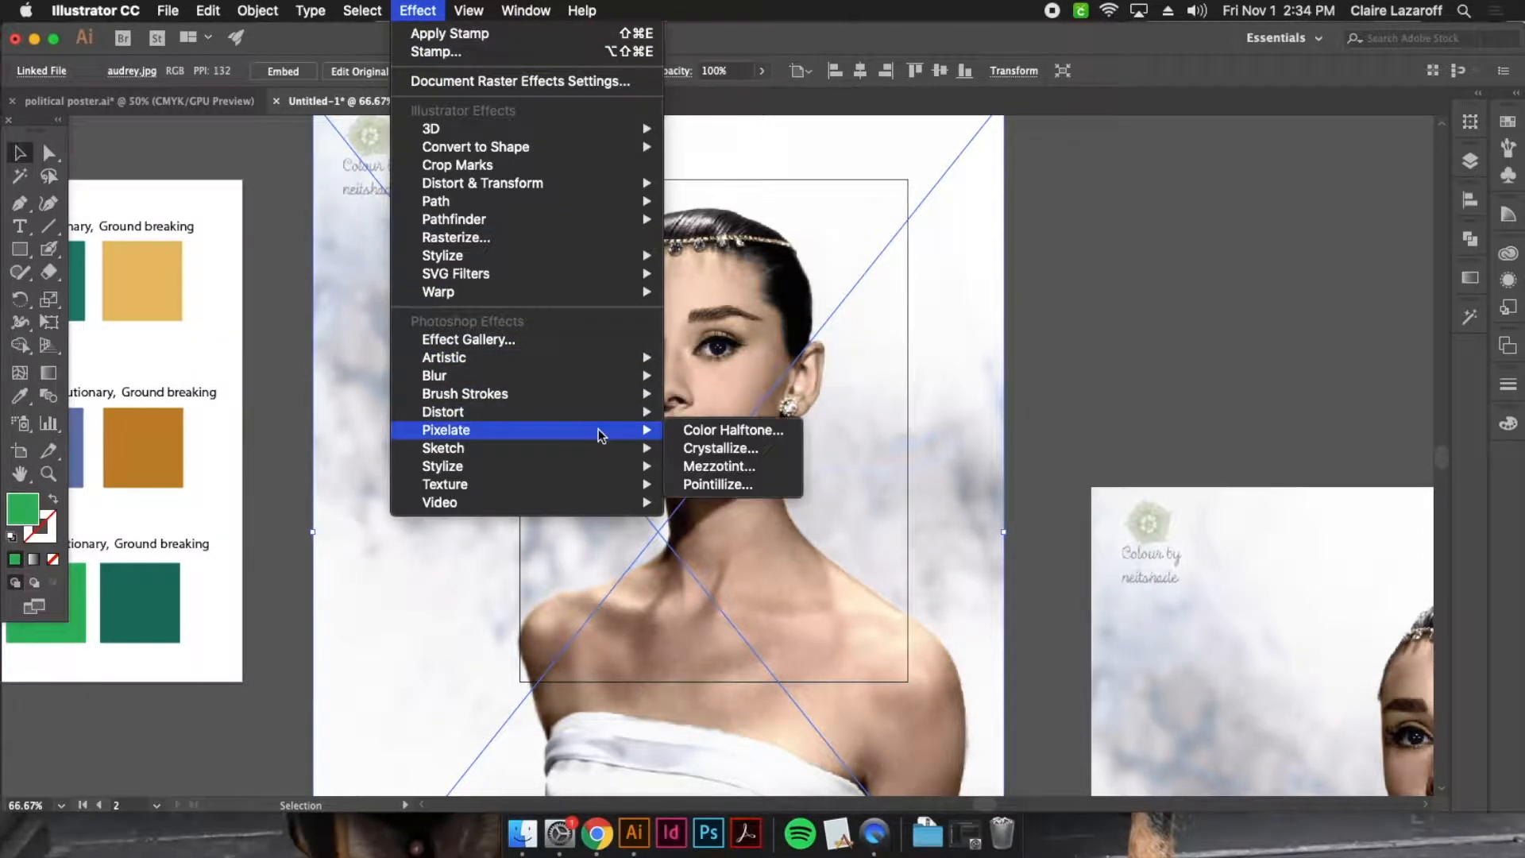
pyautogui.moveTo(608, 454)
pyautogui.click(703, 646)
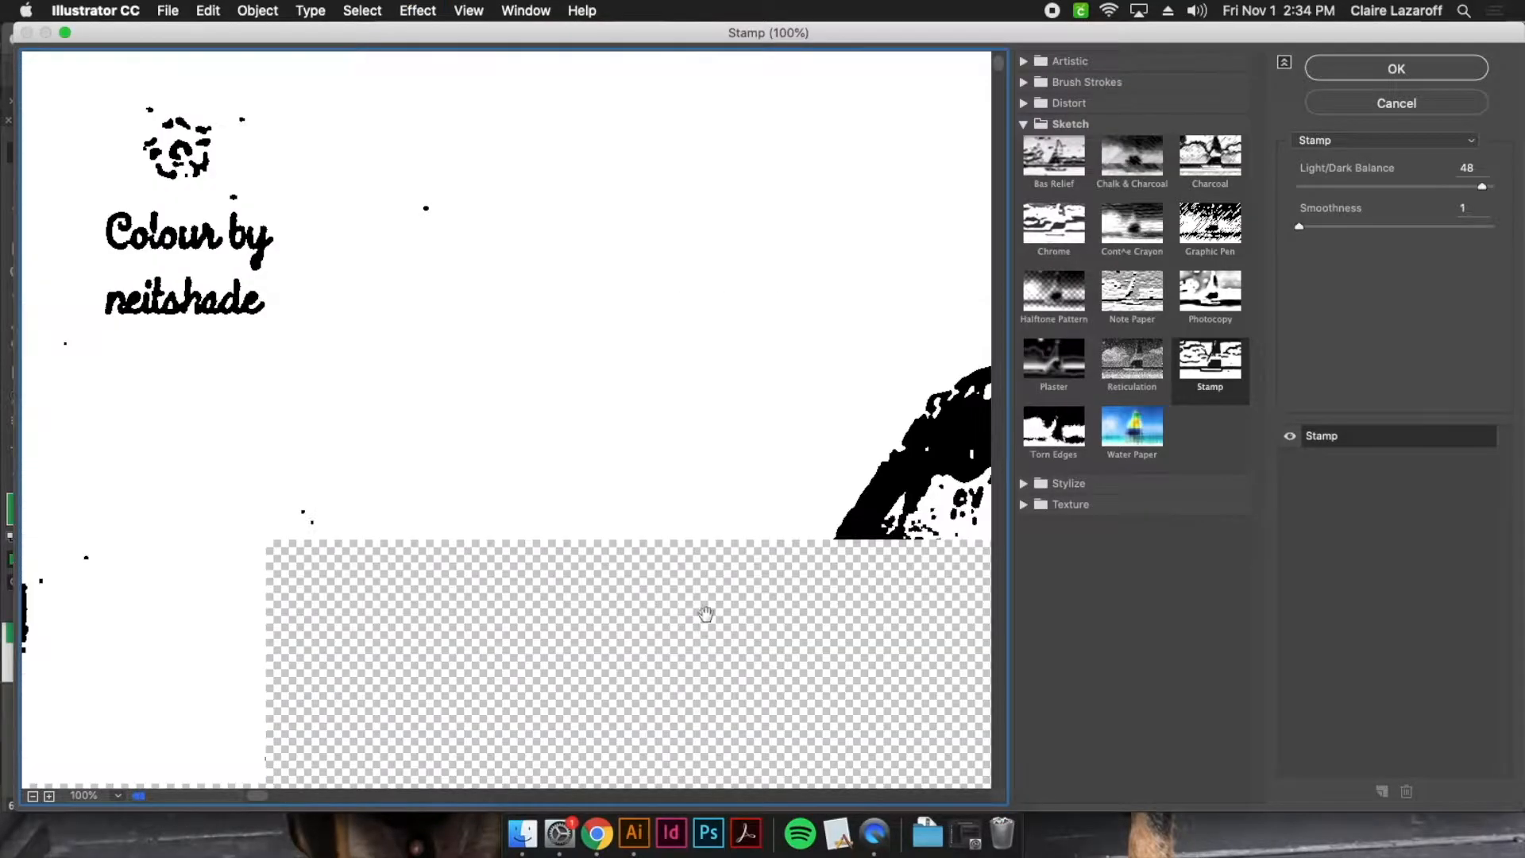
pyautogui.click(33, 795)
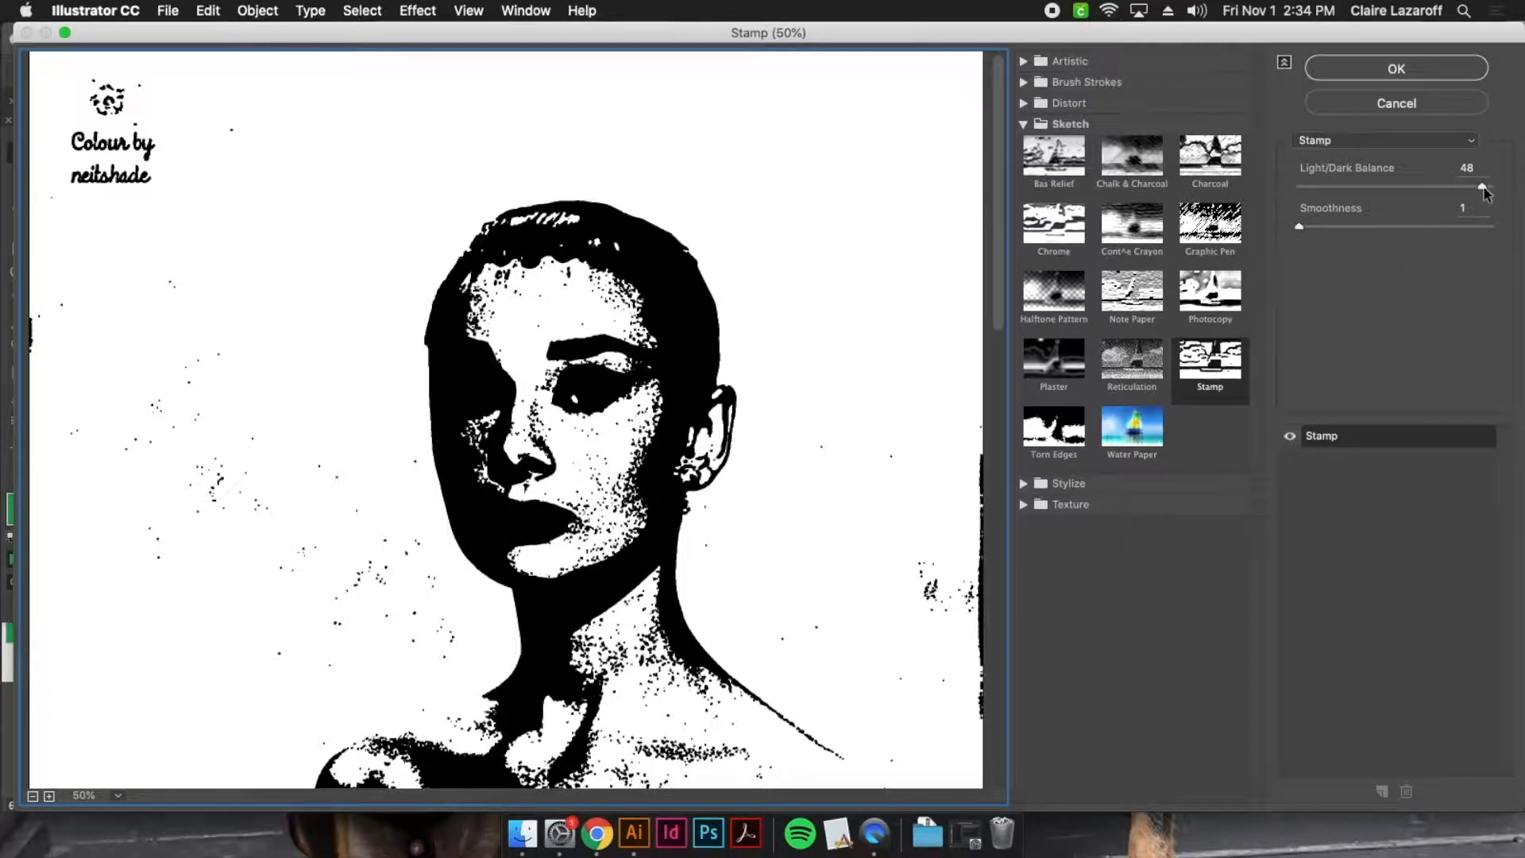
# Try darker and lighter stamp settings, set the Light/Dark Balance to 36, apply the effect, and deselect the photo
pyautogui.click(1484, 188)
pyautogui.moveTo(1483, 188); pyautogui.dragTo(1330, 187)
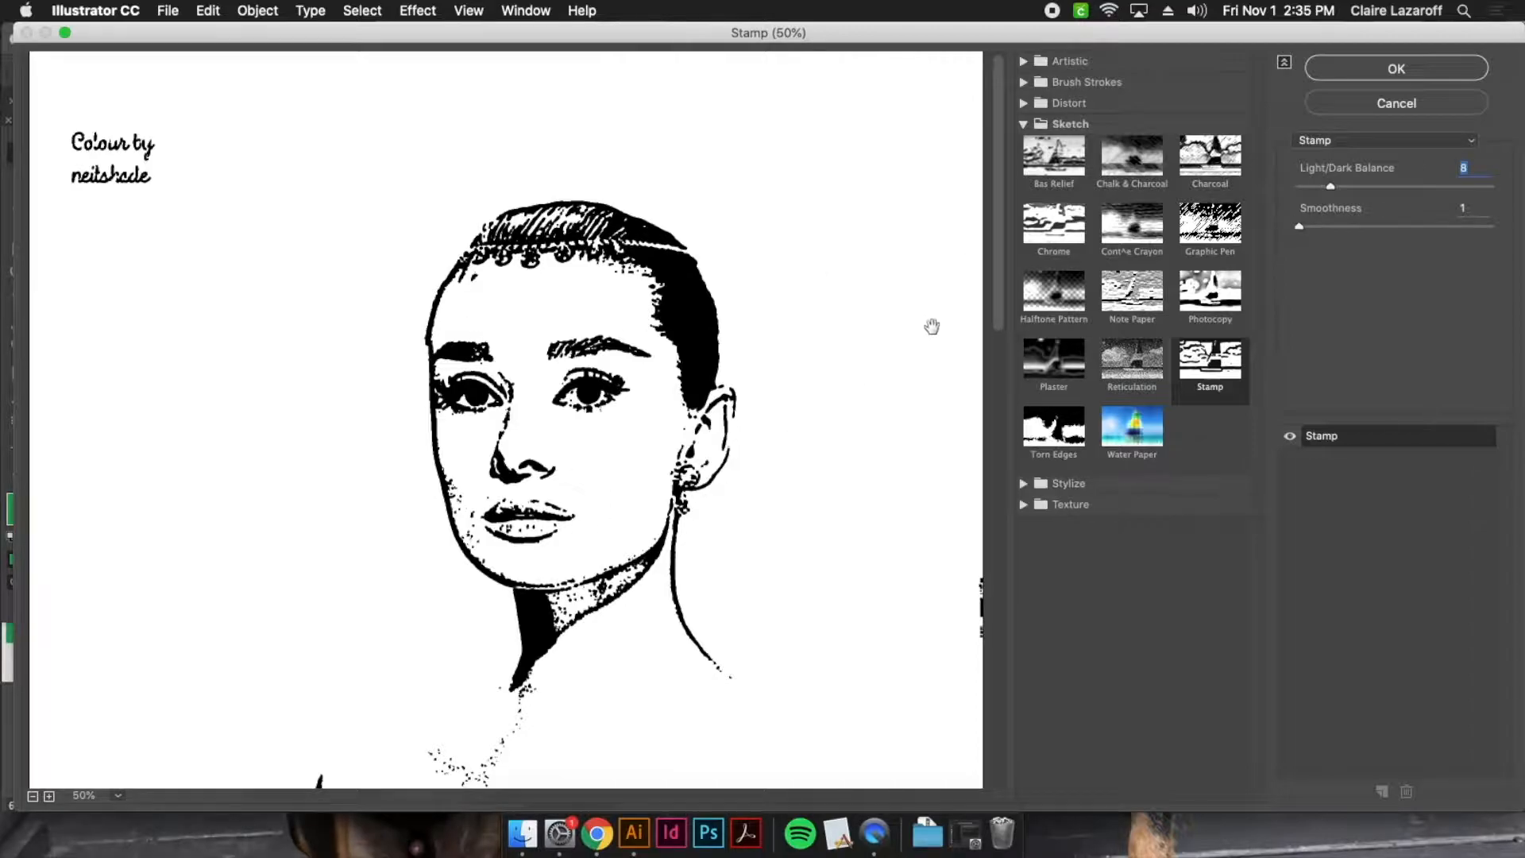
pyautogui.moveTo(1370, 187); pyautogui.dragTo(1475, 189)
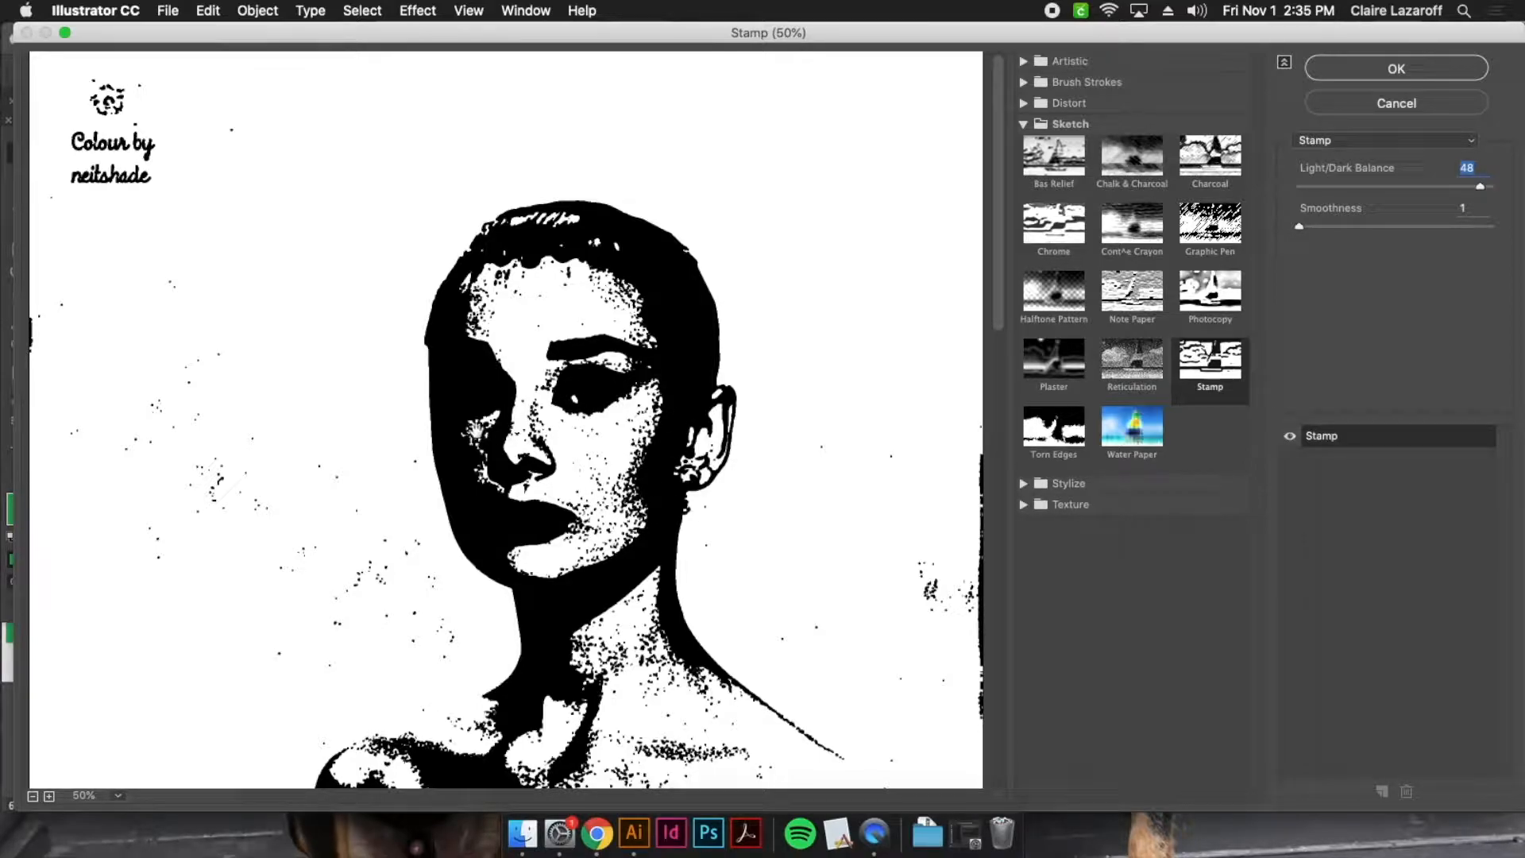
pyautogui.moveTo(1482, 190); pyautogui.dragTo(1435, 189)
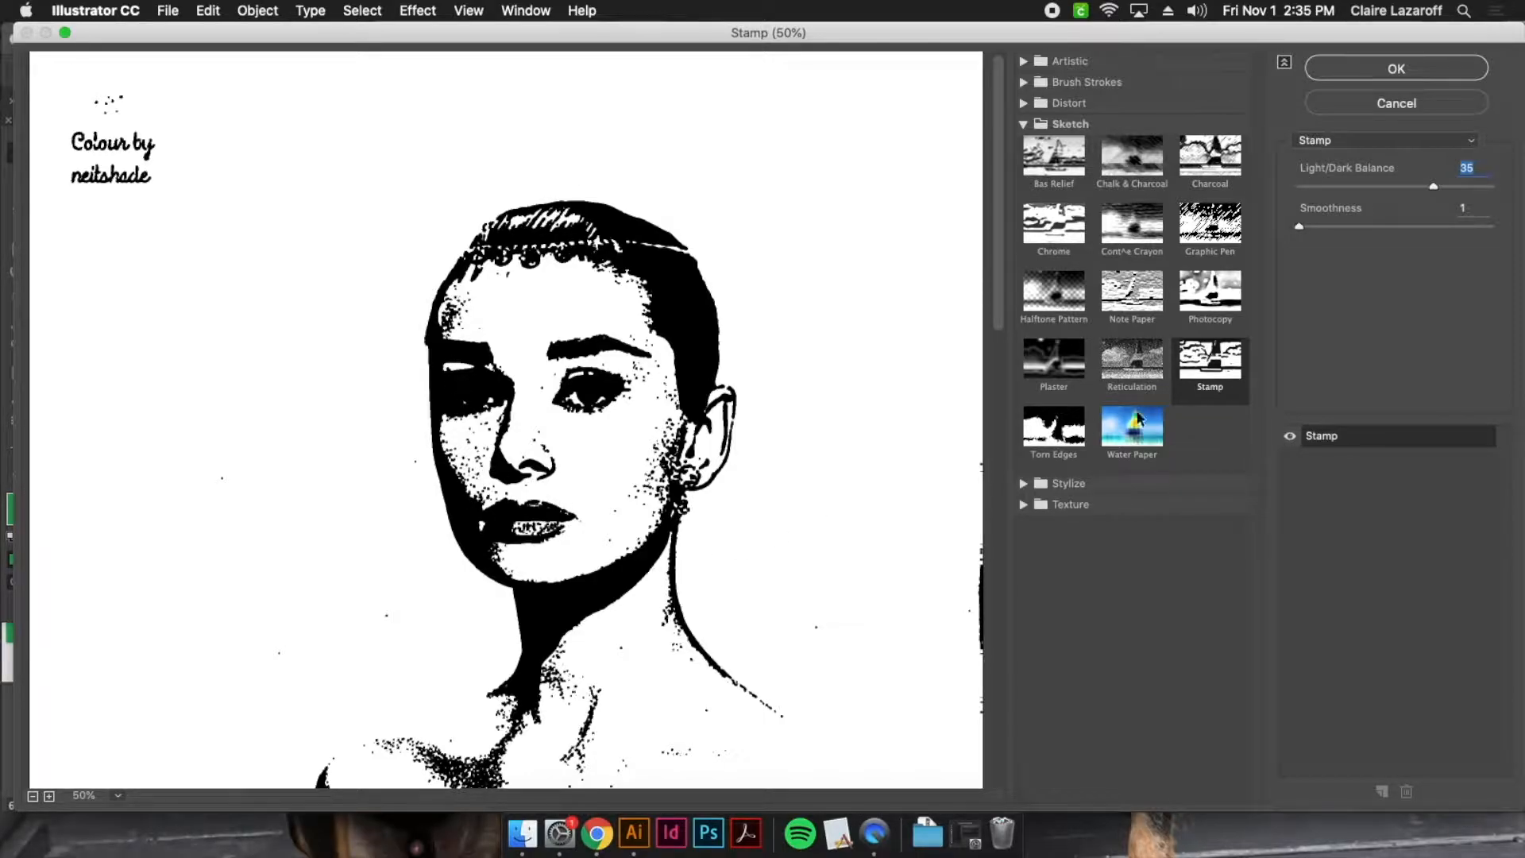
pyautogui.moveTo(1435, 189); pyautogui.dragTo(1437, 191)
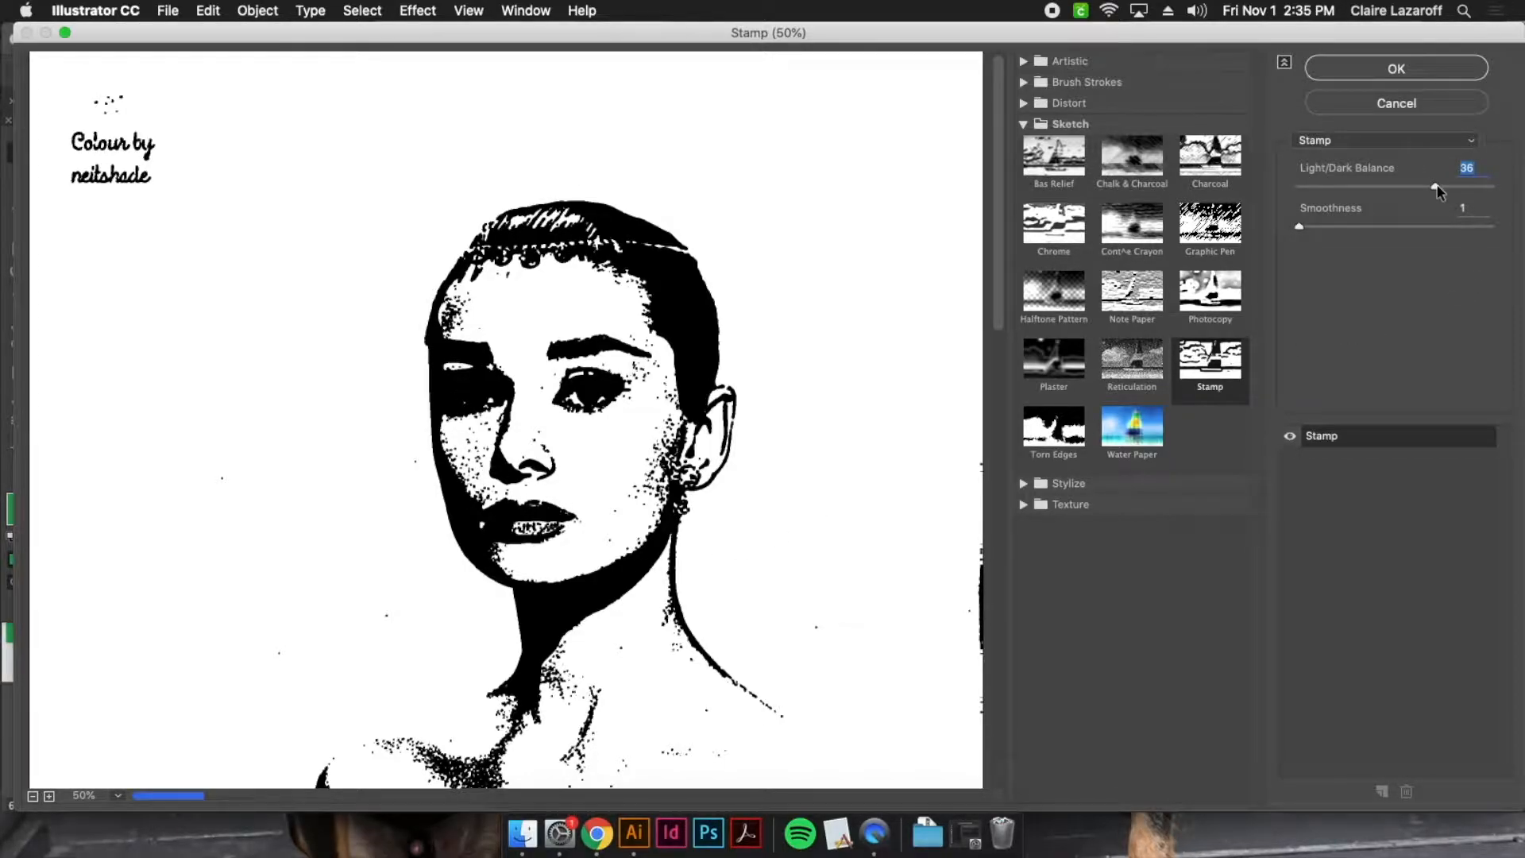
pyautogui.click(1351, 75)
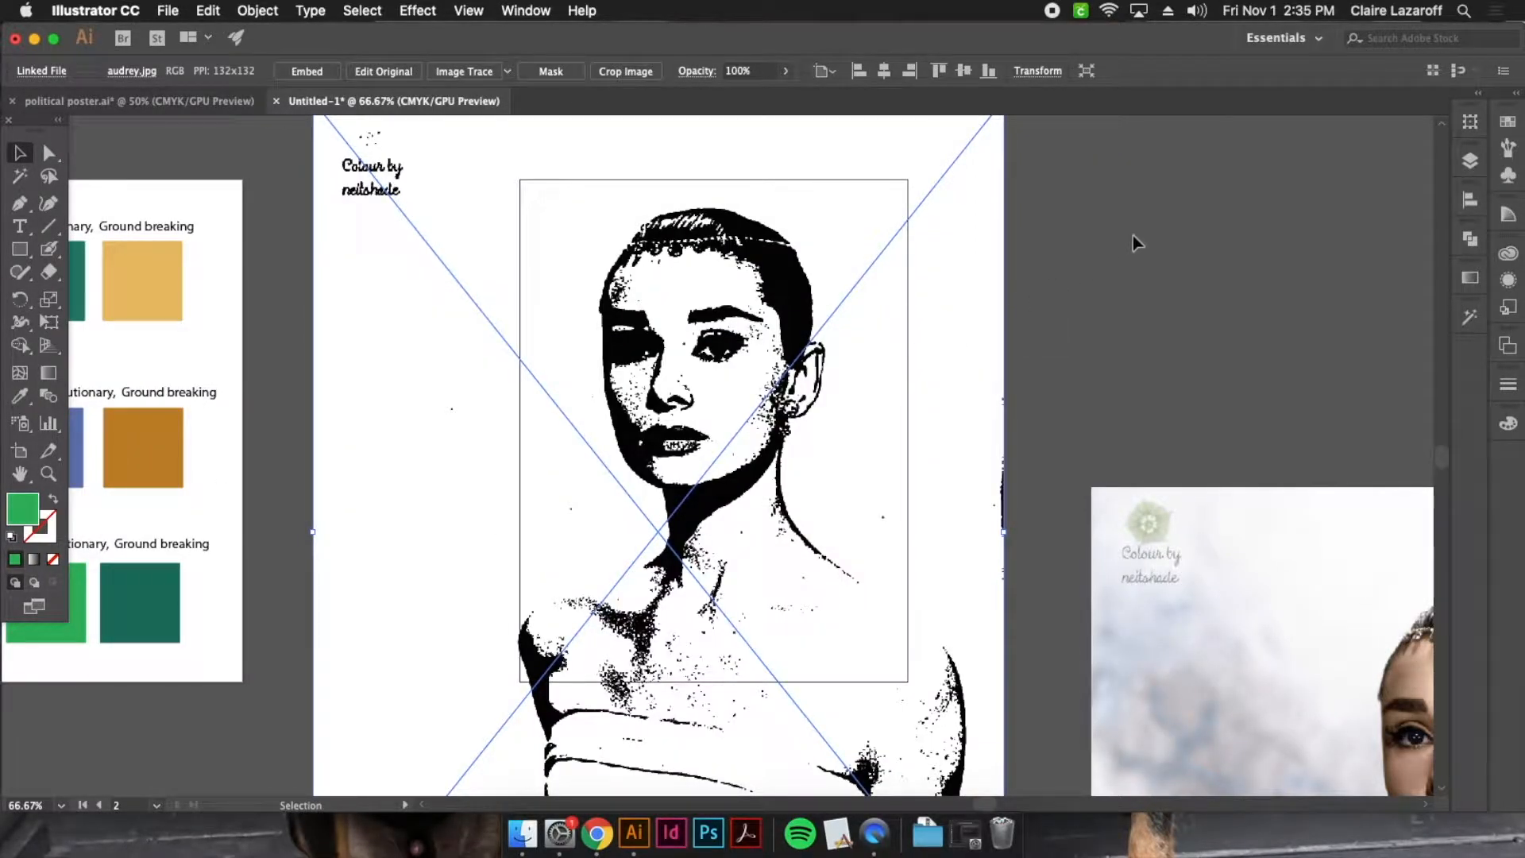
pyautogui.click(1131, 237)
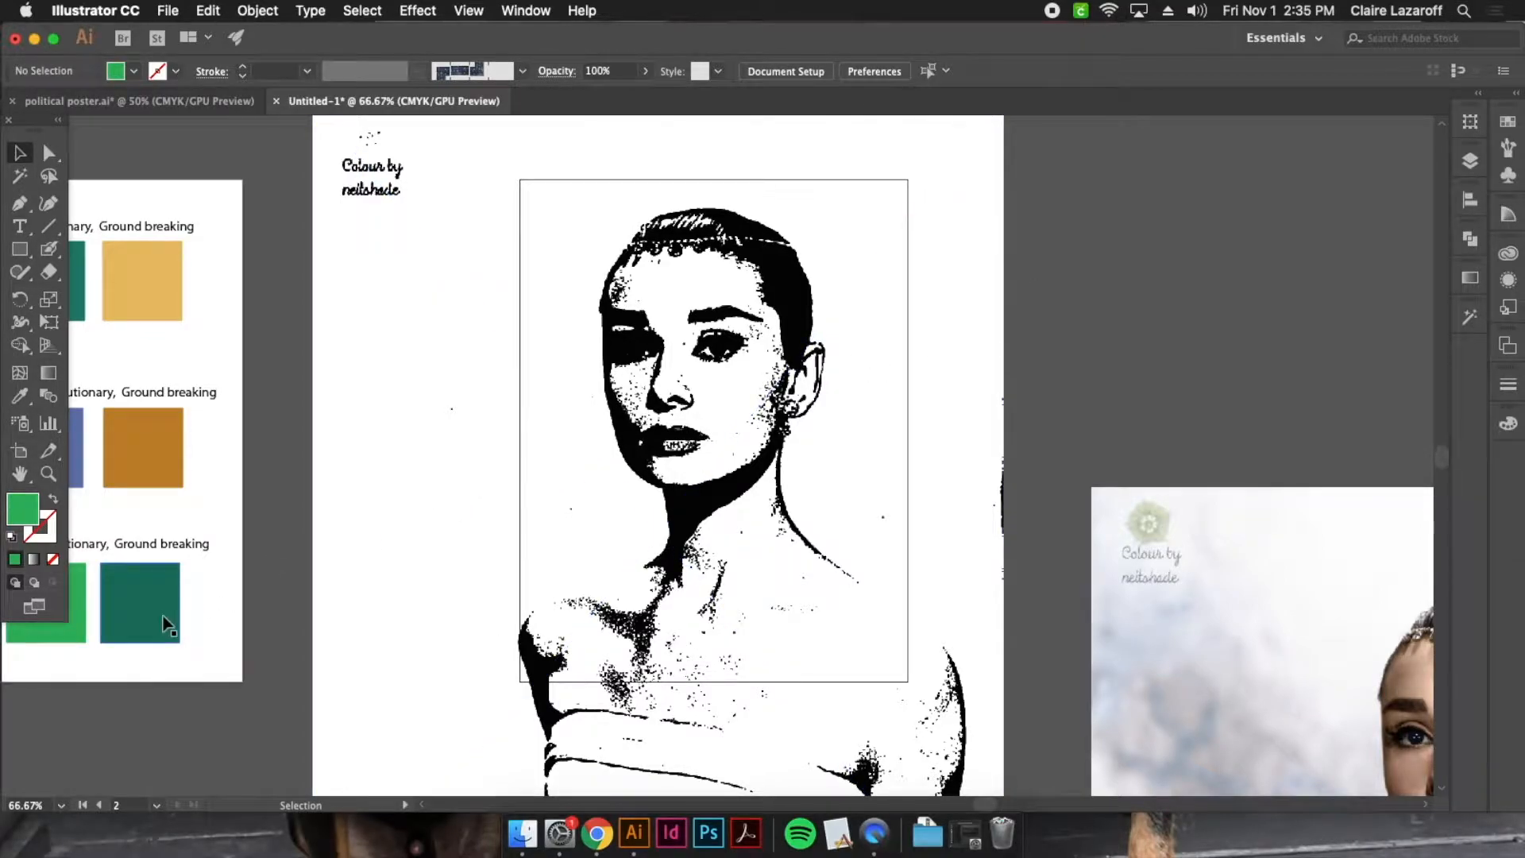
# Sample the teal green swatch from the Audrey Hepburn palette with the Eyedropper as the fill colour
pyautogui.moveTo(263, 662); pyautogui.dragTo(514, 669)
pyautogui.click(310, 616)
pyautogui.click(474, 655)
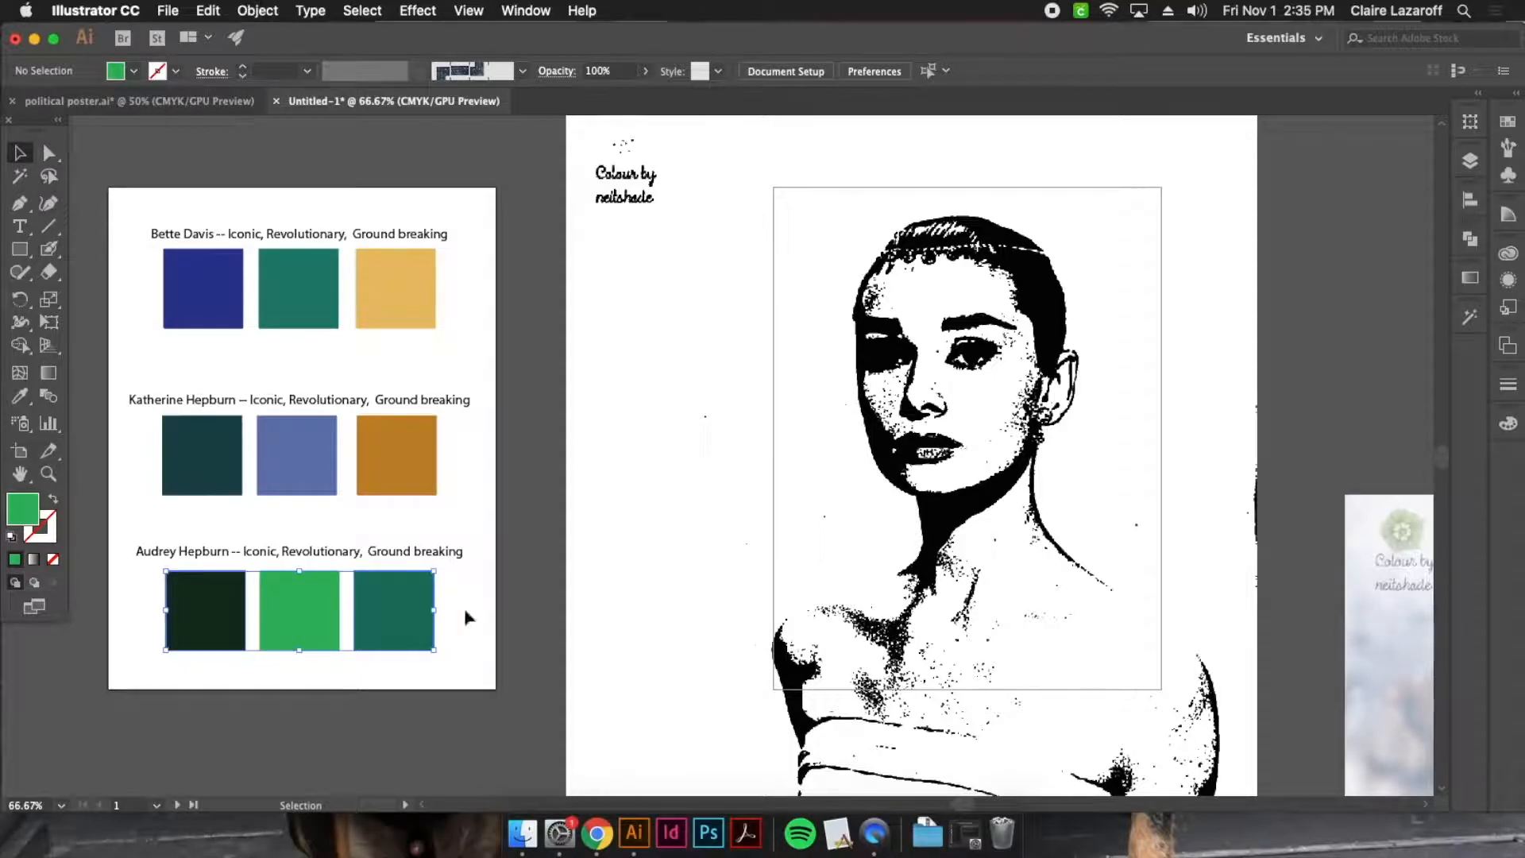
pyautogui.click(480, 588)
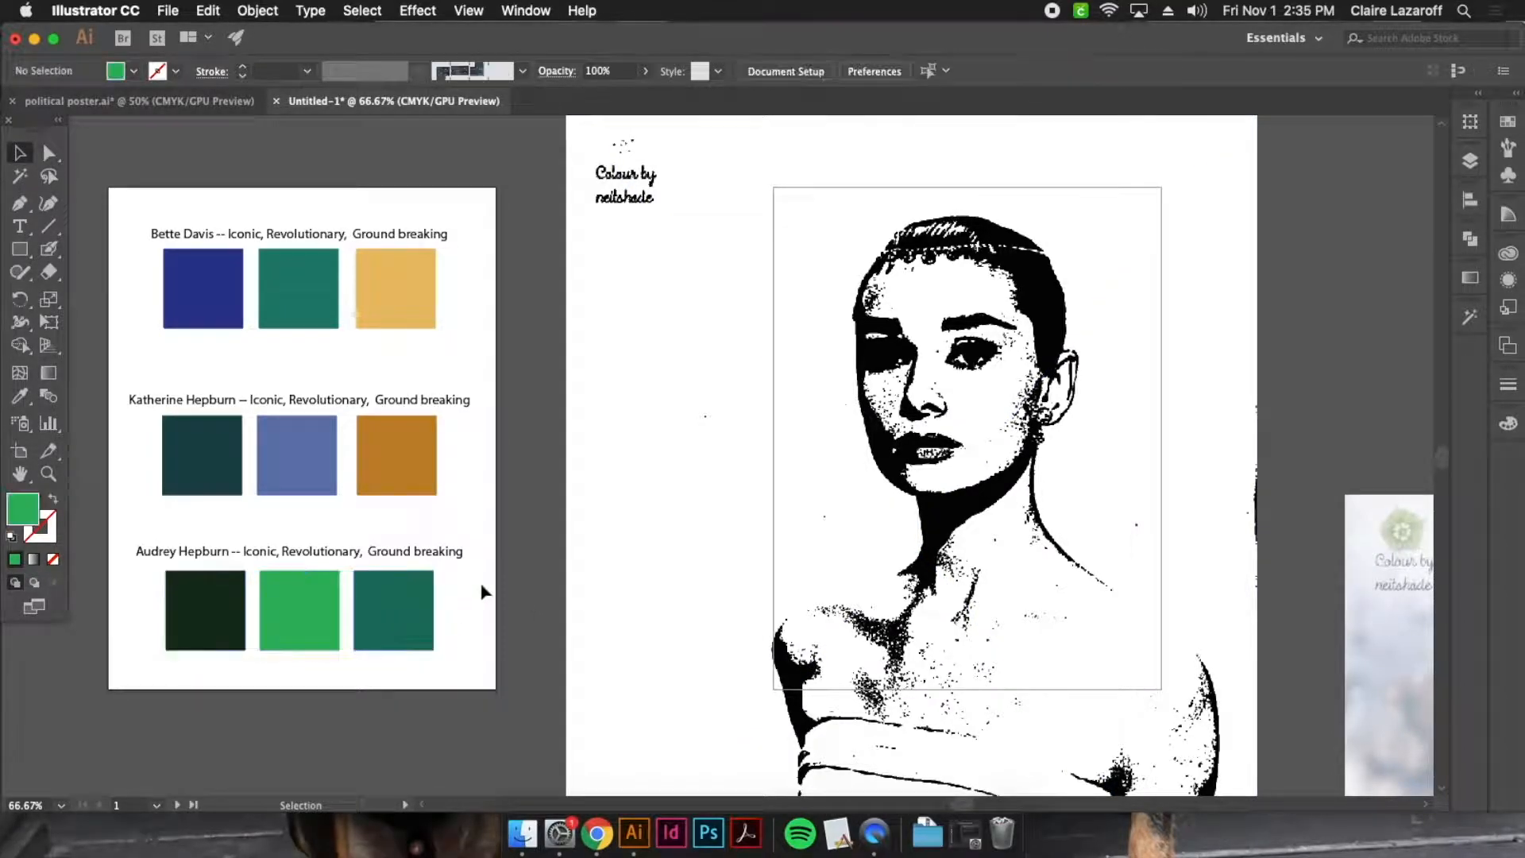
pyautogui.click(22, 405)
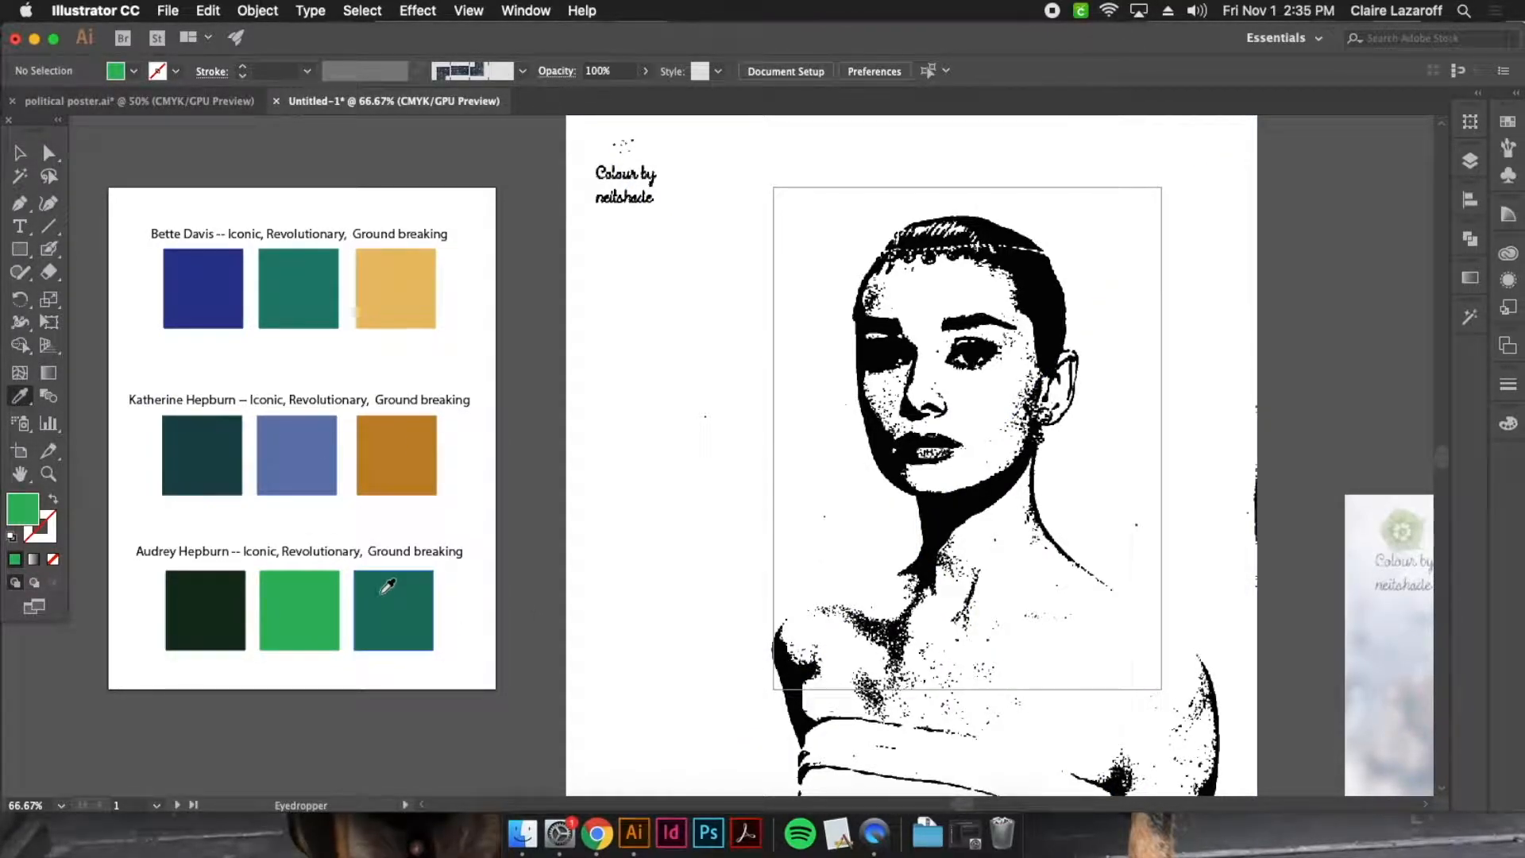
pyautogui.click(379, 592)
# Paint teal shadow shapes with the Blob Brush over the jawline, lips, nose, shaded eye and cheek edge of the stamped portrait
pyautogui.moveTo(777, 518); pyautogui.dragTo(466, 502)
pyautogui.press('super+plus')
pyautogui.press('super+plus')
pyautogui.press('super+plus')
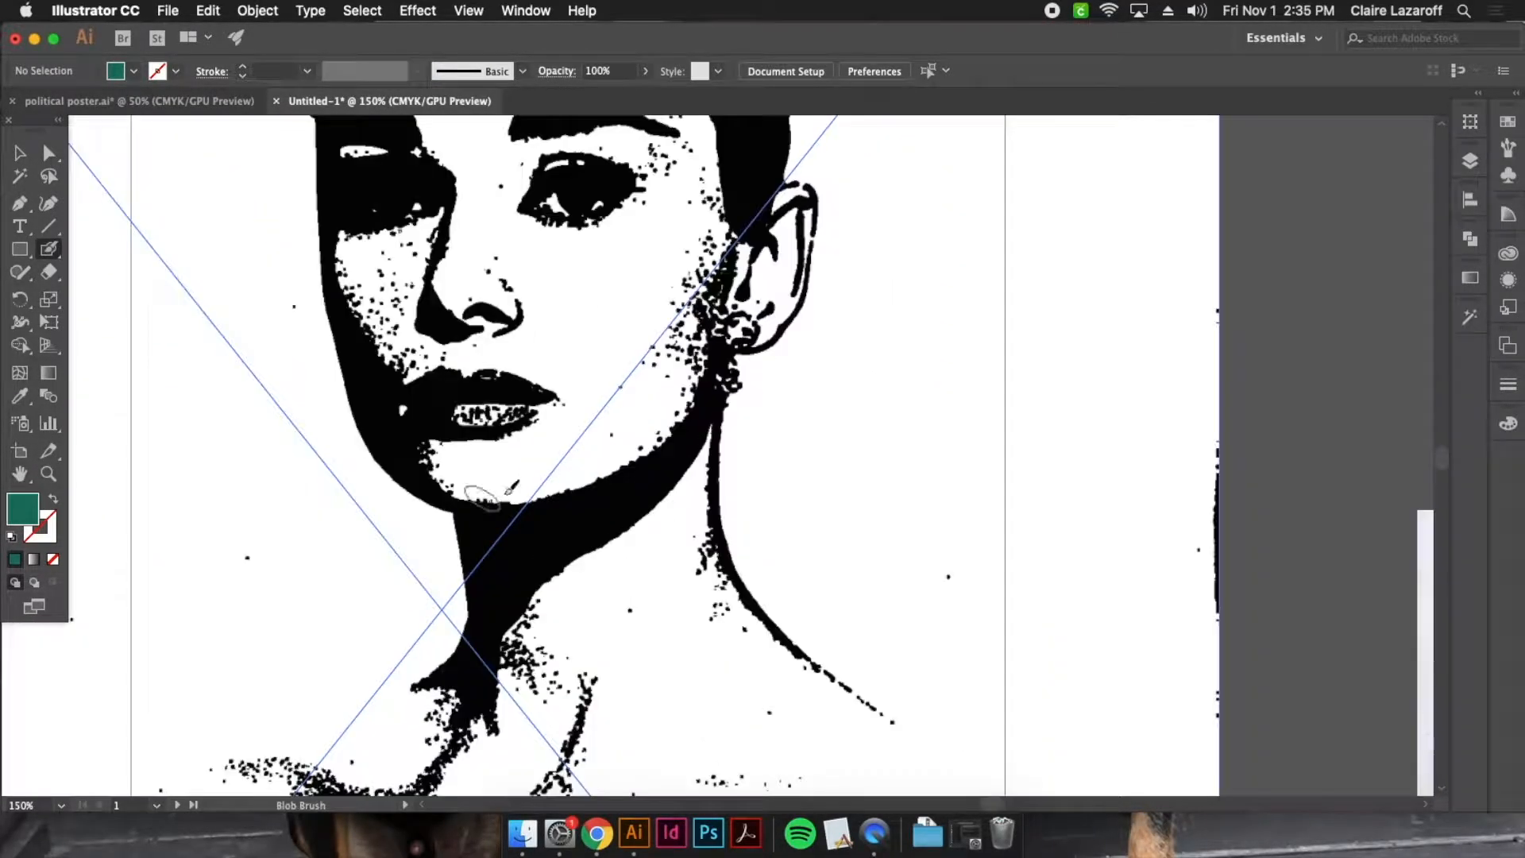
pyautogui.moveTo(772, 489)
pyautogui.mouseDown()
pyautogui.moveTo(1101, 730)
pyautogui.moveTo(1044, 543)
pyautogui.mouseUp()
pyautogui.moveTo(881, 530)
pyautogui.mouseDown()
pyautogui.moveTo(752, 591)
pyautogui.moveTo(672, 615)
pyautogui.moveTo(634, 606)
pyautogui.moveTo(638, 591)
pyautogui.moveTo(841, 548)
pyautogui.moveTo(931, 503)
pyautogui.moveTo(993, 347)
pyautogui.mouseUp()
pyautogui.moveTo(627, 568)
pyautogui.mouseDown()
pyautogui.moveTo(524, 452)
pyautogui.moveTo(576, 396)
pyautogui.moveTo(750, 396)
pyautogui.moveTo(743, 412)
pyautogui.moveTo(580, 420)
pyautogui.moveTo(548, 461)
pyautogui.moveTo(595, 467)
pyautogui.moveTo(705, 403)
pyautogui.moveTo(750, 410)
pyautogui.moveTo(659, 454)
pyautogui.moveTo(571, 470)
pyautogui.moveTo(587, 489)
pyautogui.moveTo(705, 444)
pyautogui.moveTo(727, 605)
pyautogui.moveTo(709, 492)
pyautogui.moveTo(691, 475)
pyautogui.moveTo(704, 475)
pyautogui.moveTo(628, 510)
pyautogui.moveTo(655, 384)
pyautogui.moveTo(638, 292)
pyautogui.moveTo(612, 335)
pyautogui.moveTo(525, 373)
pyautogui.moveTo(482, 380)
pyautogui.moveTo(606, 314)
pyautogui.moveTo(616, 277)
pyautogui.moveTo(458, 355)
pyautogui.moveTo(466, 327)
pyautogui.moveTo(614, 230)
pyautogui.moveTo(535, 237)
pyautogui.moveTo(482, 283)
pyautogui.moveTo(451, 358)
pyautogui.moveTo(465, 441)
pyautogui.moveTo(557, 648)
pyautogui.moveTo(539, 552)
pyautogui.moveTo(465, 436)
pyautogui.moveTo(446, 346)
pyautogui.moveTo(478, 381)
pyautogui.moveTo(562, 581)
pyautogui.mouseUp()
pyautogui.scroll(5, 718, 578)
# Select the teal shadow shape and set its opacity to 50%
pyautogui.press('v')
pyautogui.click(479, 366)
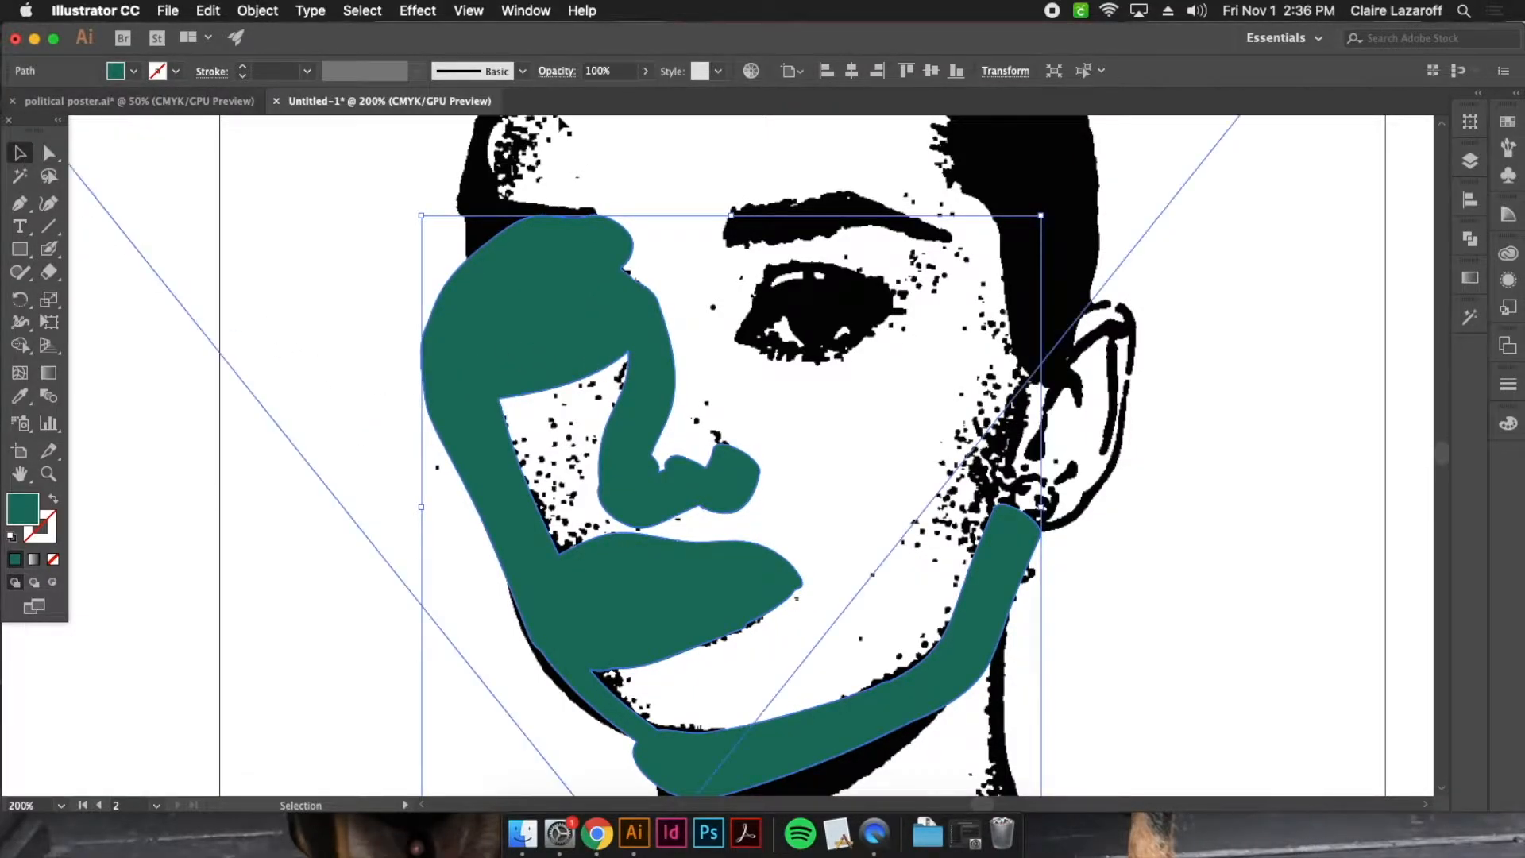
pyautogui.click(629, 71)
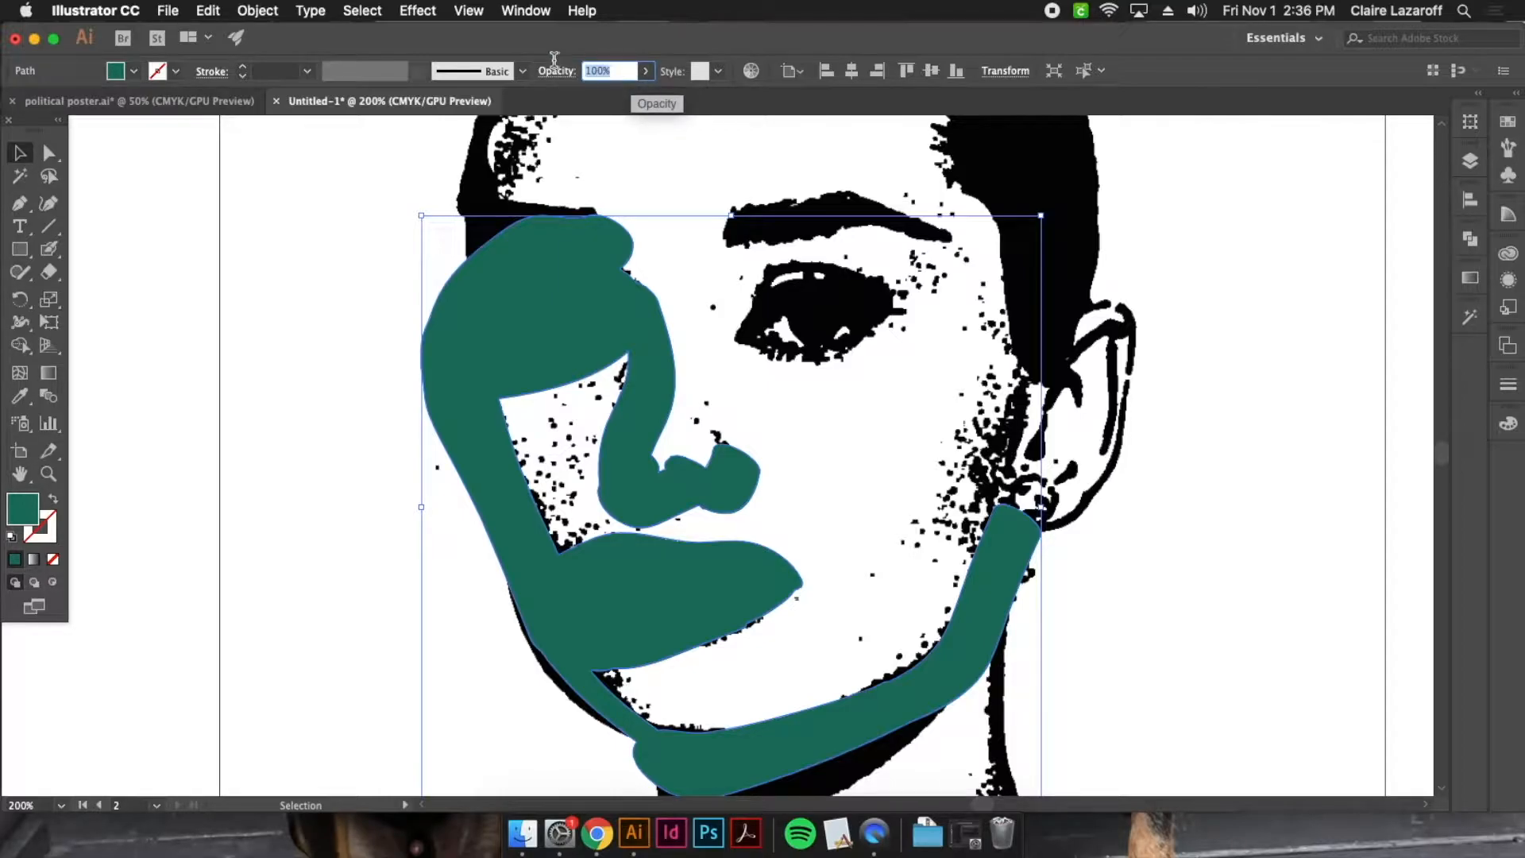
pyautogui.write('50')
pyautogui.press('Return')
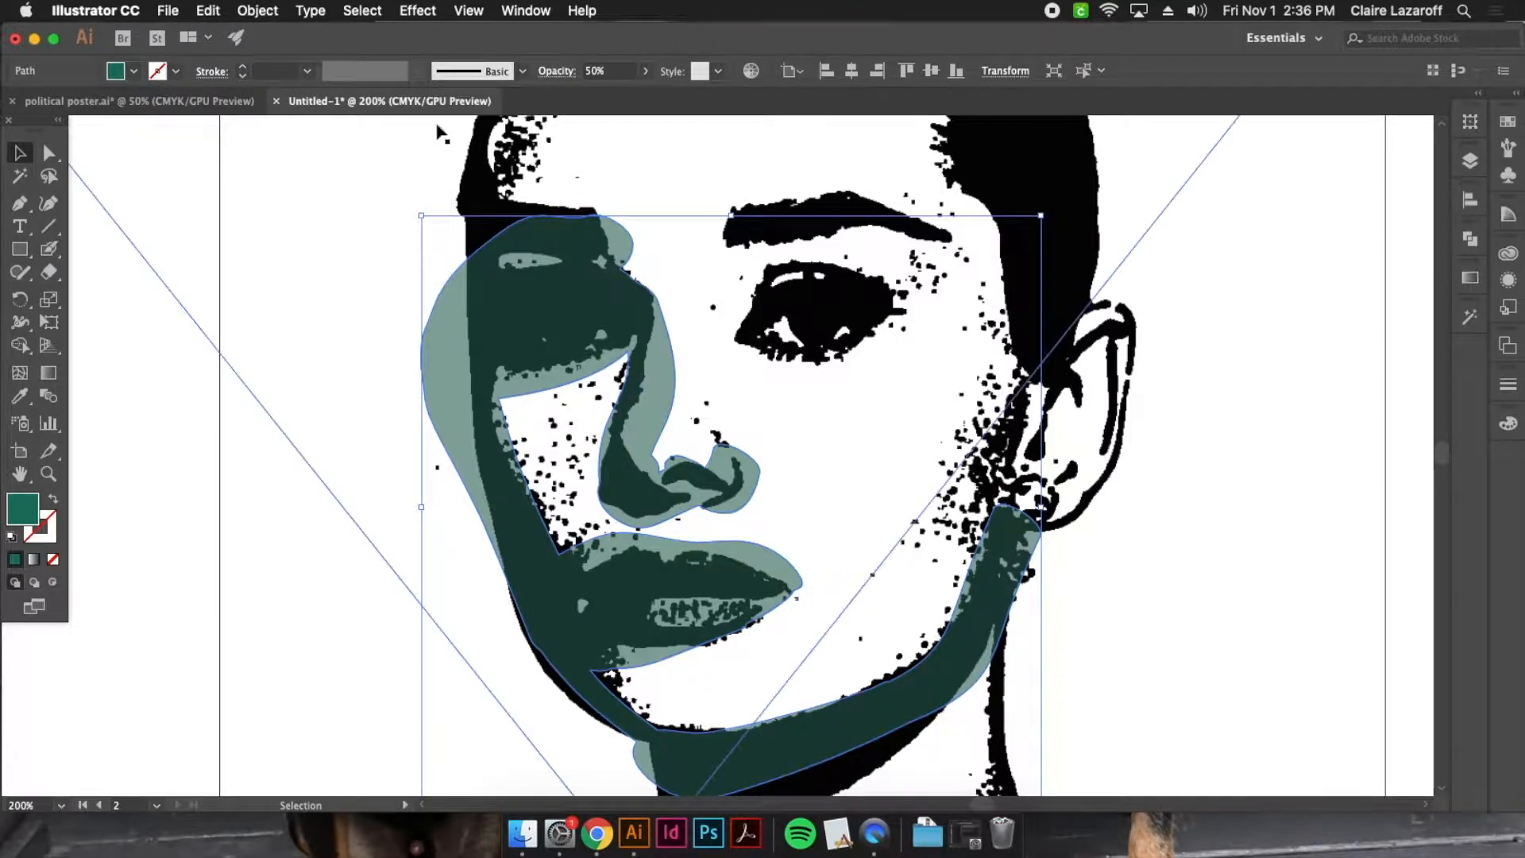
# Erase the teal overspill around the nose, brow and outer cheek edge to match the stamped shadows, and deselect the shape
pyautogui.click(59, 271)
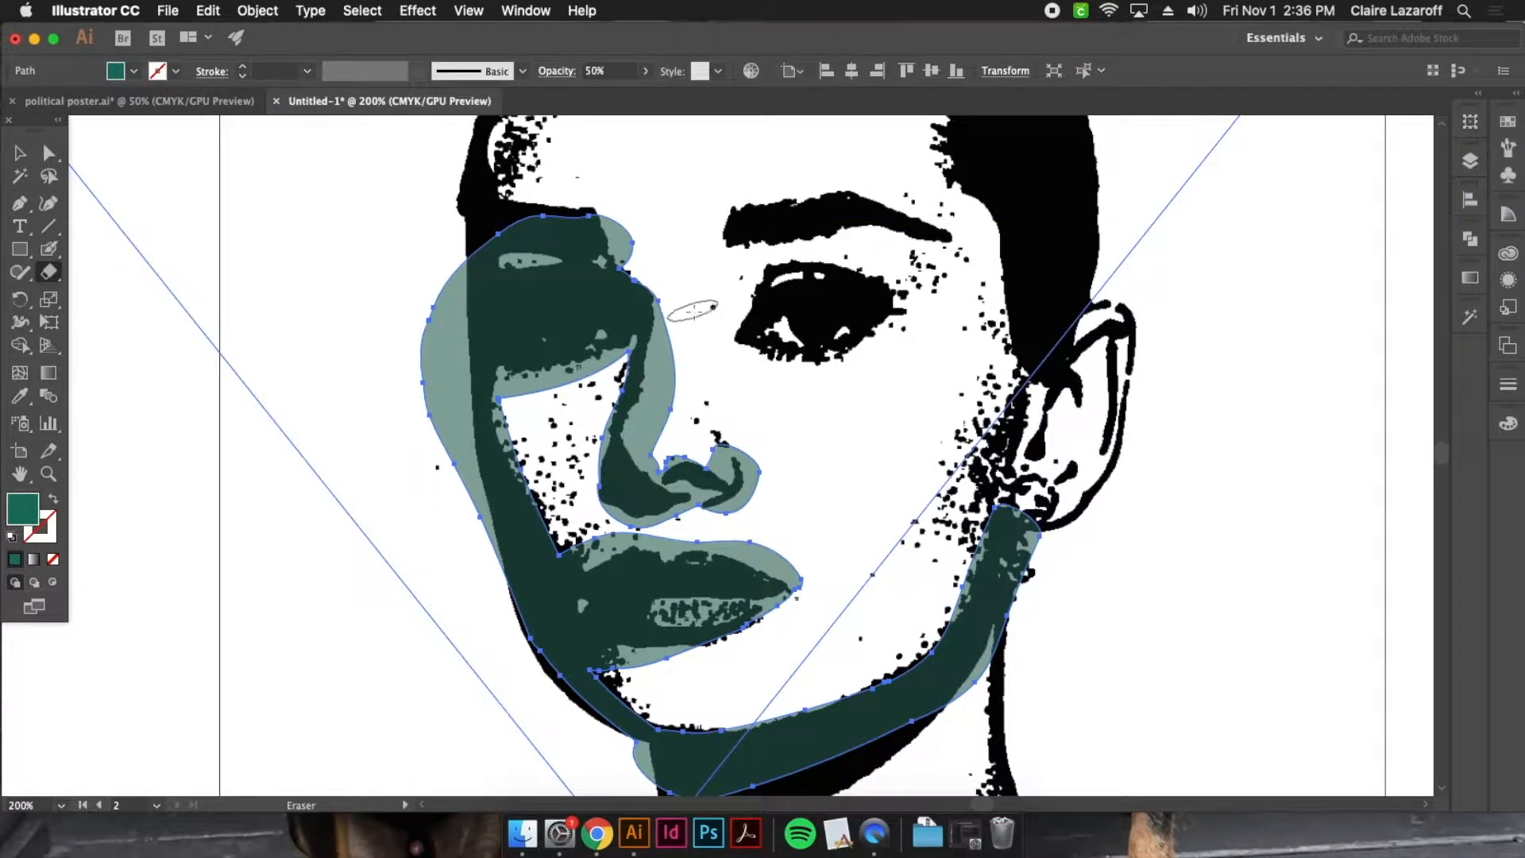
pyautogui.moveTo(675, 457); pyautogui.dragTo(658, 252)
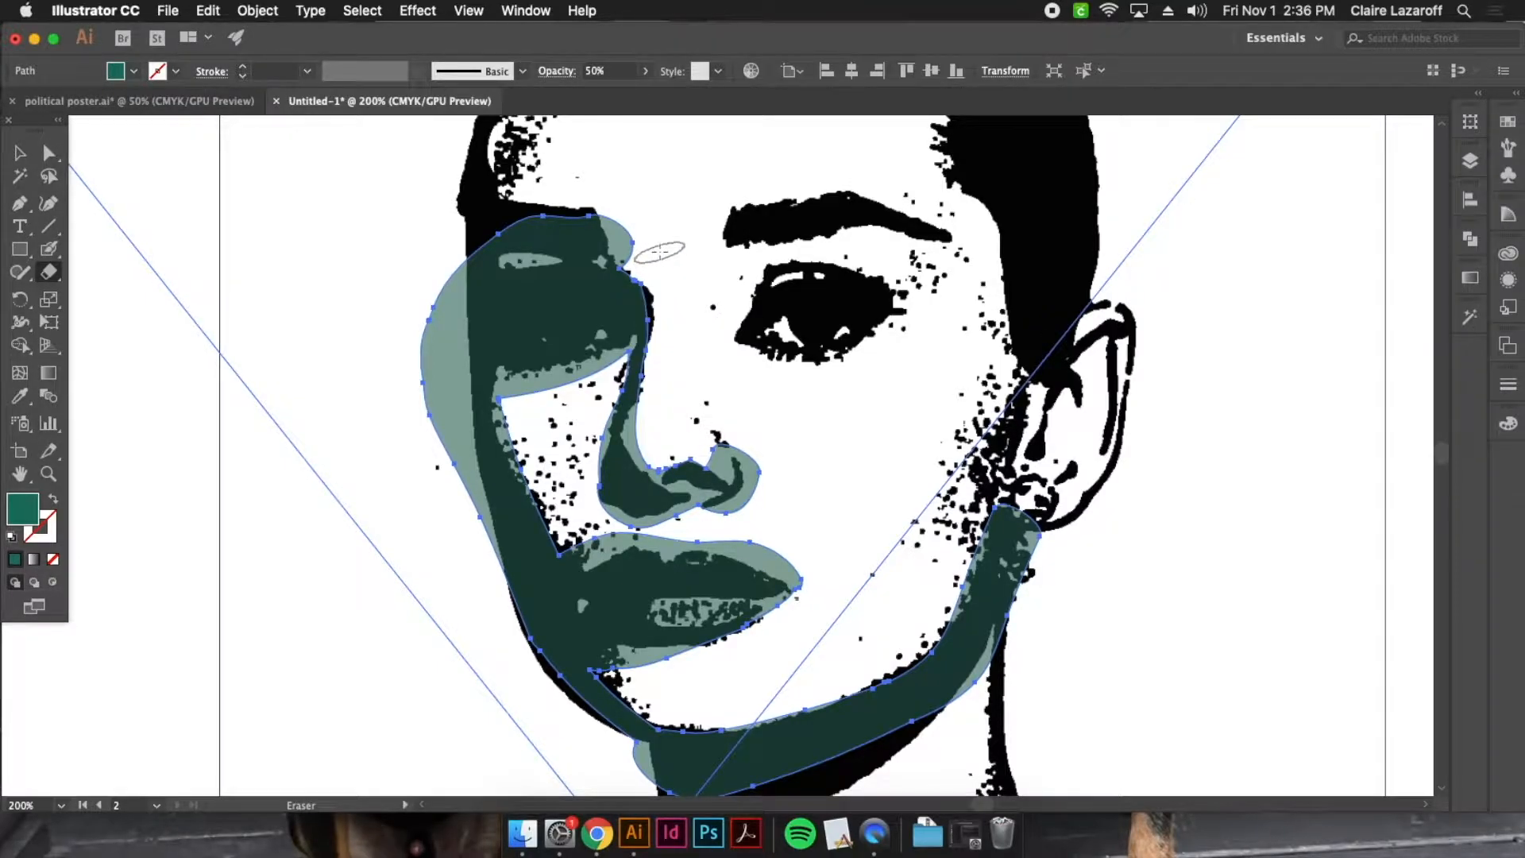
pyautogui.moveTo(663, 453); pyautogui.dragTo(660, 373)
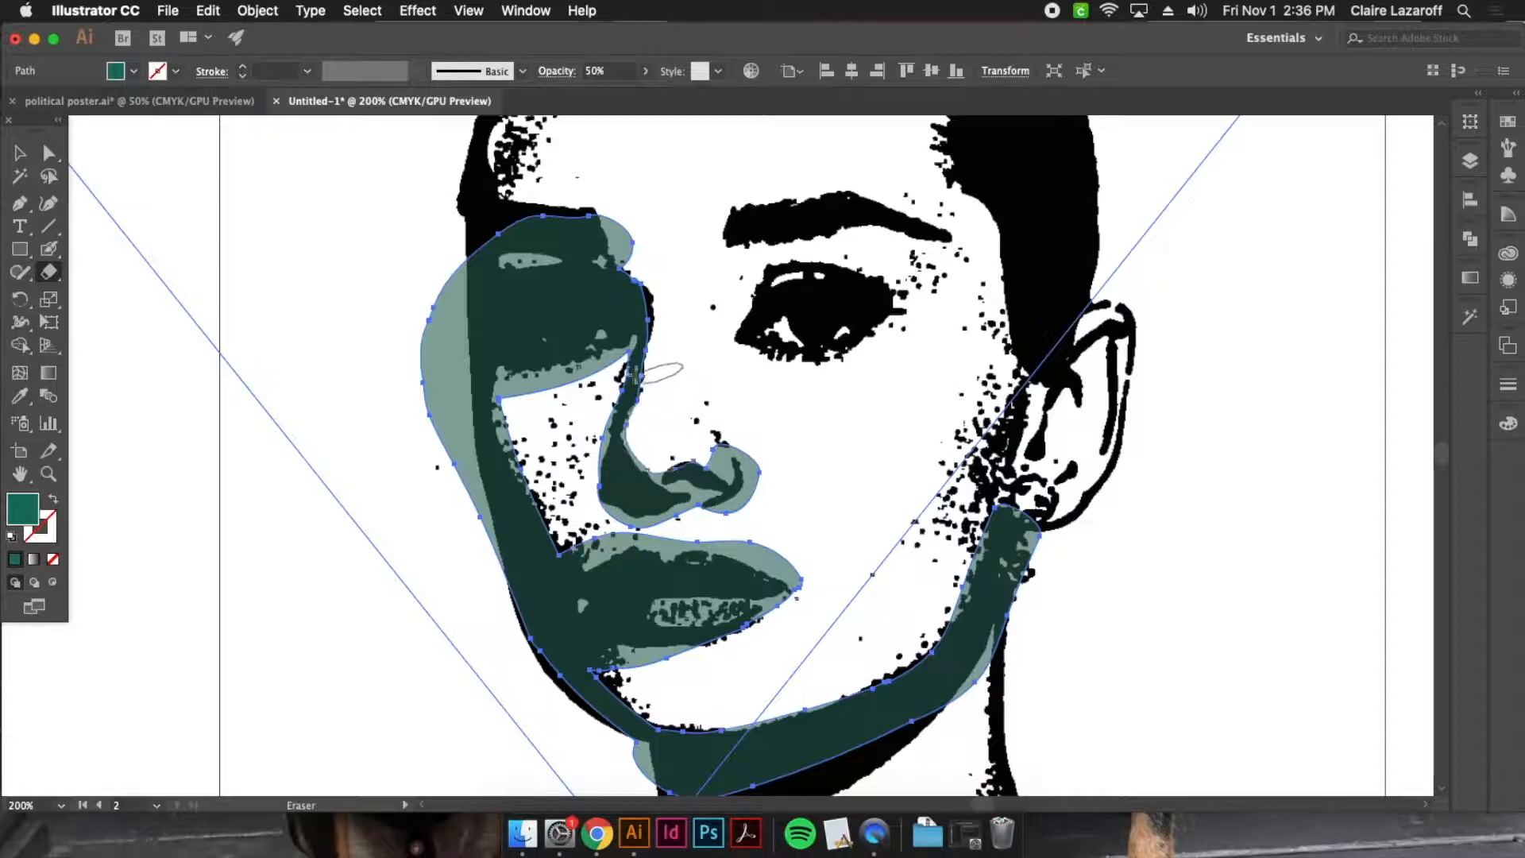
pyautogui.moveTo(426, 261); pyautogui.dragTo(449, 516)
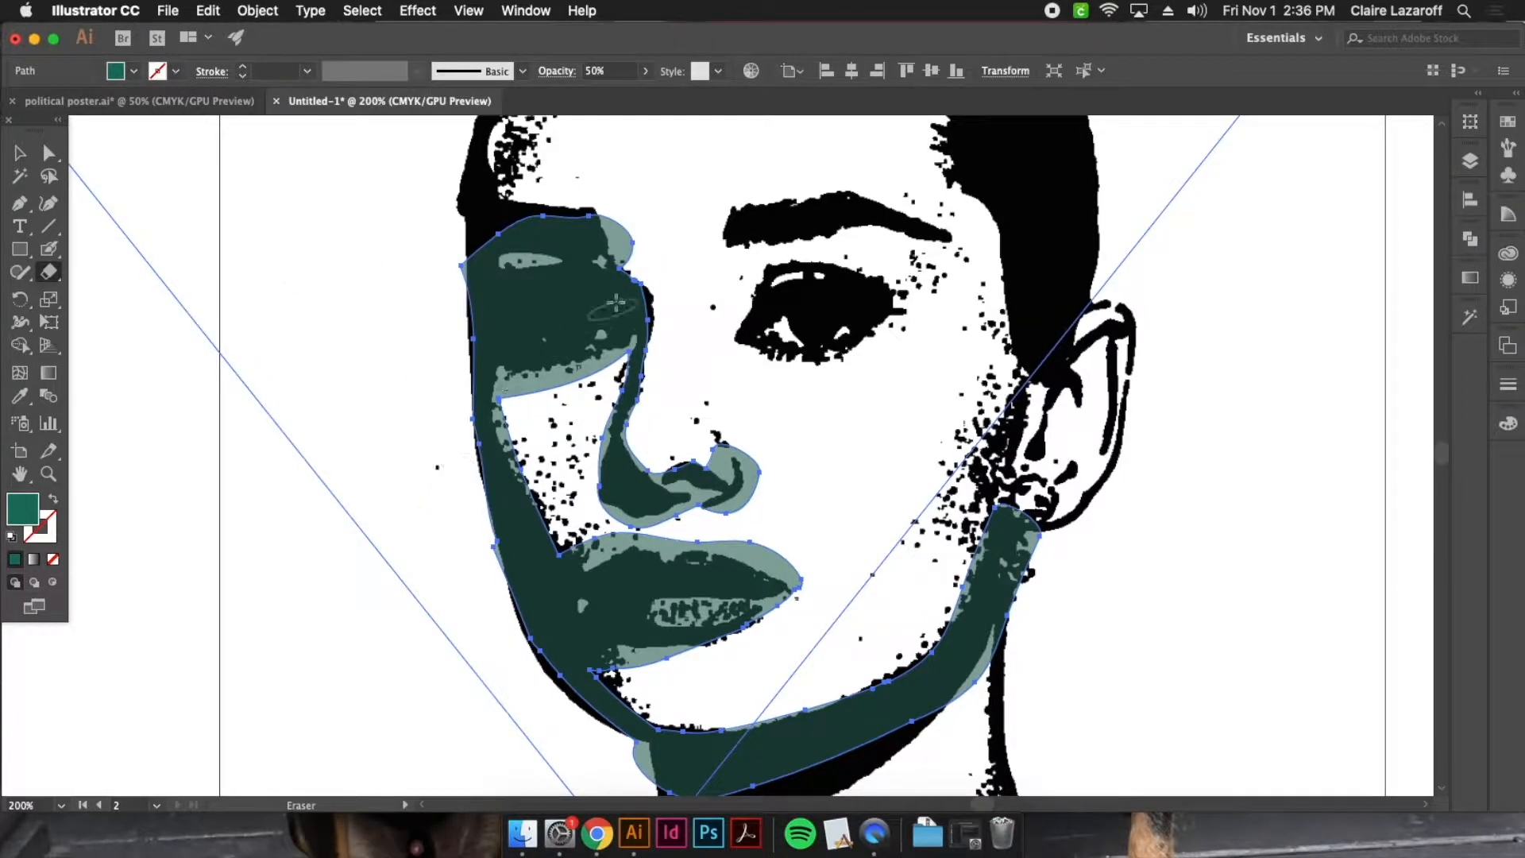
pyautogui.moveTo(625, 209); pyautogui.dragTo(637, 266)
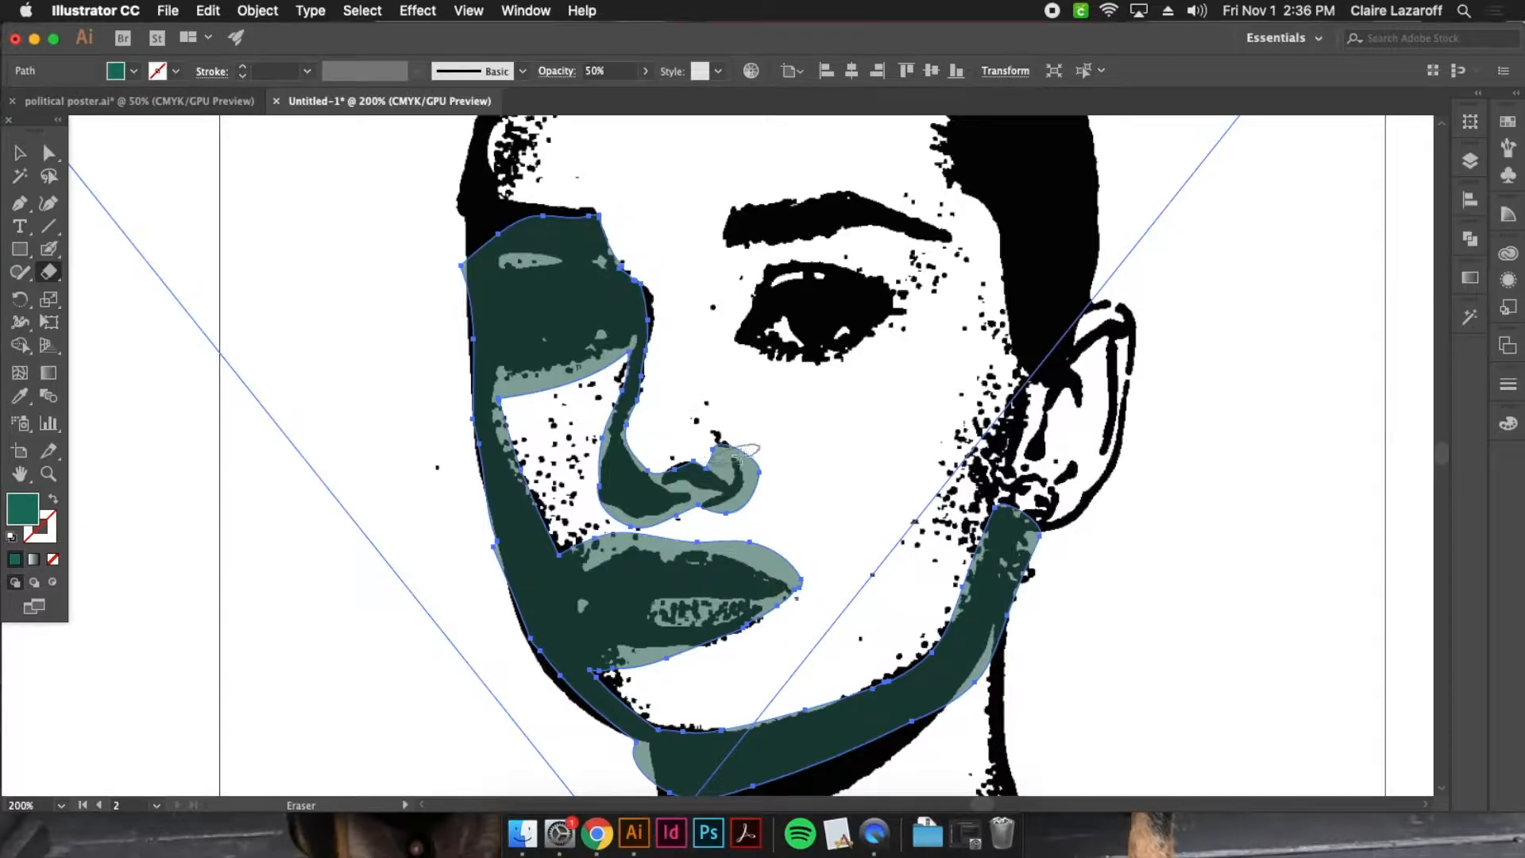
pyautogui.moveTo(767, 478)
pyautogui.mouseDown()
pyautogui.moveTo(717, 515)
pyautogui.moveTo(596, 516)
pyautogui.mouseUp()
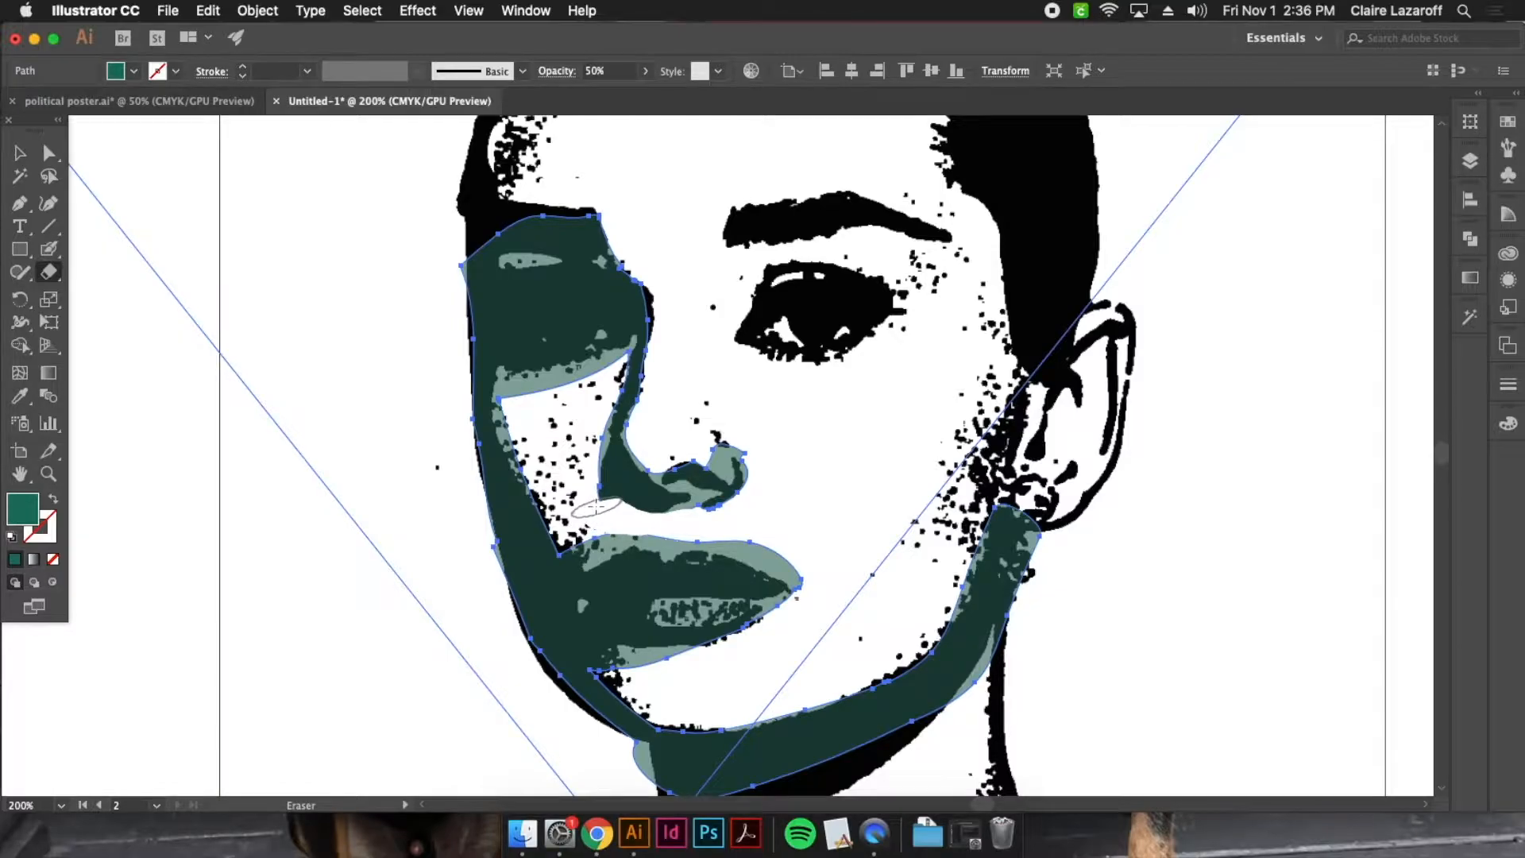
pyautogui.click(20, 154)
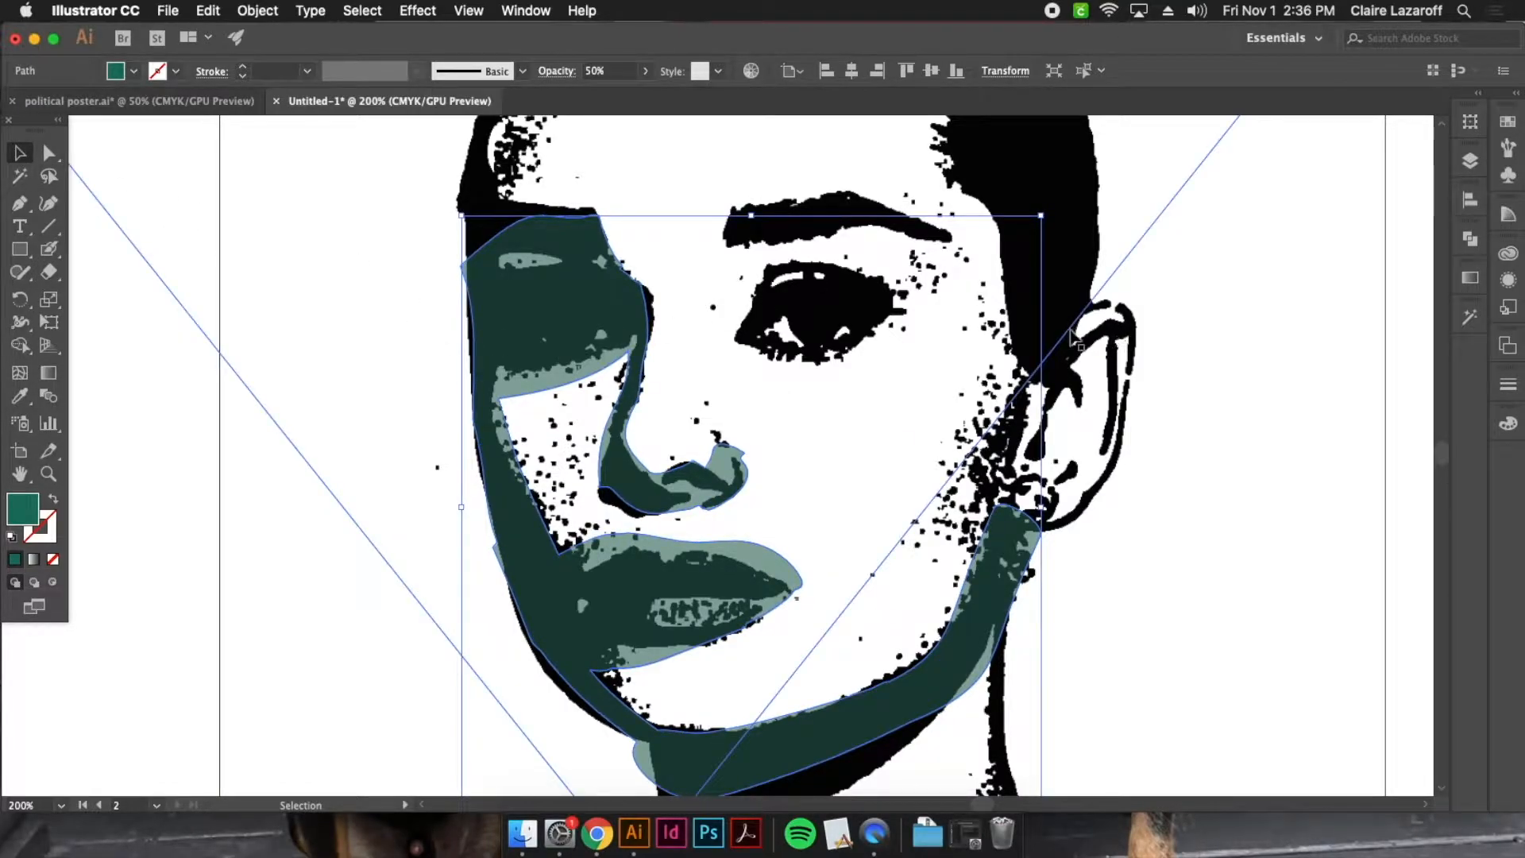
pyautogui.press('super+minus')
pyautogui.press('super+minus')
pyautogui.press('super+minus')
pyautogui.press('super+minus')
pyautogui.click(882, 504)
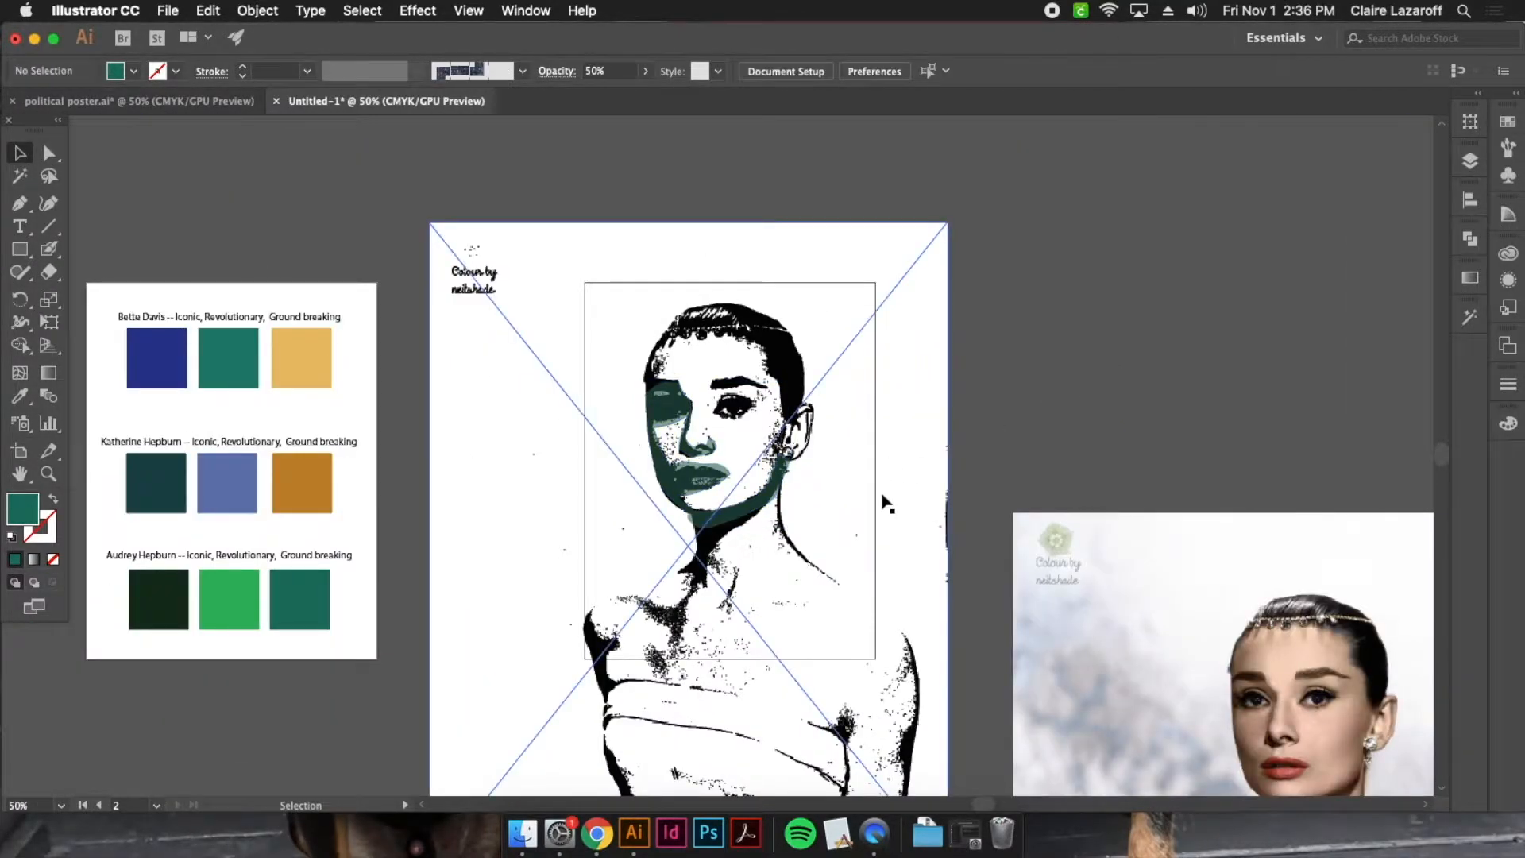
# Open the Stamp effect for the separate colour photo beside the artboard and set its preview to 50% zoom
pyautogui.click(1257, 338)
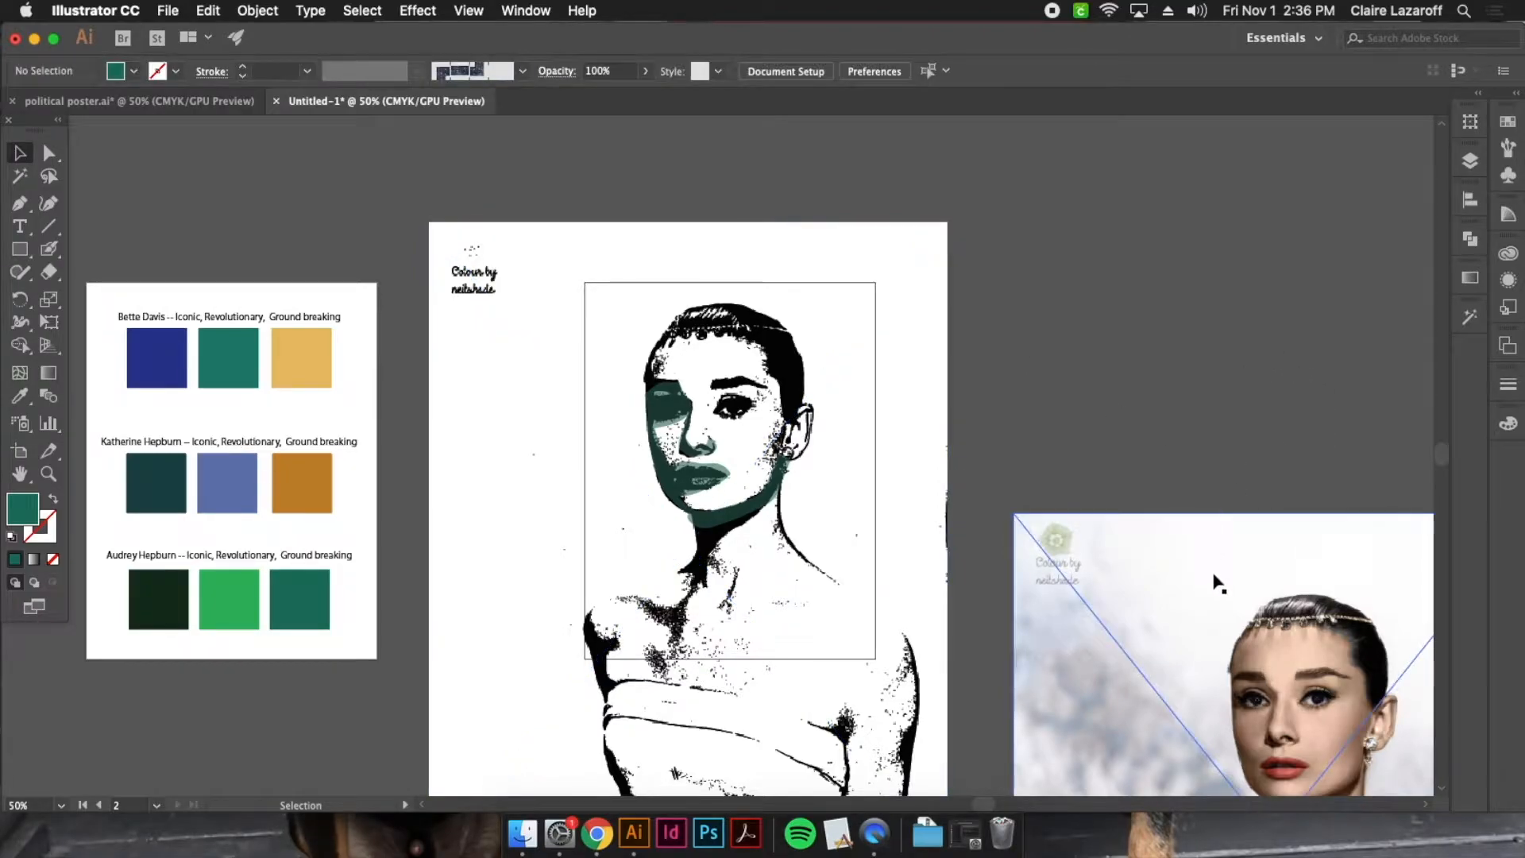
pyautogui.scroll(-5, 1151, 517)
pyautogui.hscroll(3, 1152, 517)
pyautogui.click(1041, 398)
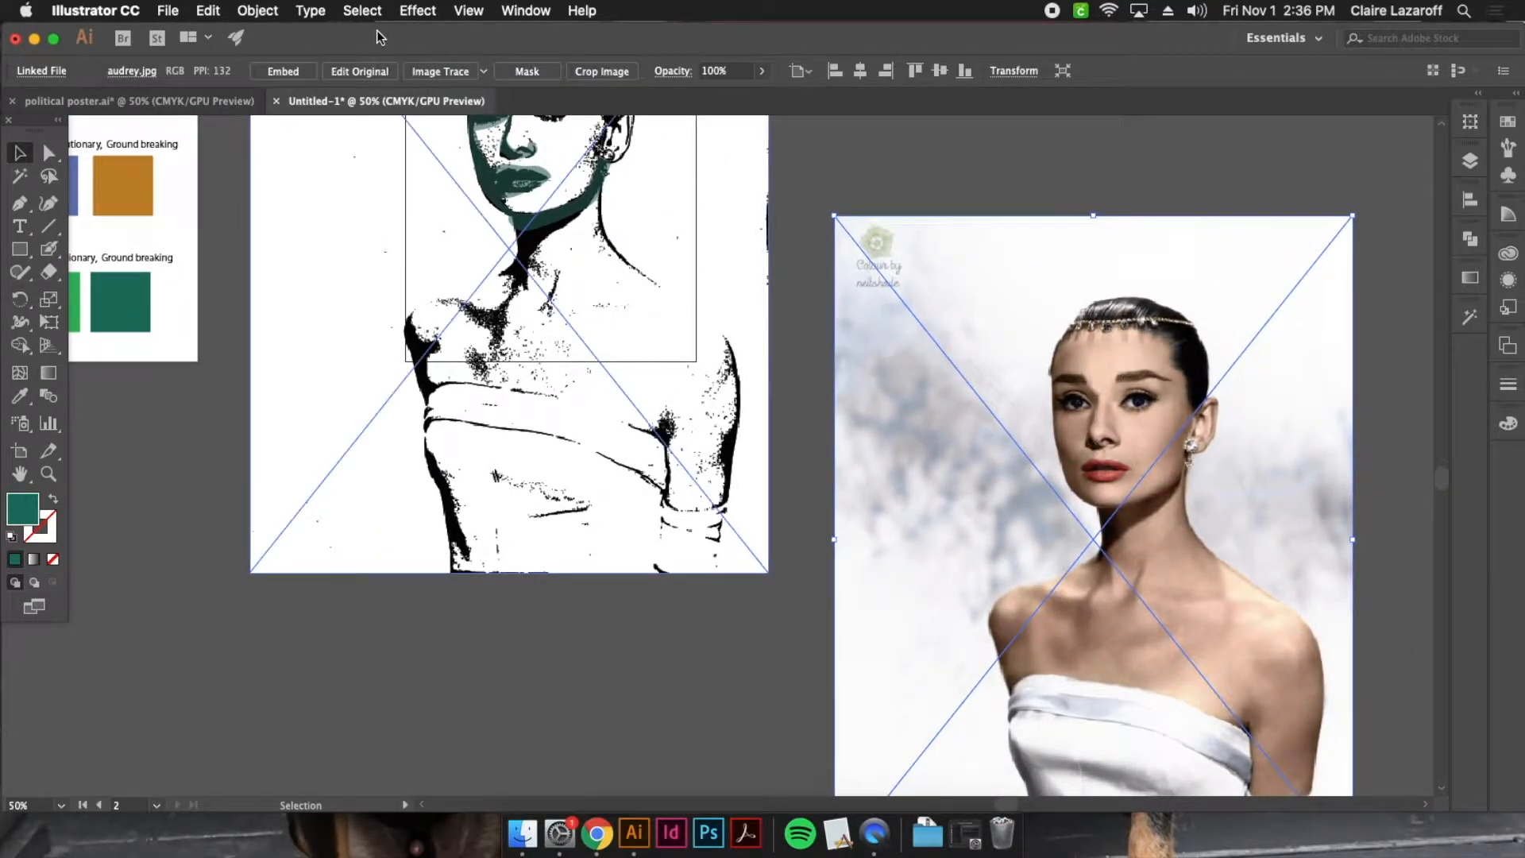
pyautogui.click(418, 10)
pyautogui.moveTo(623, 448)
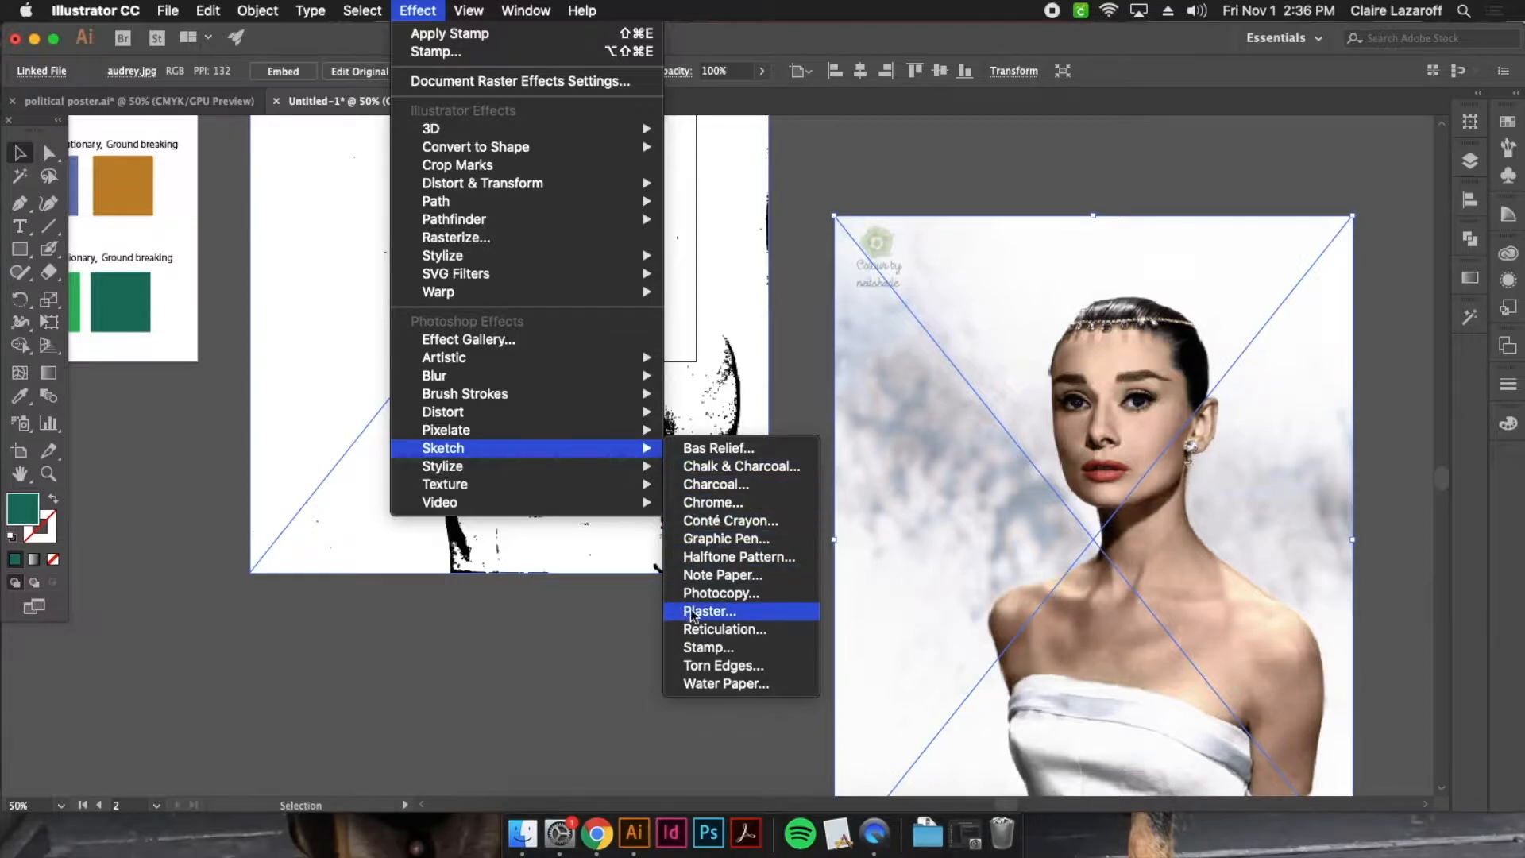
pyautogui.click(735, 640)
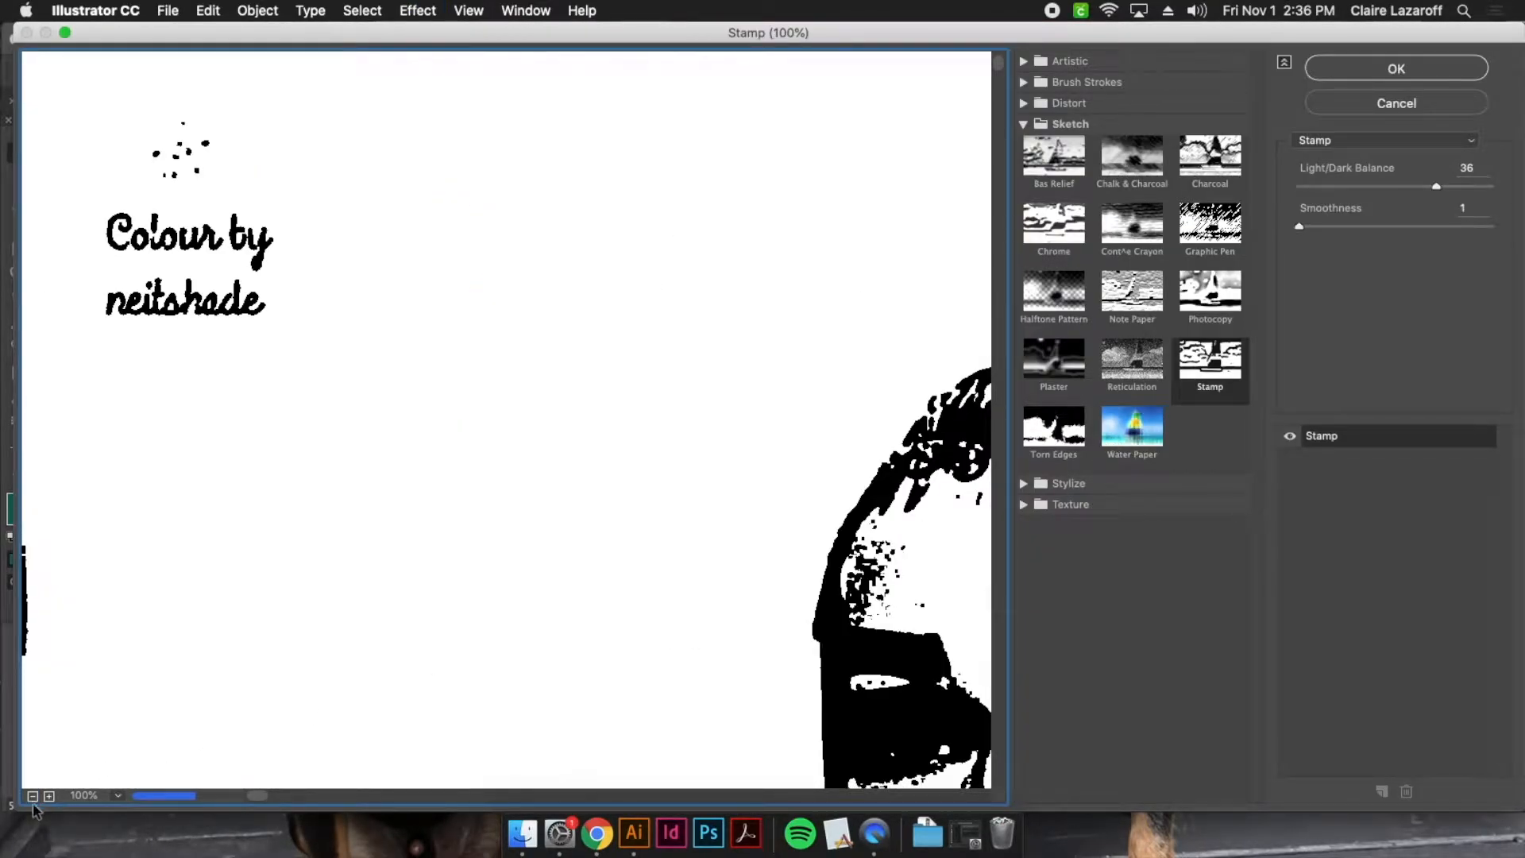
pyautogui.click(33, 795)
# Lower the stamp's Light/Dark Balance to 5 for a fine-line version and apply it to the separate photo
pyautogui.moveTo(1439, 193); pyautogui.dragTo(1305, 188)
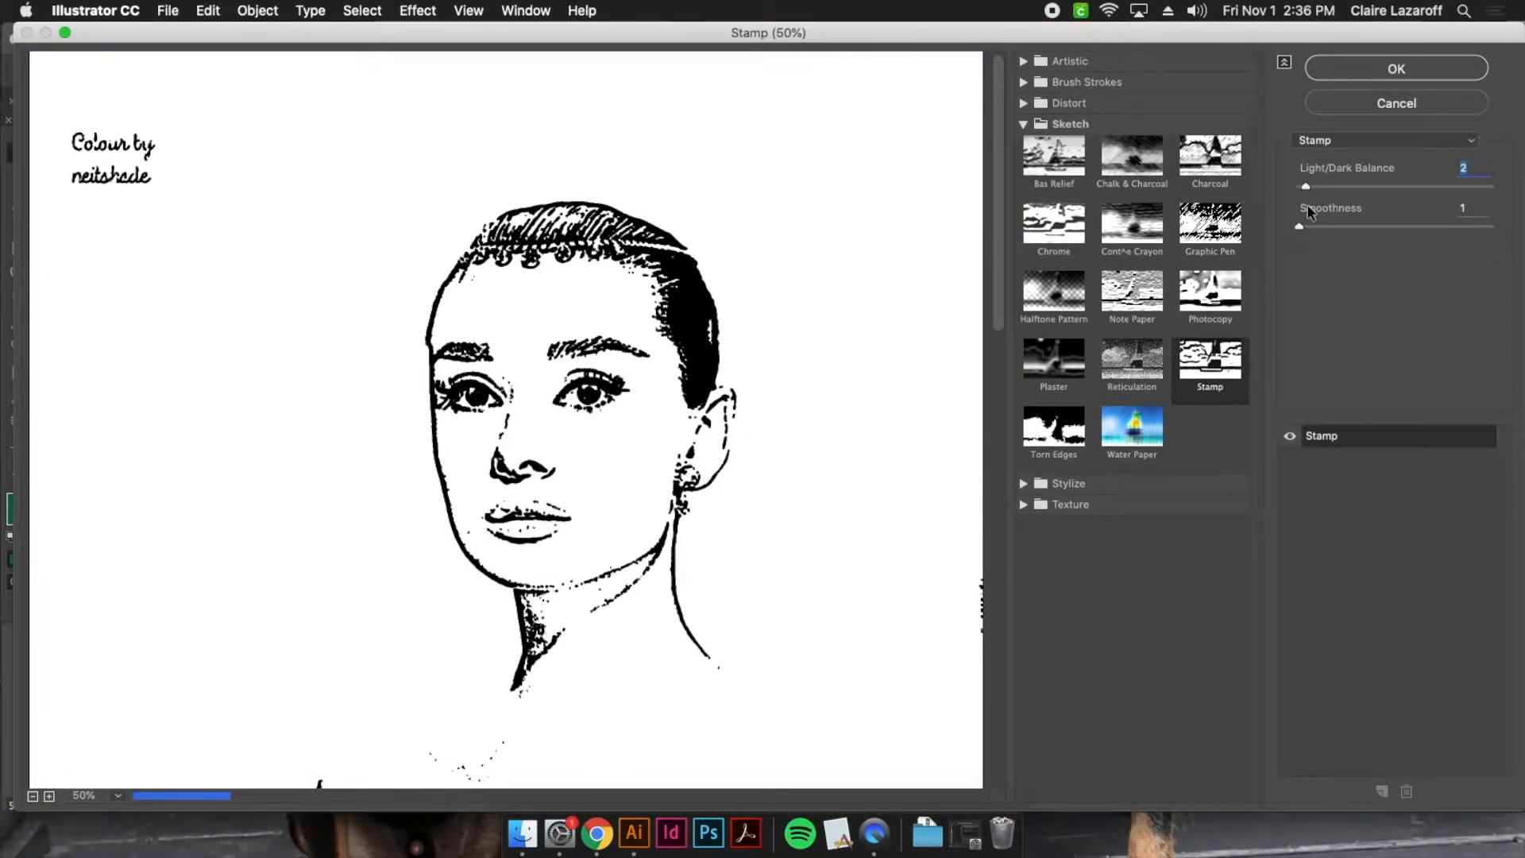
pyautogui.press('Down')
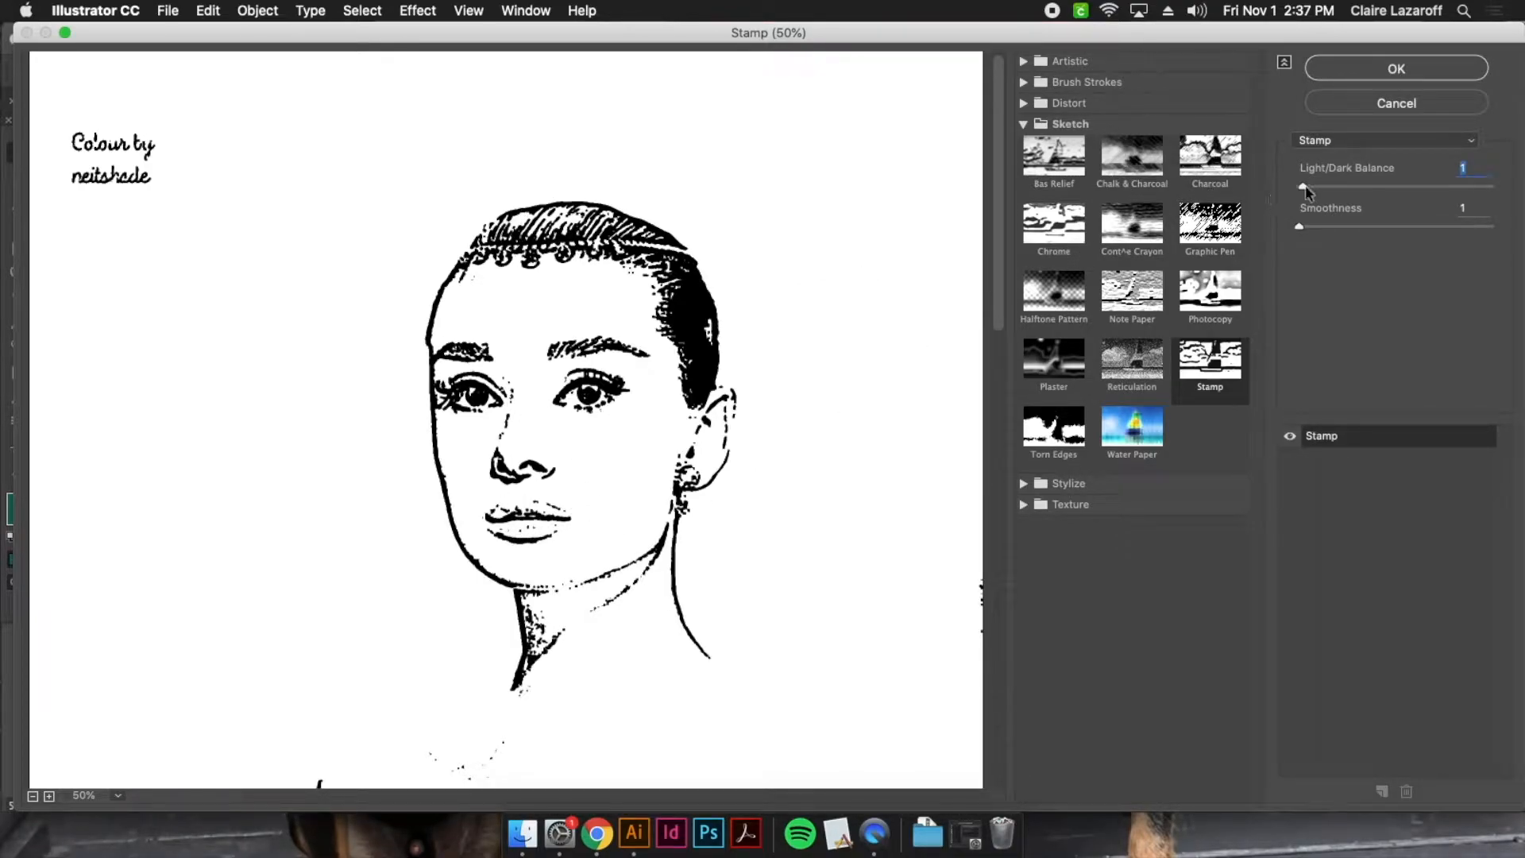
pyautogui.moveTo(1307, 191)
pyautogui.mouseDown()
pyautogui.moveTo(1333, 190)
pyautogui.moveTo(1319, 186)
pyautogui.mouseUp()
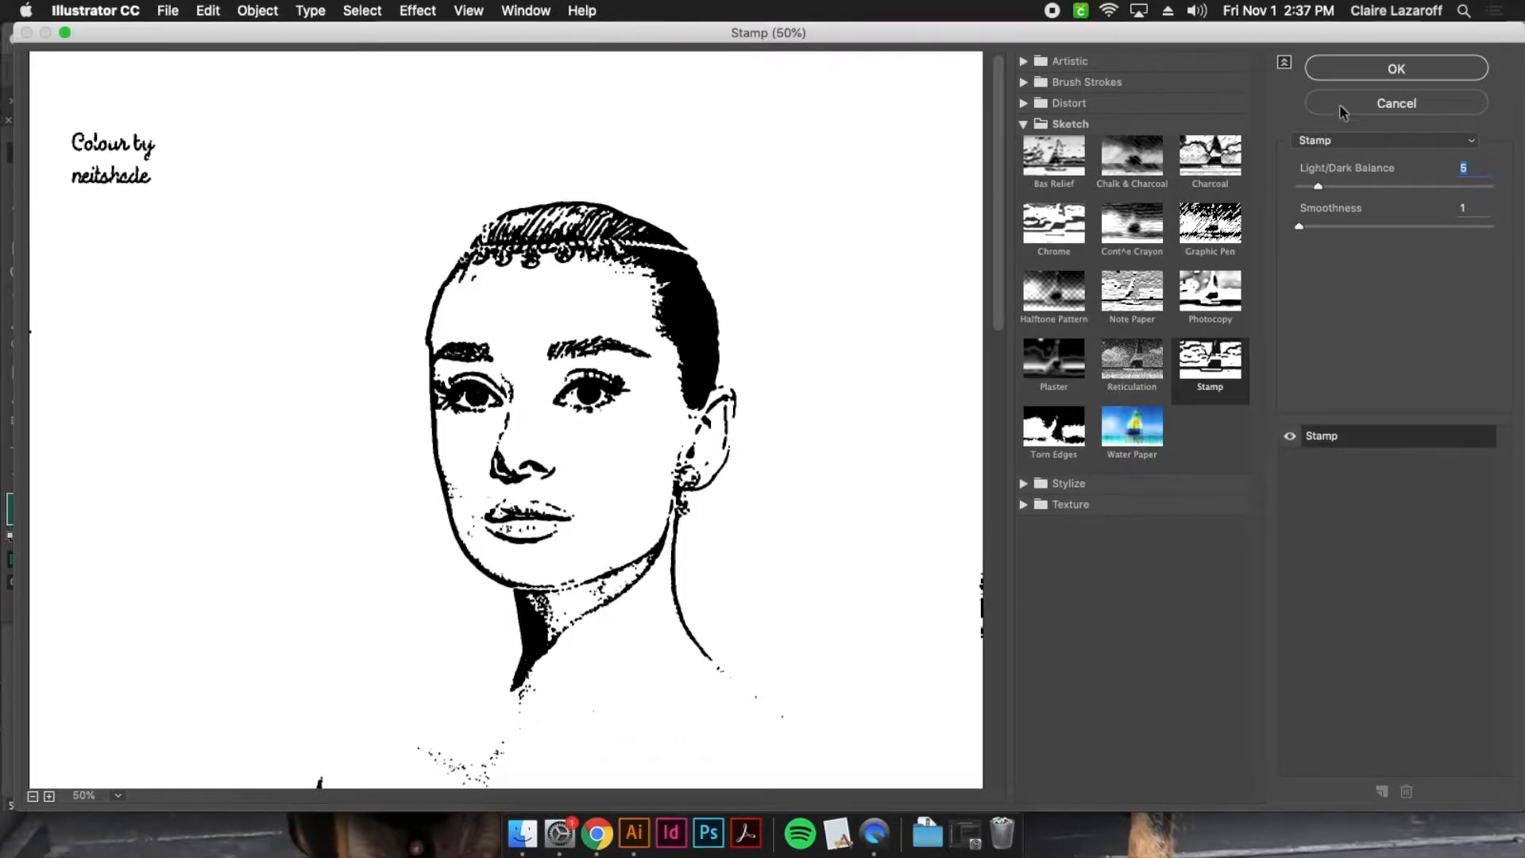
pyautogui.click(1404, 74)
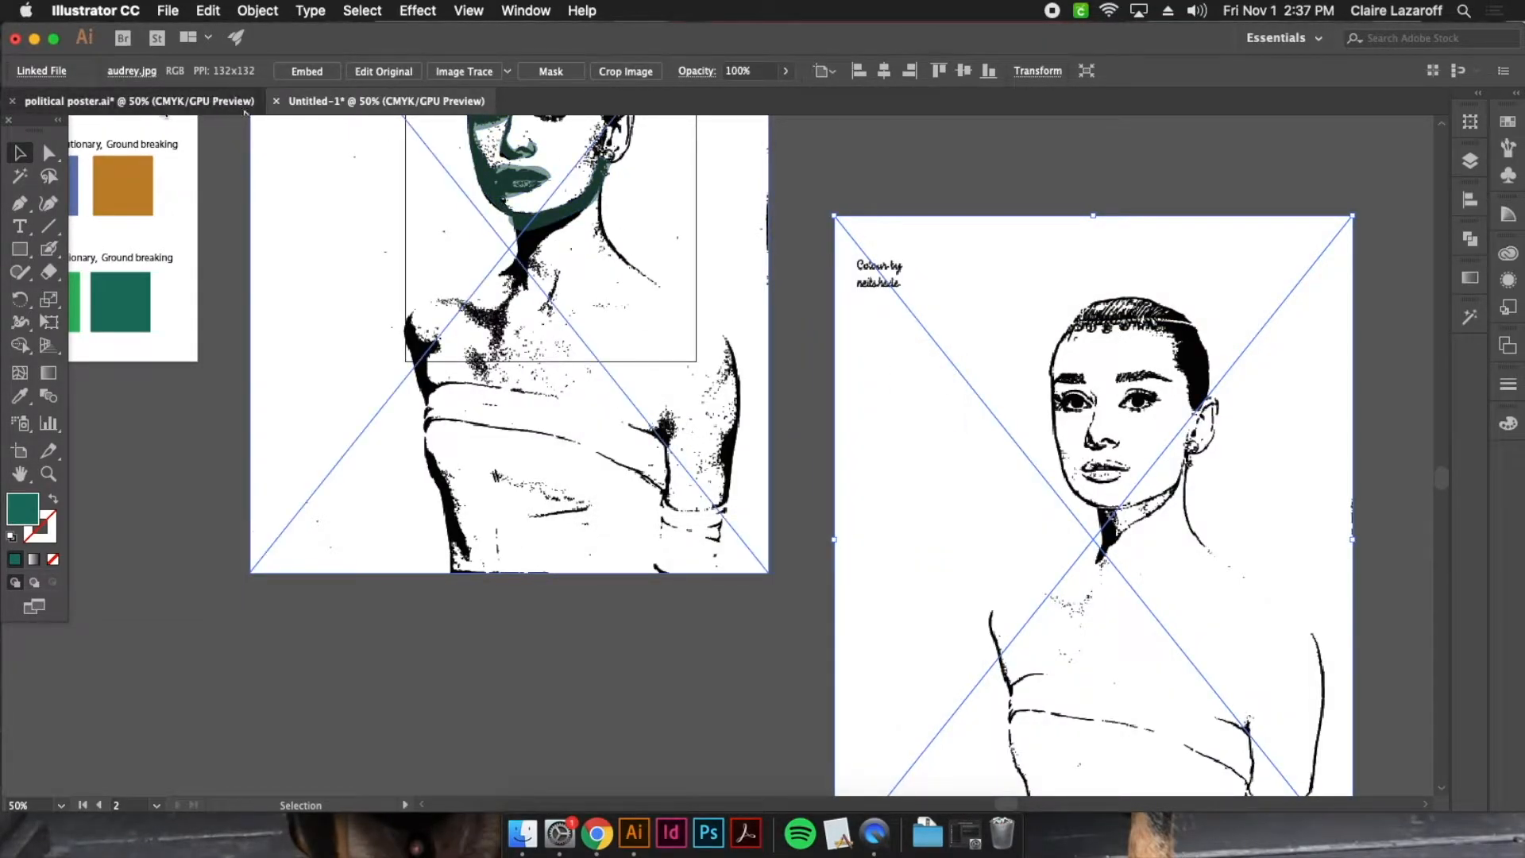
# Switch to the political poster.ai document and examine how the green layers build up the face and hair in the LUTIO portrait
pyautogui.click(208, 103)
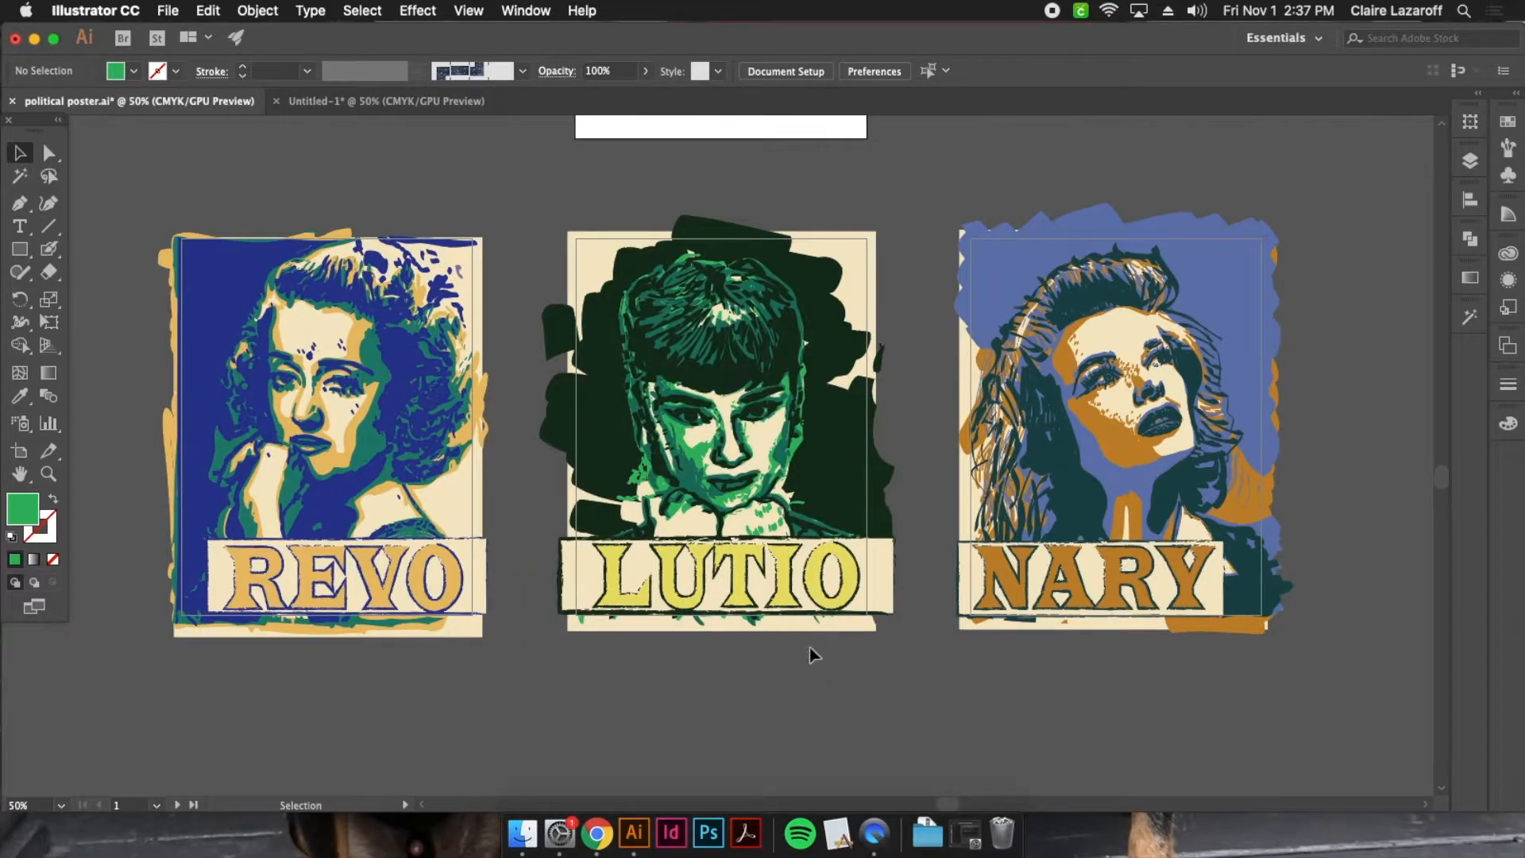
pyautogui.press('super+equal')
pyautogui.press('super+equal')
pyautogui.press('super+equal')
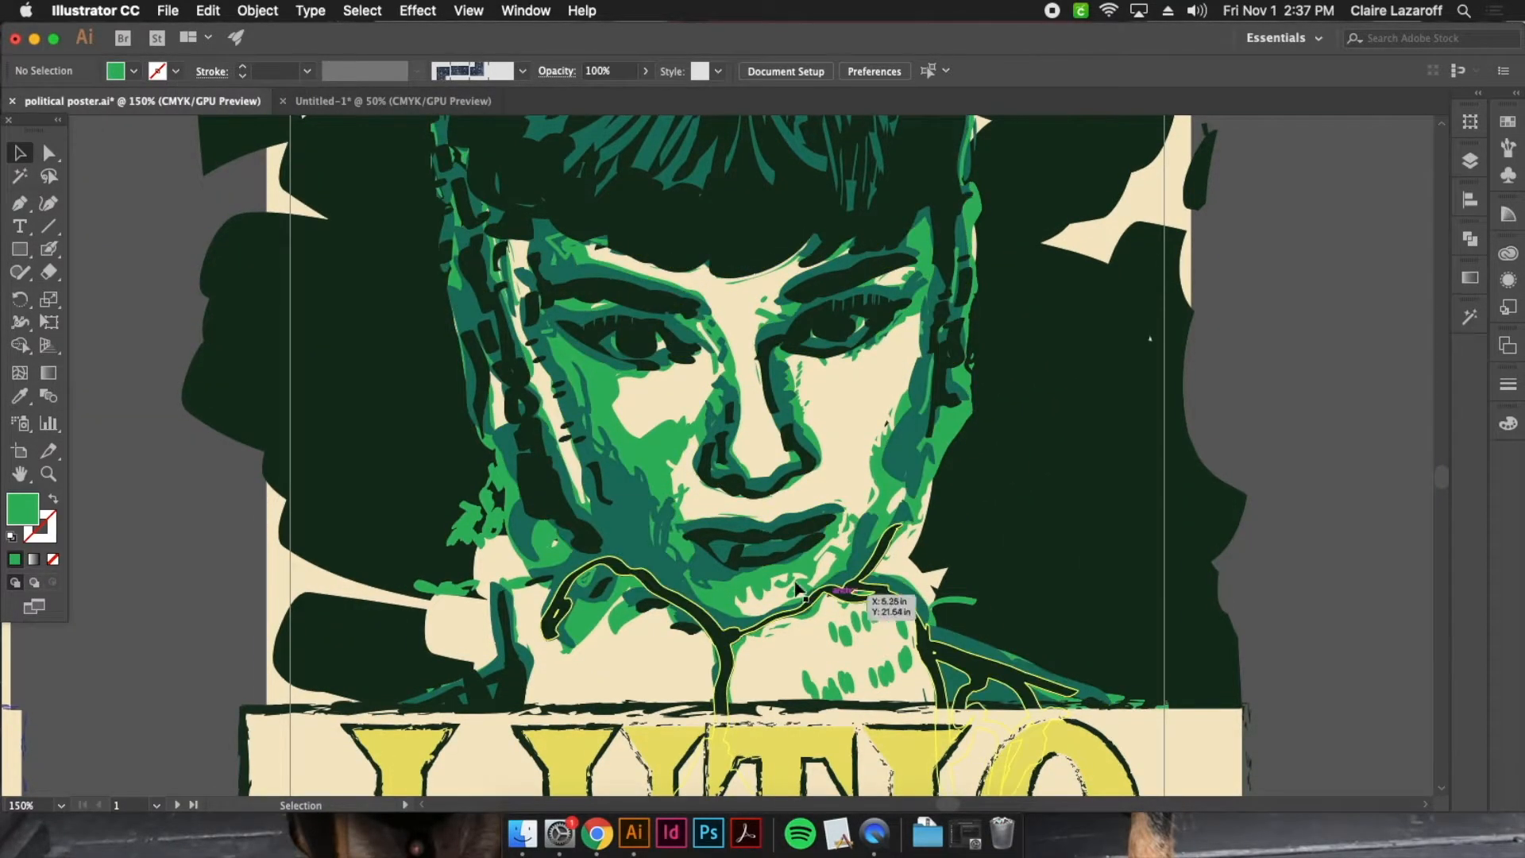
pyautogui.click(666, 439)
pyautogui.scroll(2, 709, 502)
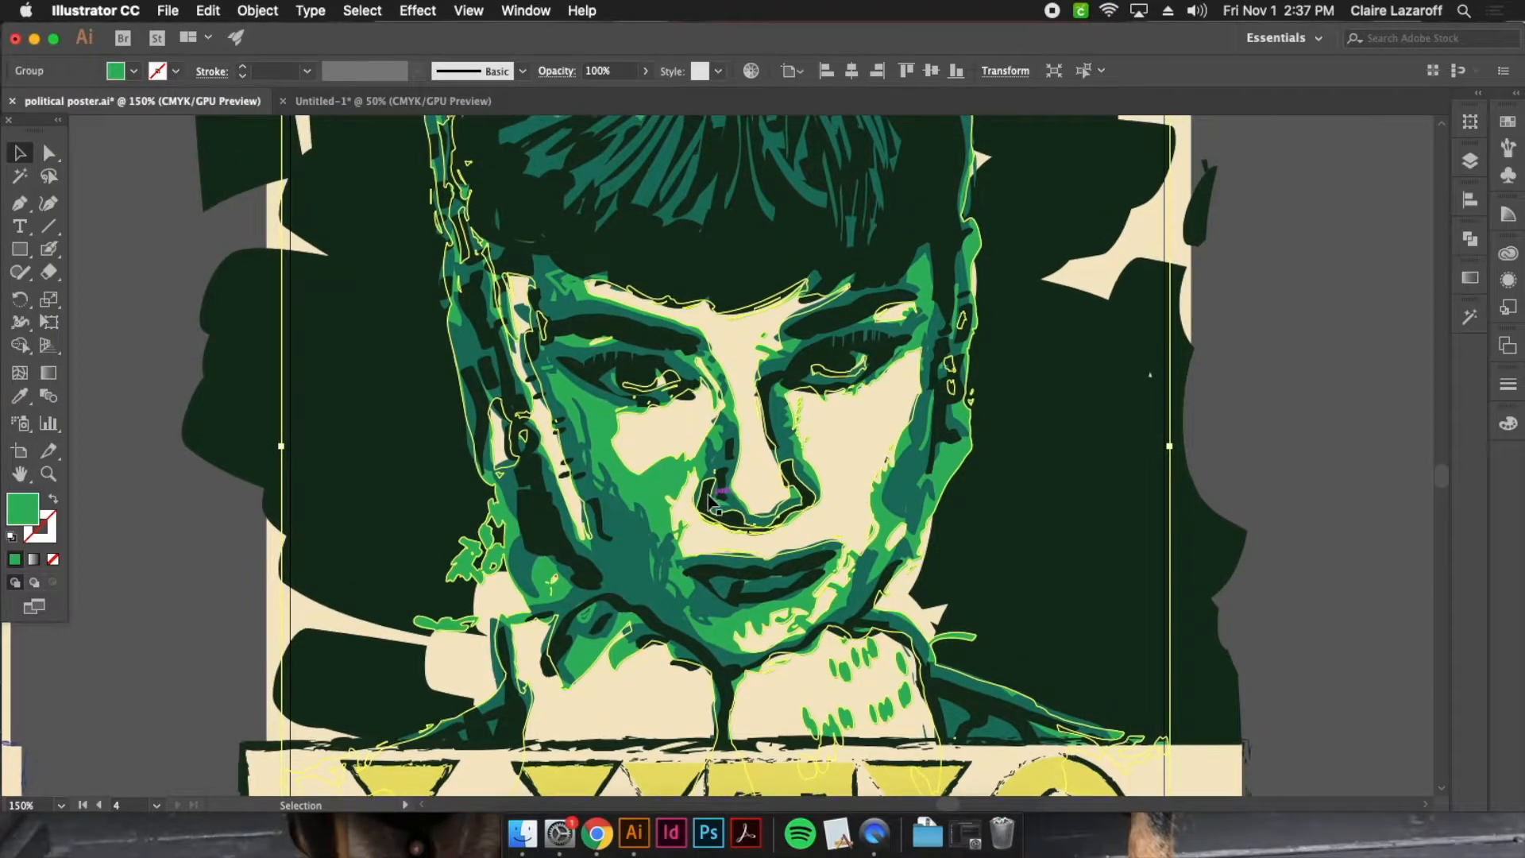
pyautogui.scroll(3, 710, 501)
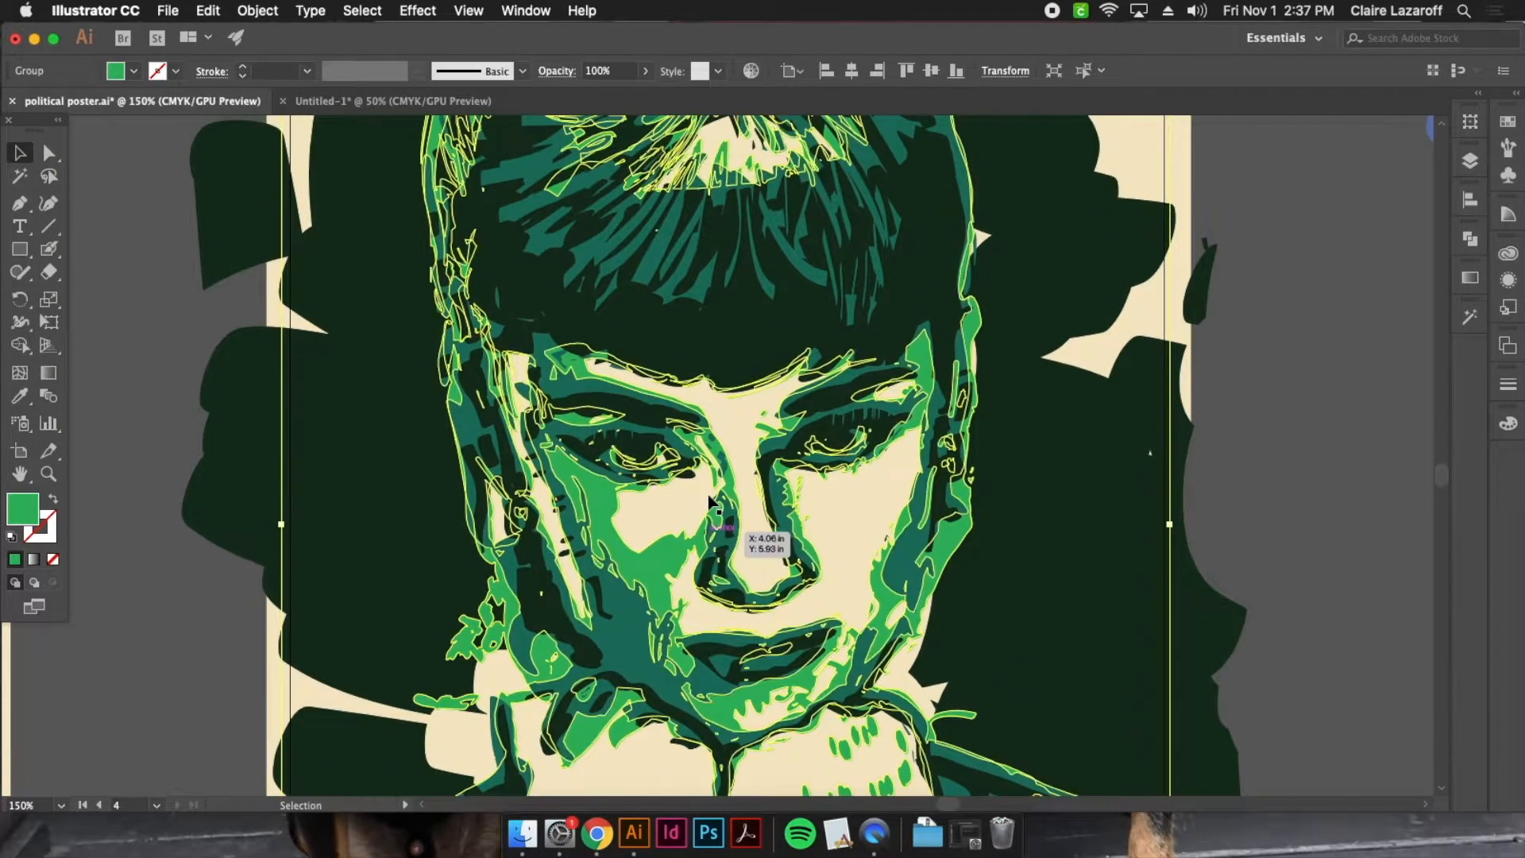
pyautogui.click(1323, 410)
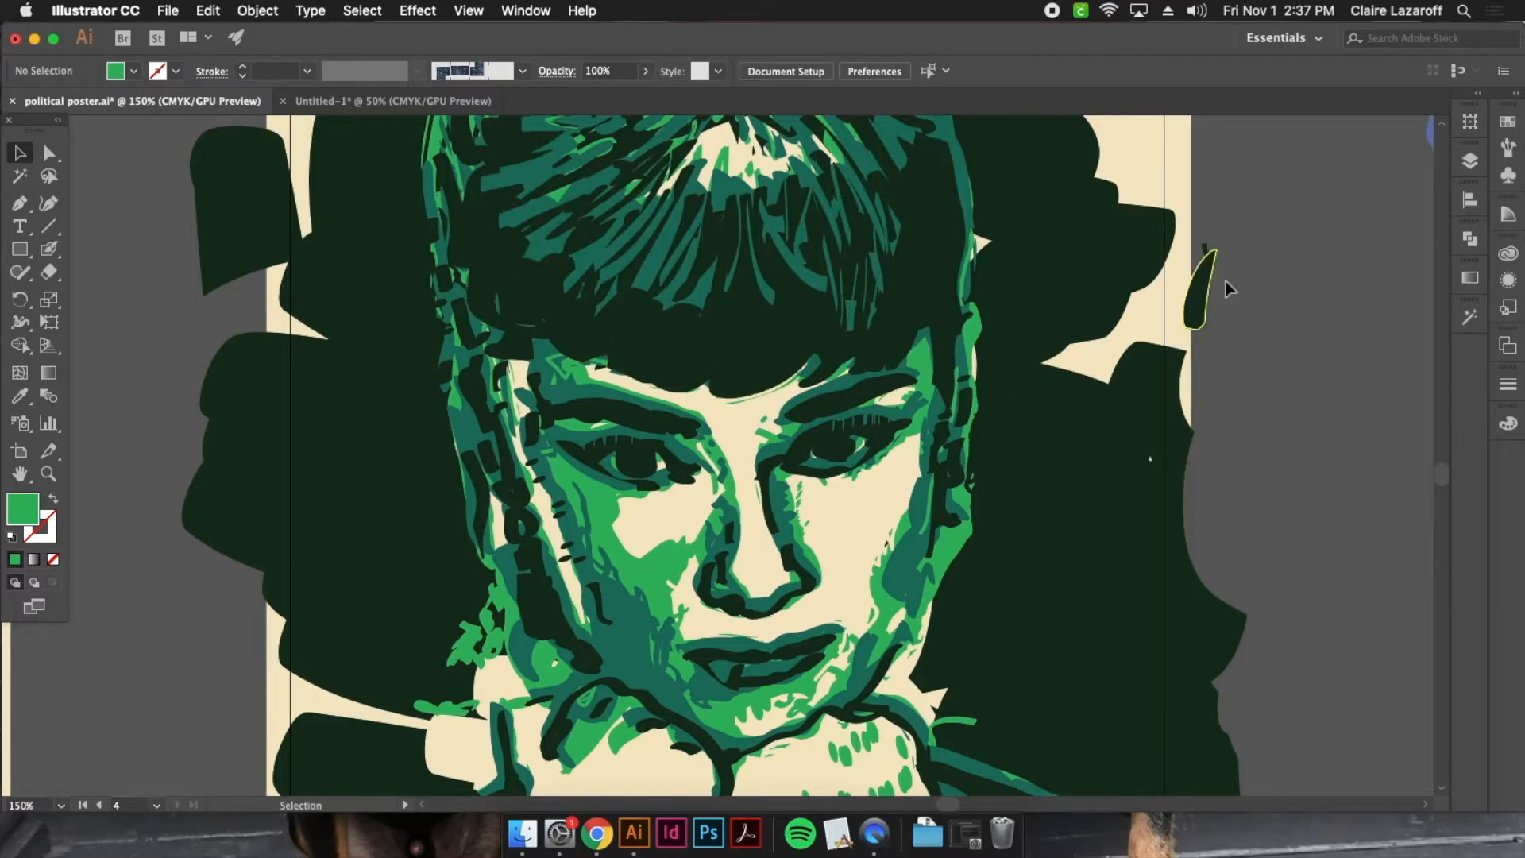
pyautogui.press('super+minus')
pyautogui.press('super+minus')
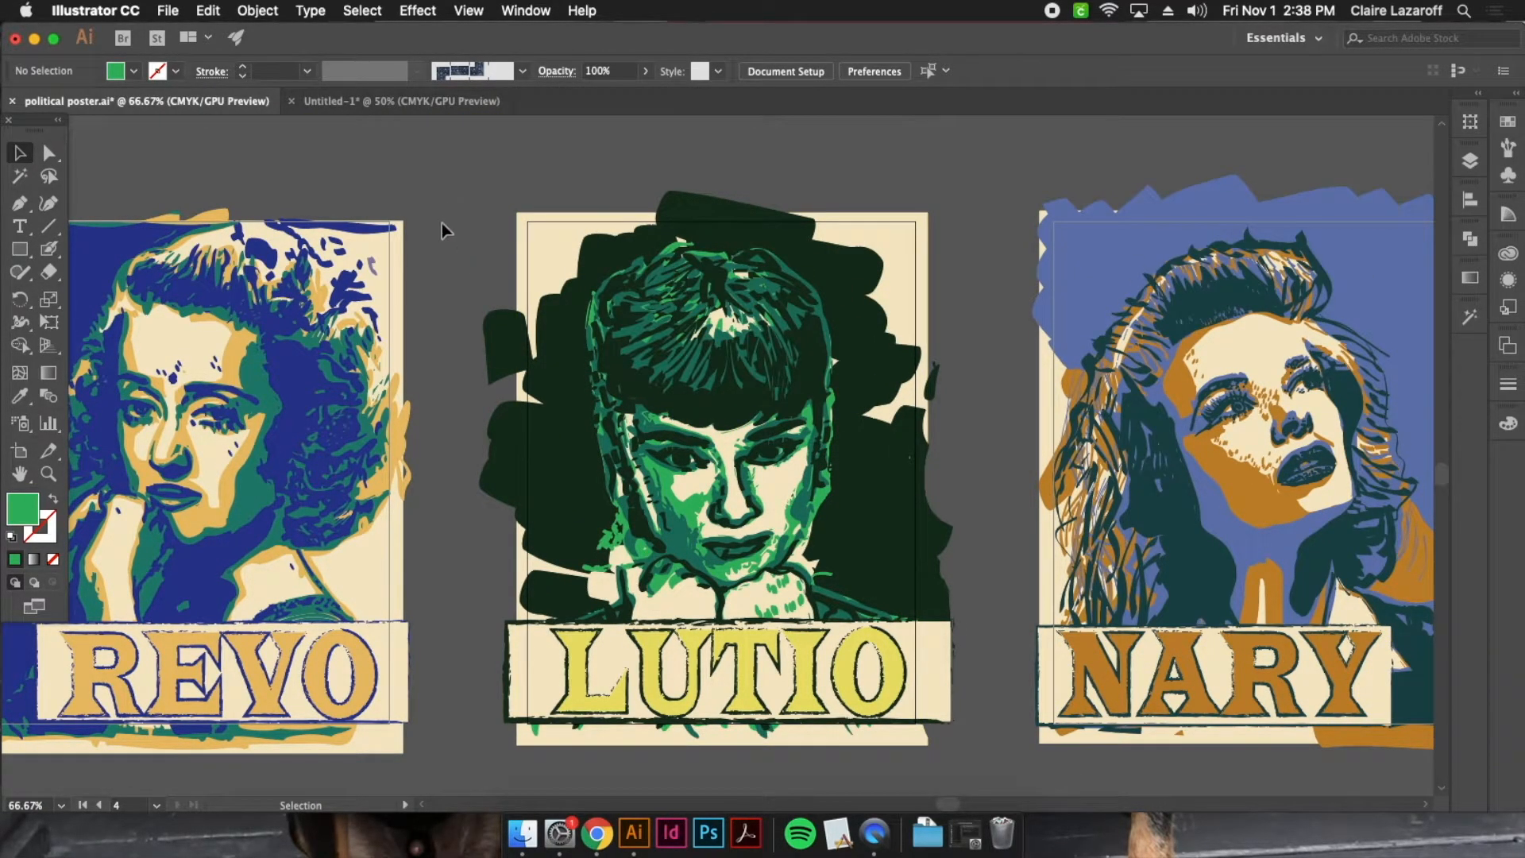
# Switch to Chrome to view the Audrey Hepburn colour photo, and return to the Untitled-1 document in Illustrator
pyautogui.click(597, 832)
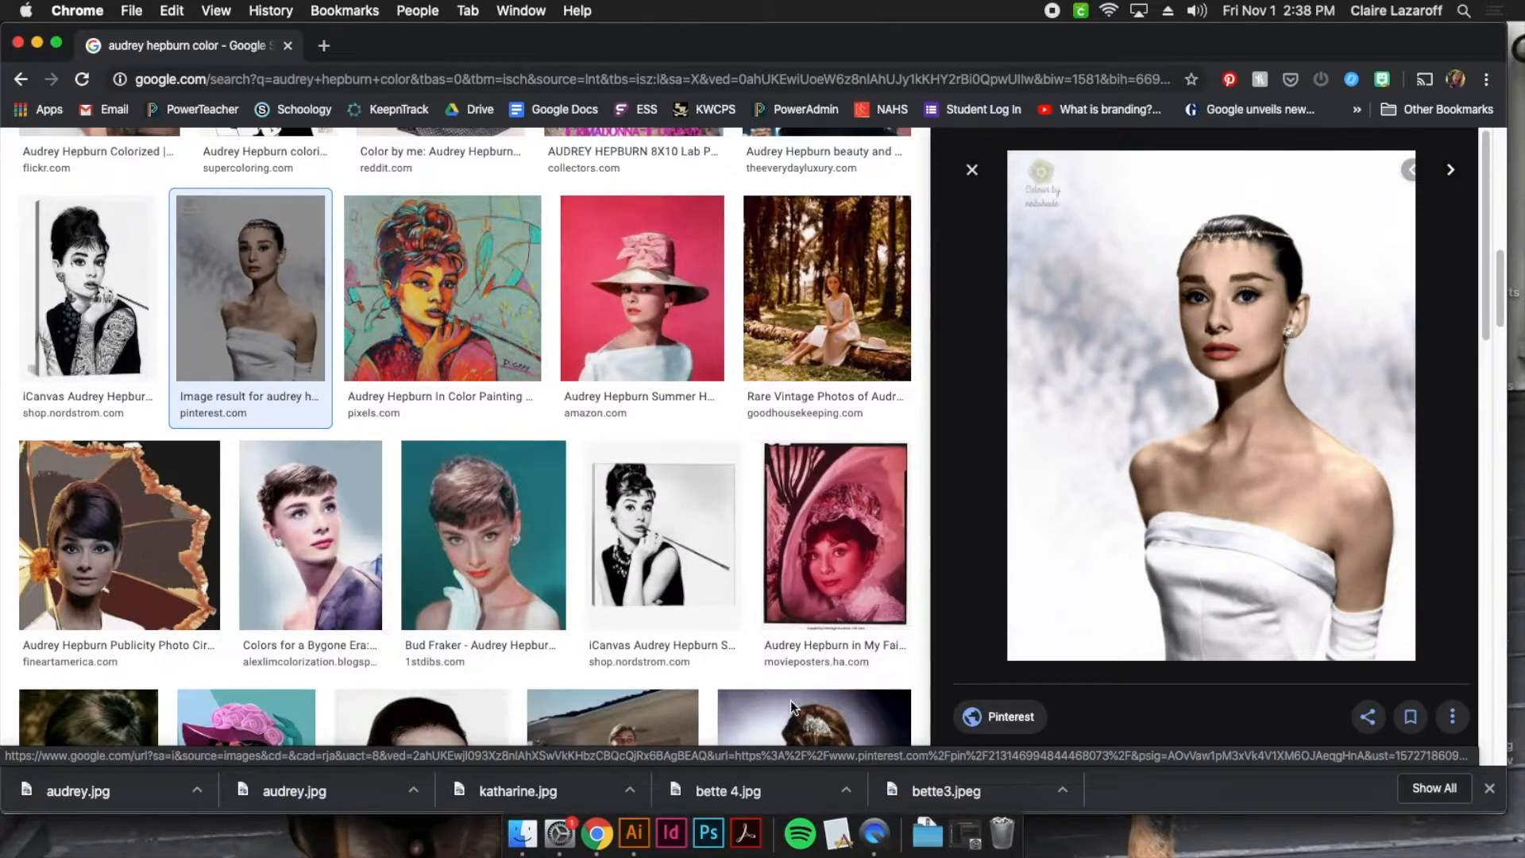
pyautogui.click(634, 832)
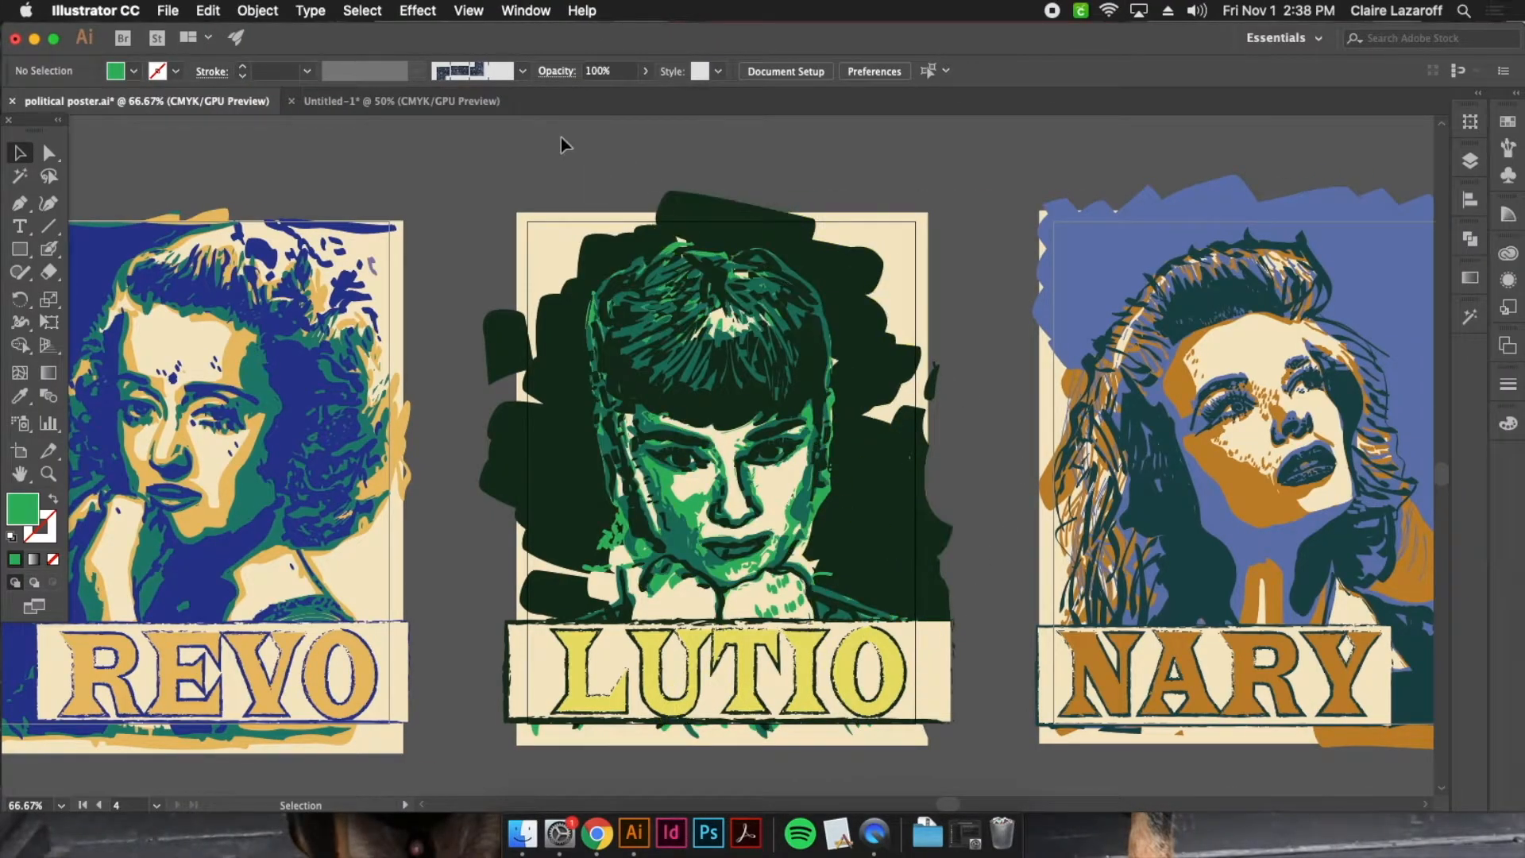
pyautogui.click(413, 101)
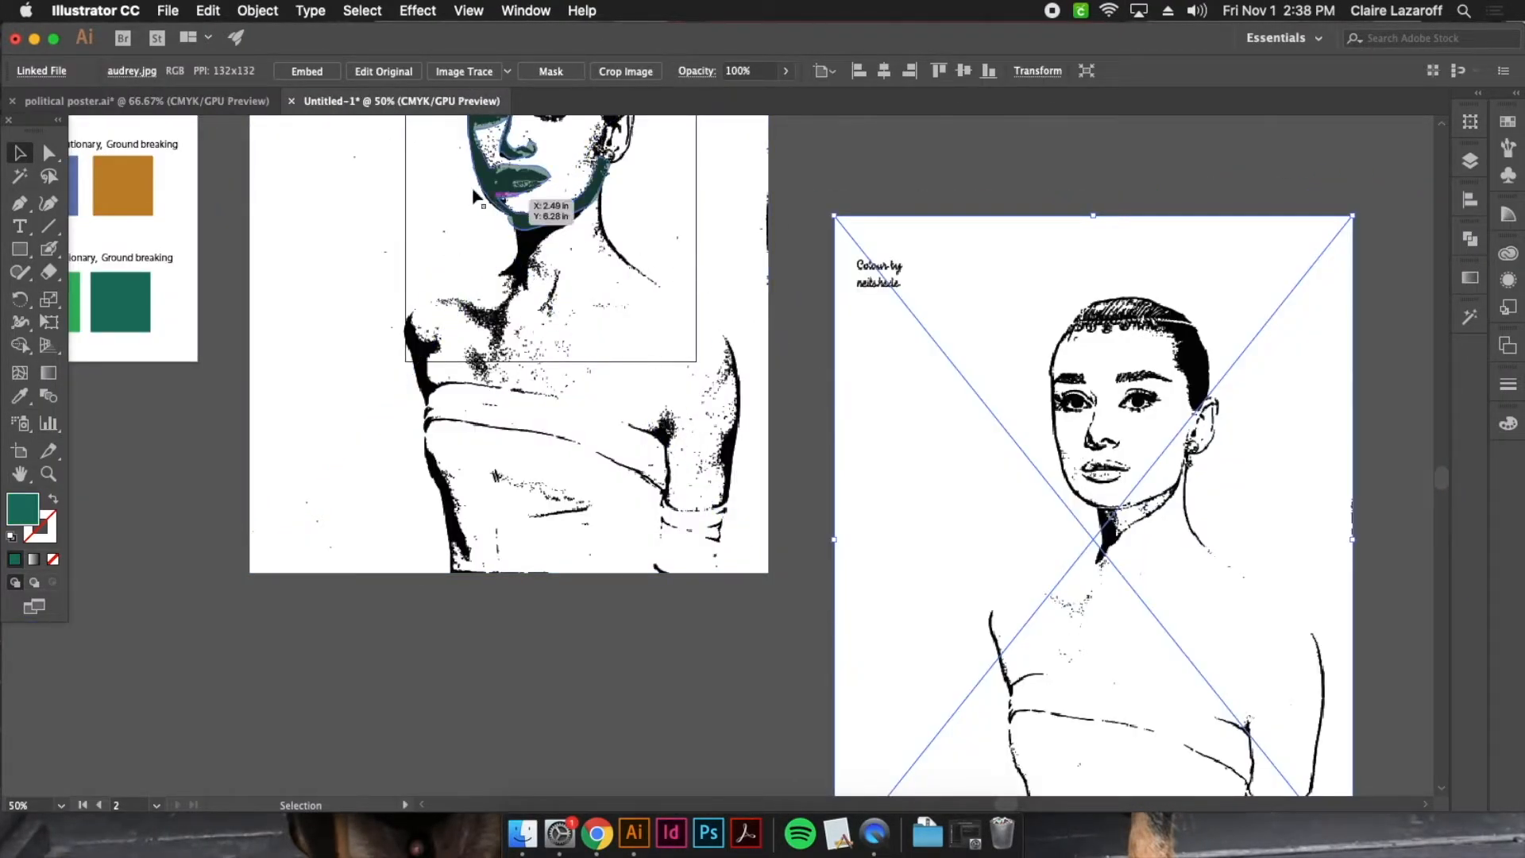
# Review the size, angle and roundness options of the Blob Brush and Eraser tools, and close both dialogs
pyautogui.doubleClick(51, 251)
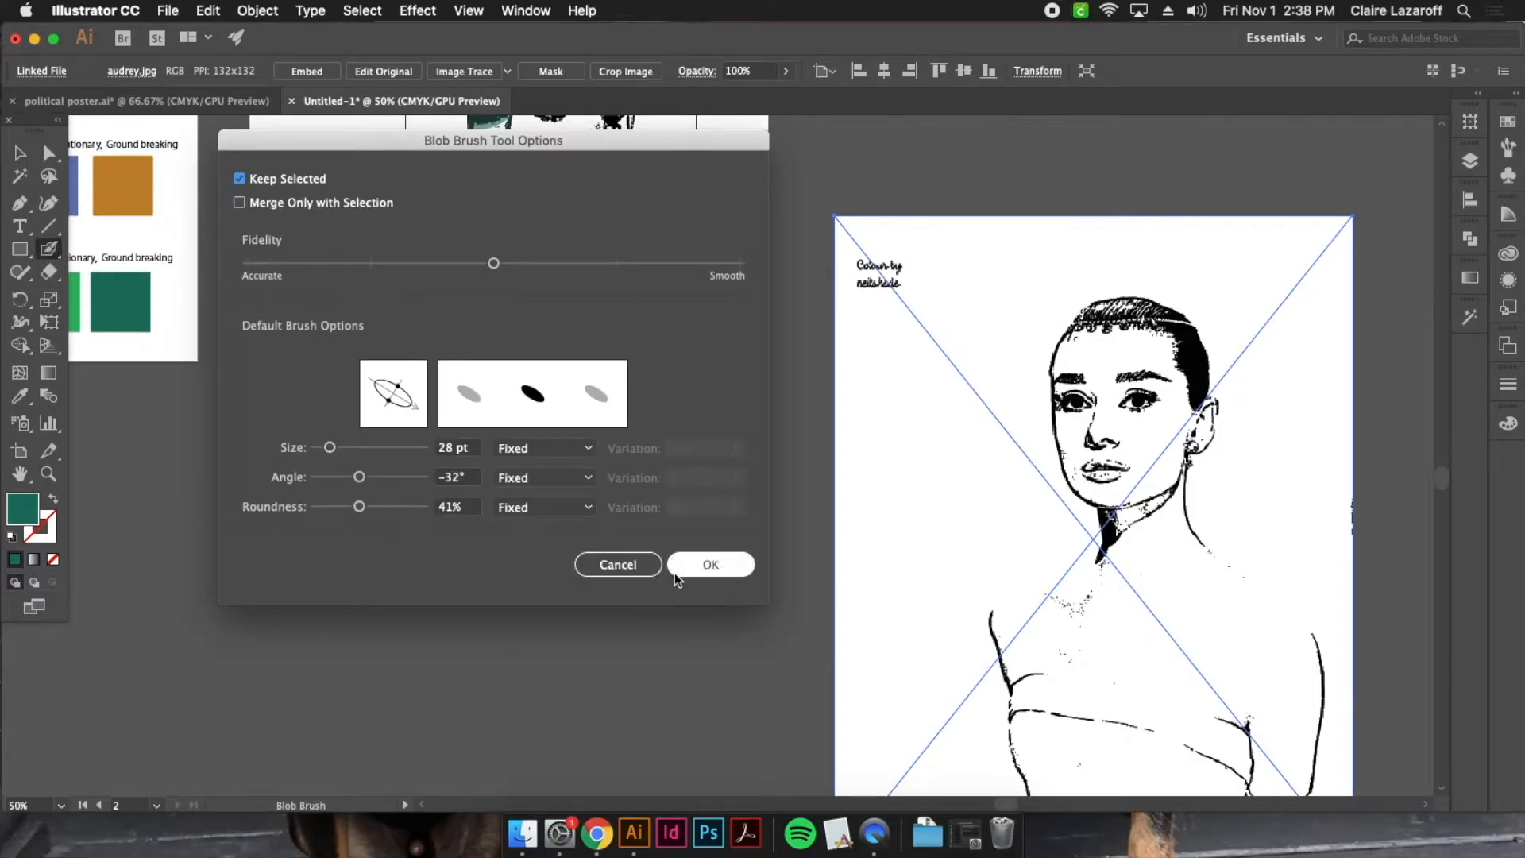
pyautogui.click(711, 563)
pyautogui.click(48, 272)
pyautogui.doubleClick(48, 273)
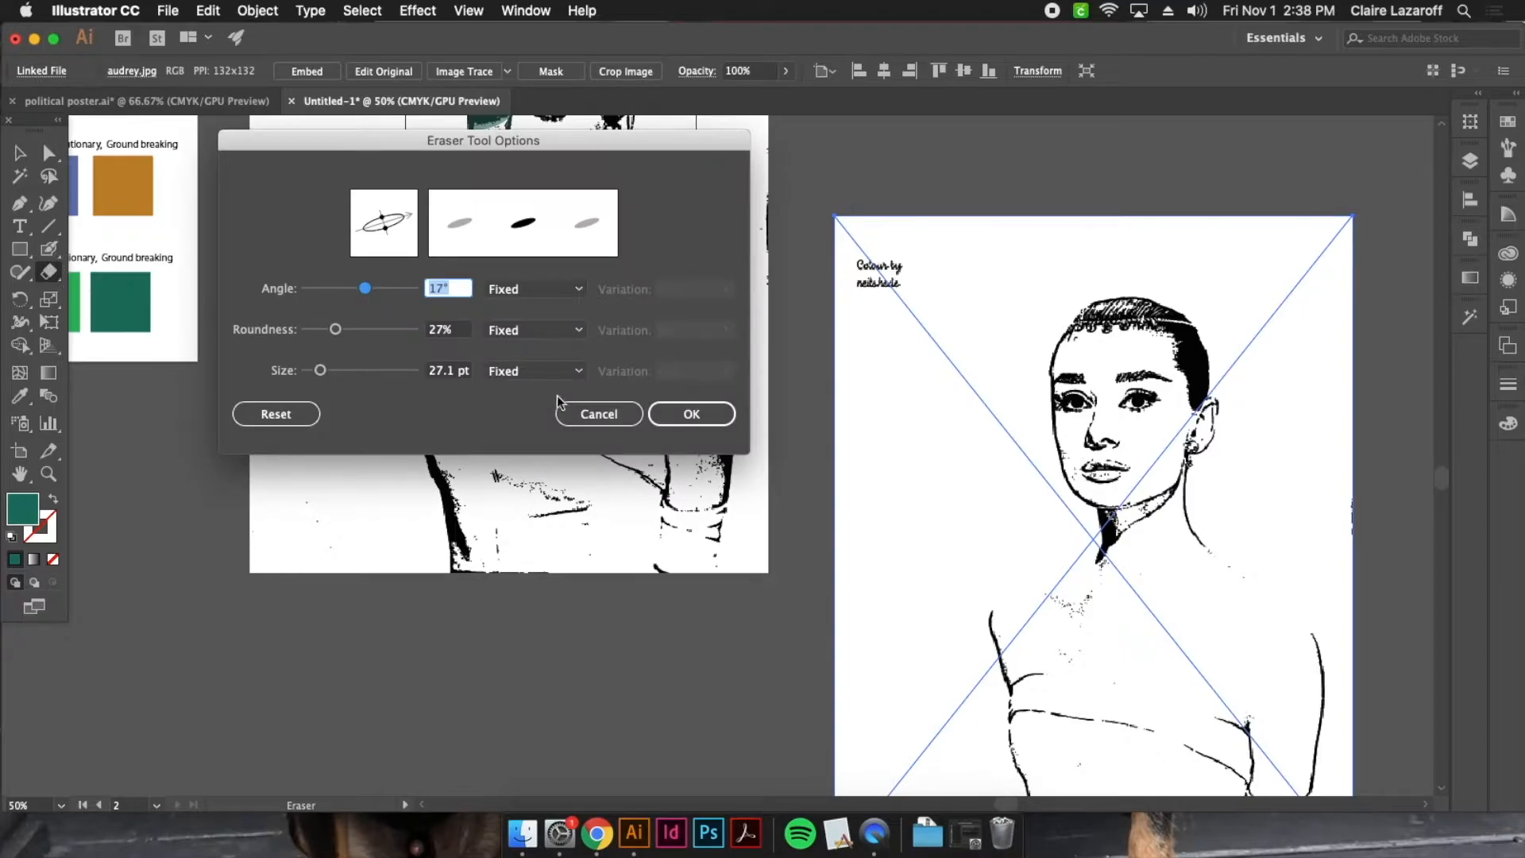
pyautogui.click(681, 416)
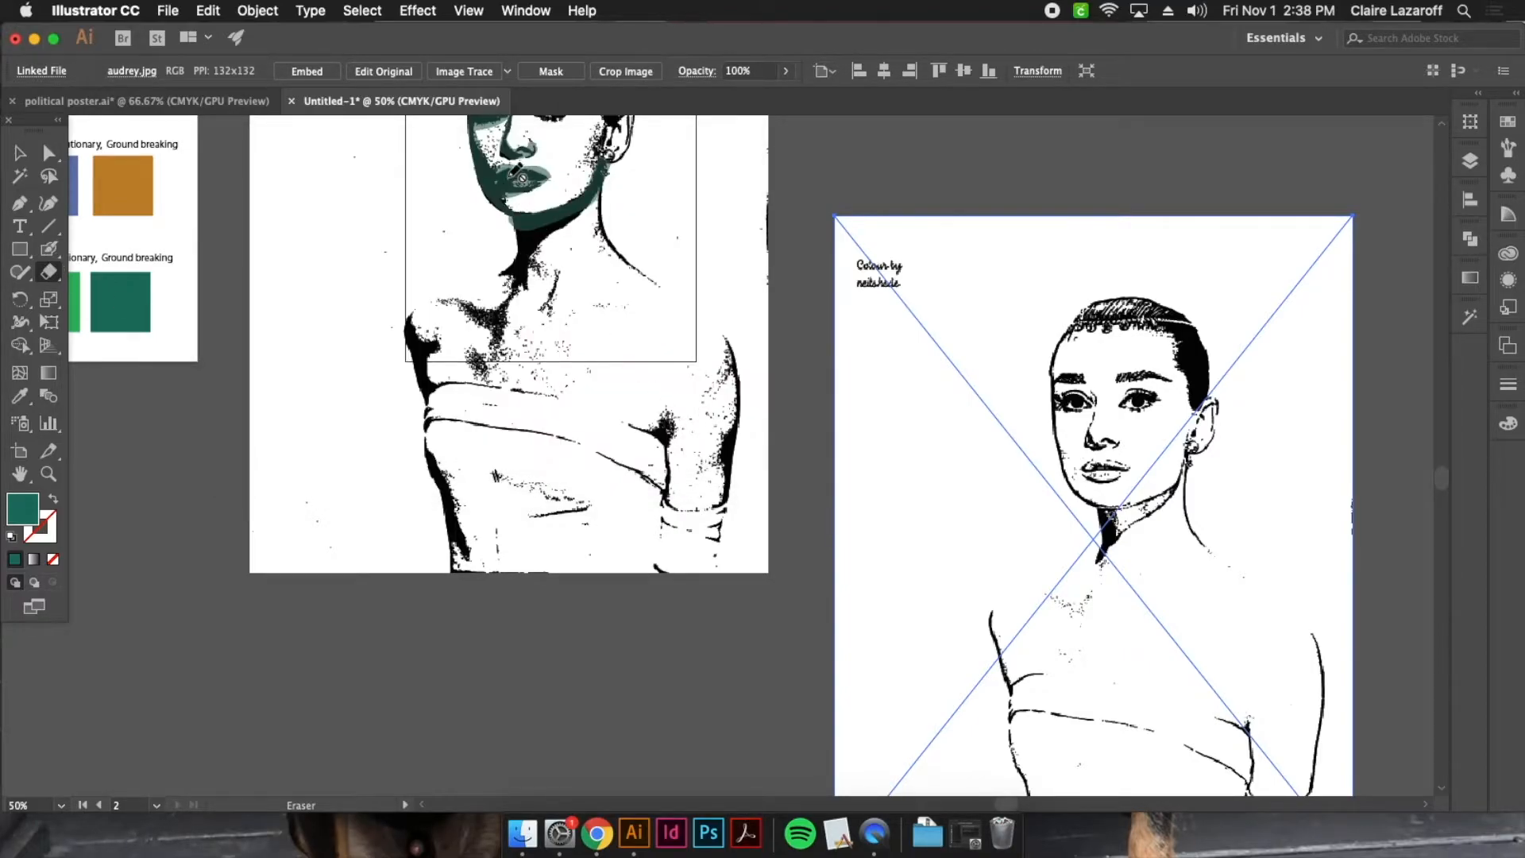
# Examine the colour palettes and finished portraits in political poster.ai, and compare them with the stamped portrait in Untitled-1
pyautogui.click(223, 105)
pyautogui.scroll(5, 731, 368)
pyautogui.scroll(5, 731, 367)
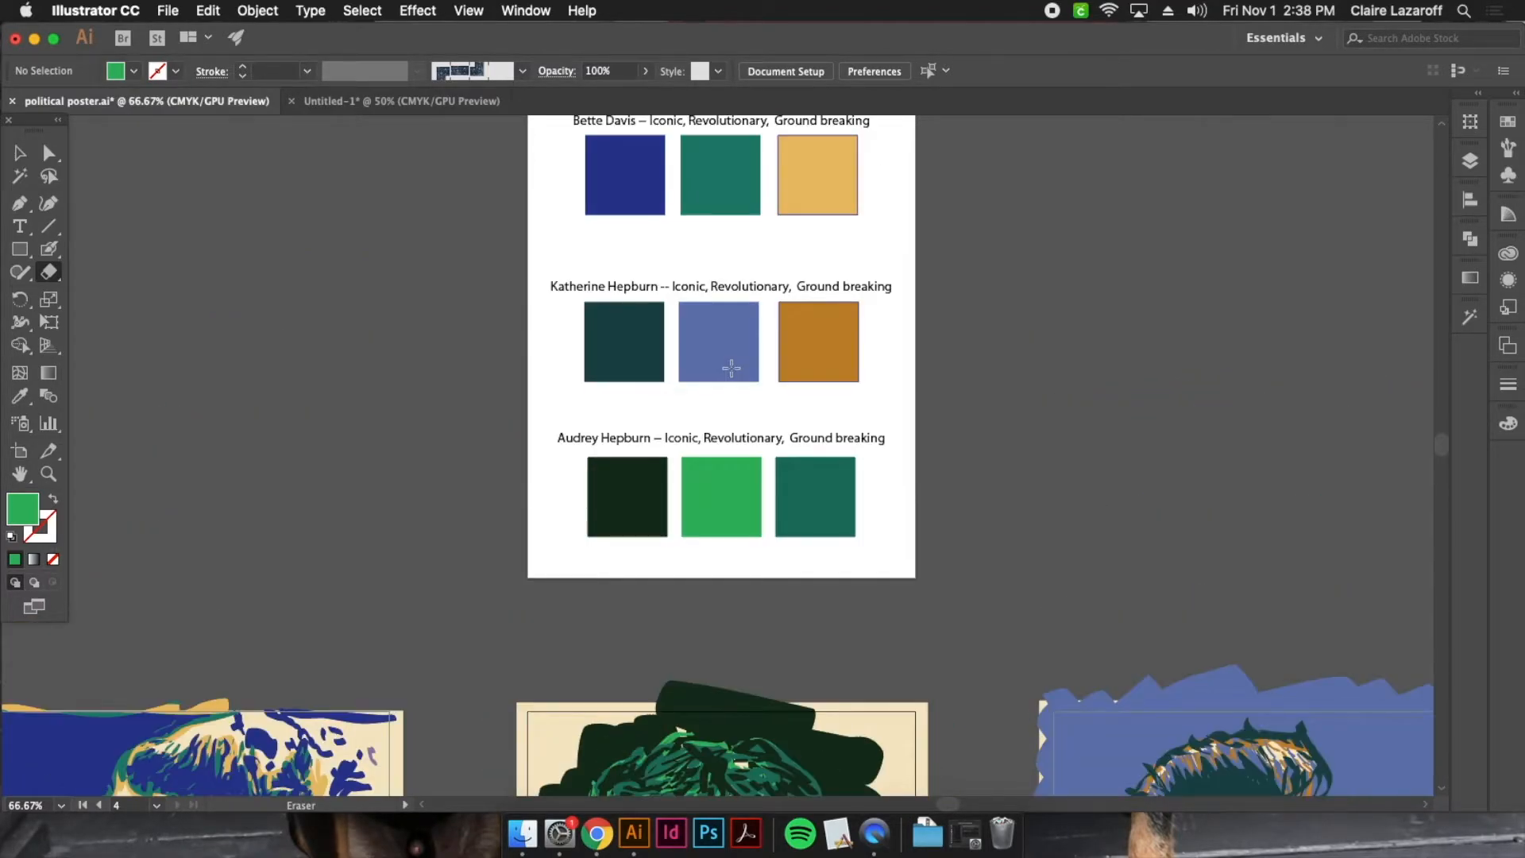
pyautogui.scroll(-8, 1143, 395)
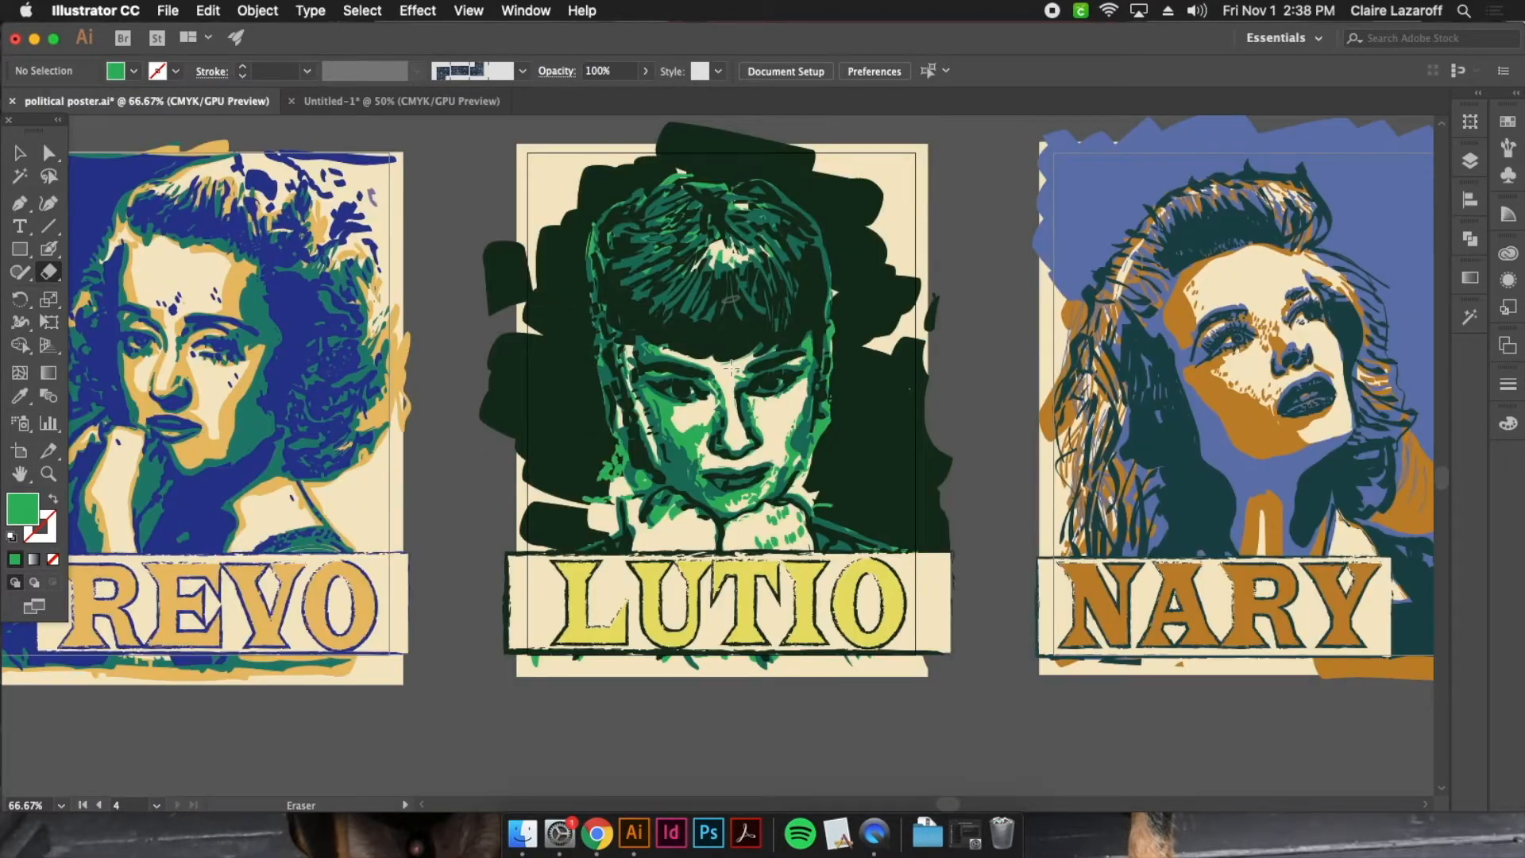
pyautogui.click(386, 112)
pyautogui.scroll(5, 822, 342)
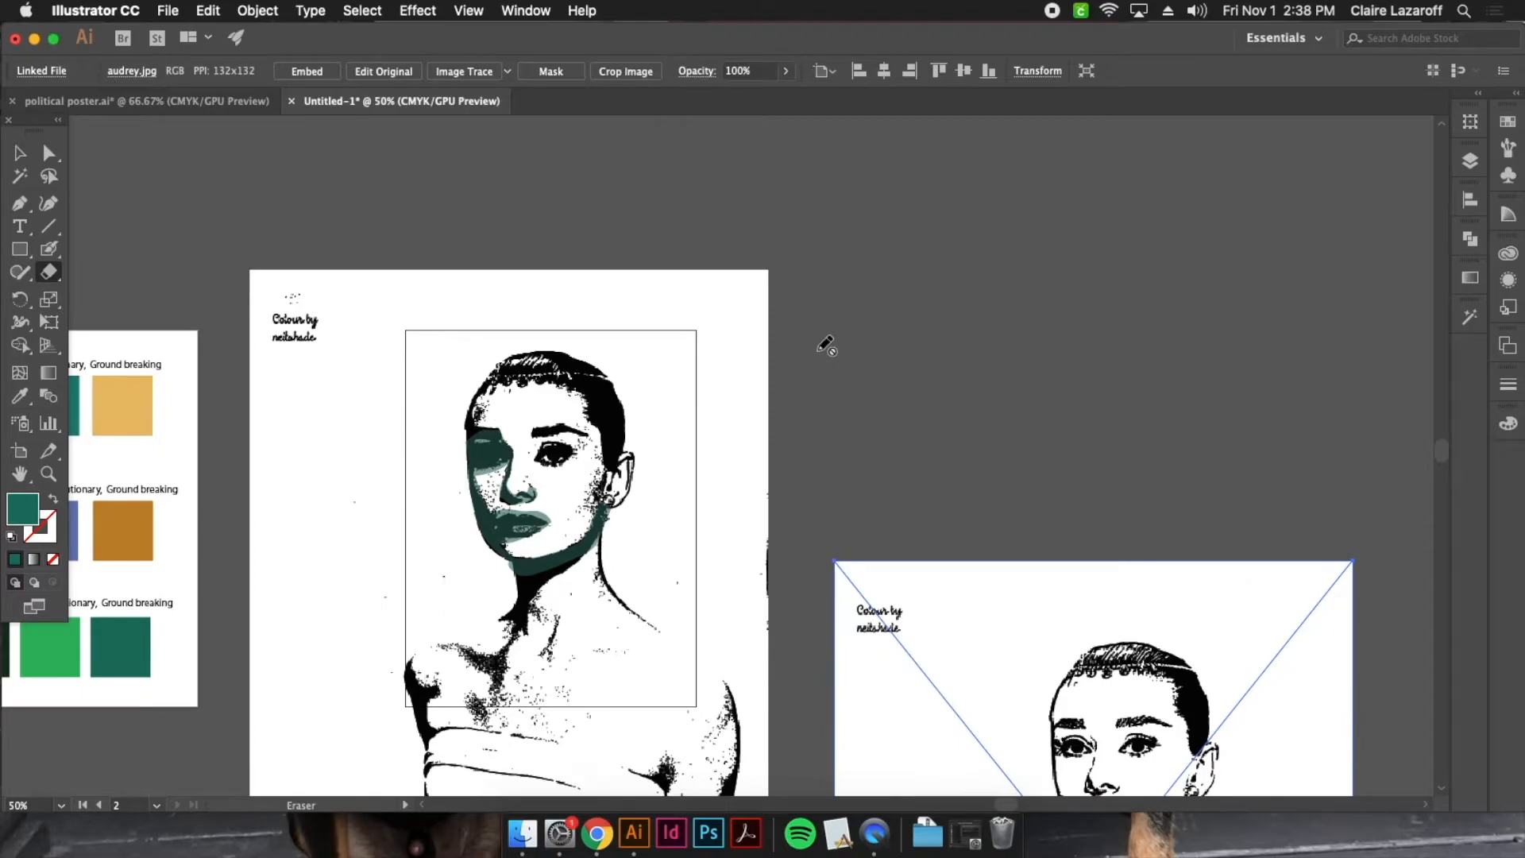
pyautogui.scroll(-1, 816, 343)
# View the REVO, LUTIO and NARY posters together at 50% zoom in political poster.ai, and return to Untitled-1
pyautogui.click(216, 103)
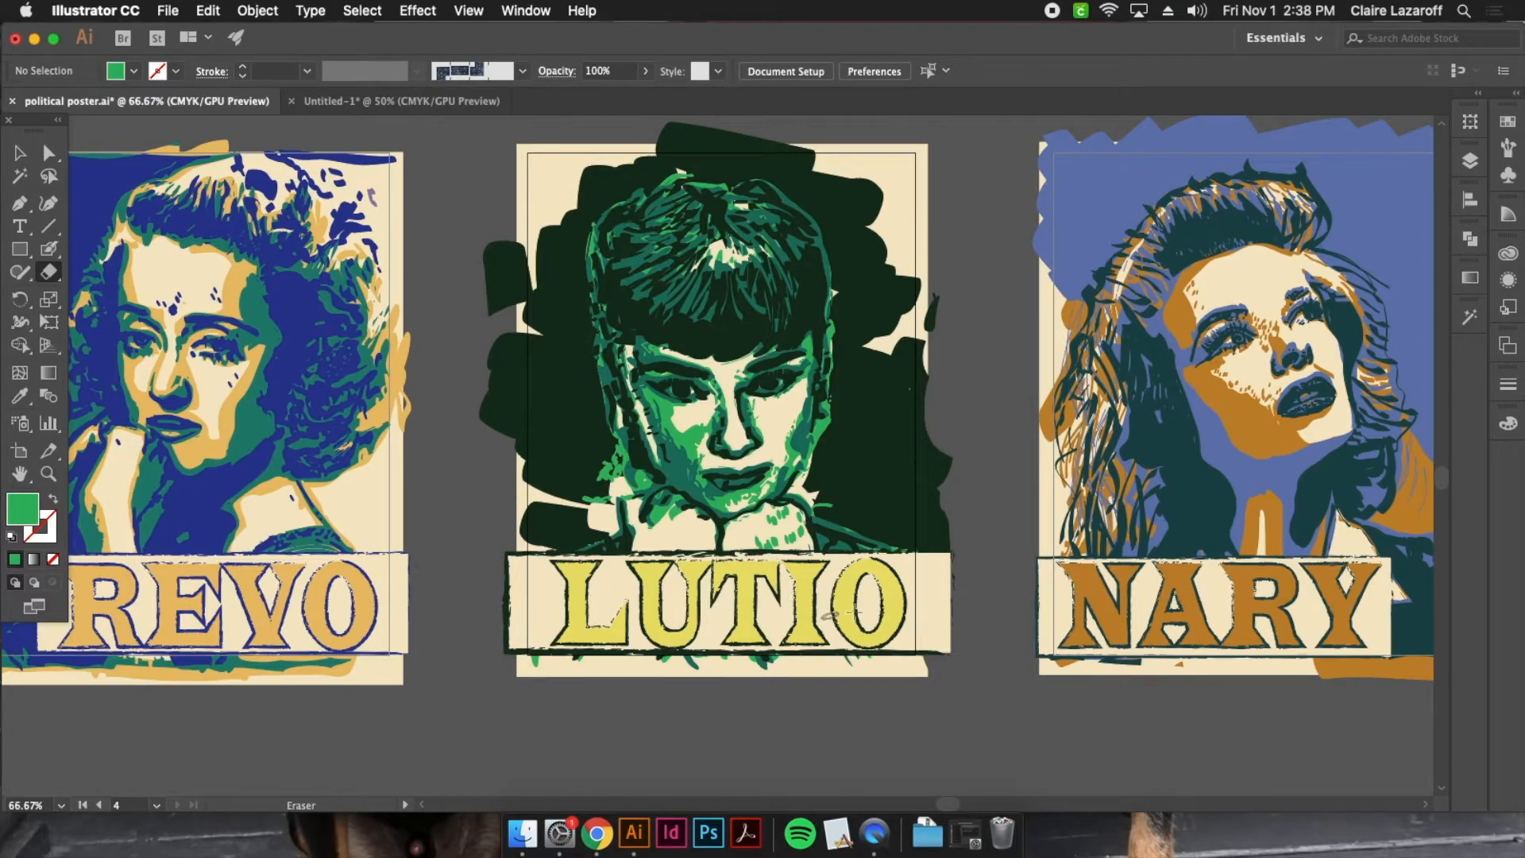
pyautogui.press('super+minus')
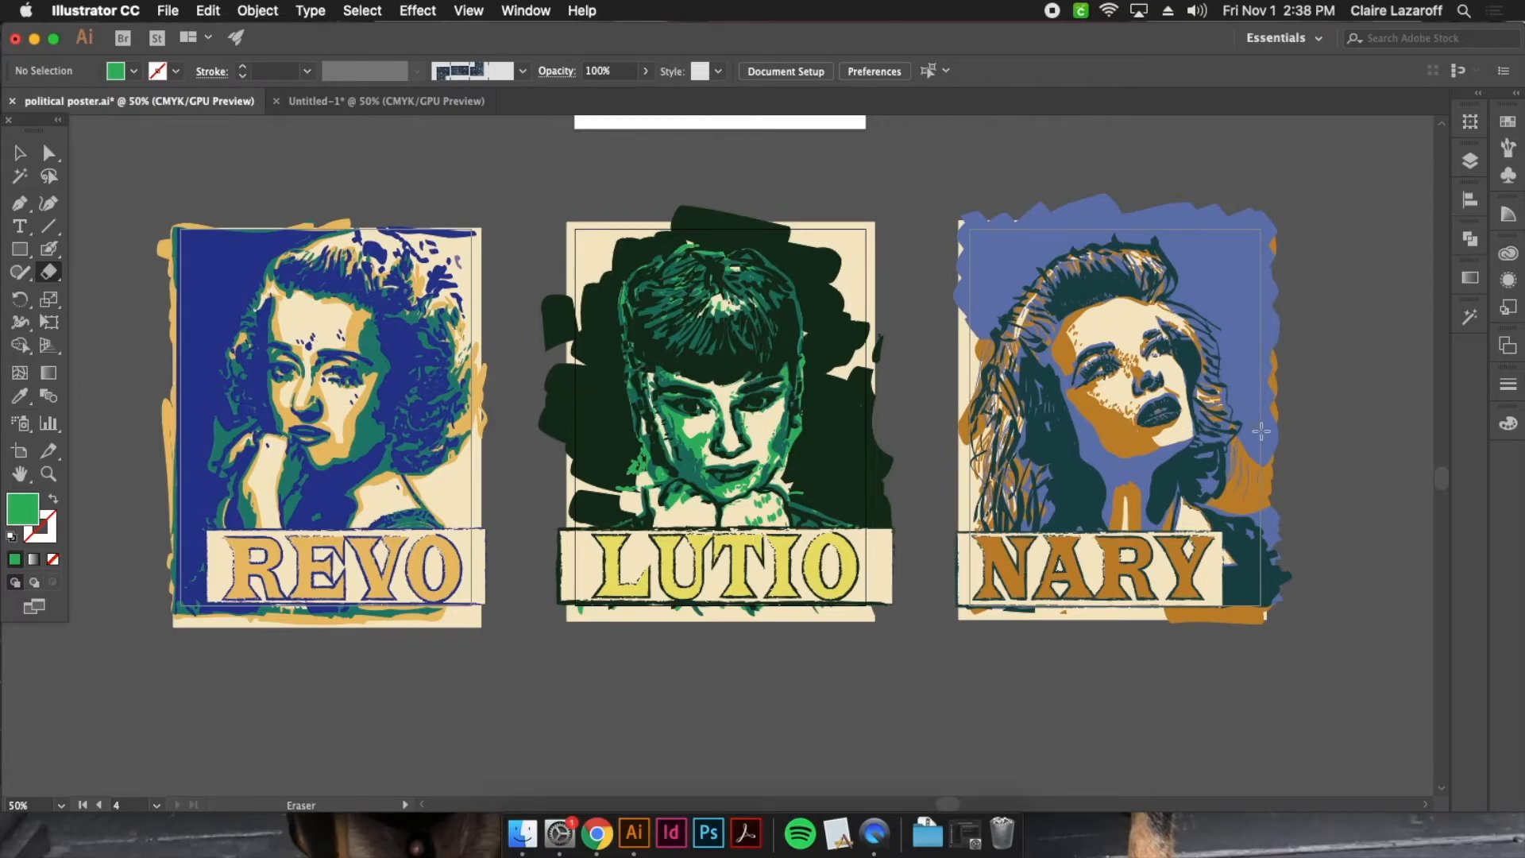
pyautogui.scroll(3, 963, 433)
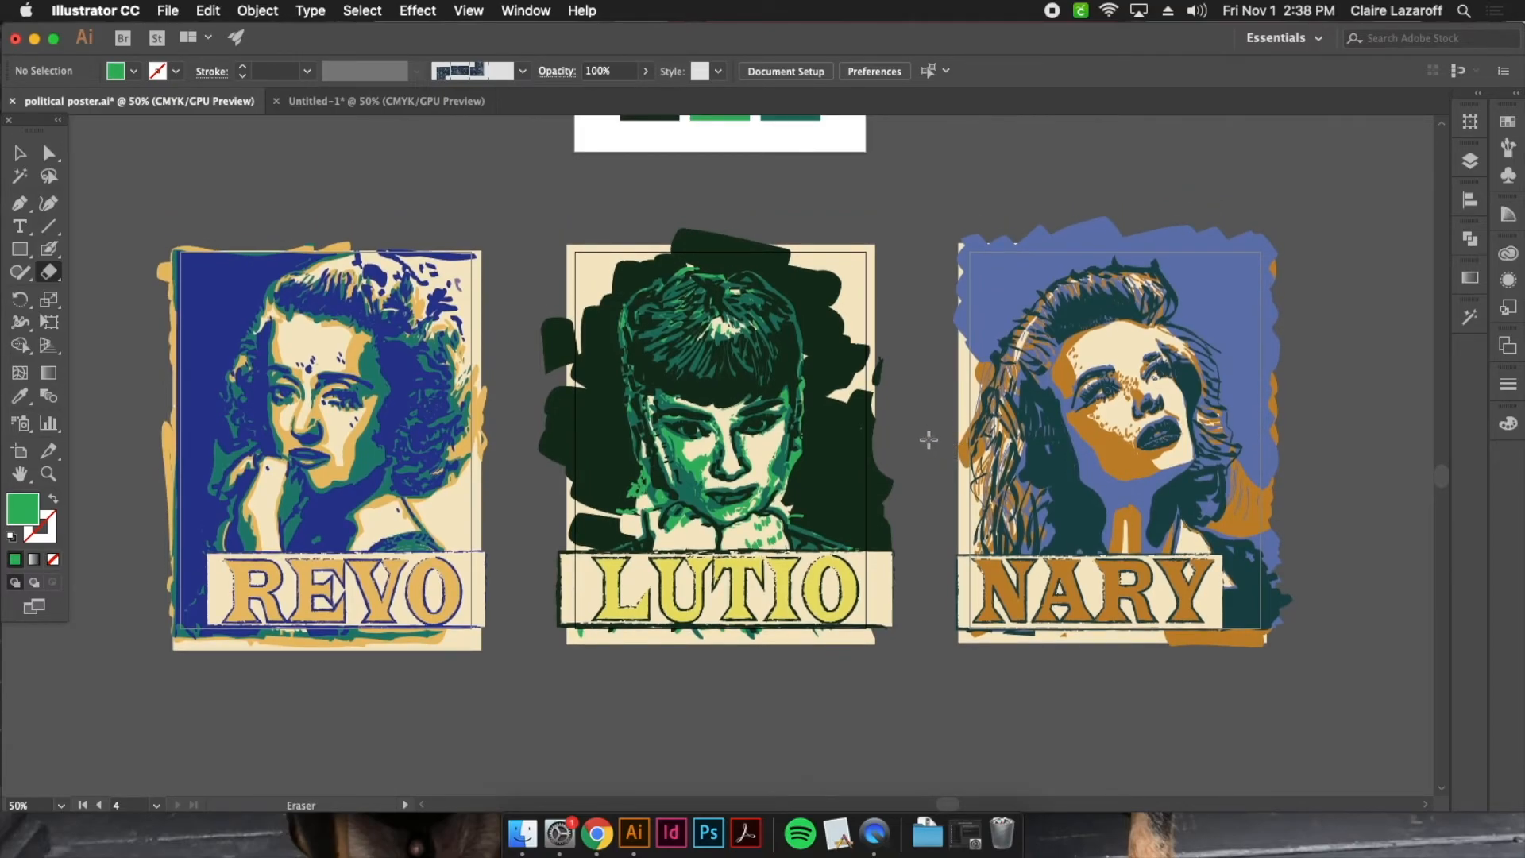
pyautogui.click(456, 103)
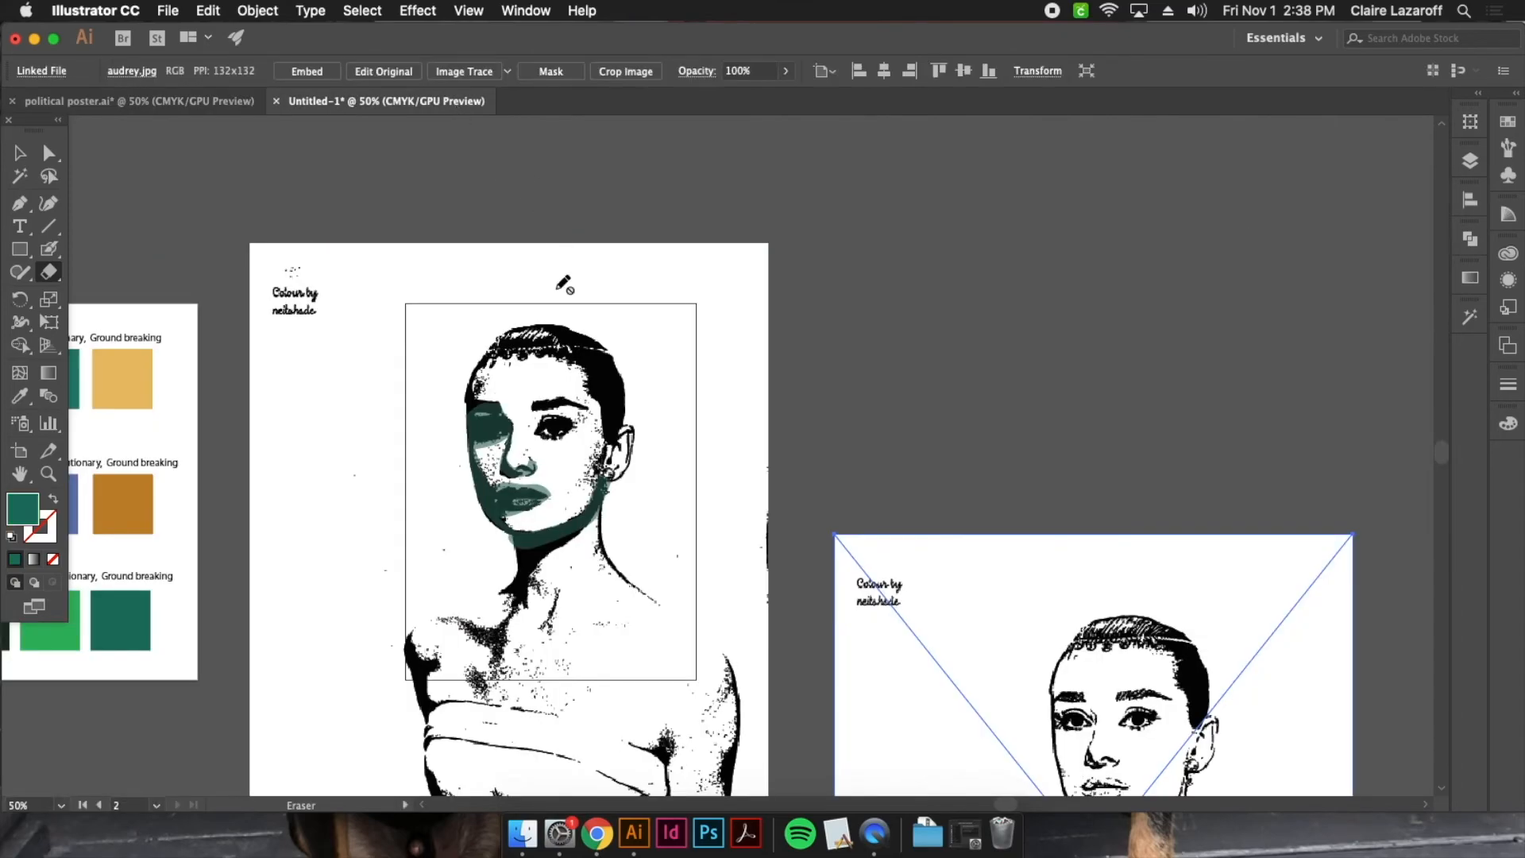